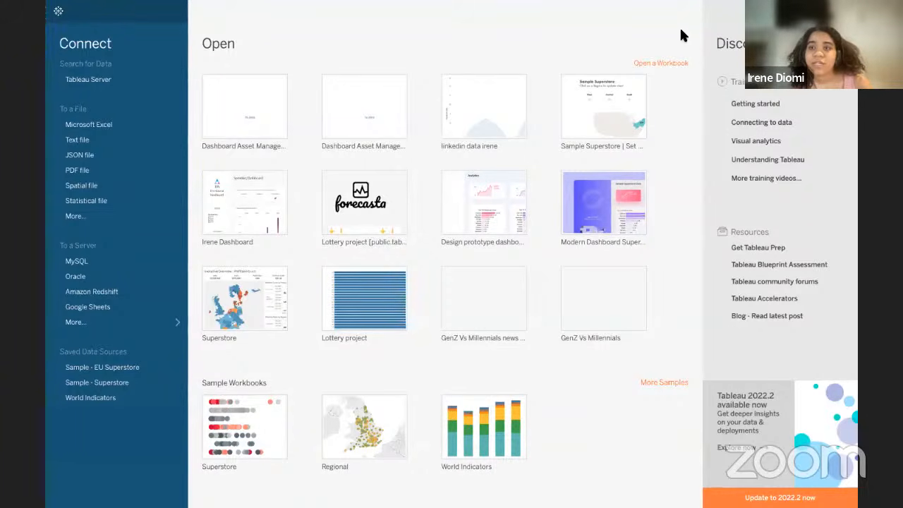
Connect to the saved Sample - Superstore data source and close the duplicate Sample - Superstore (2) source.
mouse_move(773, 166)
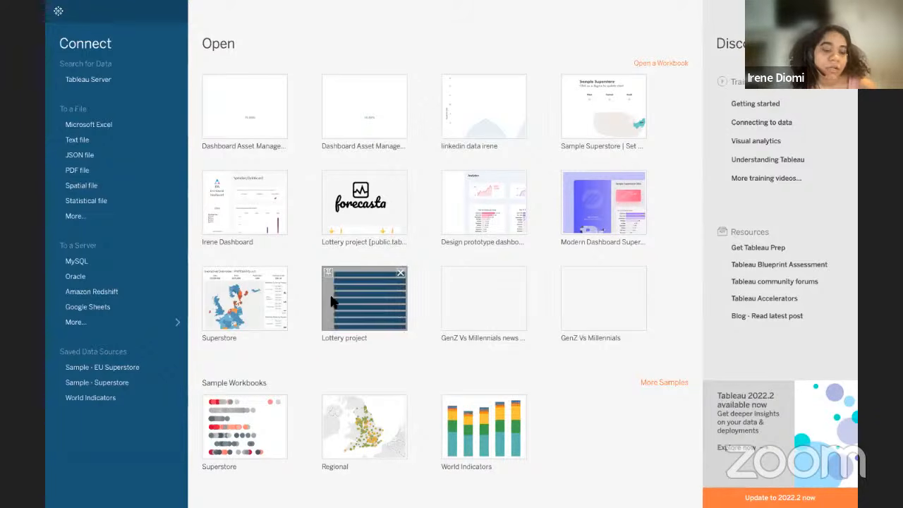
left_click(138, 384)
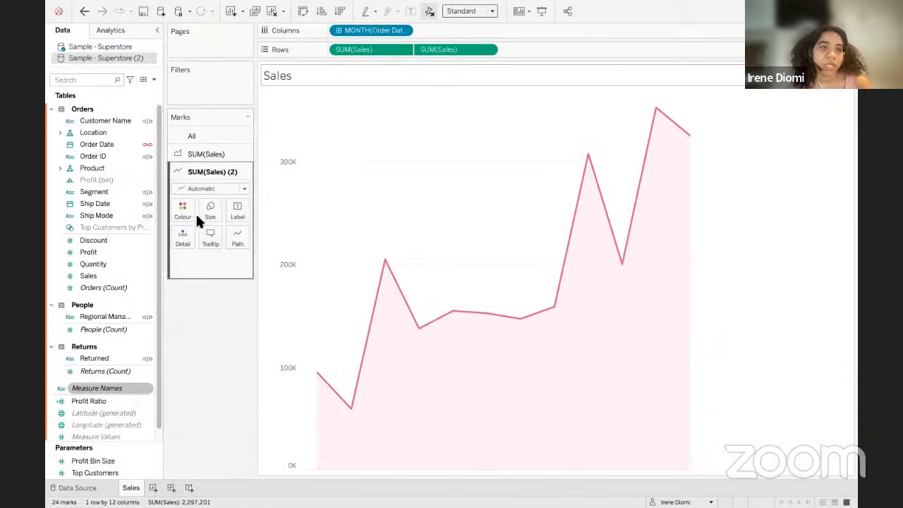
right_click(123, 58)
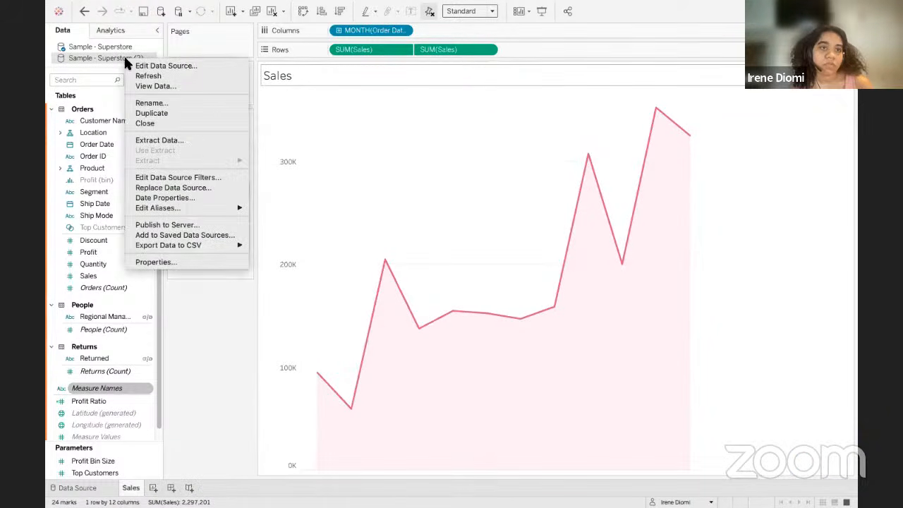
left_click(188, 123)
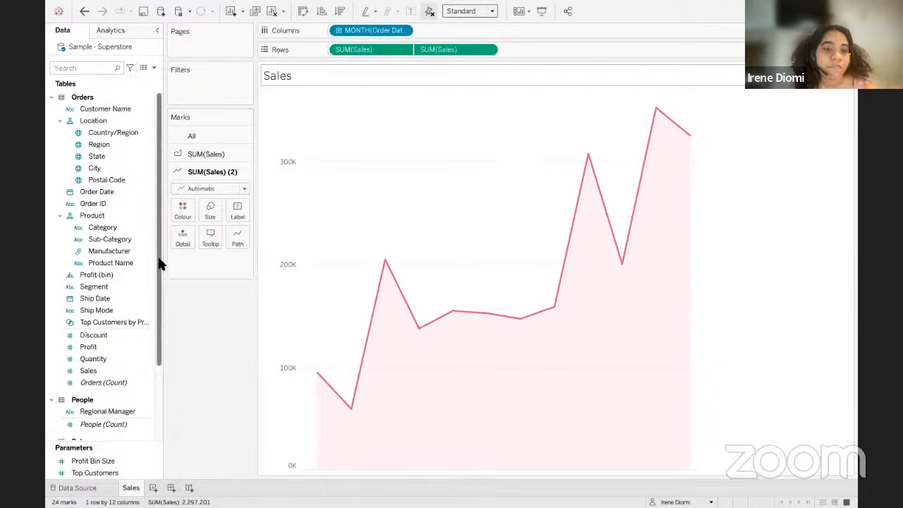
Widen the data pane so the full field names fit, and collapse the People table.
left_click_drag(169, 261, 227, 271)
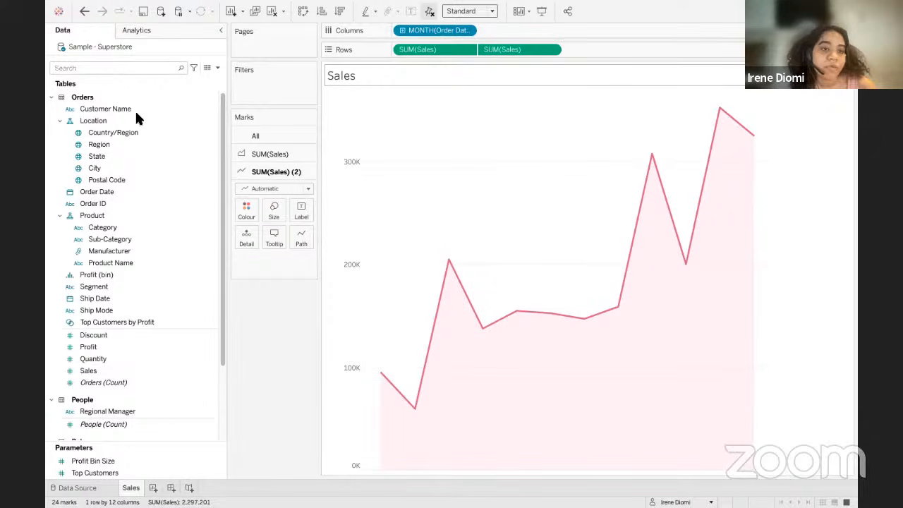
left_click(115, 372)
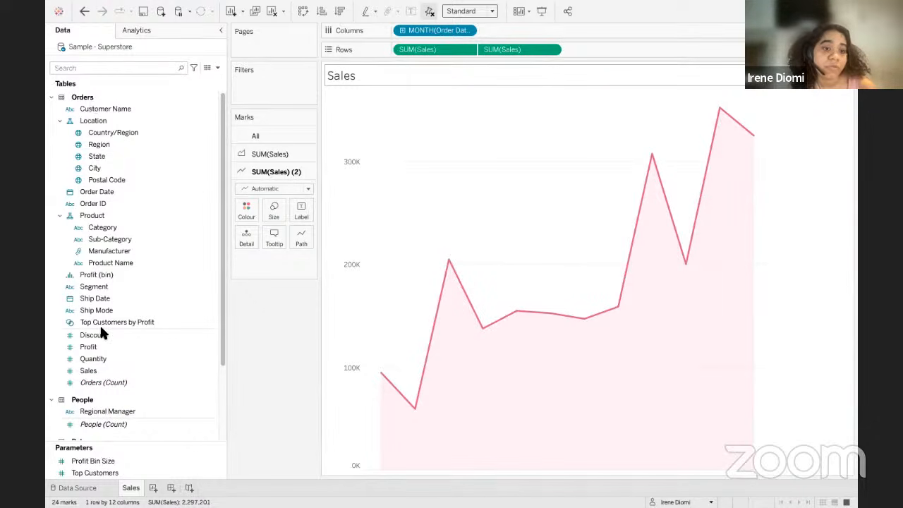
left_click(50, 399)
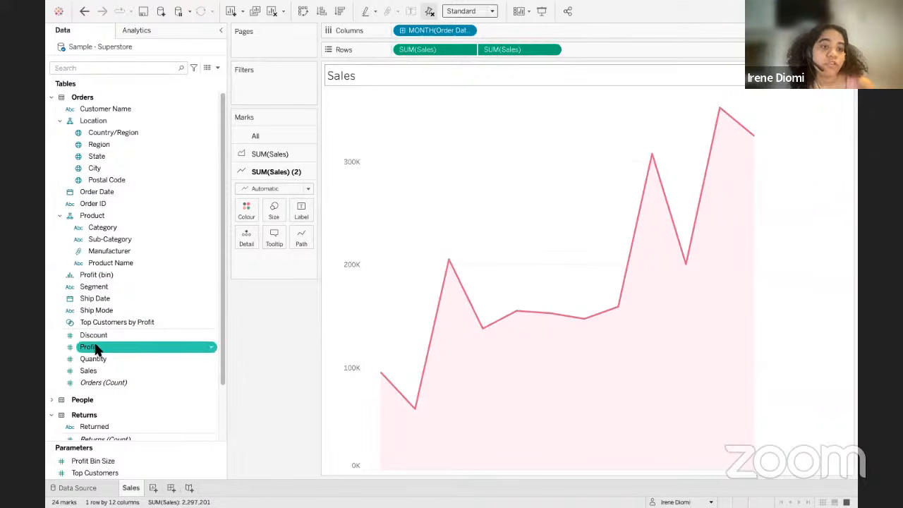
Examine the Orders table's columns on the data source page with the table details collapsed, and return to the Sales sheet.
left_click(78, 488)
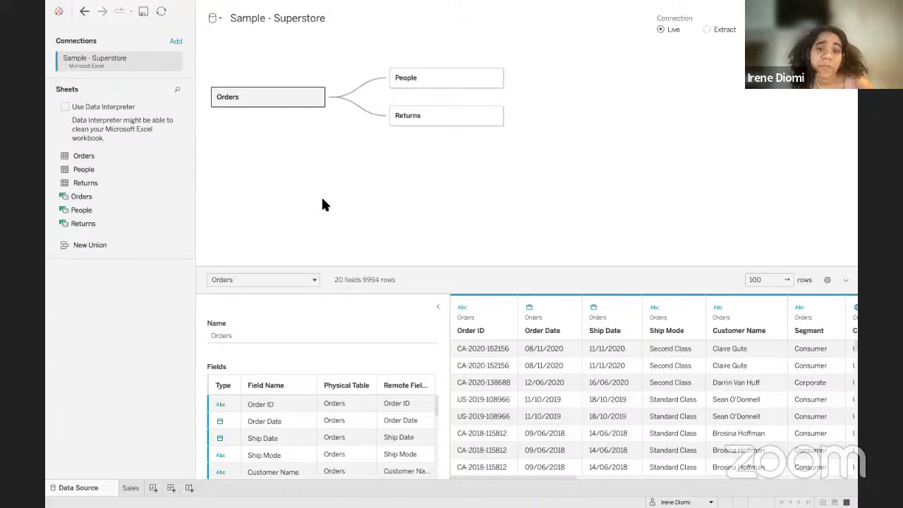
left_click(436, 307)
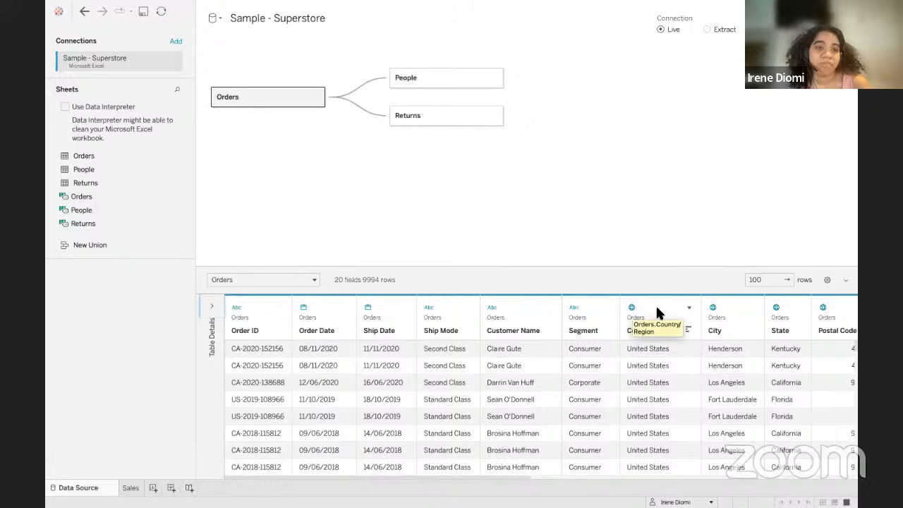
left_click(129, 488)
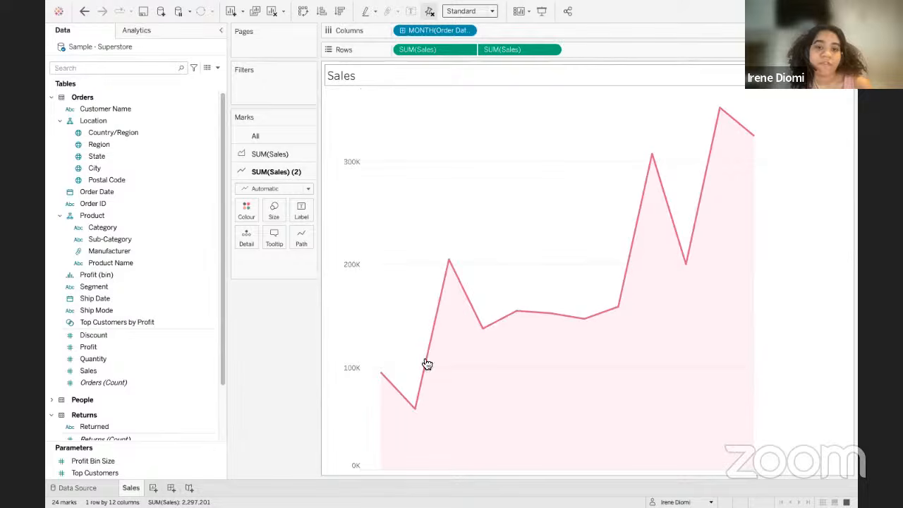
Look through the available mark types for the second SUM(Sales) measure, leaving the type on Automatic.
mouse_move(671, 332)
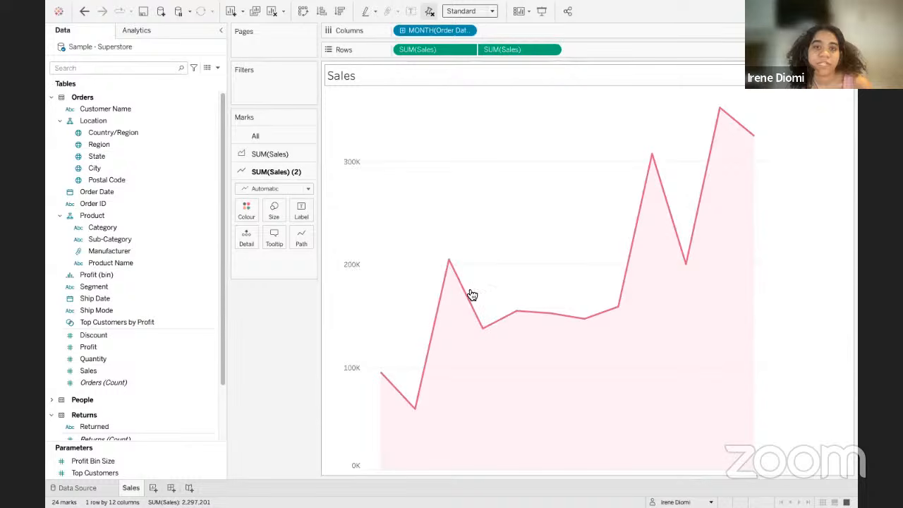
mouse_move(757, 278)
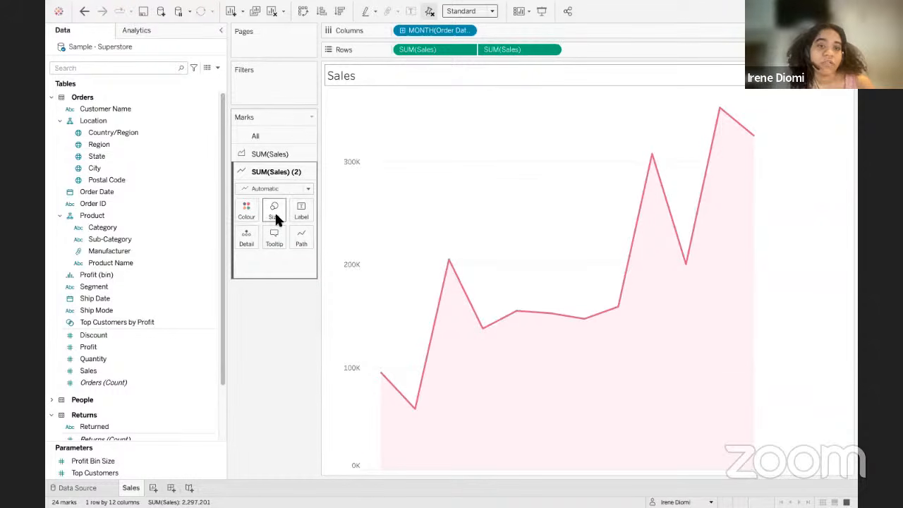
left_click(307, 189)
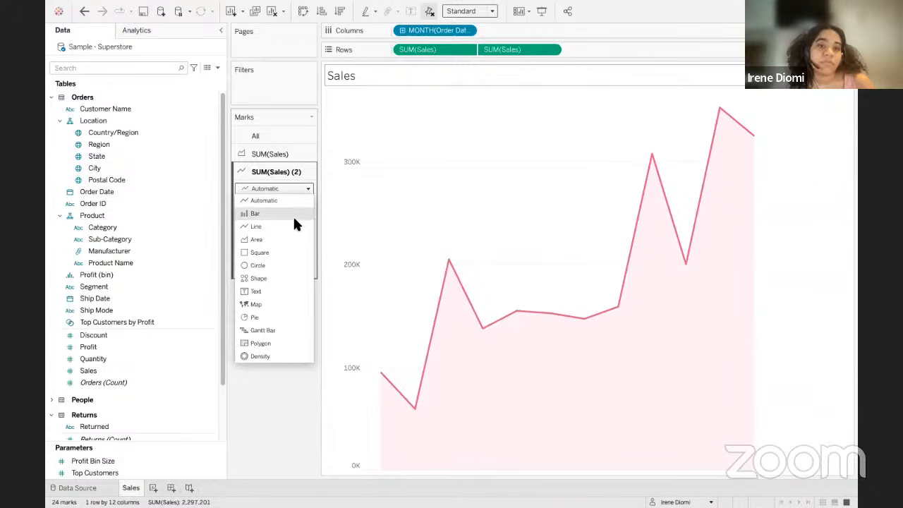
left_click(306, 184)
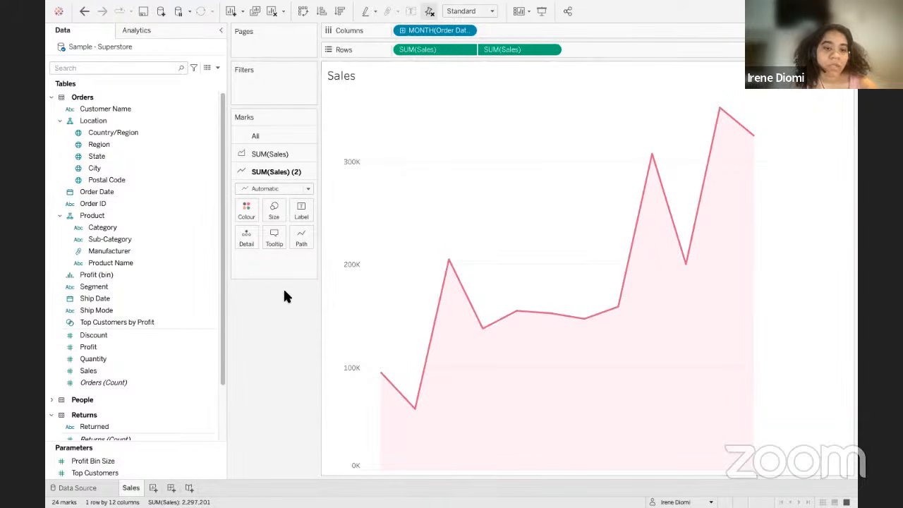
Add a new blank worksheet and delete the existing Sales sheet.
left_click(154, 488)
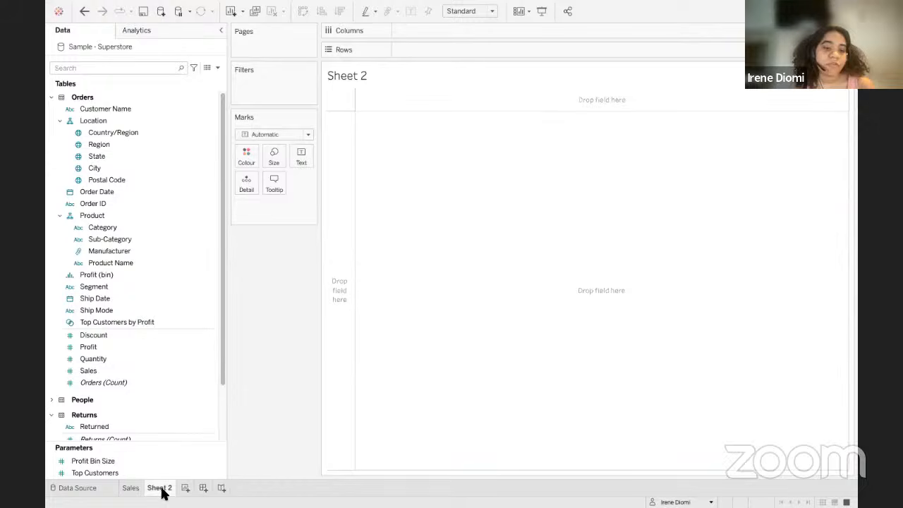
mouse_move(164, 492)
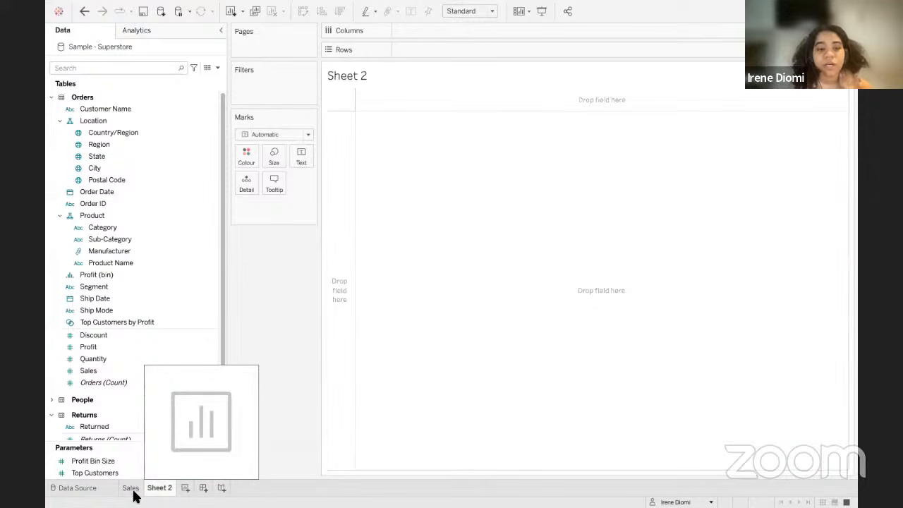
left_click(131, 491)
right_click(130, 492)
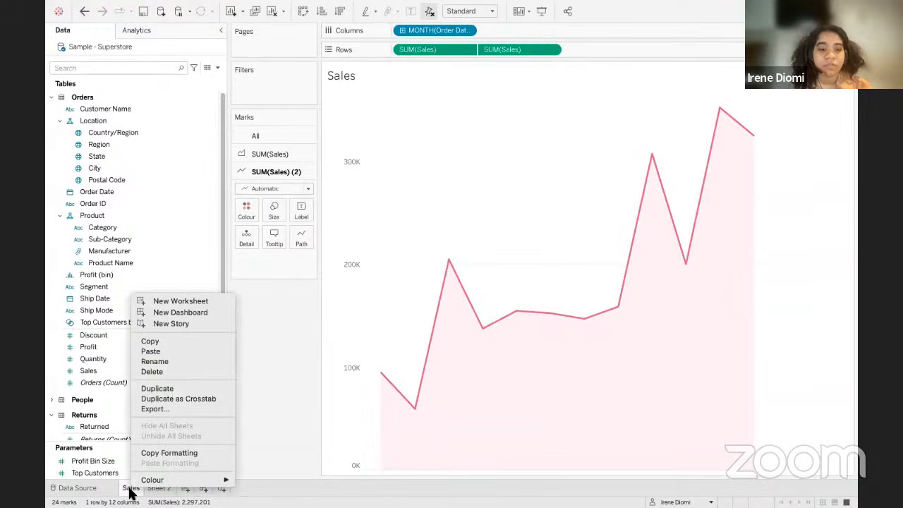
left_click(173, 372)
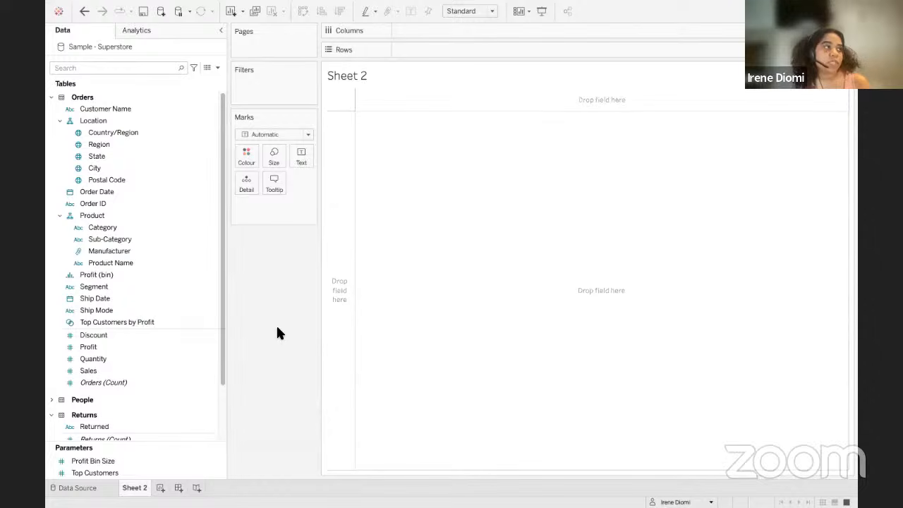
Rename the blank worksheet as "Line chart".
double_click(132, 488)
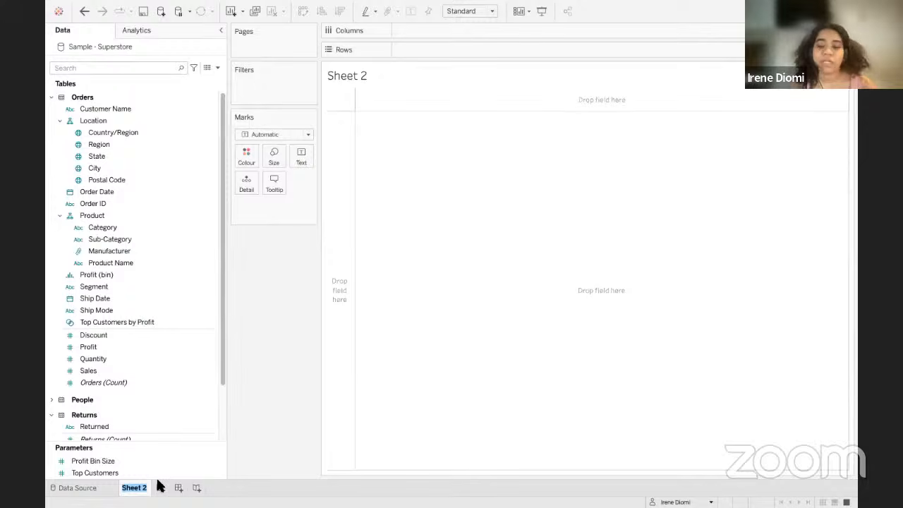
key("BackSpace")
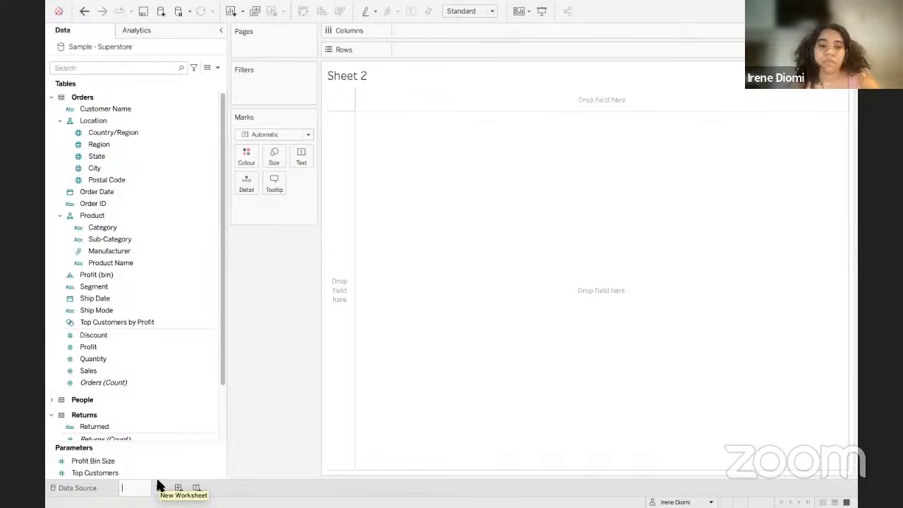
type("Line ch")
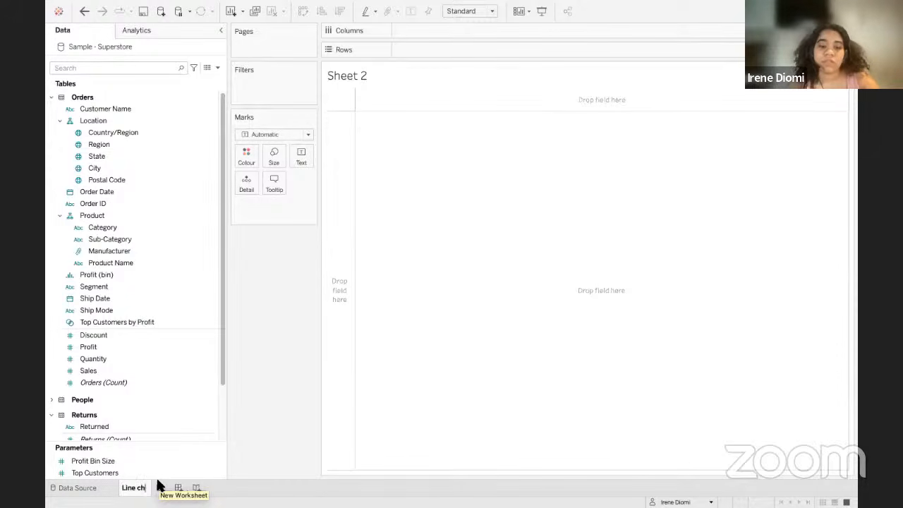
type("art")
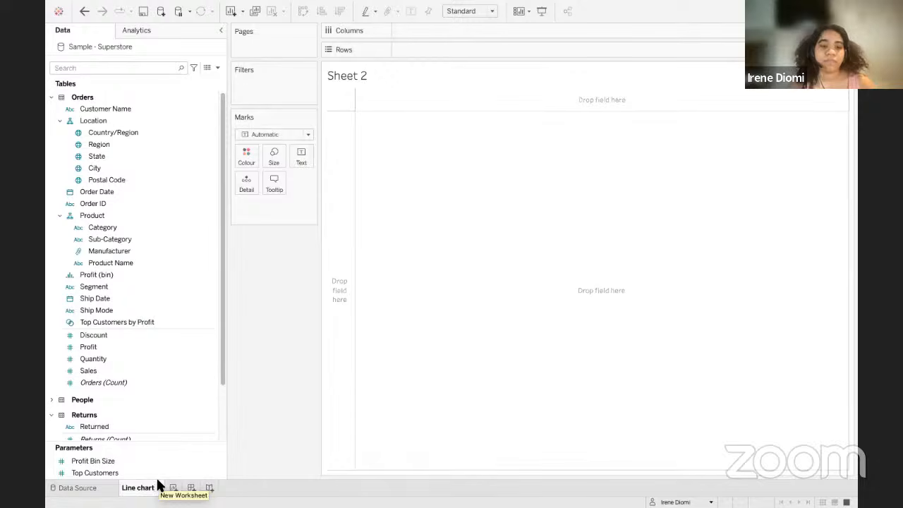
key("Return")
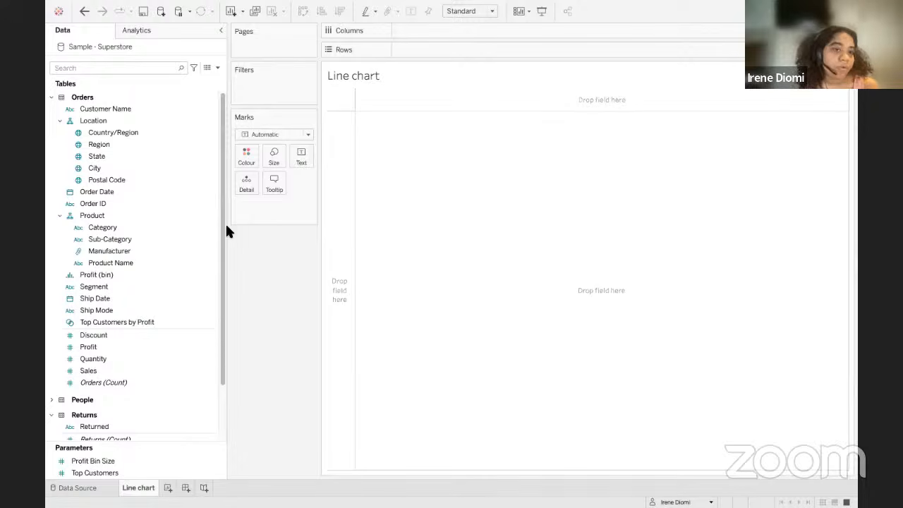
left_click(164, 196)
left_click(151, 360)
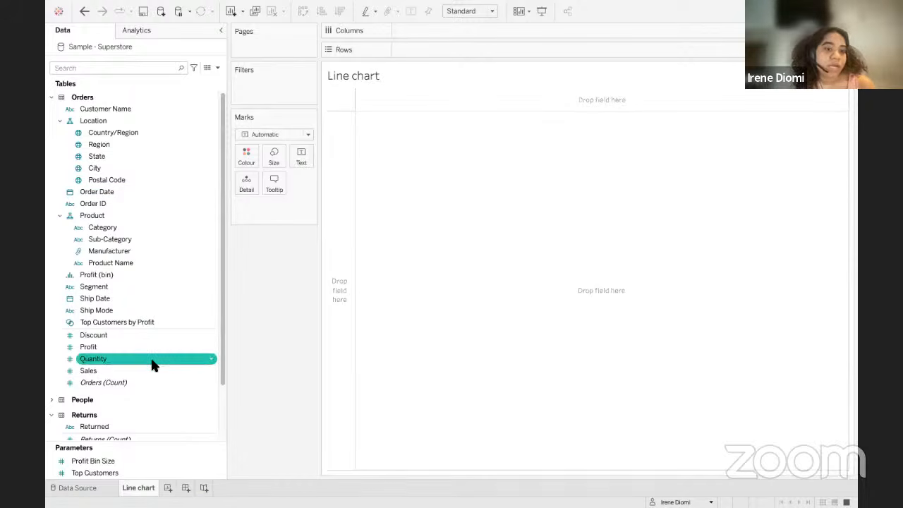
left_click(136, 372)
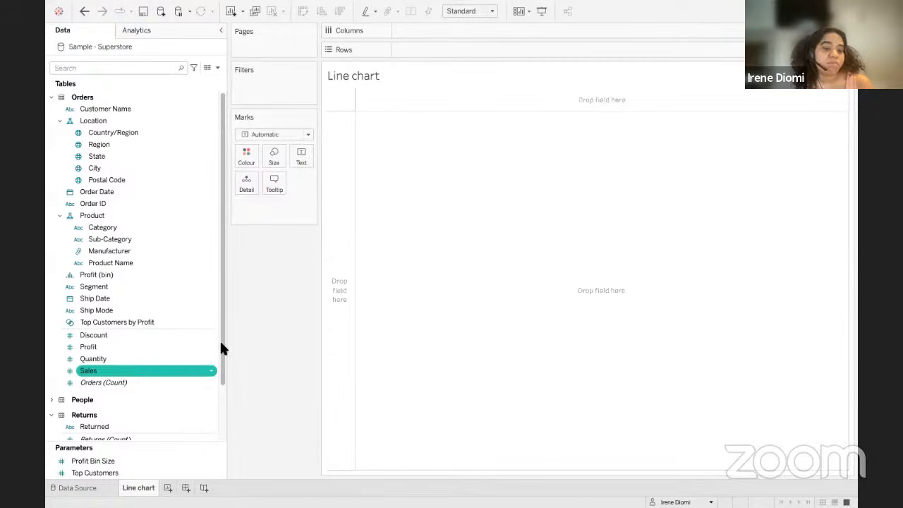
left_click(250, 337)
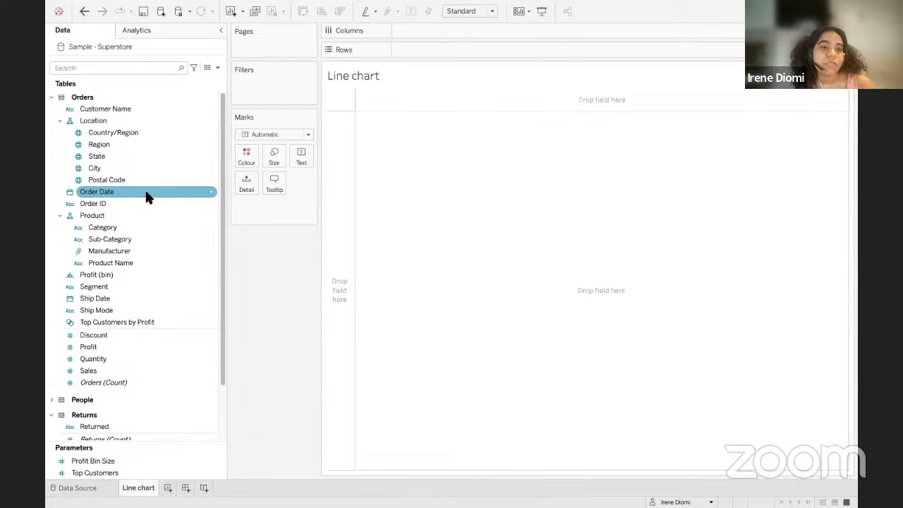
Try Order Date on Columns and Sales on Rows one at a time, removing each field from the view again.
left_click_drag(147, 198, 320, 108)
left_click_drag(438, 35, 443, 39)
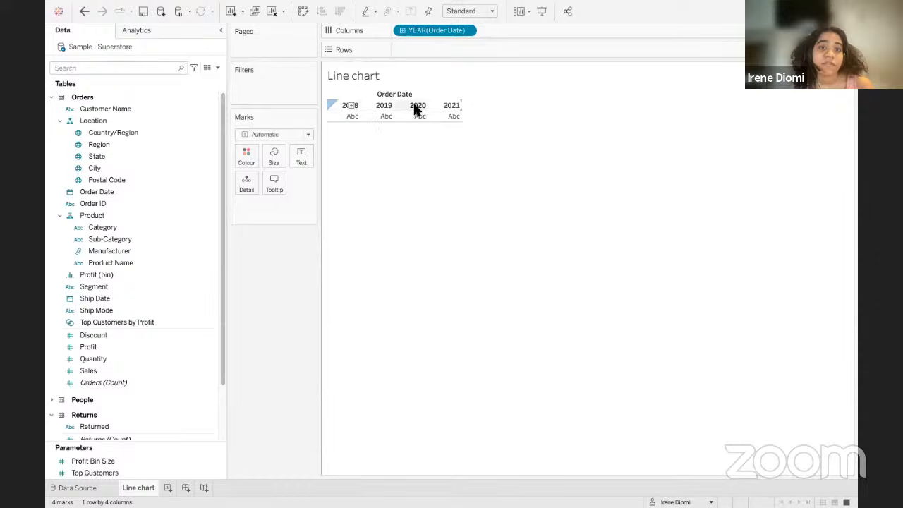
left_click_drag(421, 31, 127, 146)
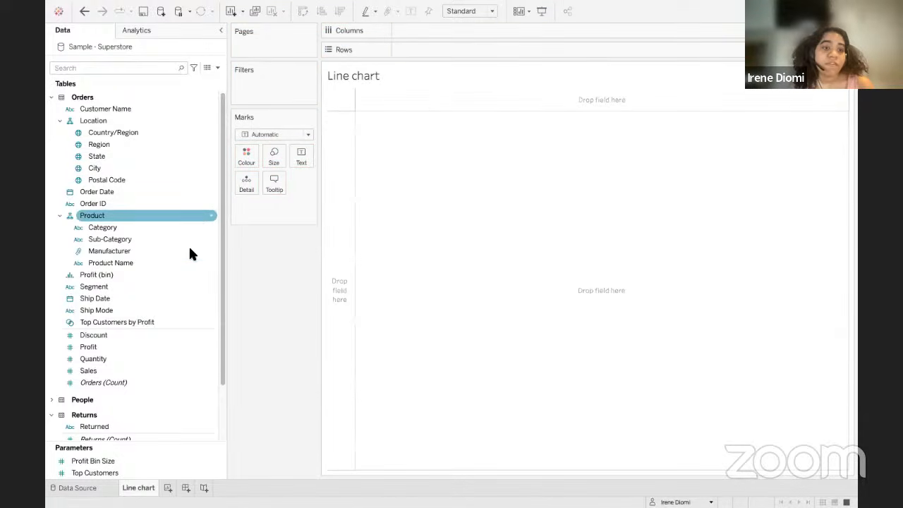
left_click_drag(117, 369, 433, 51)
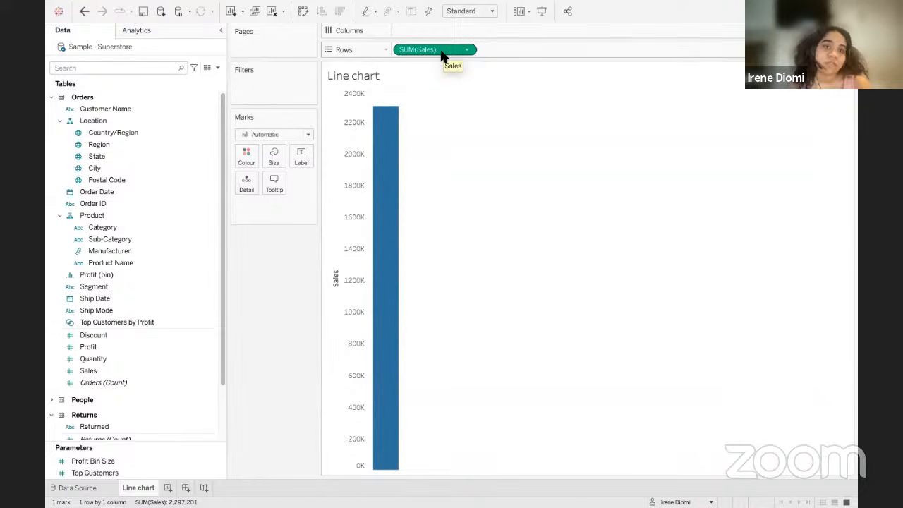
left_click_drag(442, 55, 139, 323)
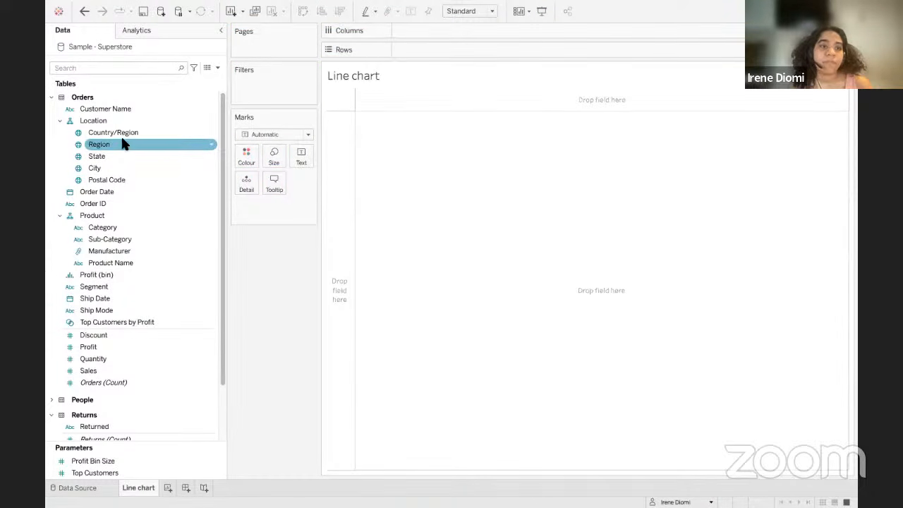
Try Order Date on Columns once more and take it back off the shelf.
left_click(116, 230)
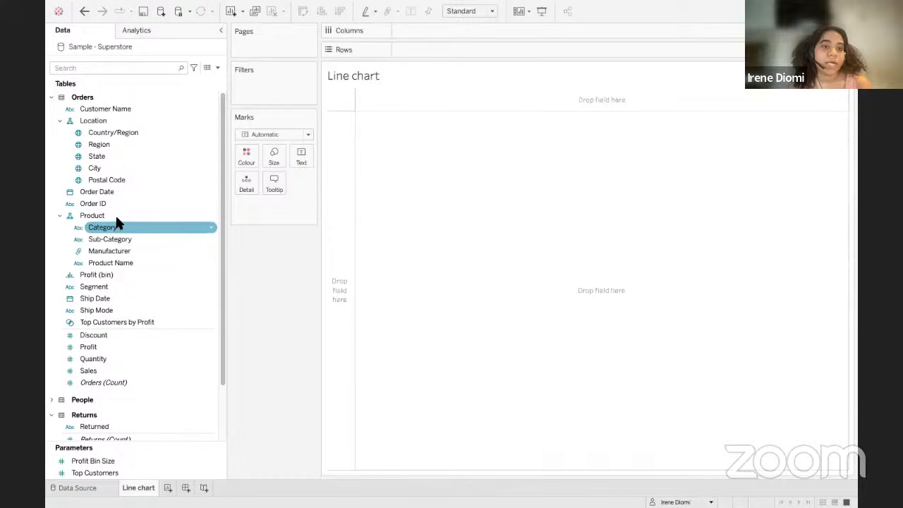
left_click_drag(115, 190, 423, 30)
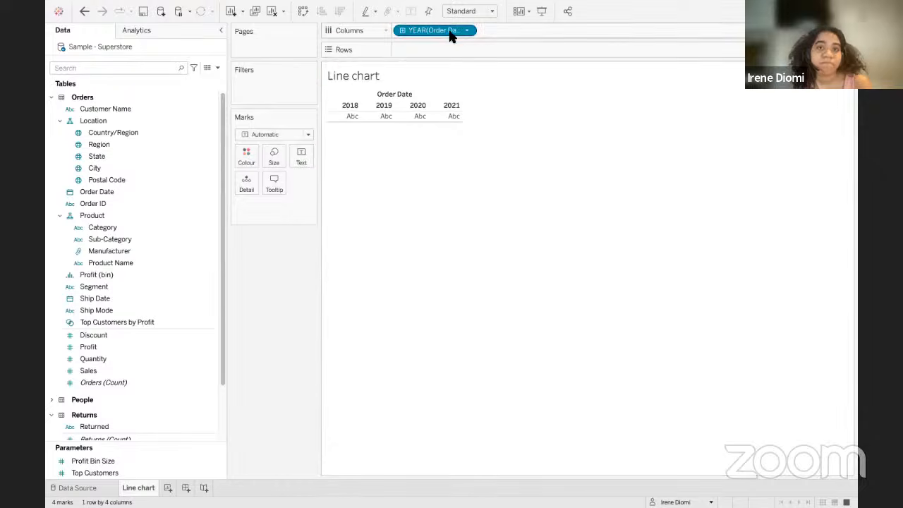
left_click_drag(452, 31, 152, 204)
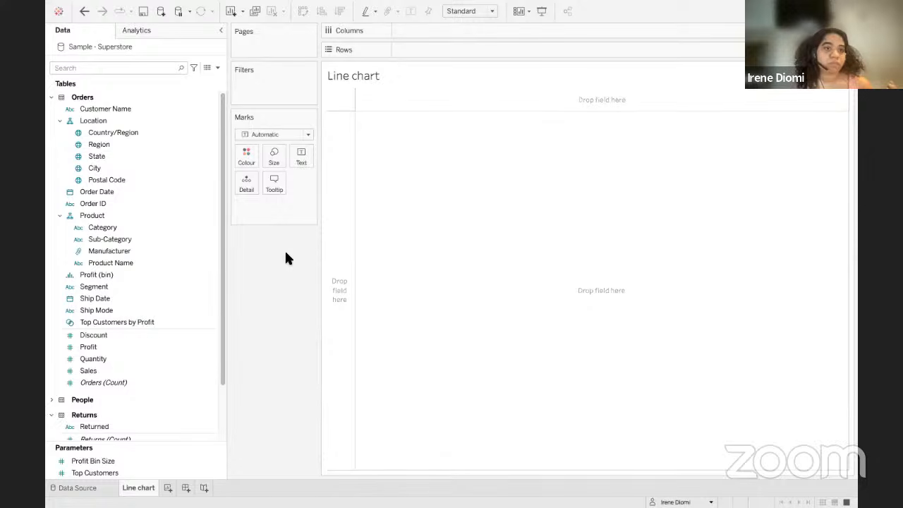
Place the Order Date field on Columns, grouped by year.
left_click(166, 192)
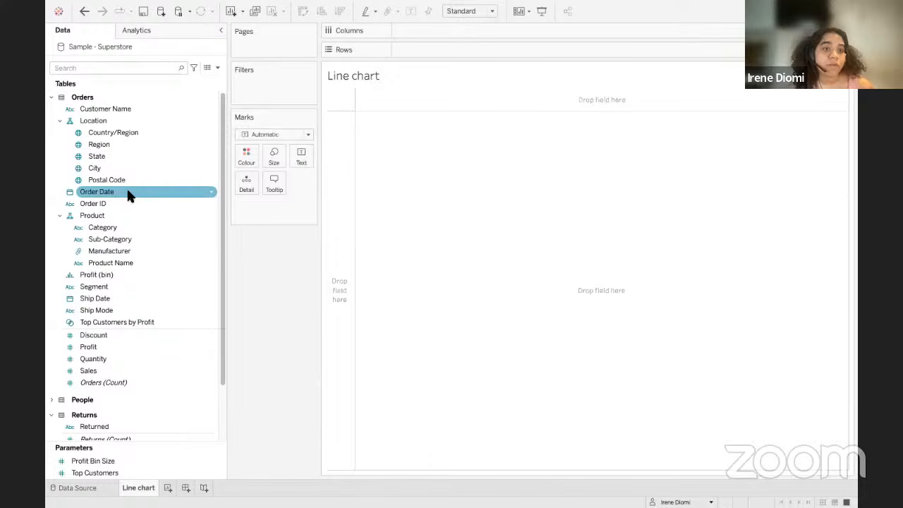
left_click_drag(131, 196, 442, 28)
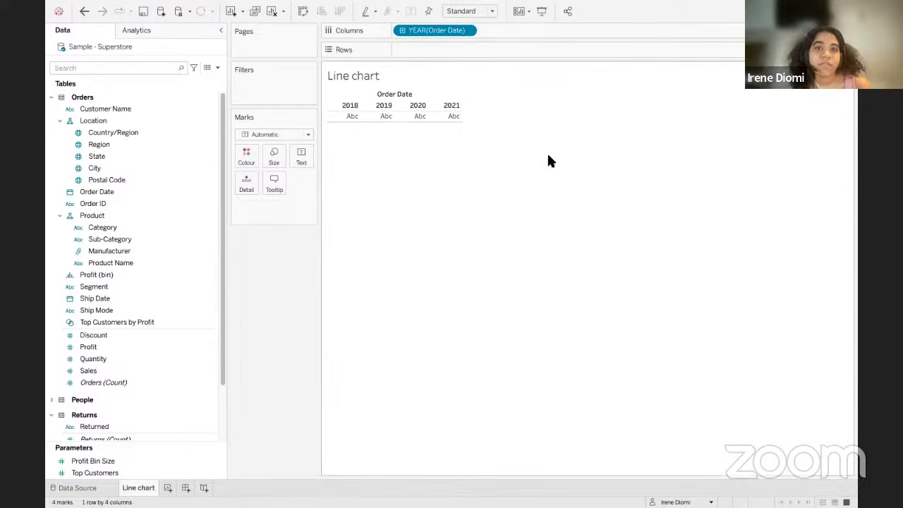
Group Order Date on Columns by discrete month and place the Sales field on Rows.
left_click(467, 31)
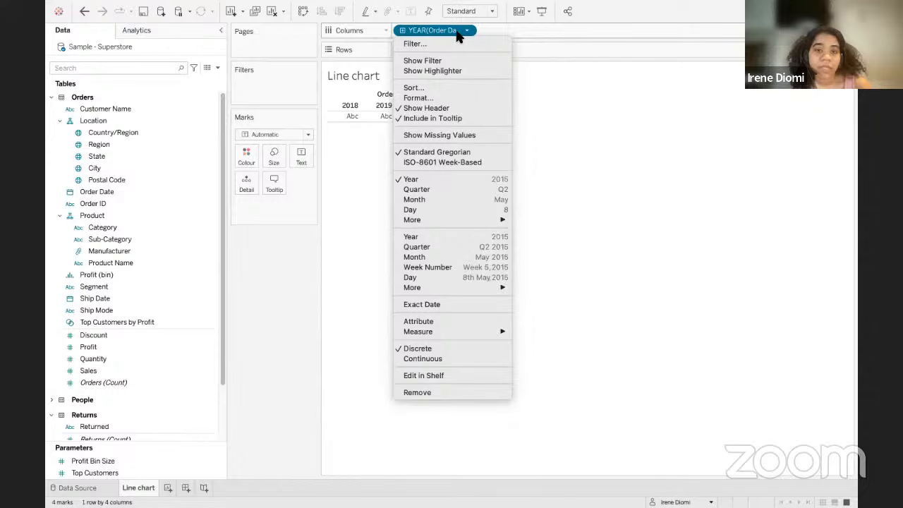
left_click(444, 201)
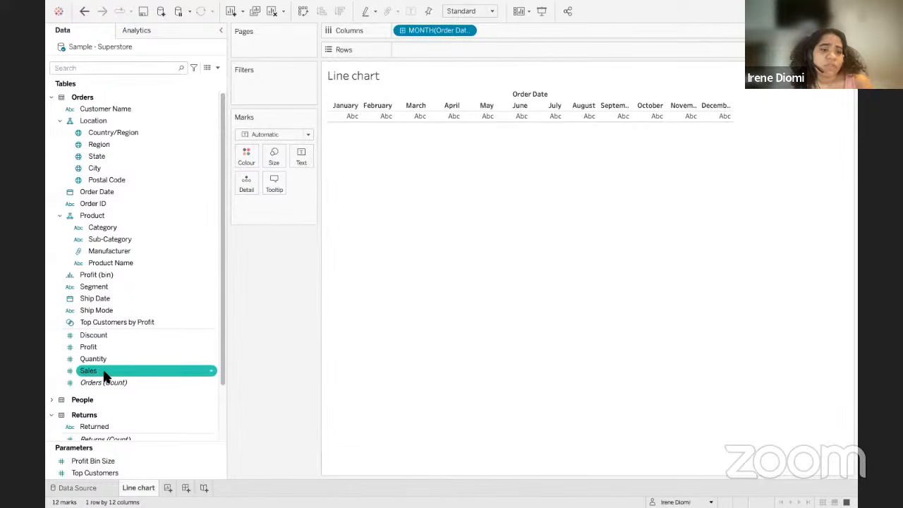
left_click_drag(102, 374, 421, 48)
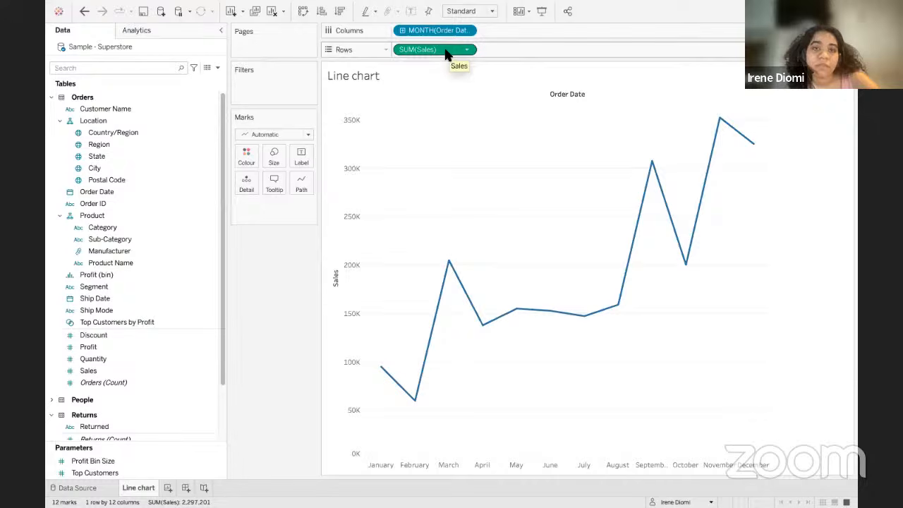
Add a second Sales field to Rows beside the first and combine both as a dual axis.
left_click_drag(443, 55, 211, 185)
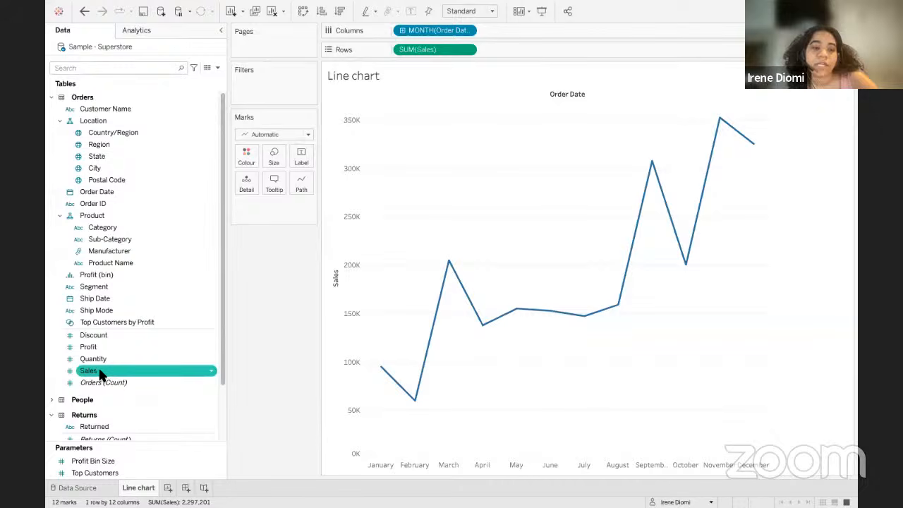
left_click_drag(101, 375, 509, 50)
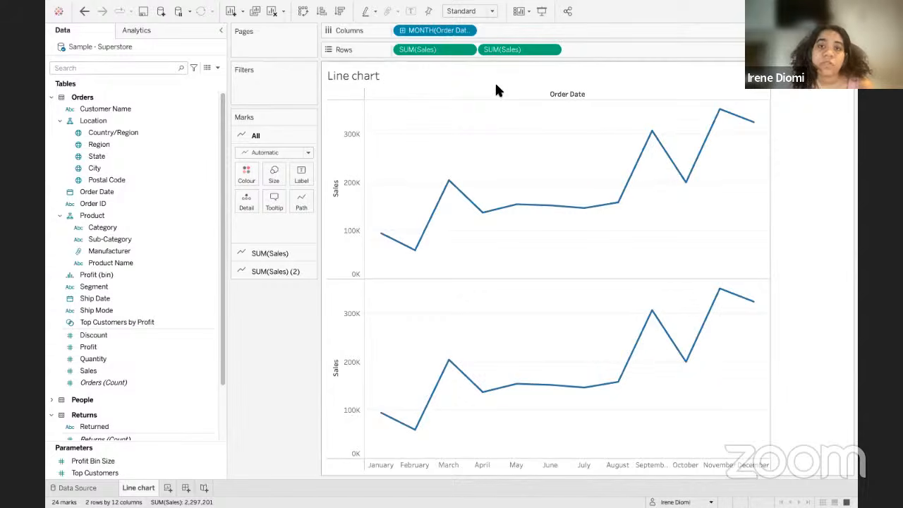
left_click(551, 50)
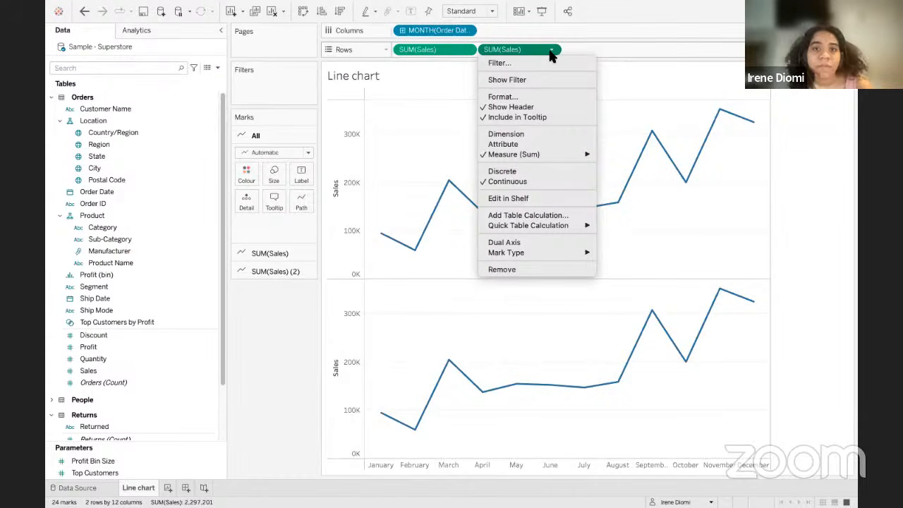
left_click(533, 244)
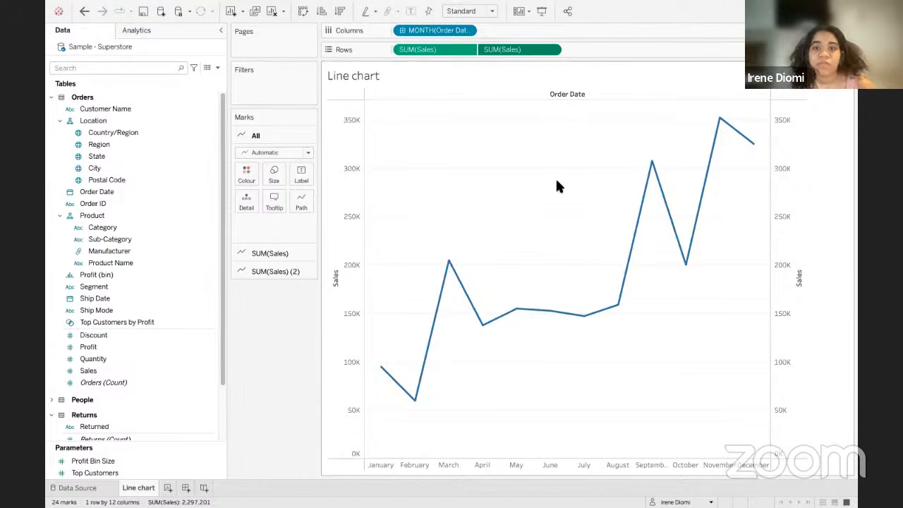
Synchronise the secondary Sales axis with the primary one and hide its header.
right_click(784, 130)
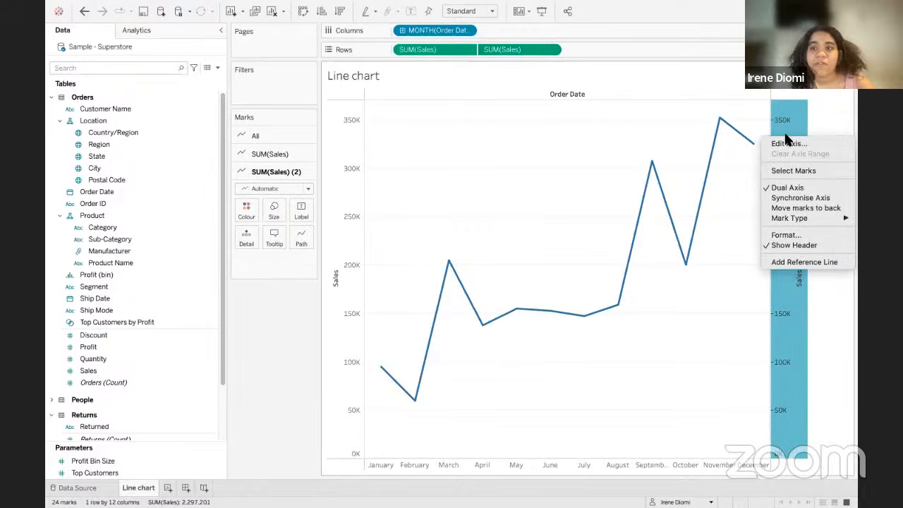
left_click(808, 198)
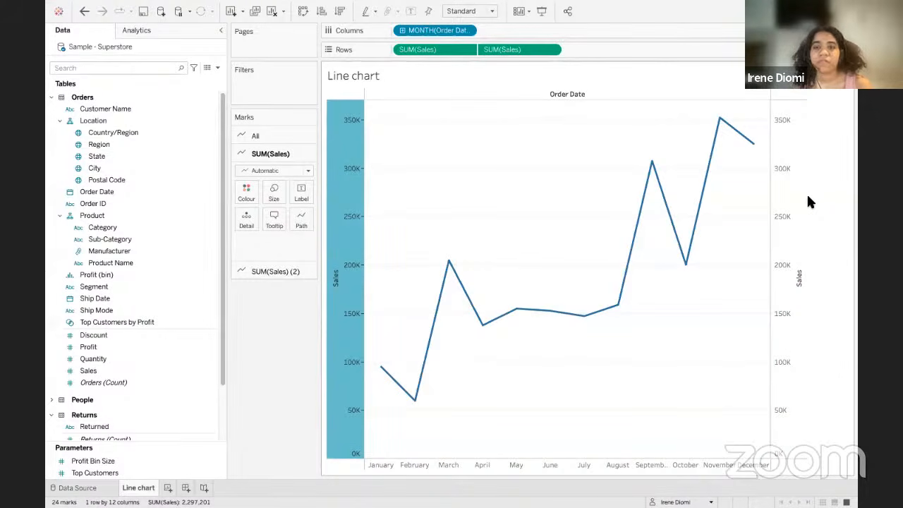
left_click(810, 164)
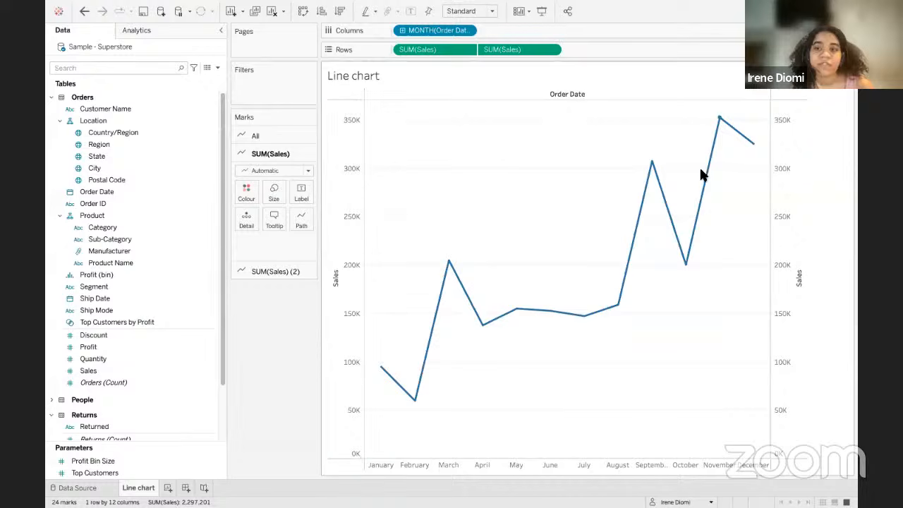
right_click(787, 141)
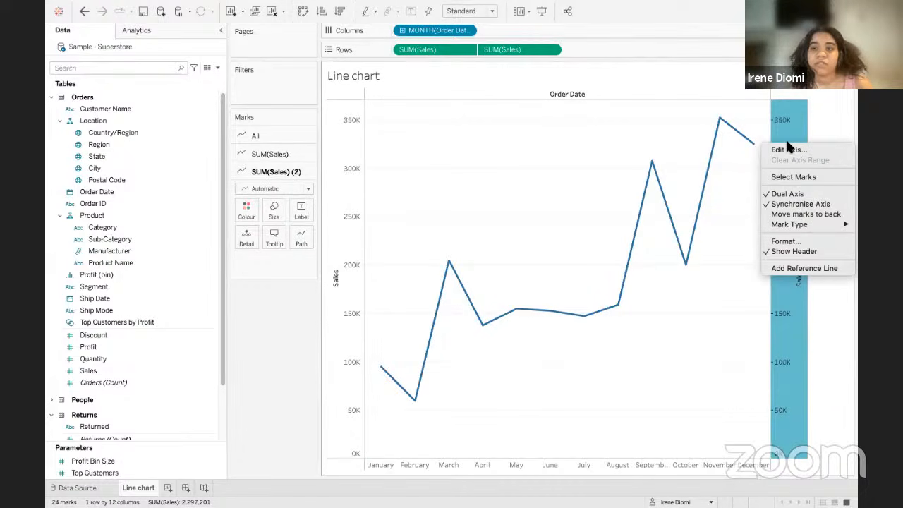
left_click(791, 252)
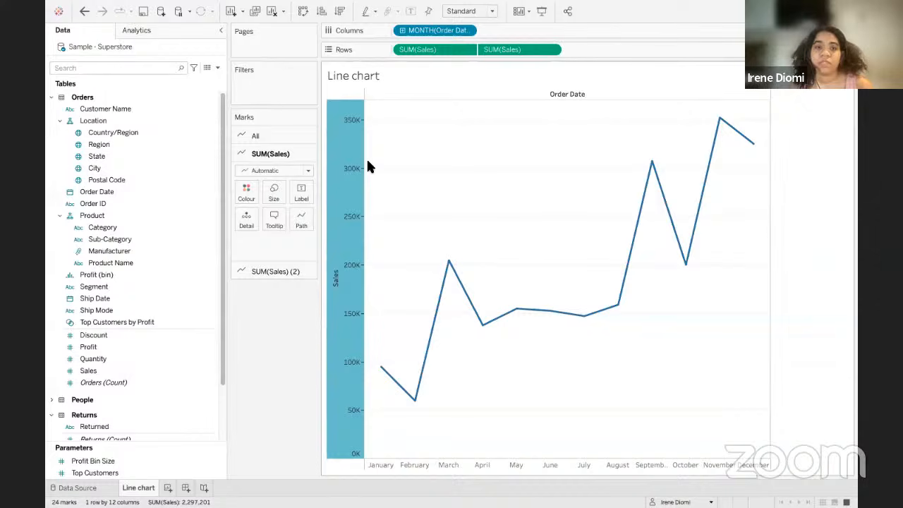
left_click(342, 154)
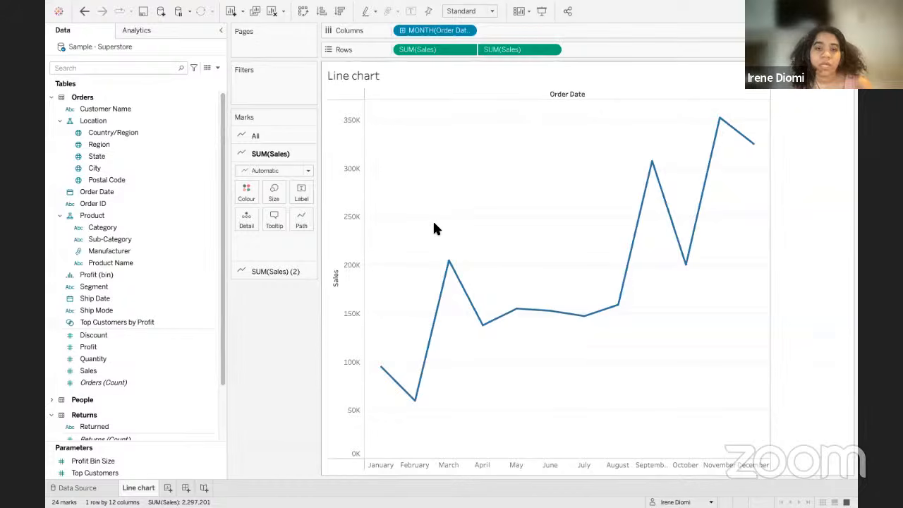
Format the view's lines so the grid lines are None for both columns and rows.
right_click(430, 183)
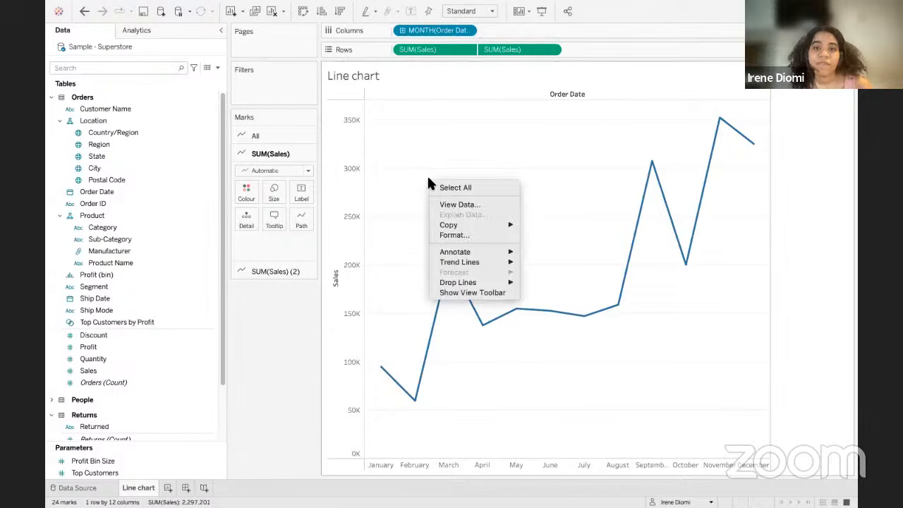
left_click(459, 235)
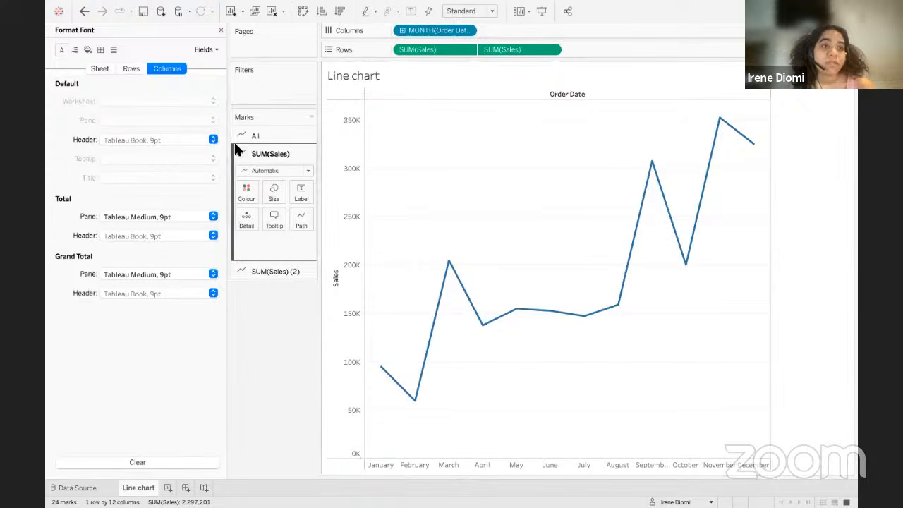
left_click(113, 51)
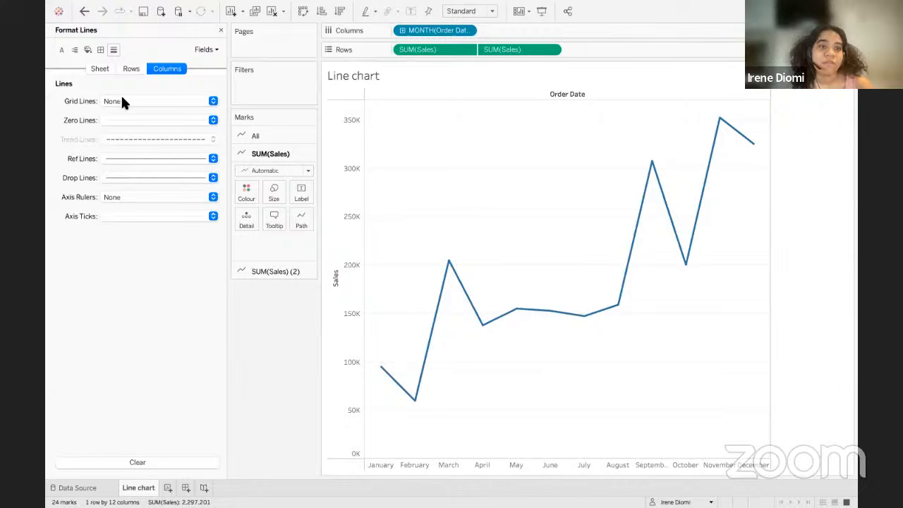
left_click(188, 103)
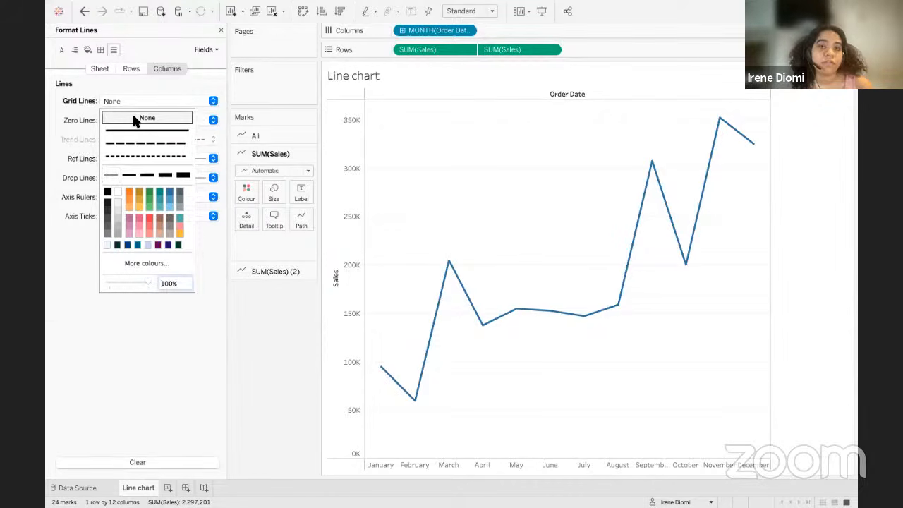
left_click(150, 92)
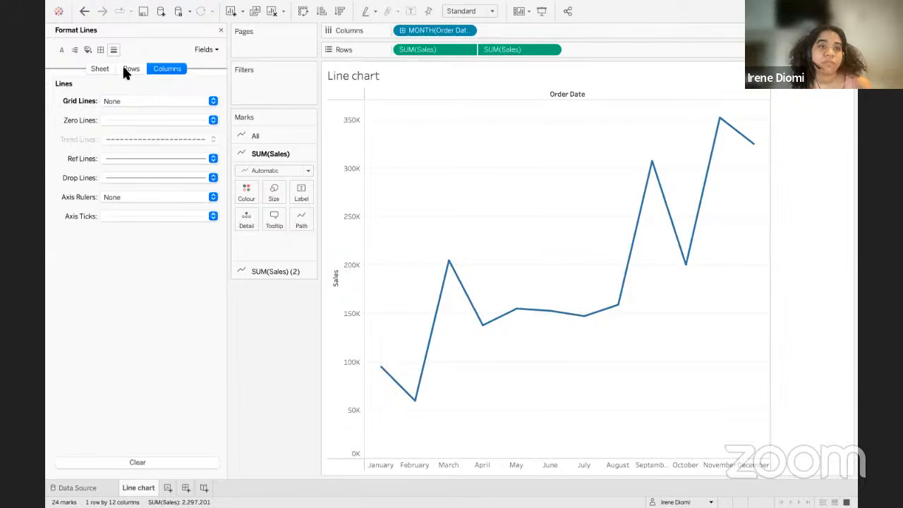
left_click(130, 68)
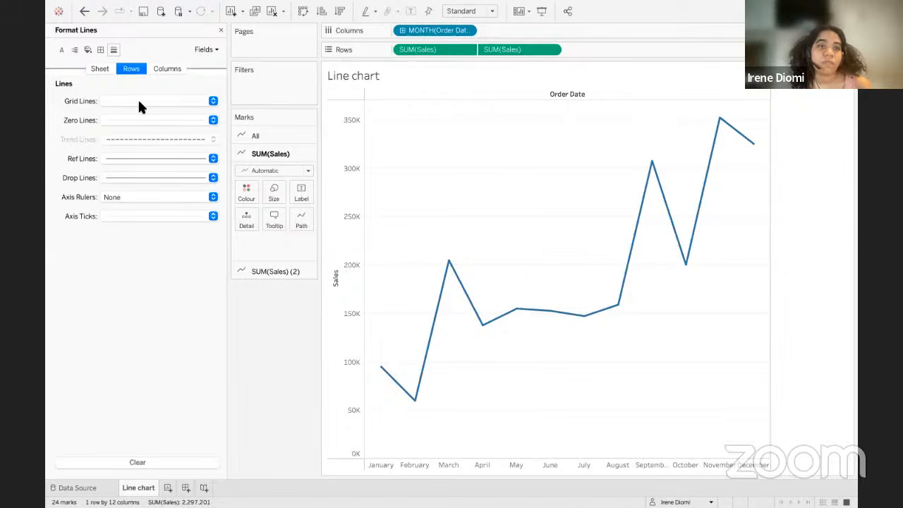
left_click(139, 102)
left_click(146, 117)
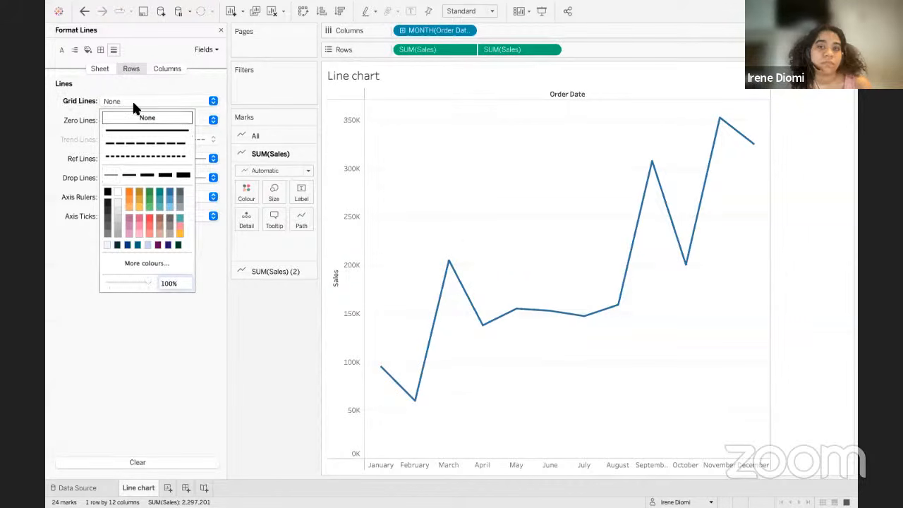
left_click(86, 91)
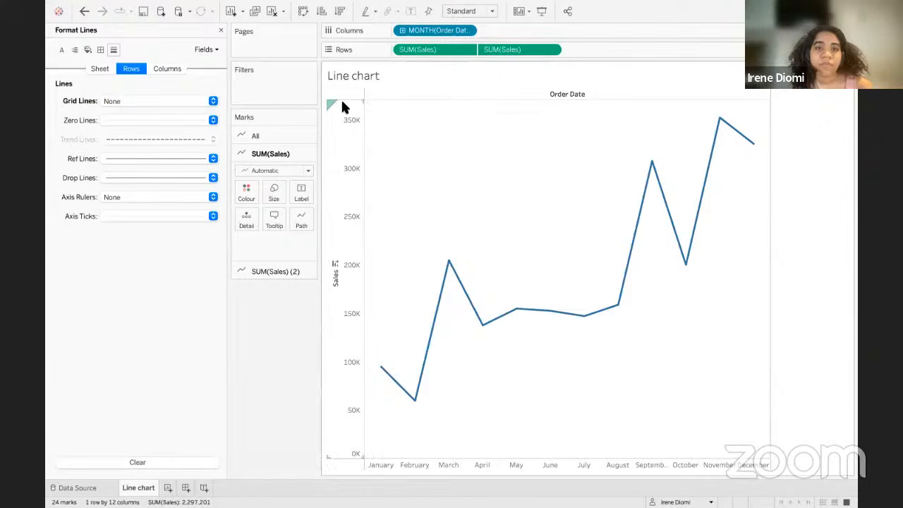
Set the sheet-level row divider and column divider pane borders to None.
left_click(99, 51)
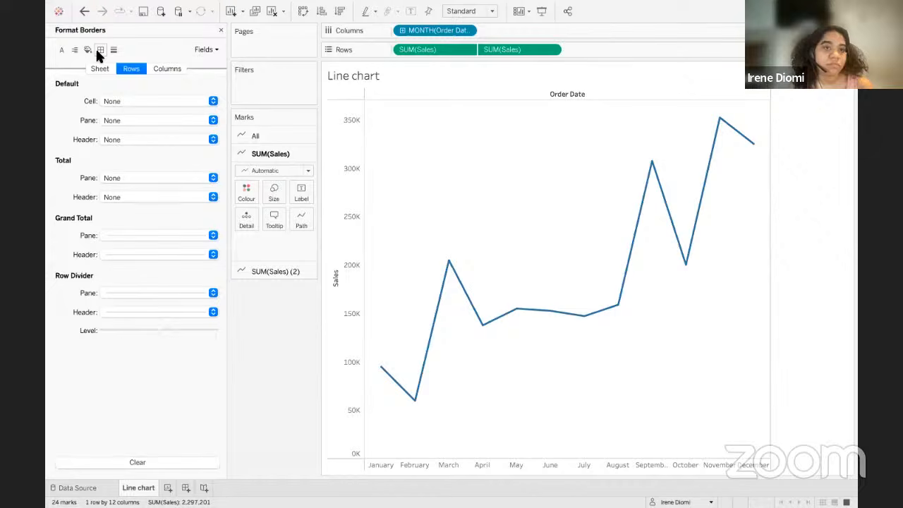
left_click(100, 69)
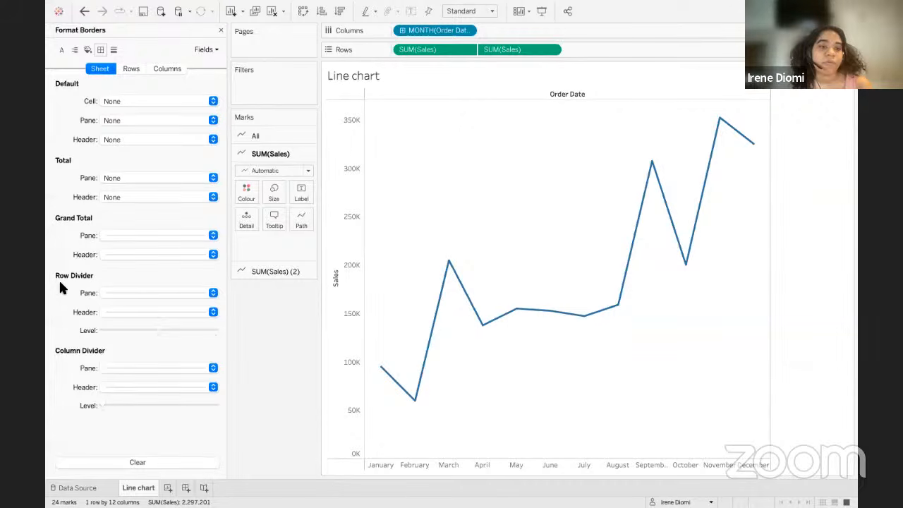
left_click(145, 294)
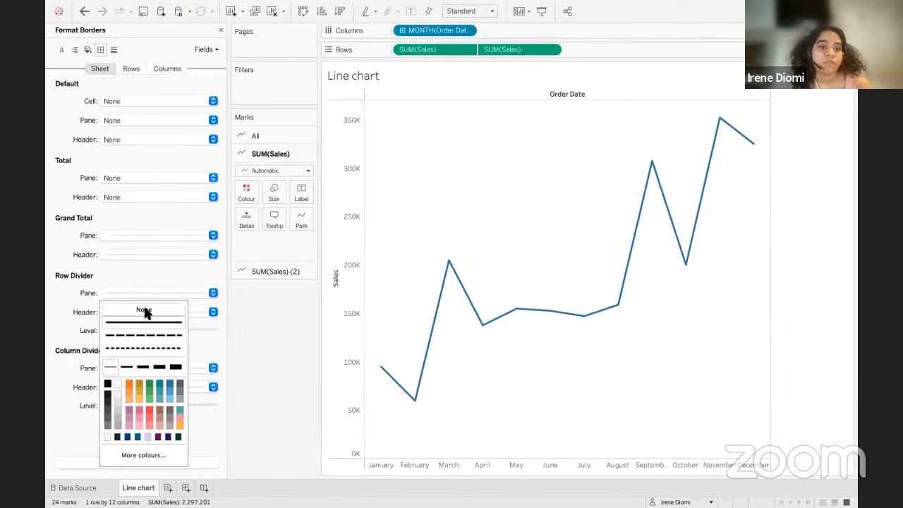
left_click(144, 311)
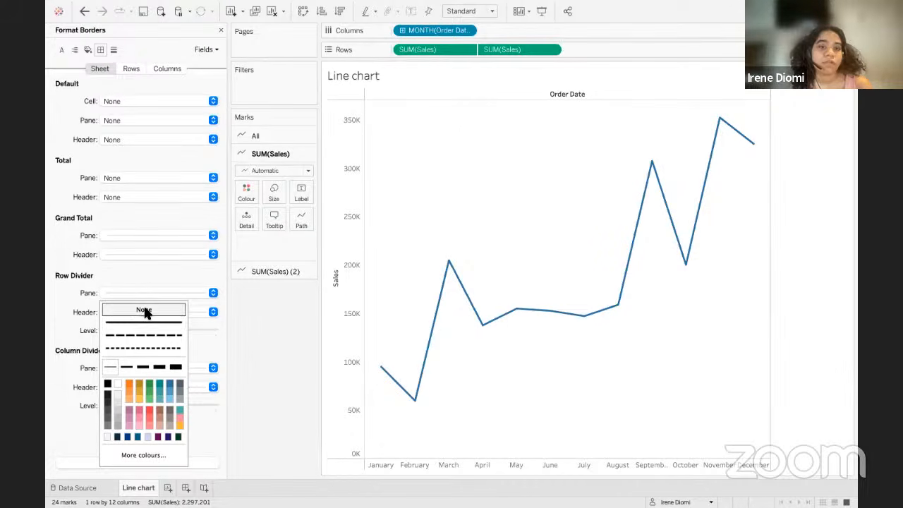
left_click(59, 298)
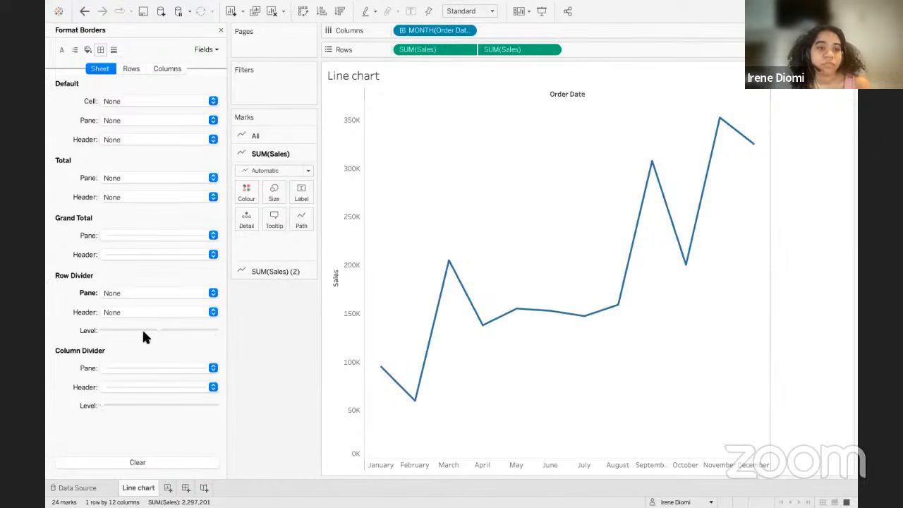
left_click(185, 368)
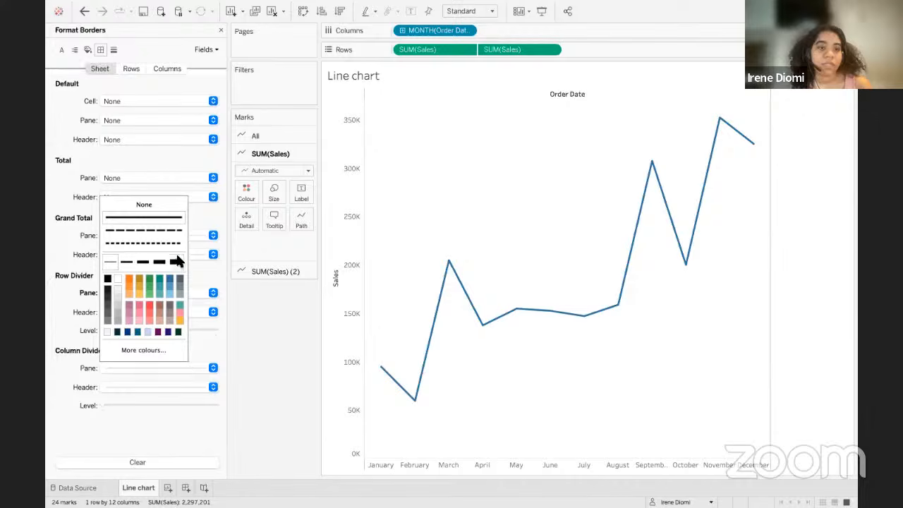
left_click(149, 206)
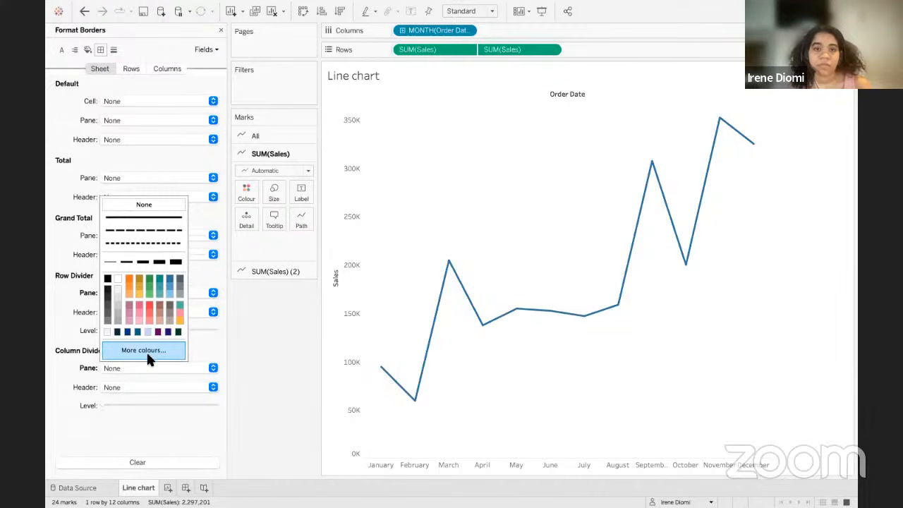
left_click(62, 321)
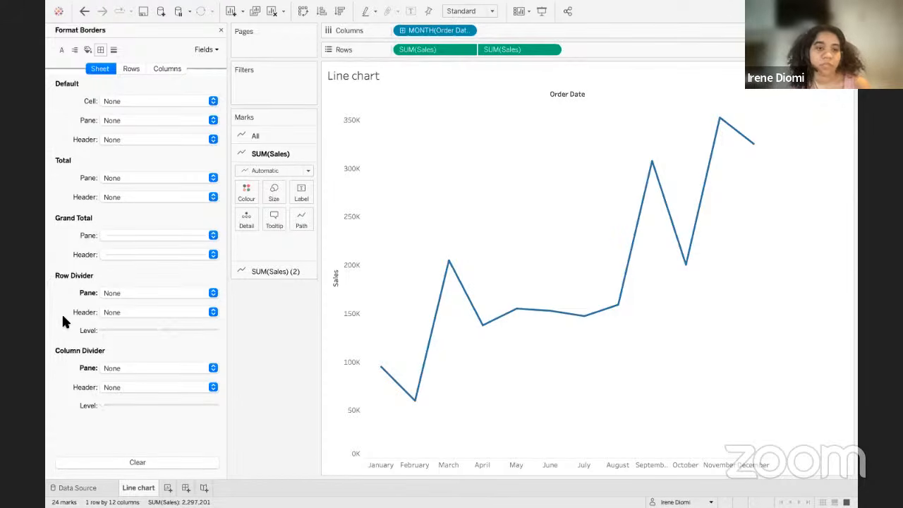
Try a solid pane line for the sheet's column divider and set it back to None.
left_click(136, 369)
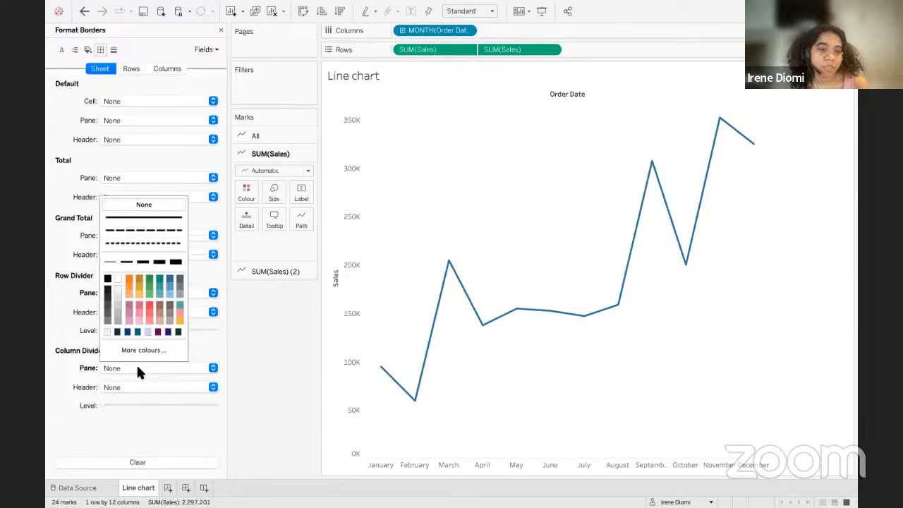
left_click(156, 225)
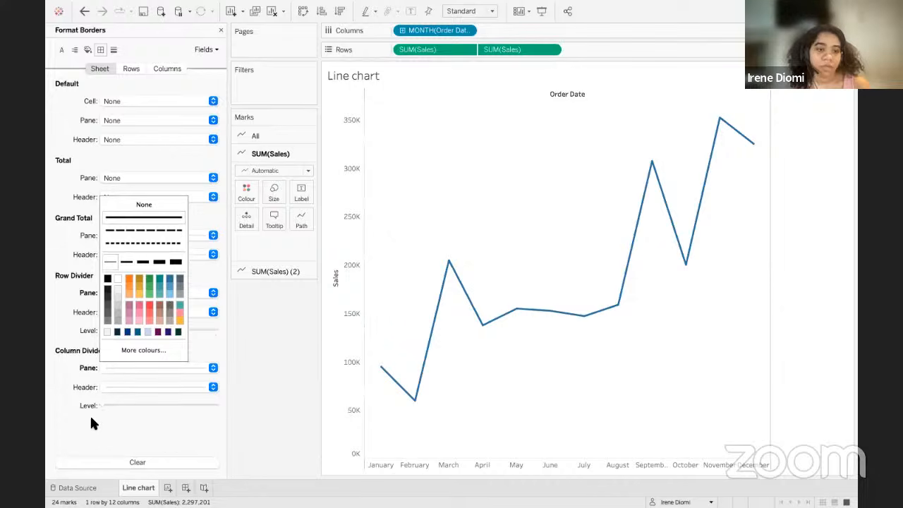
left_click(524, 432)
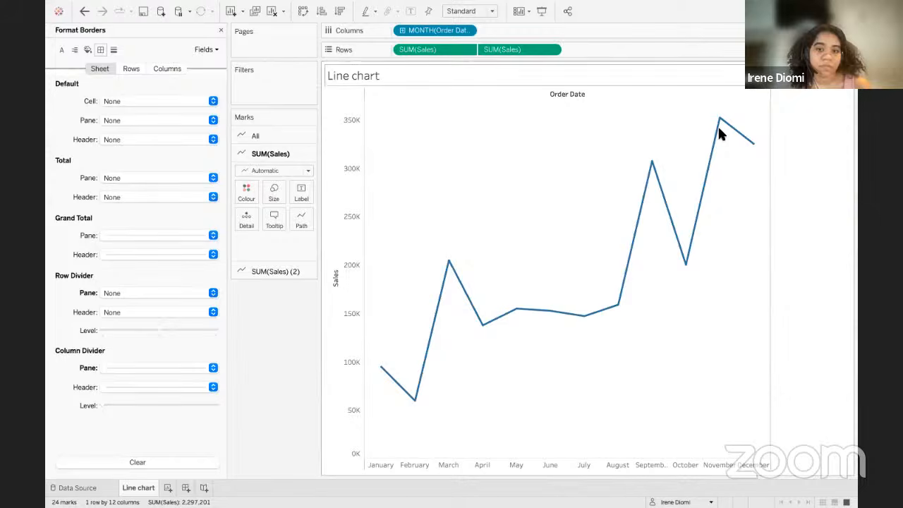
left_click(105, 406)
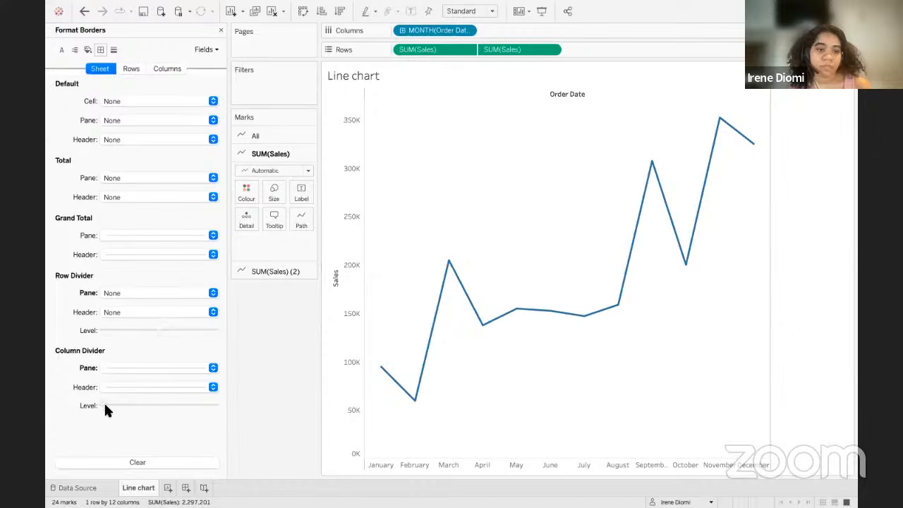
left_click(124, 368)
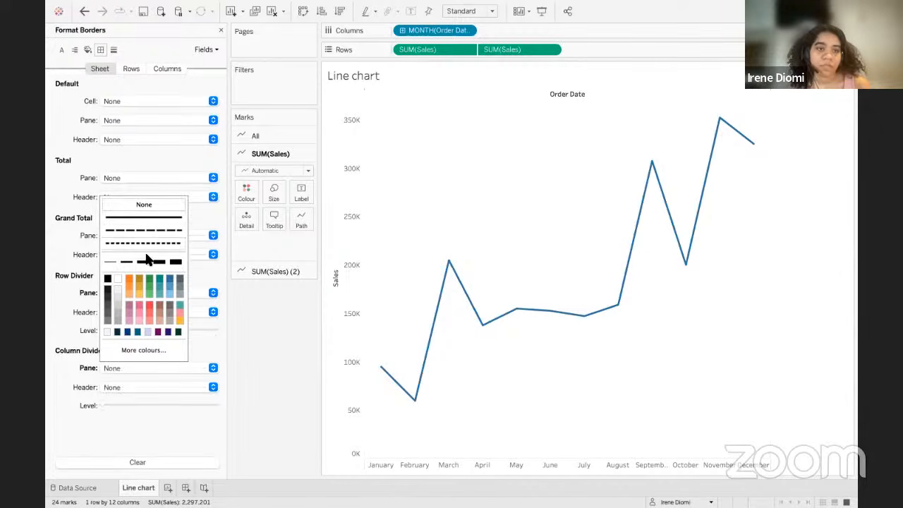
left_click(53, 308)
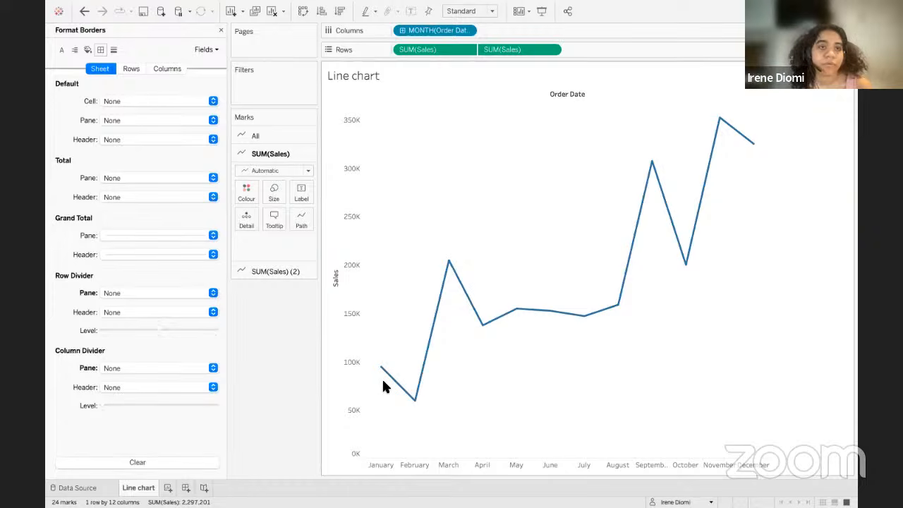
Leave the border formatting and change the mark type of the second SUM(Sales) to Area.
left_click(221, 32)
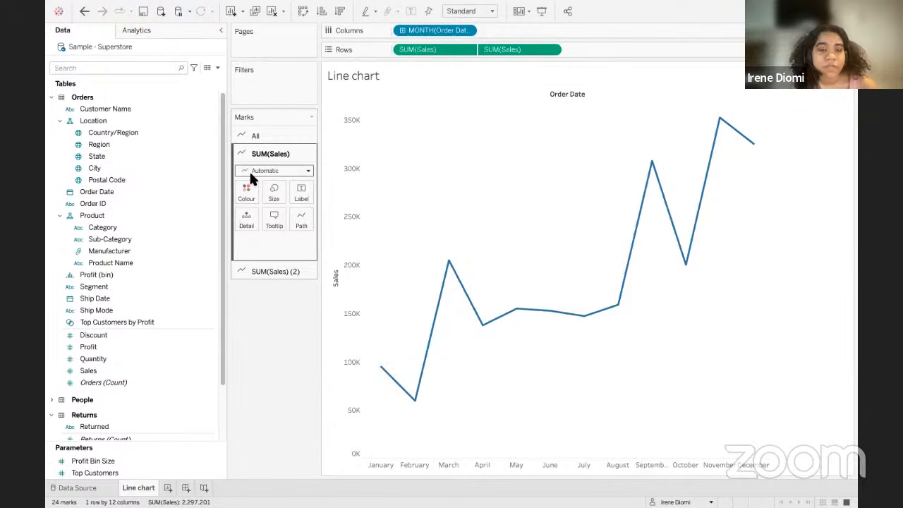
left_click(270, 271)
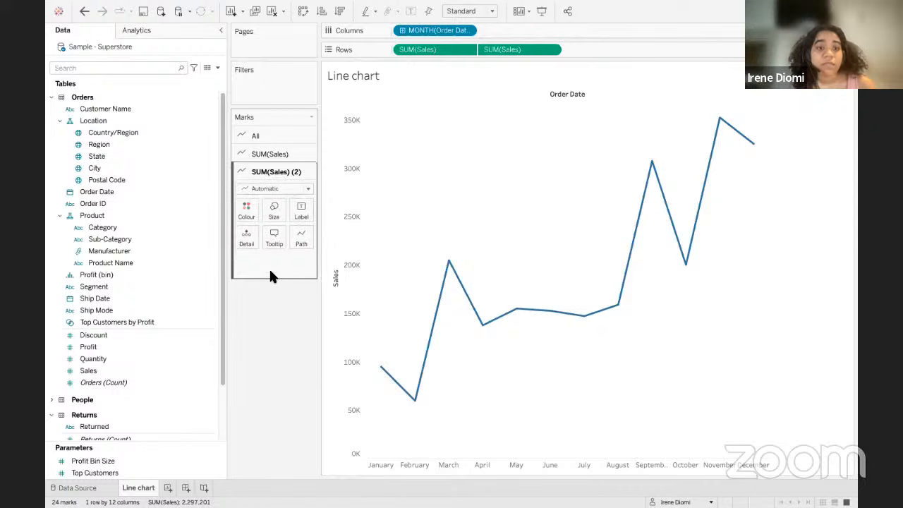
left_click(308, 189)
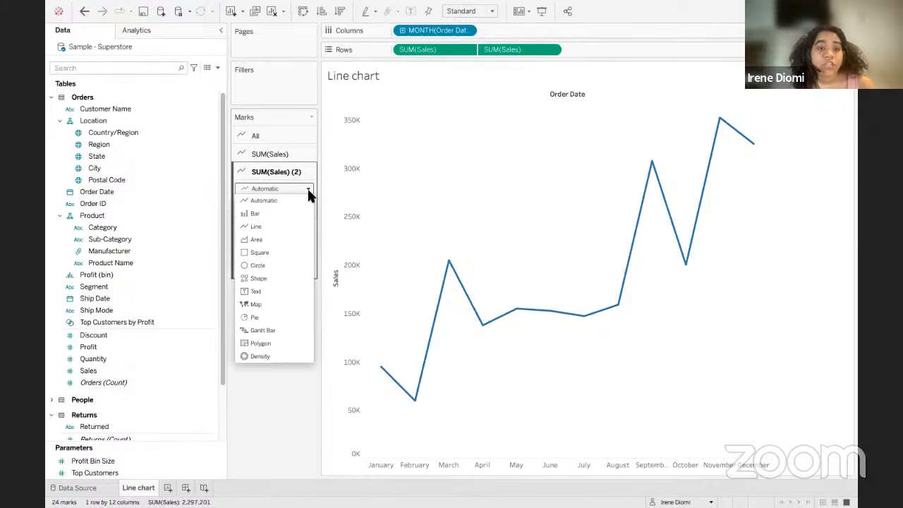
left_click(260, 241)
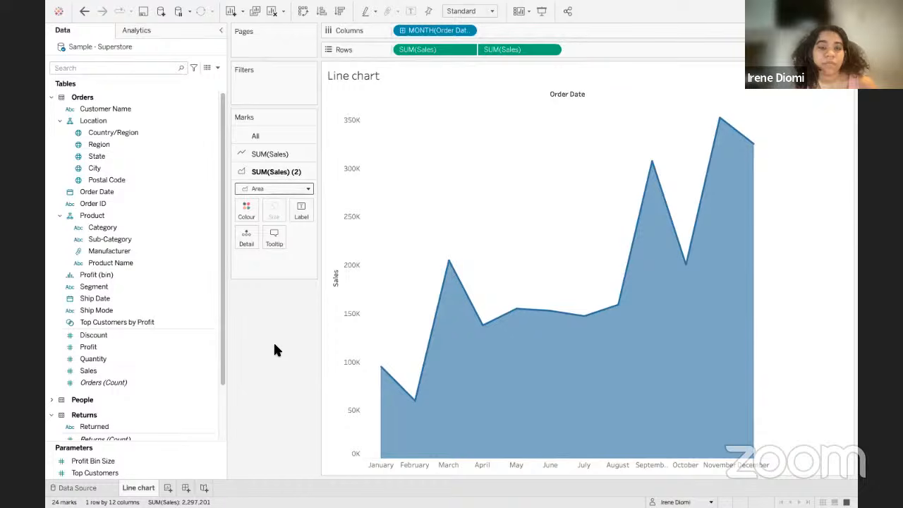
Colour the second SUM(Sales) area light pink and set its opacity to 20%.
left_click(246, 212)
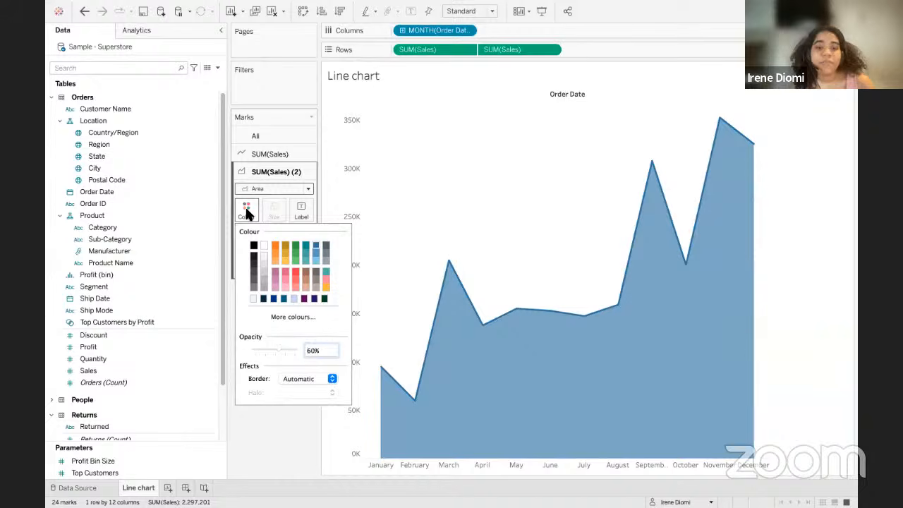
left_click(284, 286)
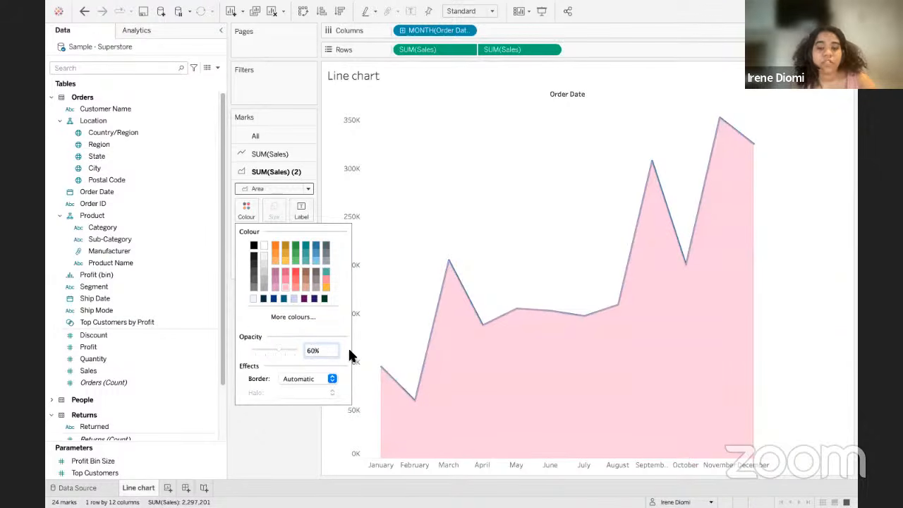
key("BackSpace")
key("BackSpace")
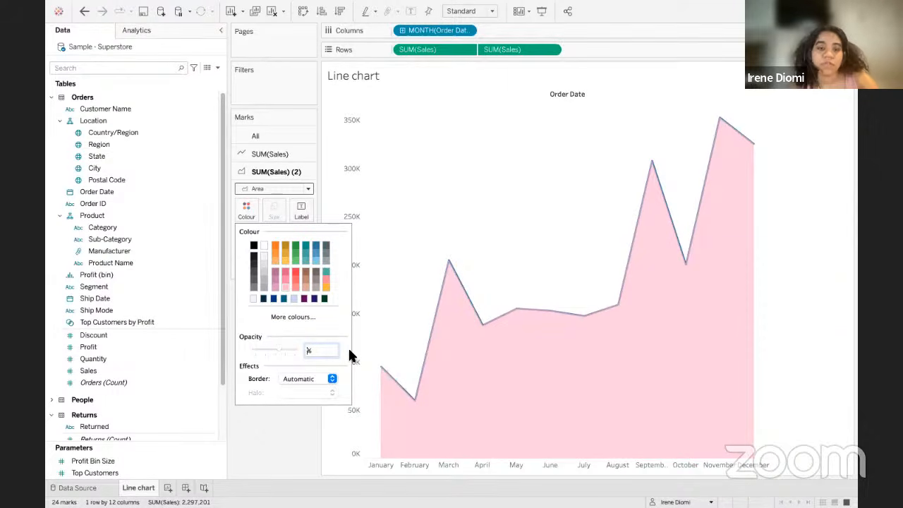
type("20")
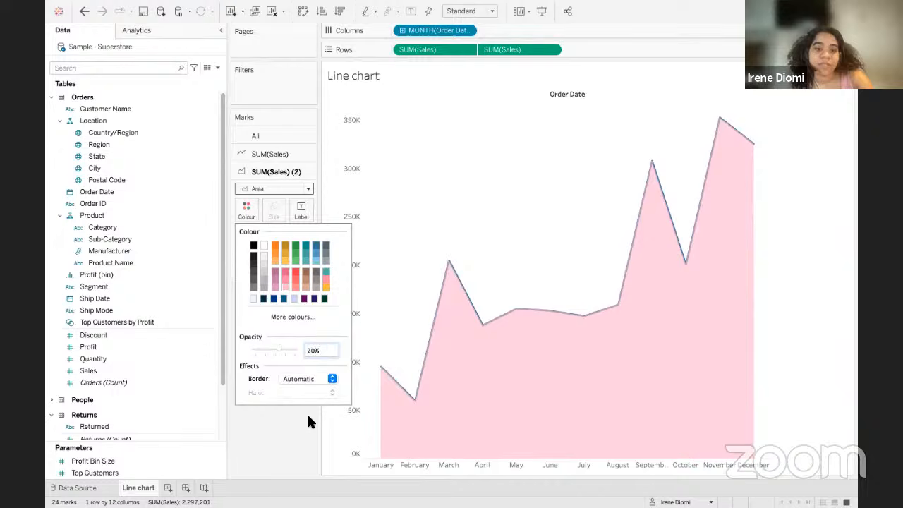
left_click(294, 427)
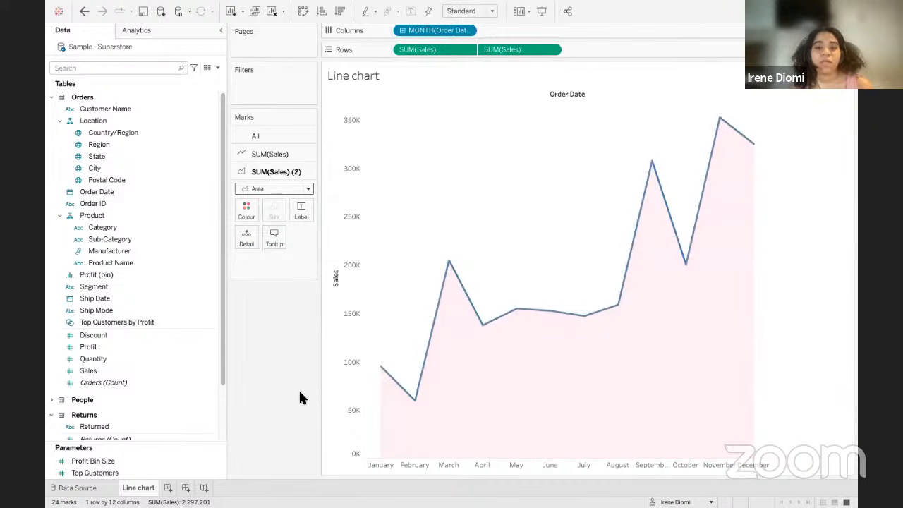
Recolour the first SUM(Sales) line in the same light pink as the area.
mouse_move(387, 370)
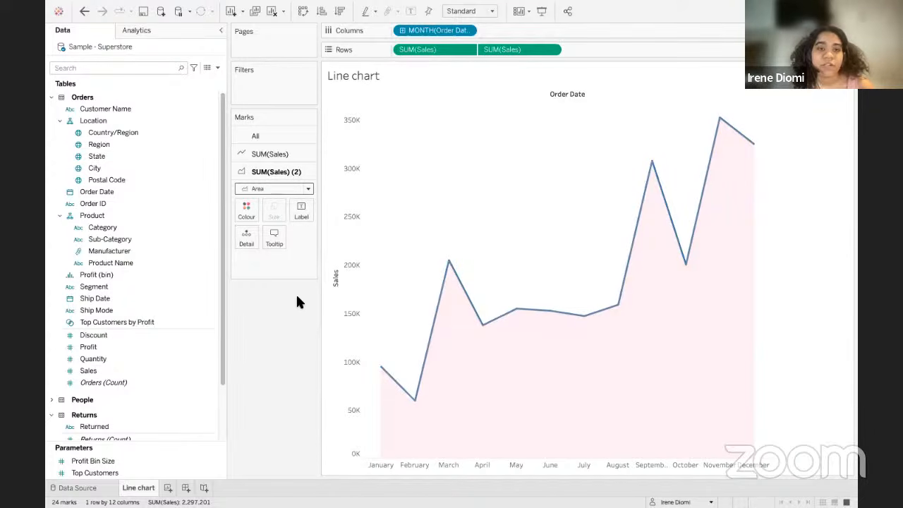
left_click(259, 156)
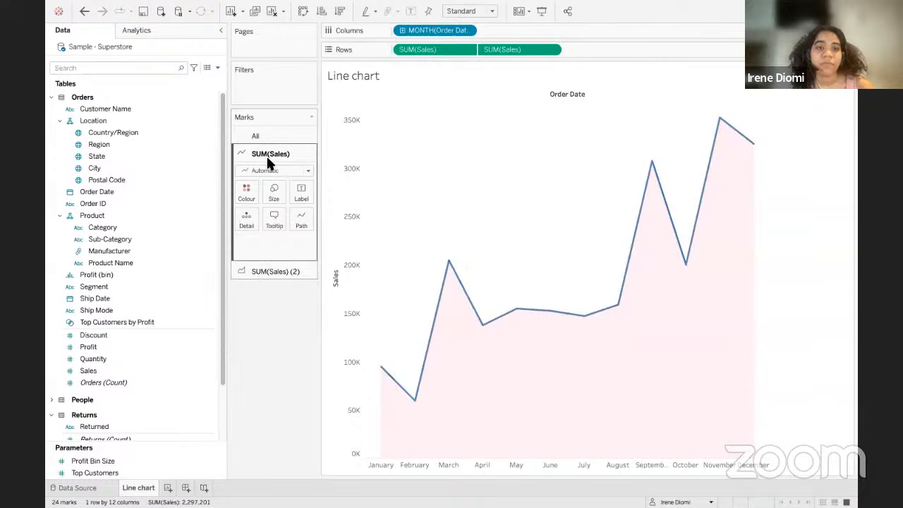
left_click(243, 192)
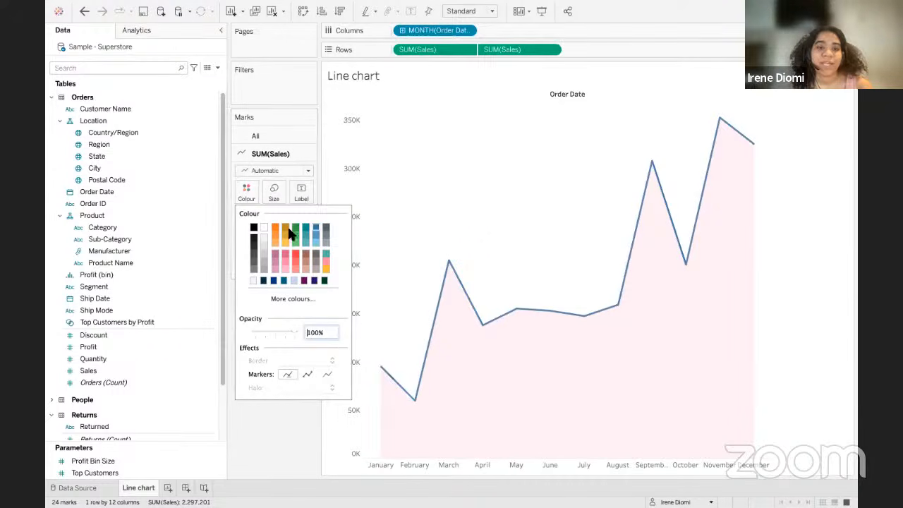
left_click(286, 270)
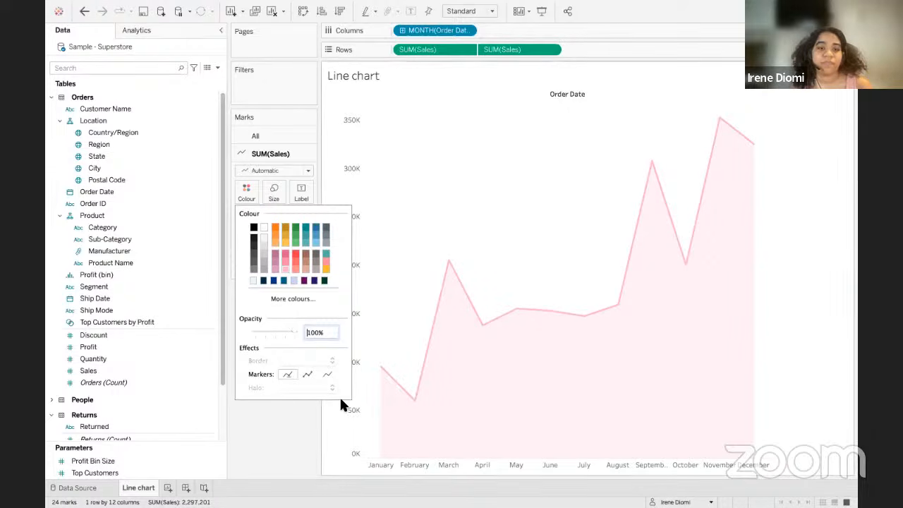
left_click(265, 433)
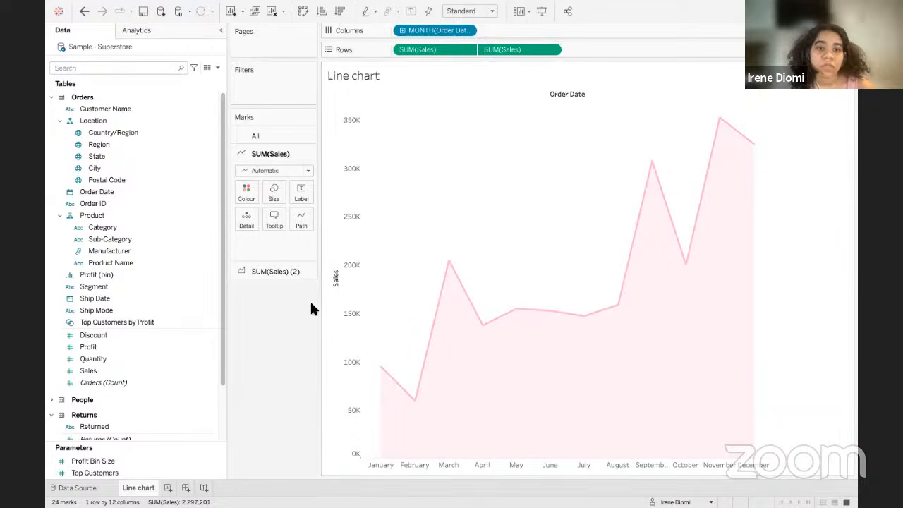
Clear the Sales axis title and hide the Order Date field label for the columns.
right_click(344, 226)
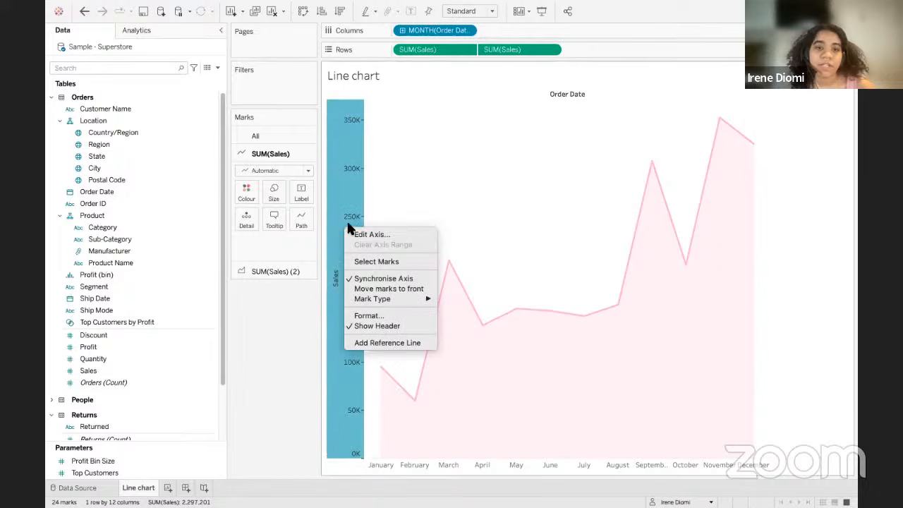
left_click(390, 237)
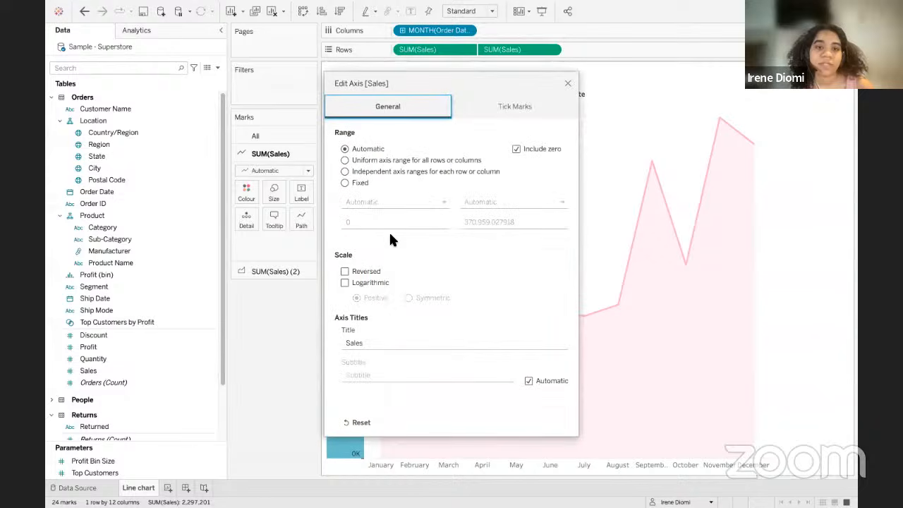
left_click(382, 344)
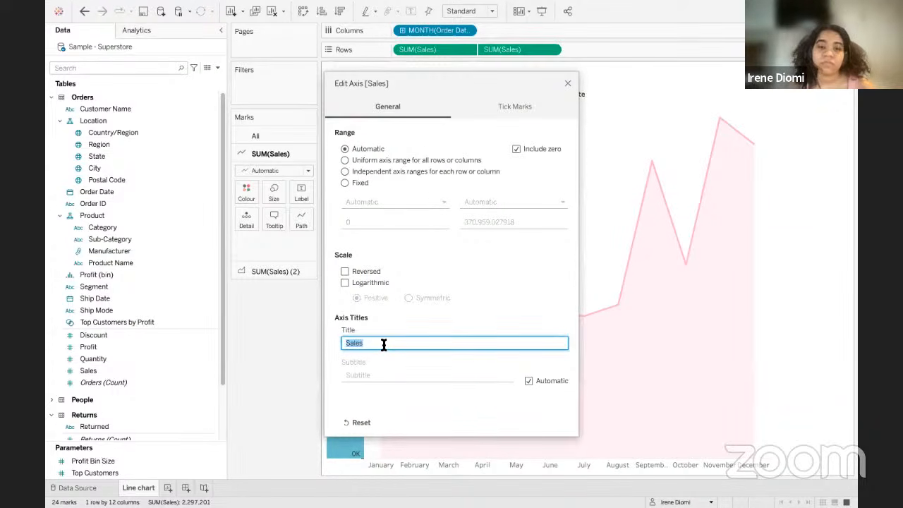
key("BackSpace")
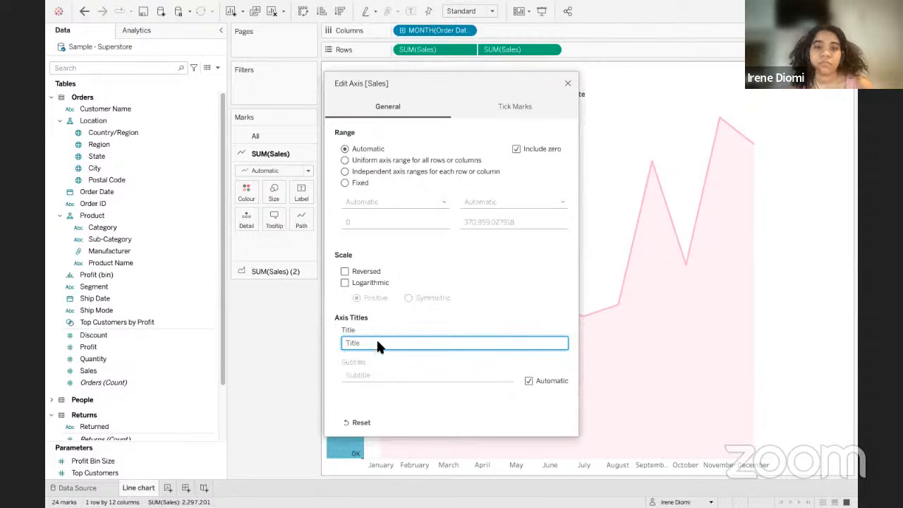
left_click(463, 130)
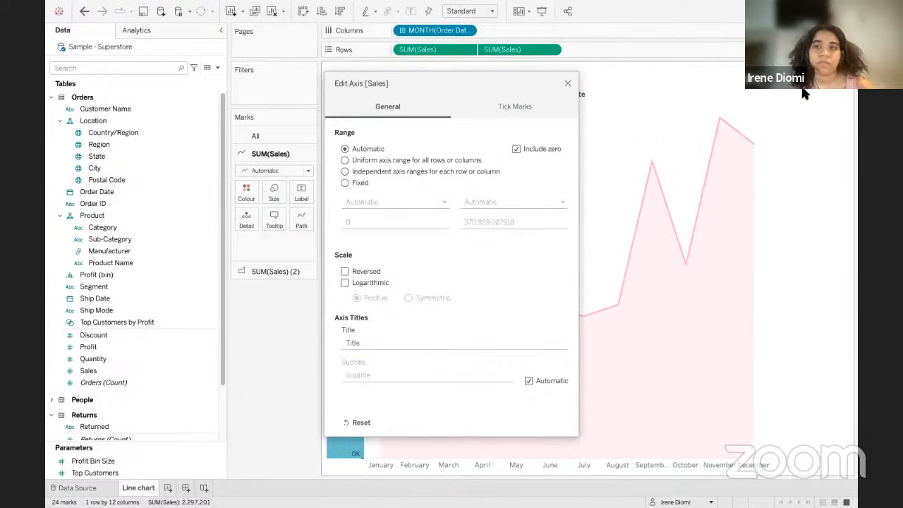
left_click(566, 84)
left_click(476, 221)
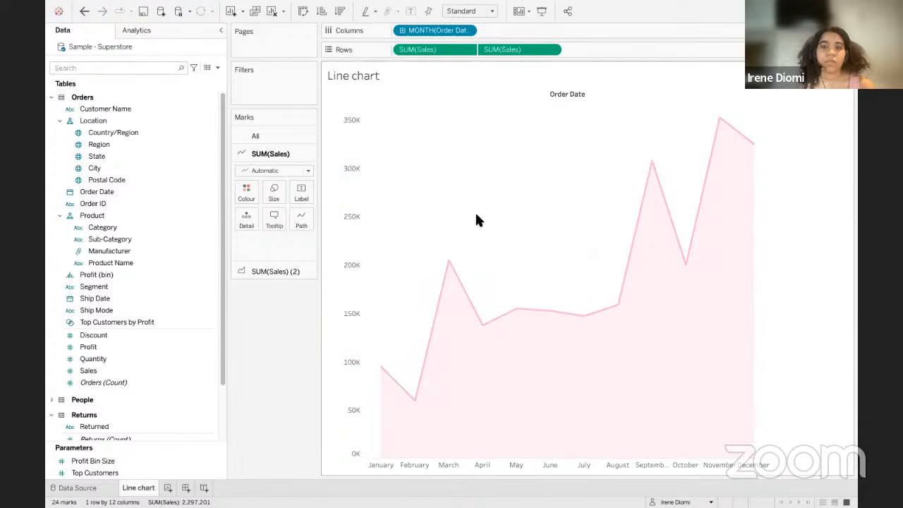
right_click(592, 95)
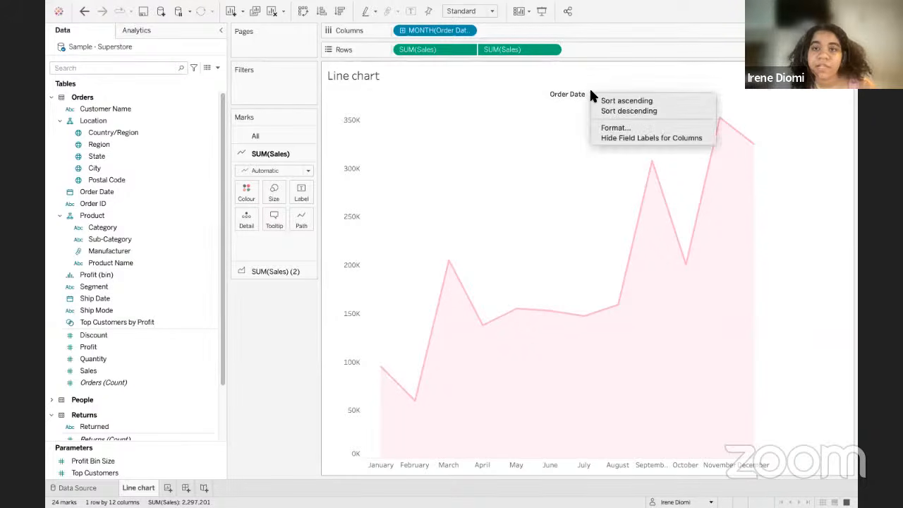
left_click(616, 138)
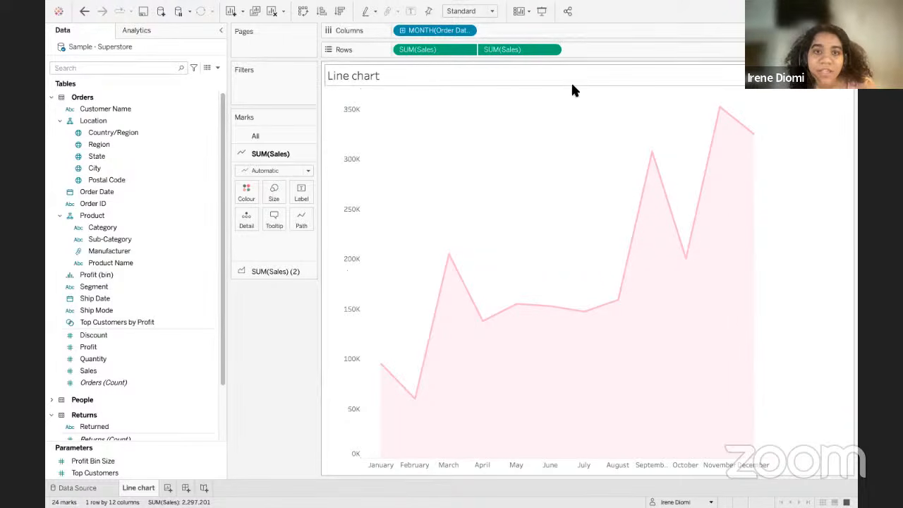
Review the sheet-level line formatting of the view and close it.
right_click(441, 149)
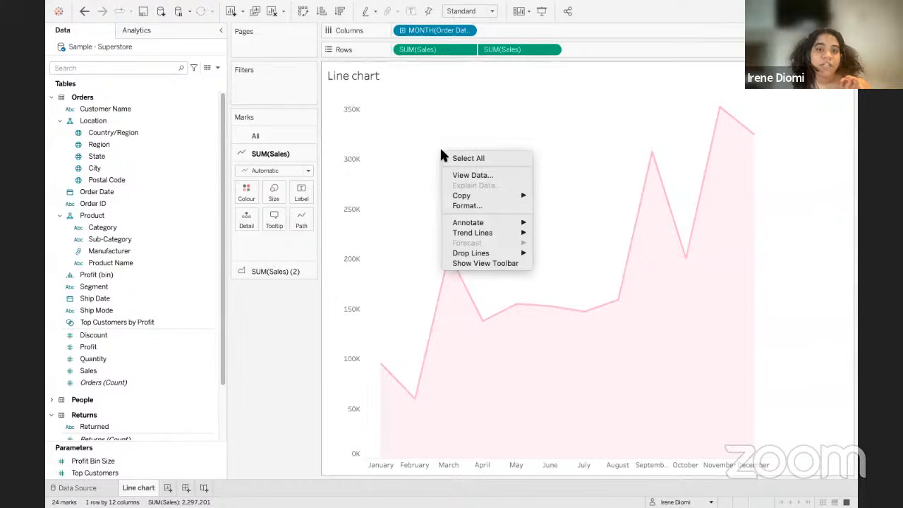
left_click(471, 206)
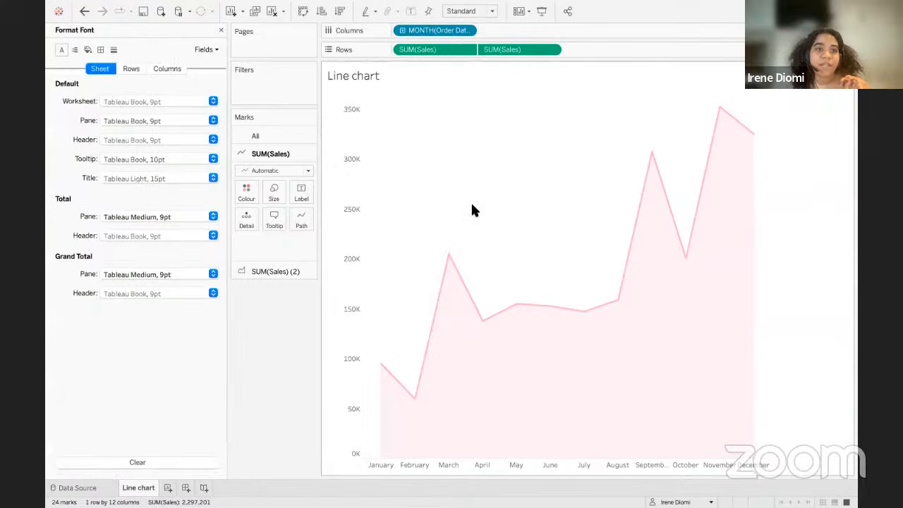
left_click(112, 51)
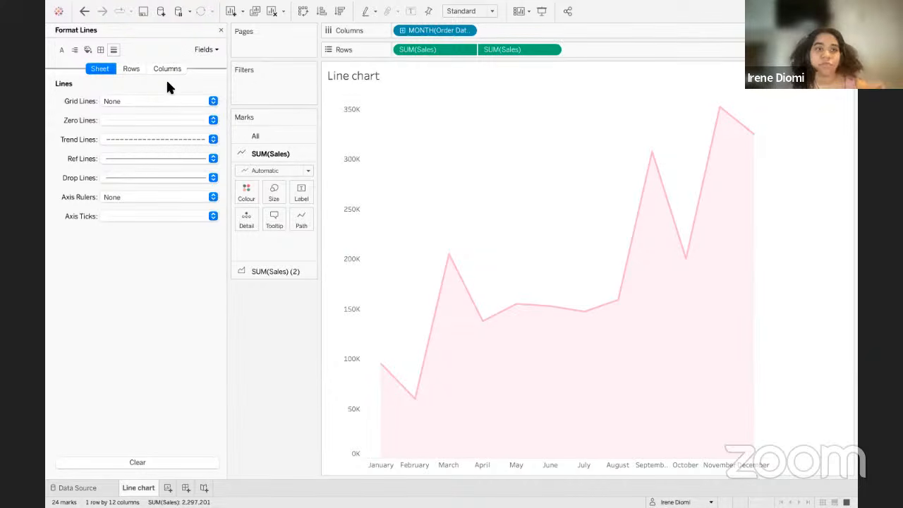
left_click(221, 30)
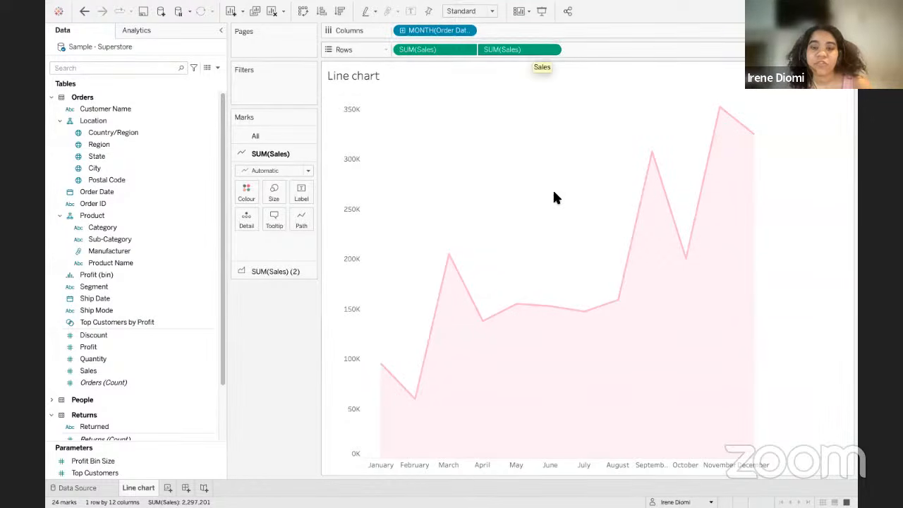
Remove the second SUM(Sales) from the rows and undo the removal.
mouse_move(465, 345)
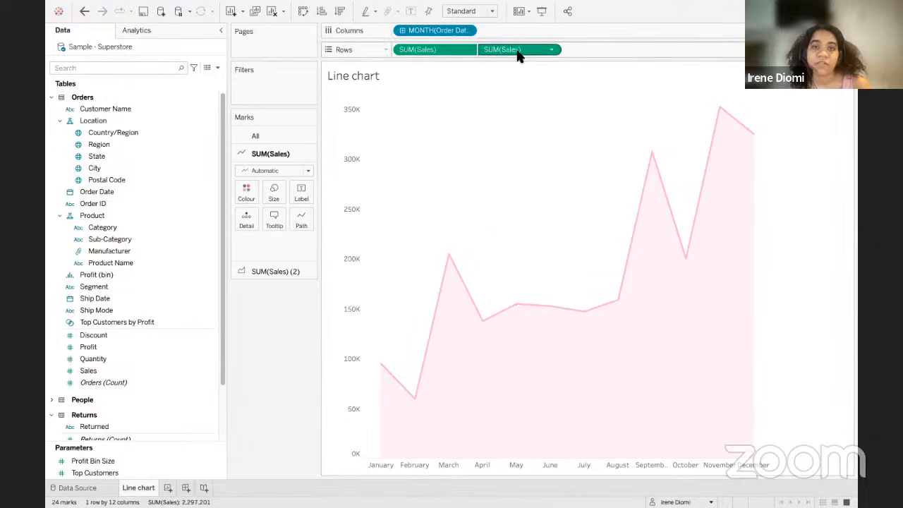
left_click_drag(520, 51, 202, 187)
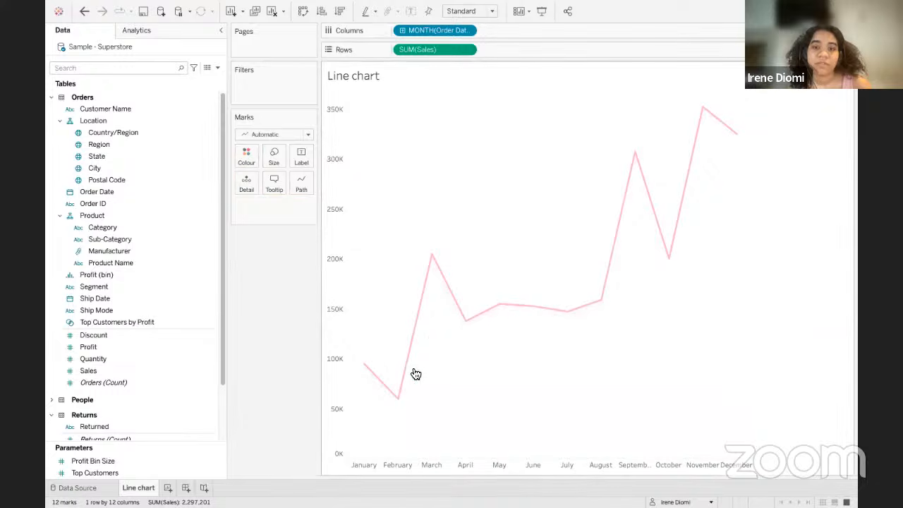
mouse_move(402, 377)
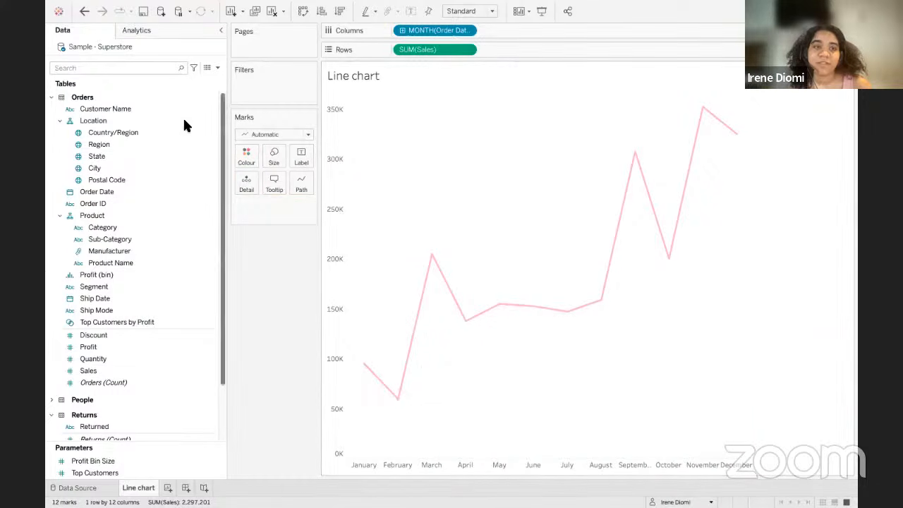
left_click(83, 11)
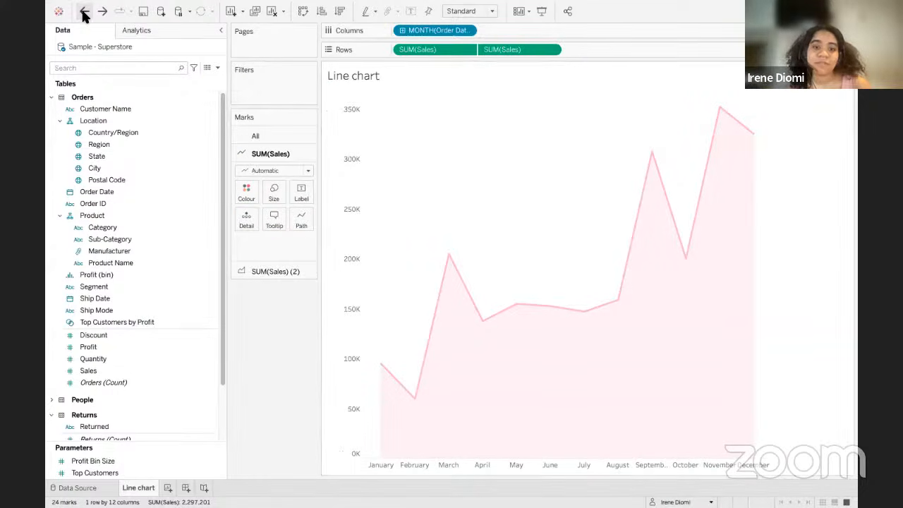
Switch Order Date in the columns to the continuous Month level (May 2015 format).
mouse_move(564, 352)
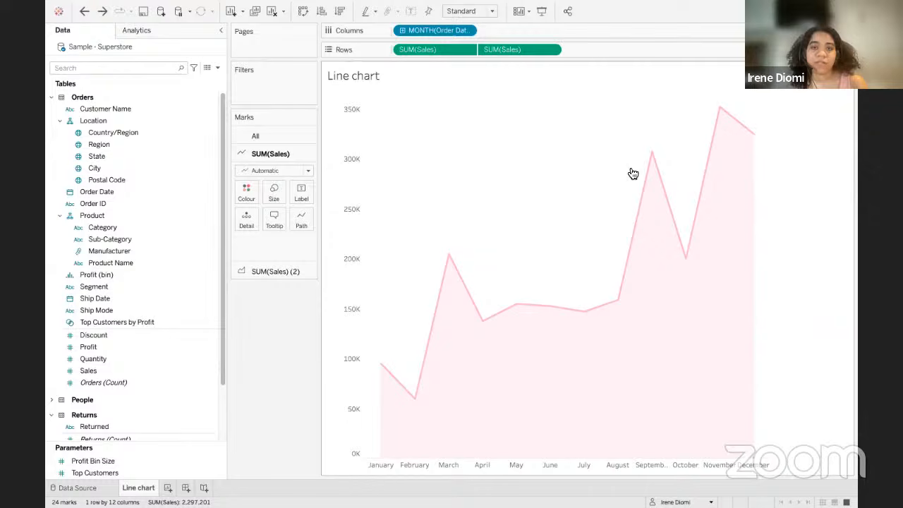
left_click(468, 31)
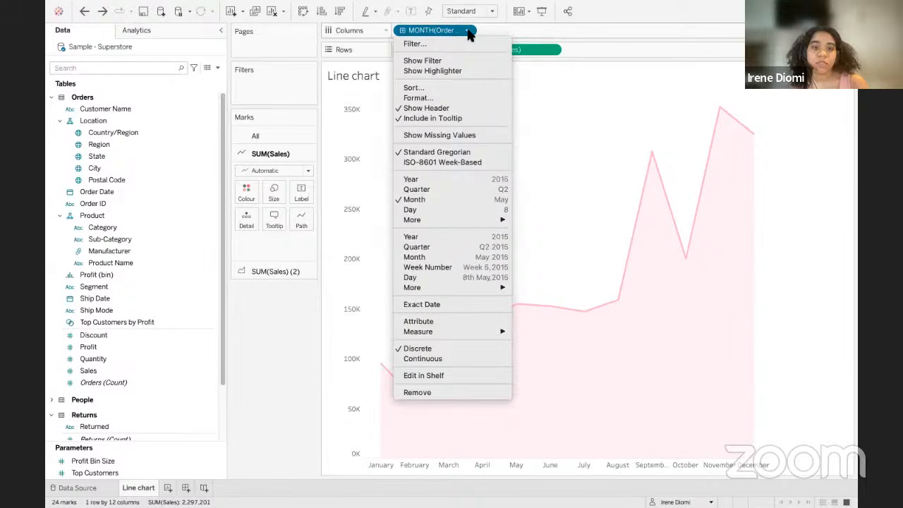
left_click(489, 258)
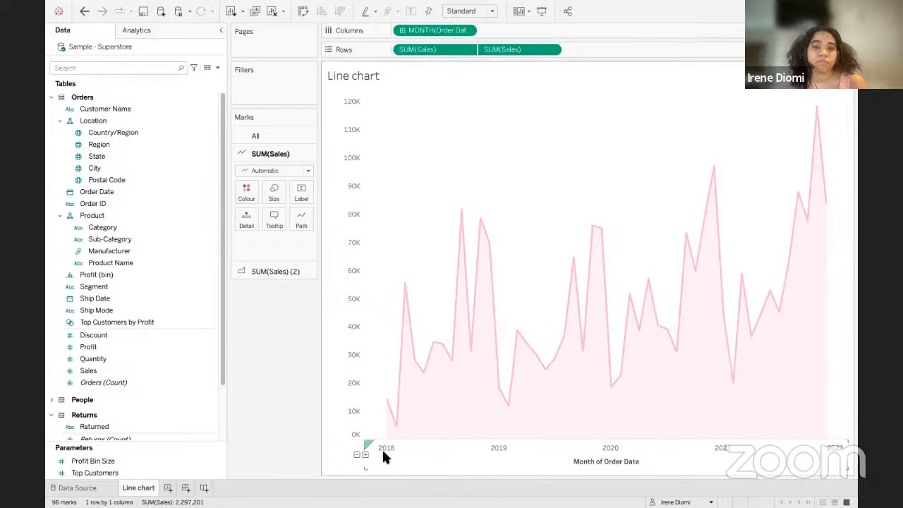
Switch Order Date in the columns back to the discrete Month level (May format).
mouse_move(410, 292)
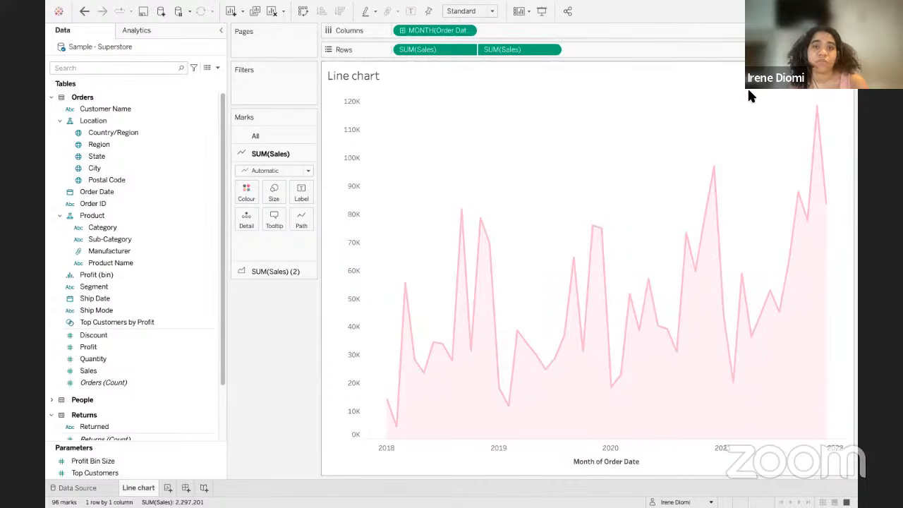
left_click(468, 31)
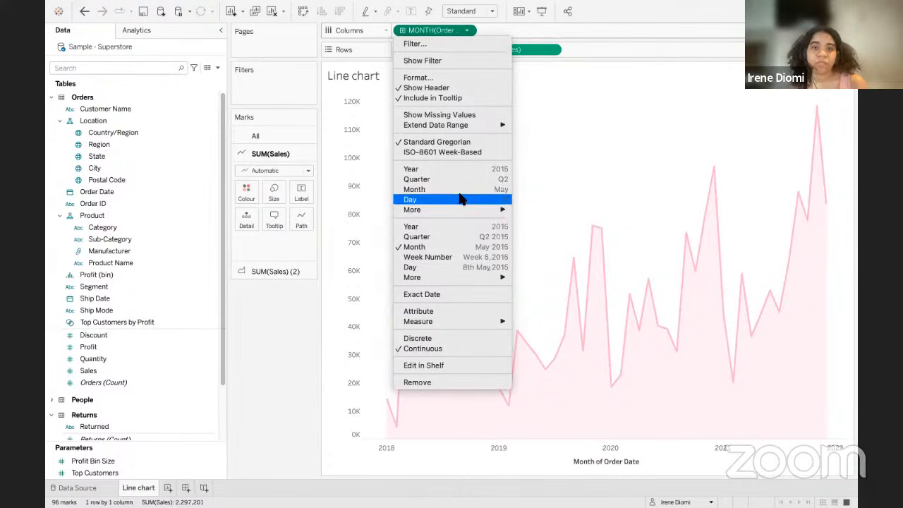
left_click(503, 188)
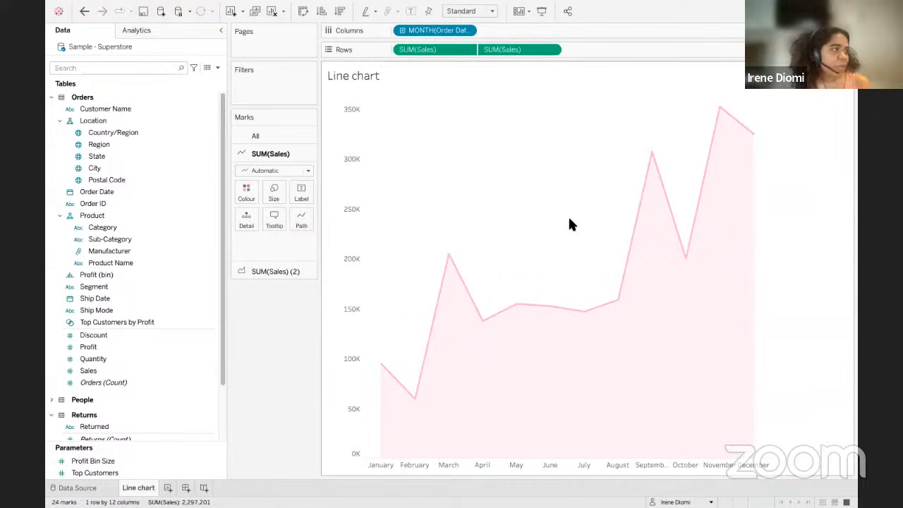
Add a new worksheet and name it Bar chart.
left_click(168, 488)
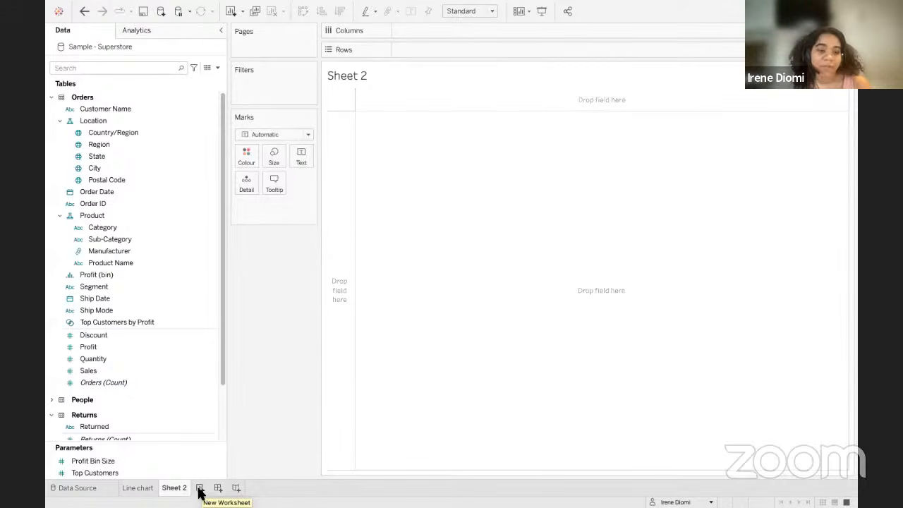
double_click(183, 487)
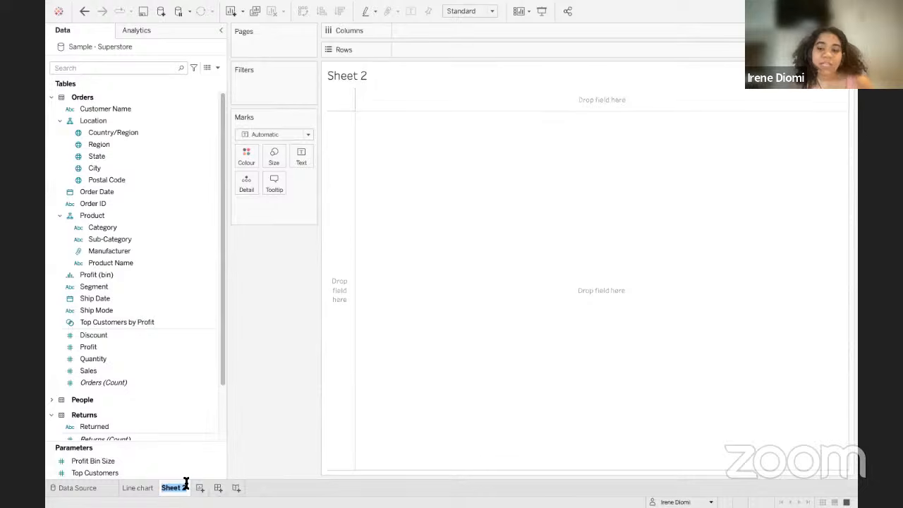
key("BackSpace")
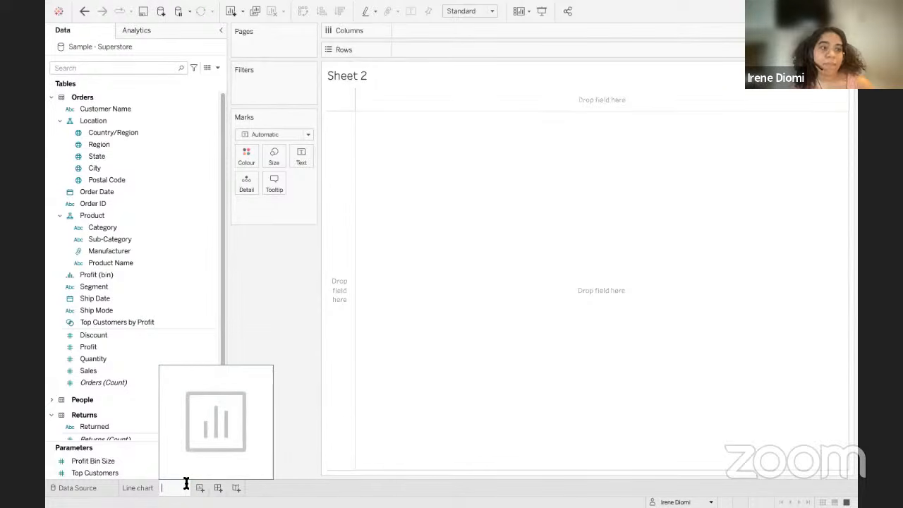
type("B")
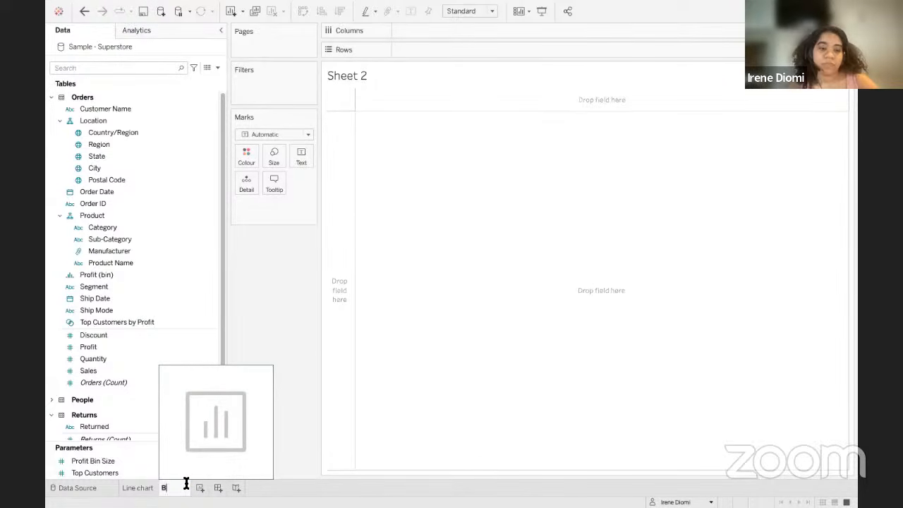
type("ar chart")
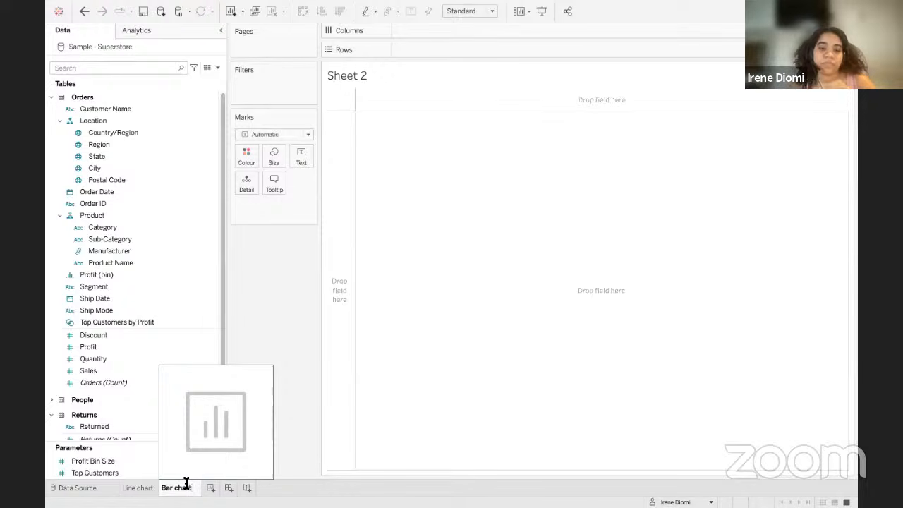
left_click(266, 388)
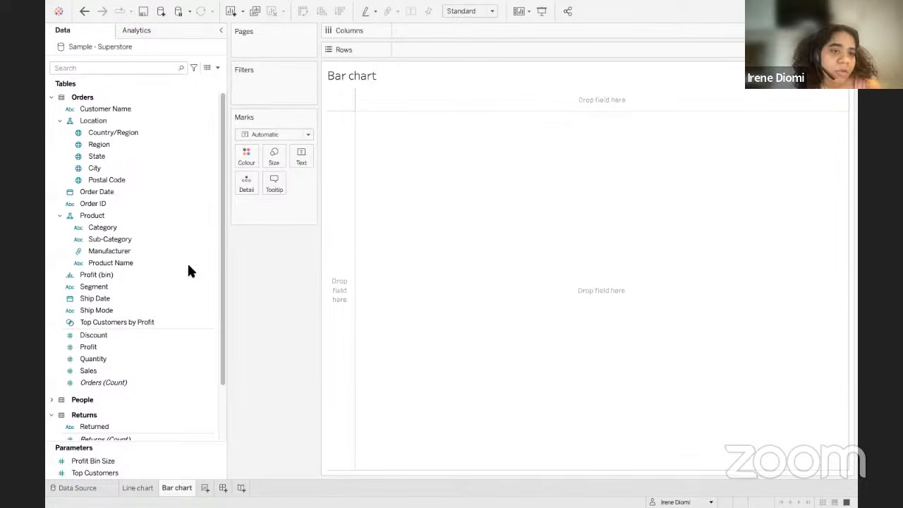
Build a horizontal bar chart with Sub-Category on the rows and Sales on the columns.
left_click(120, 240)
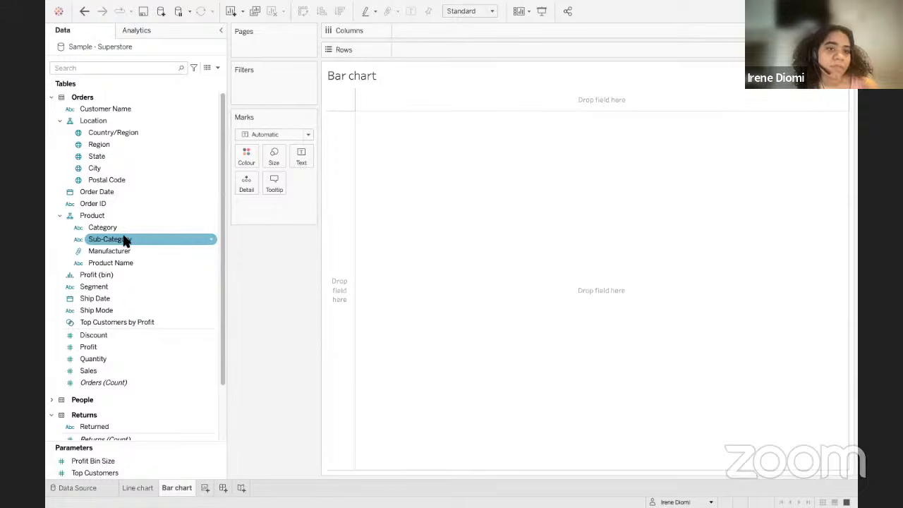
left_click(67, 216)
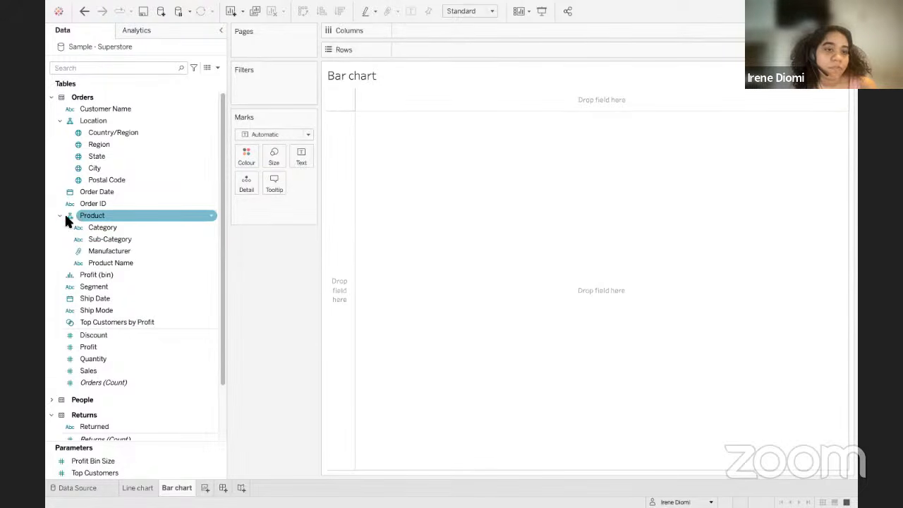
left_click(105, 241)
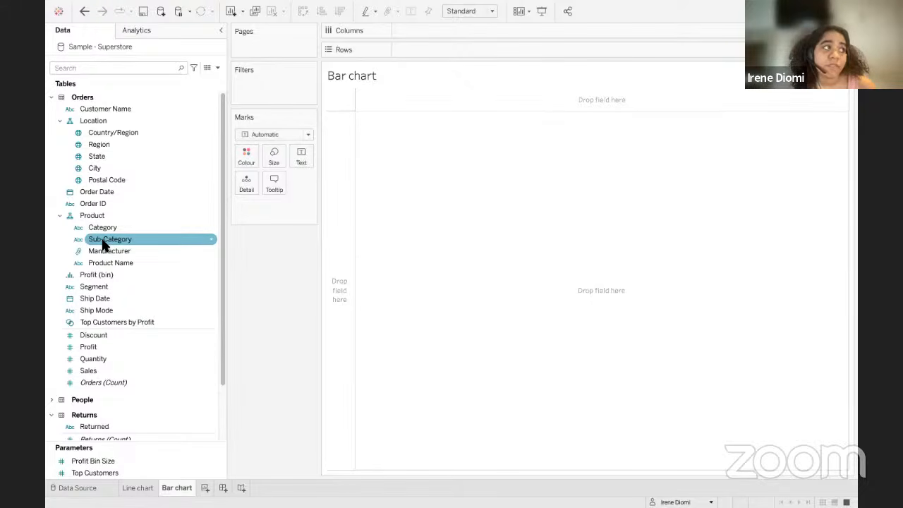
left_click(143, 250)
left_click(141, 237)
left_click_drag(141, 238, 438, 51)
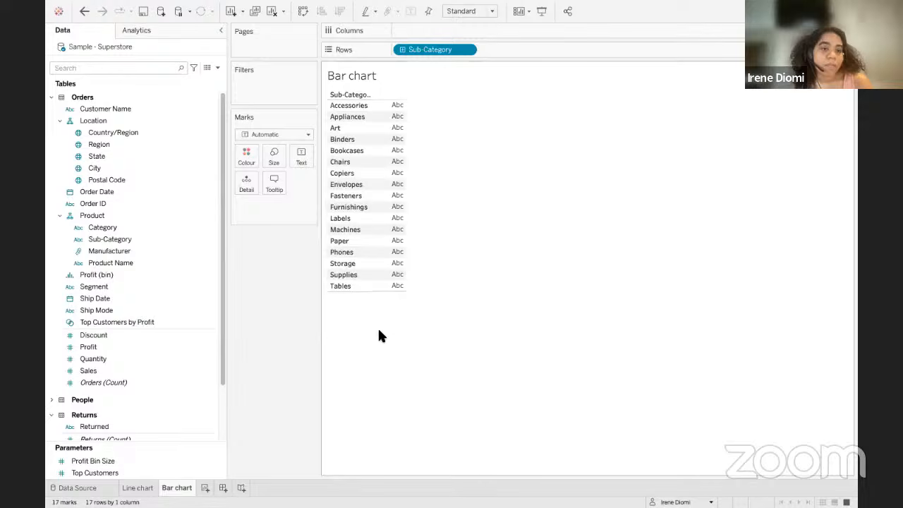
left_click(128, 371)
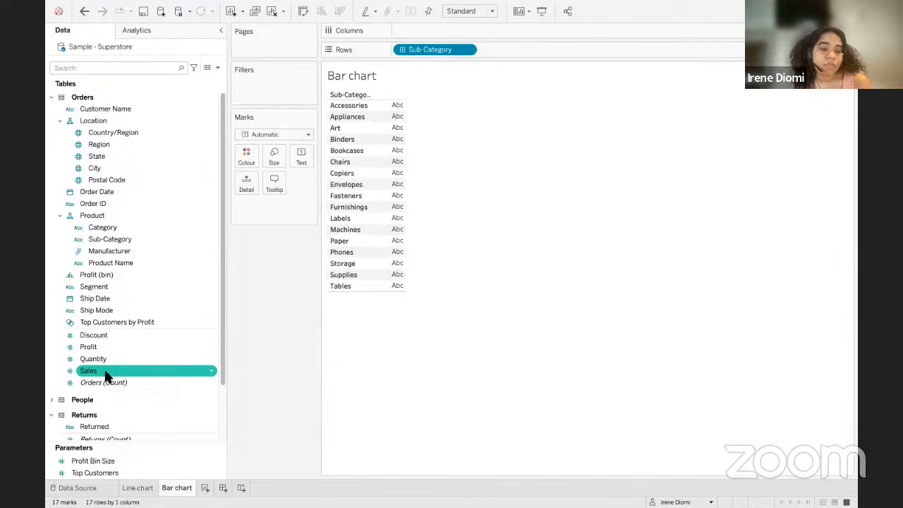
left_click_drag(106, 376, 420, 31)
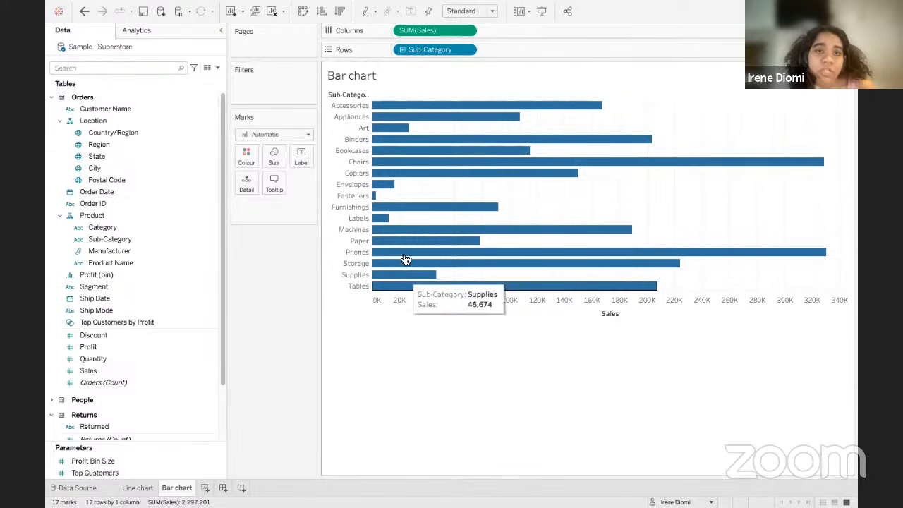
Sort the sub-categories in descending order of Sales and fit the chart to Entire View.
left_click(339, 12)
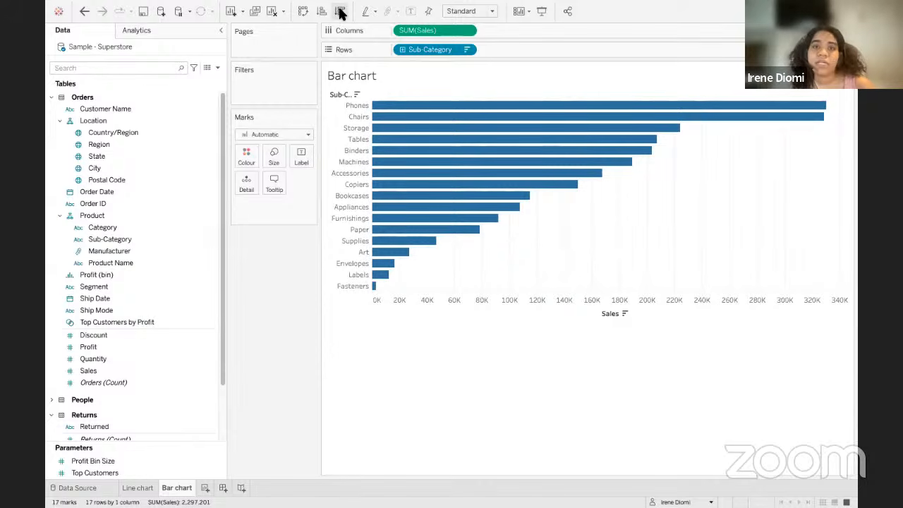
left_click(492, 13)
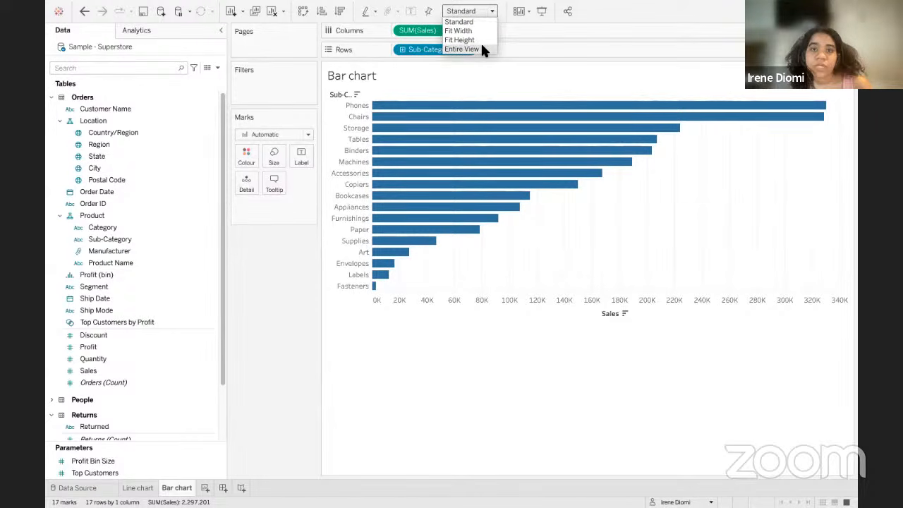
left_click(482, 49)
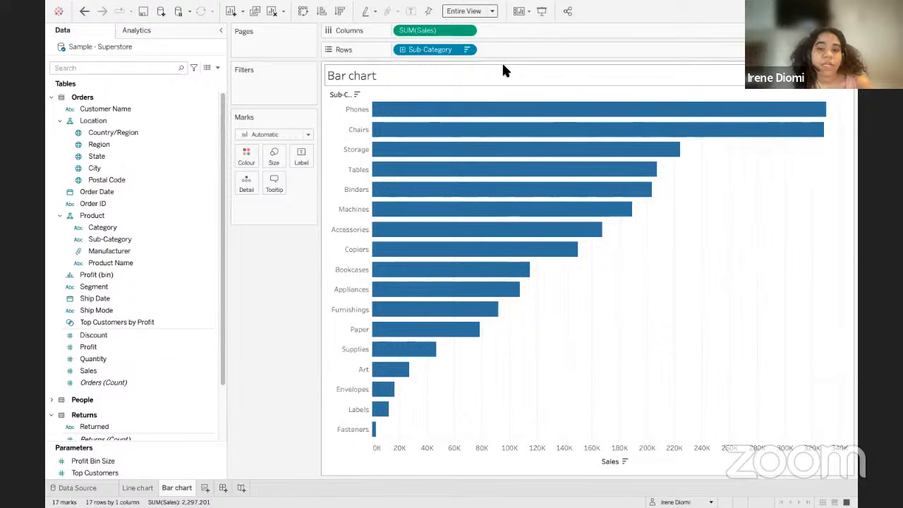
Set the grid lines of the bar chart to None at the sheet level.
right_click(576, 283)
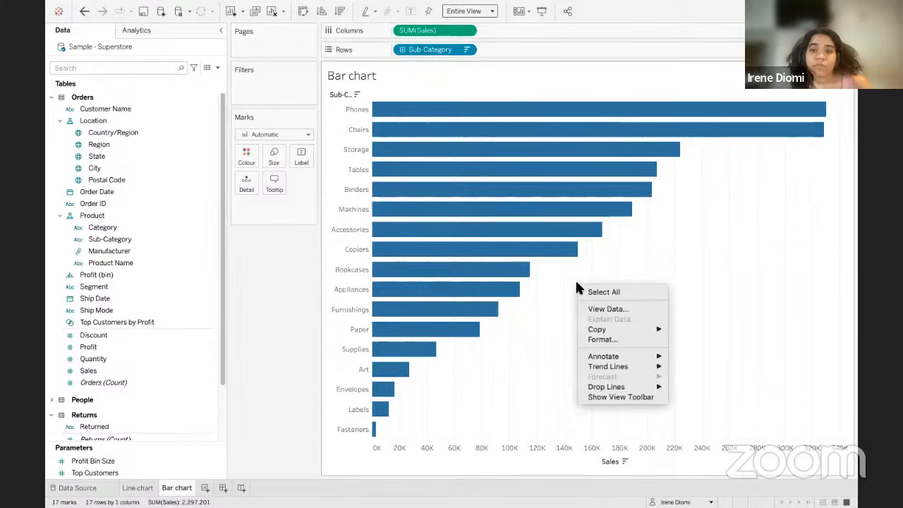
left_click(601, 340)
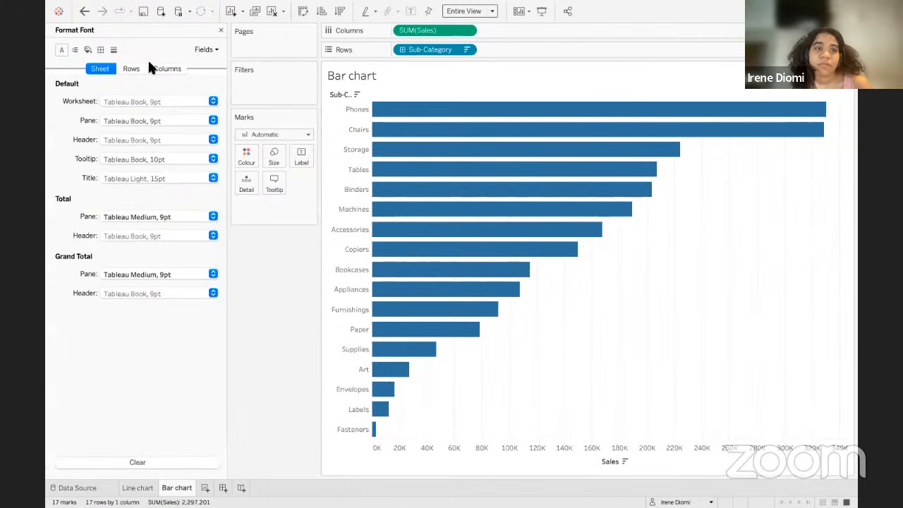
left_click(113, 50)
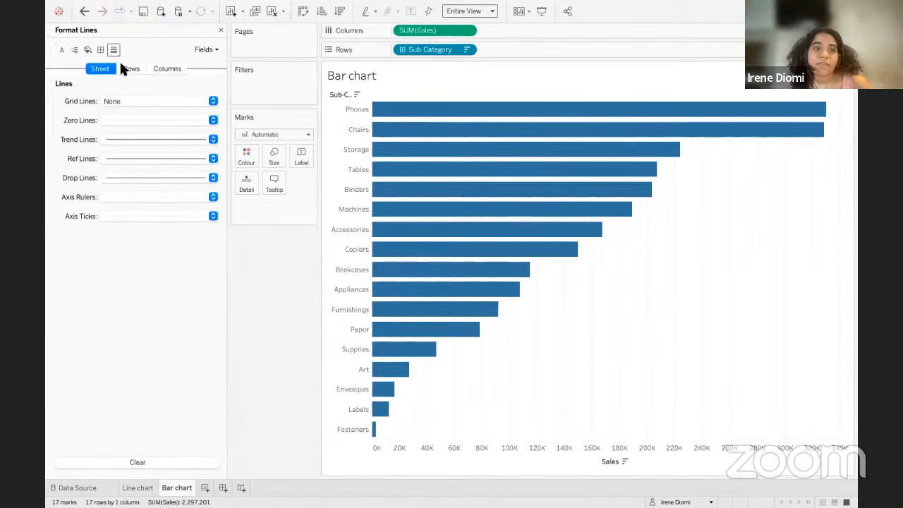
left_click(121, 103)
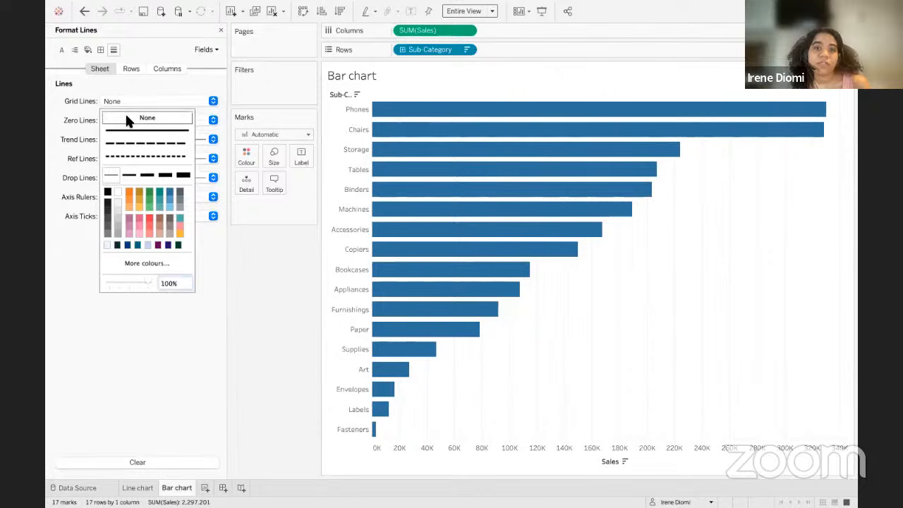
left_click(79, 84)
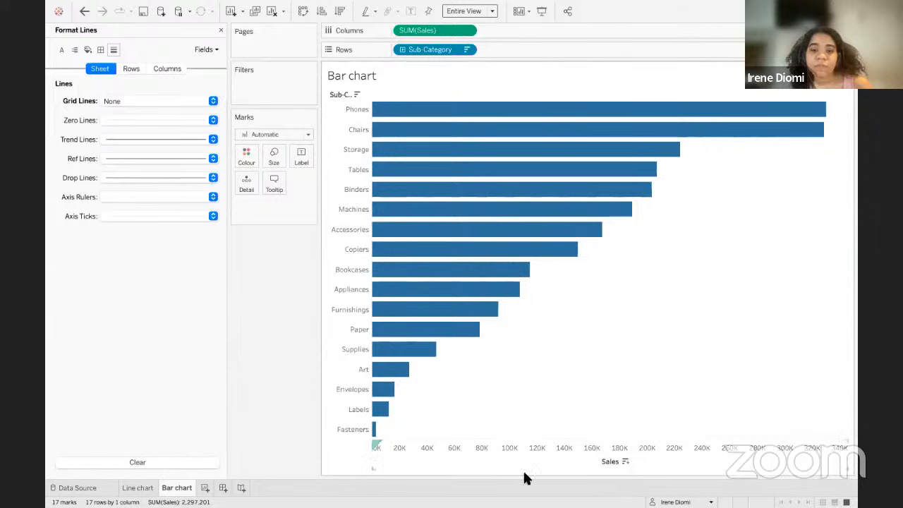
Clear the title of the Sales axis.
right_click(558, 454)
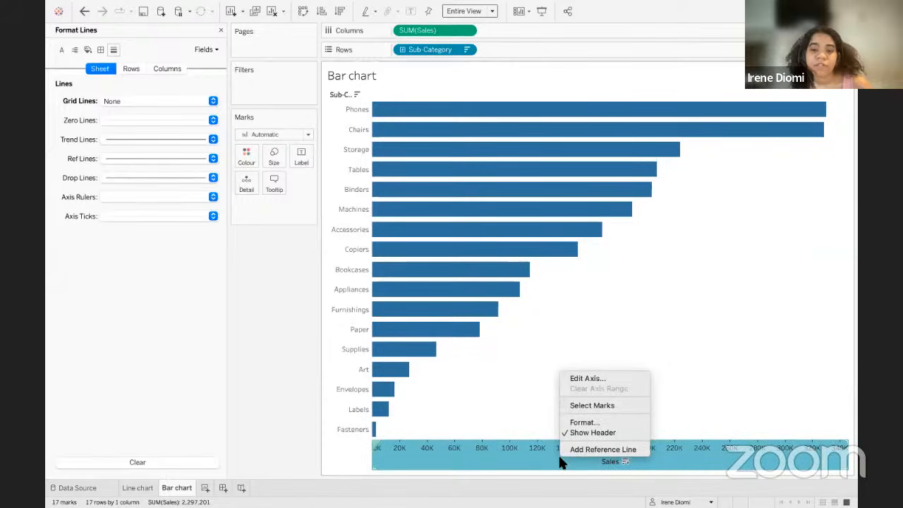
left_click(613, 382)
left_click(391, 343)
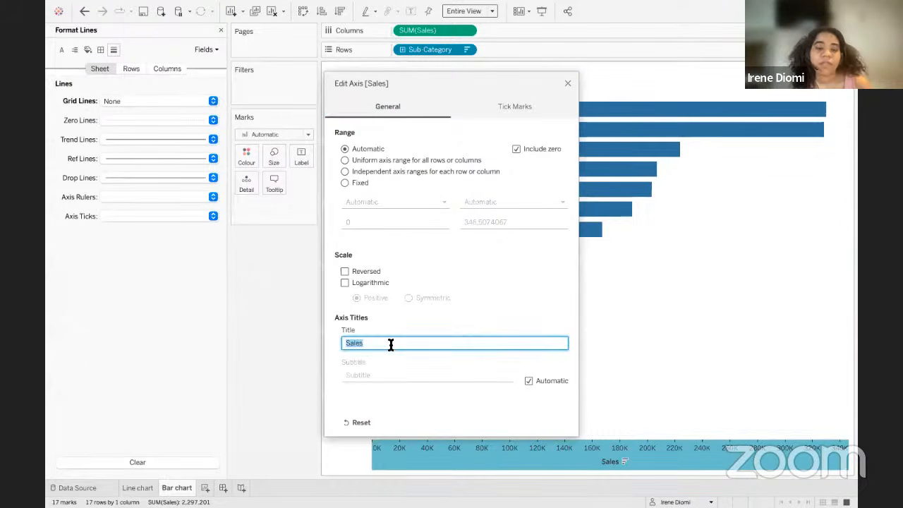
key("BackSpace")
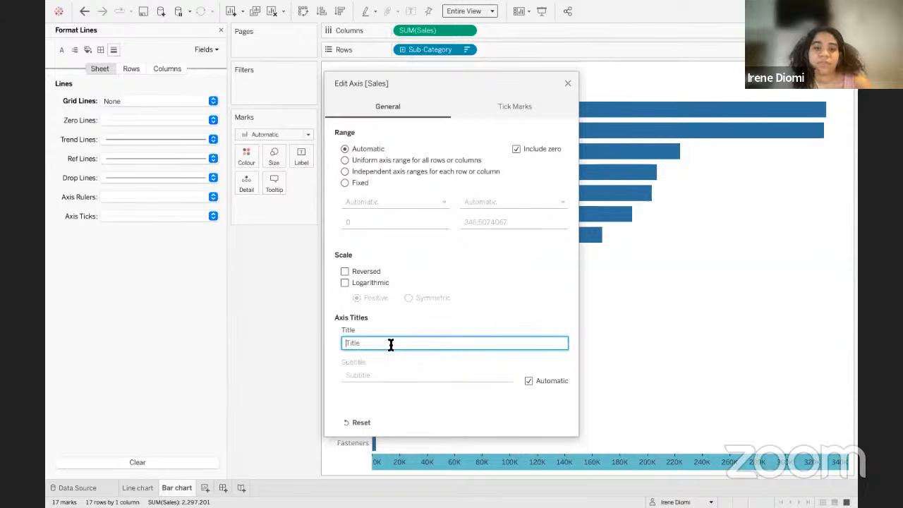
left_click(569, 83)
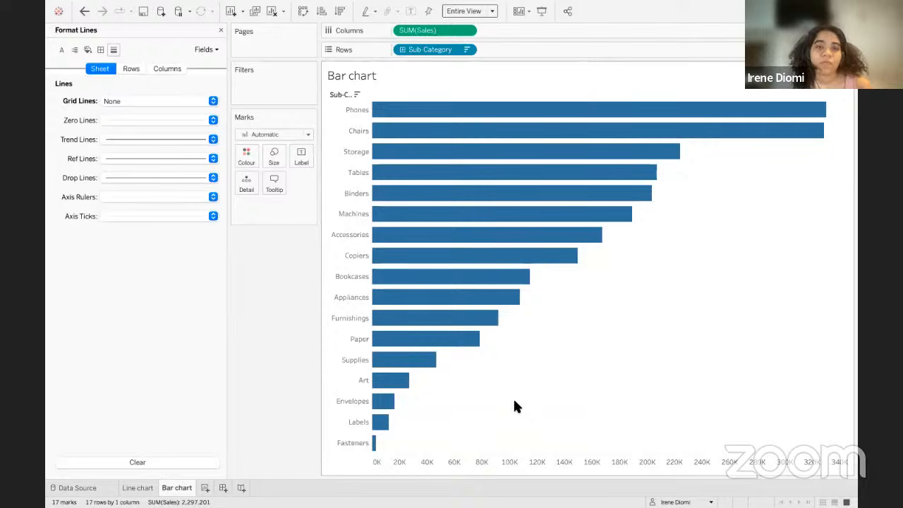
Hide the Sub-Category field label for the rows and close the line formatting.
right_click(336, 93)
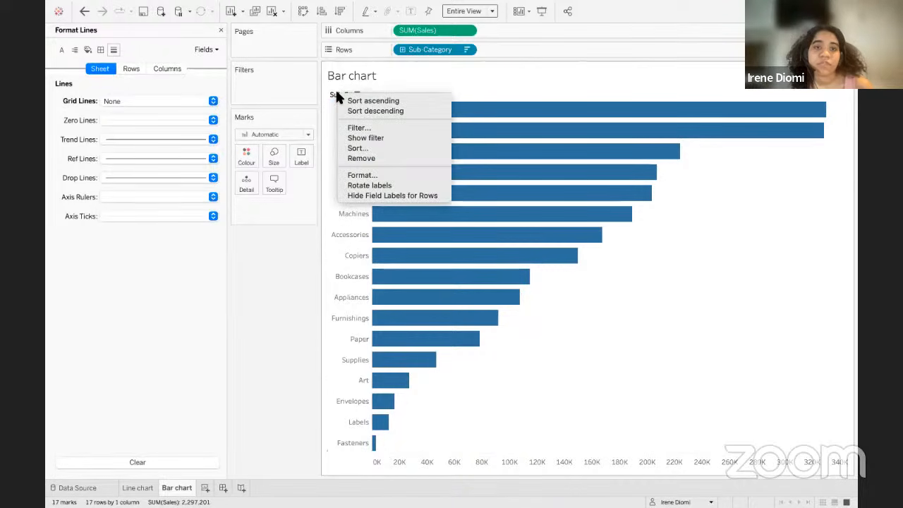
left_click(424, 196)
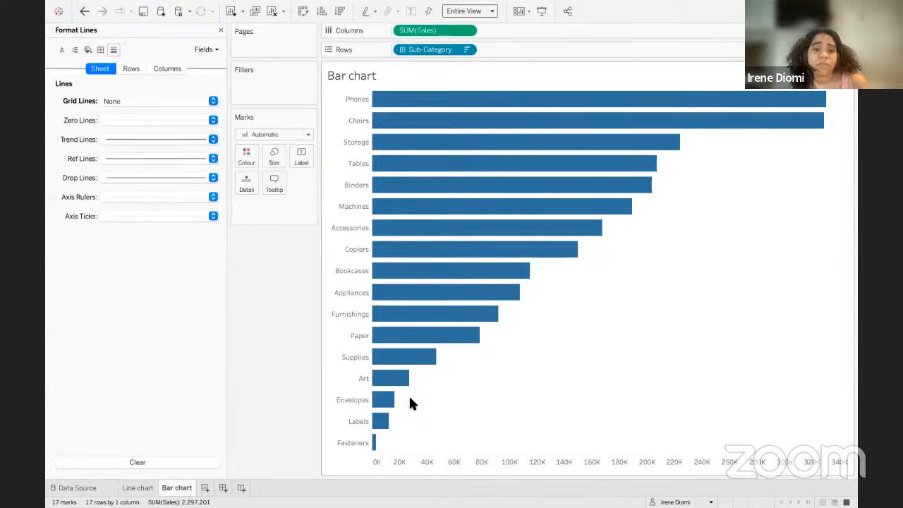
left_click(221, 31)
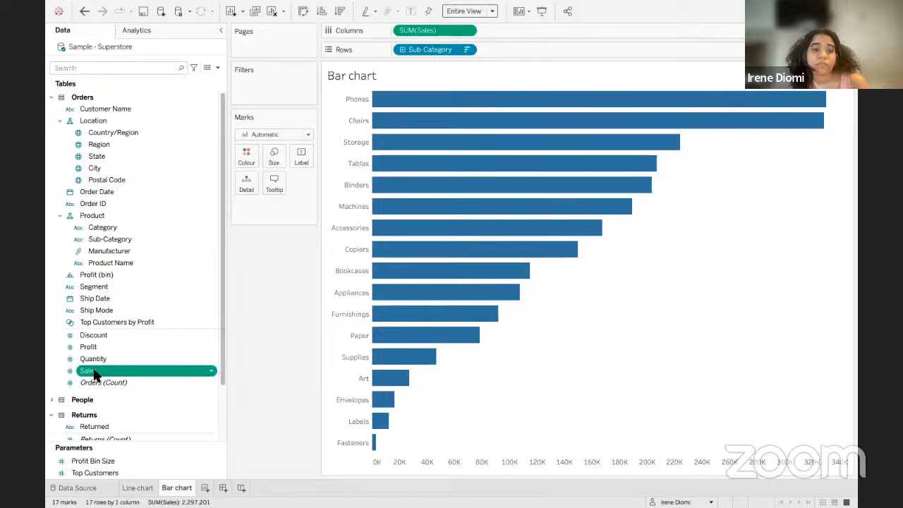
Label the bars with their Sales values and hide the header of the Sales axis.
left_click_drag(92, 373, 293, 158)
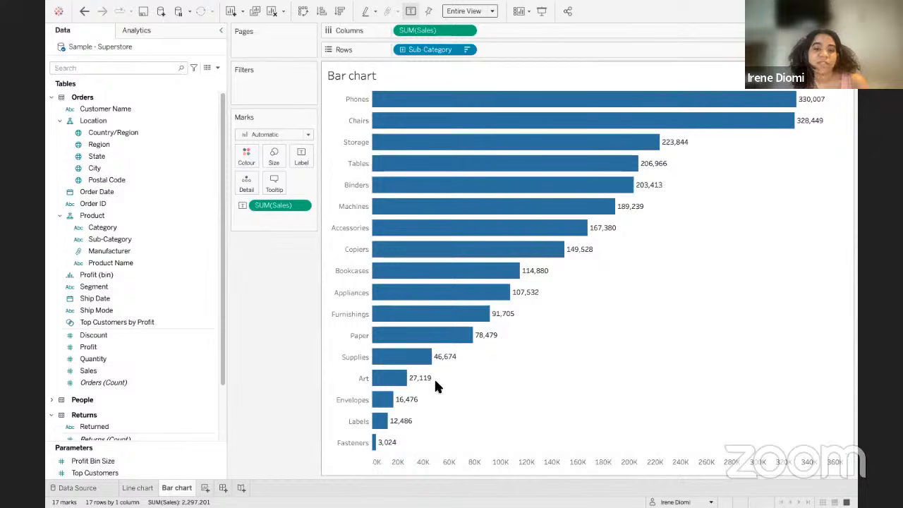
mouse_move(432, 387)
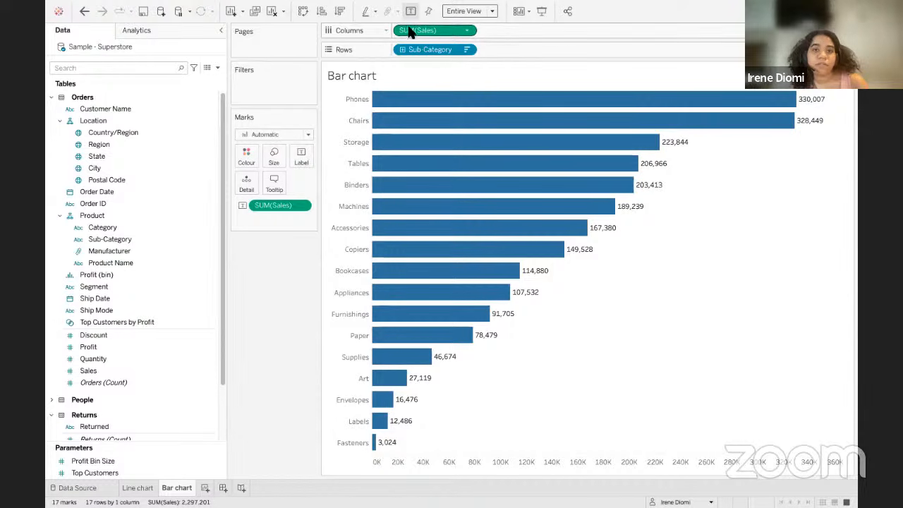
left_click(466, 34)
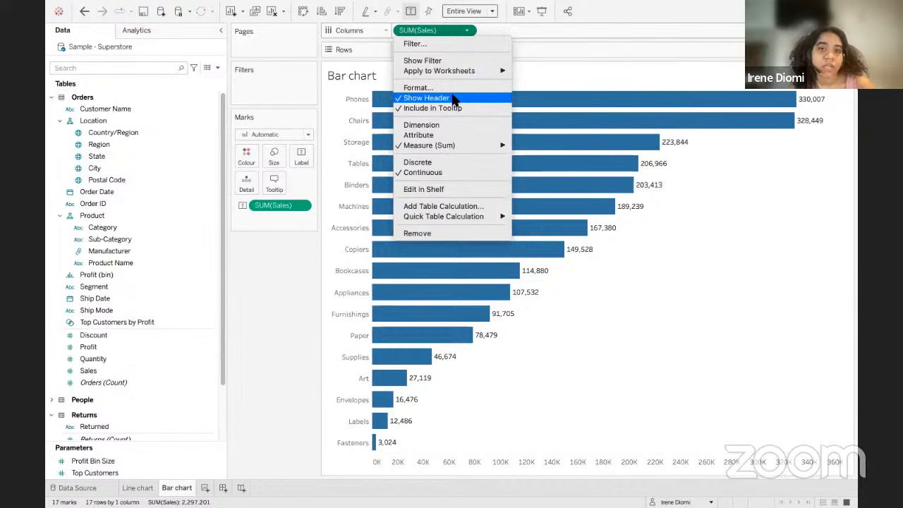
left_click(432, 102)
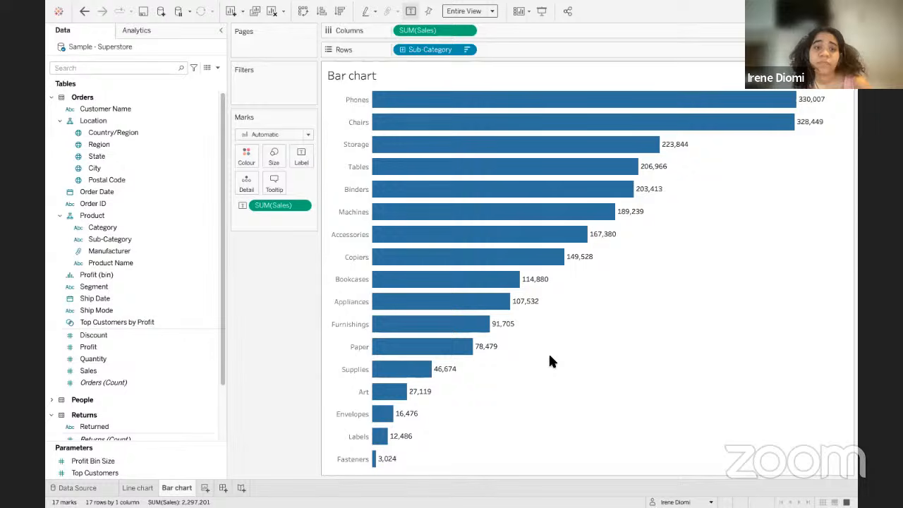
Format the numbers of the Sales bar labels as Number (Custom) with 0 decimal places.
left_click(301, 210)
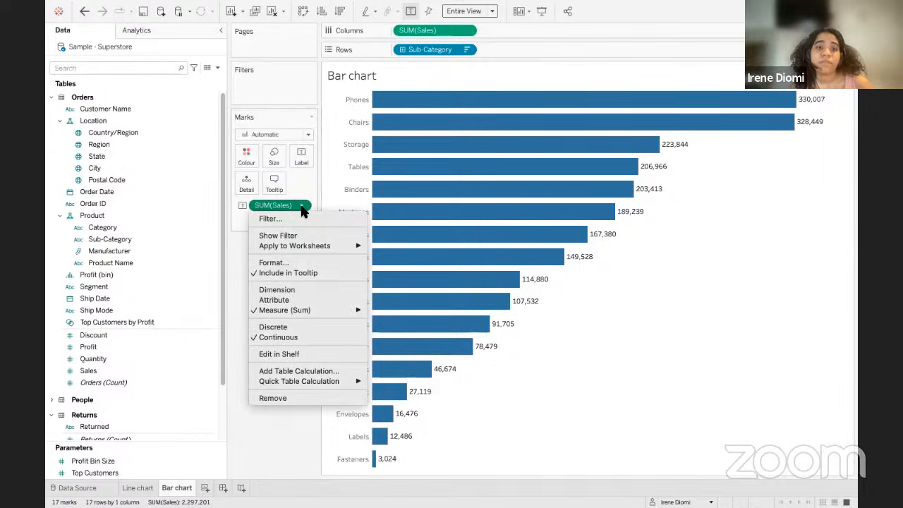
left_click(294, 265)
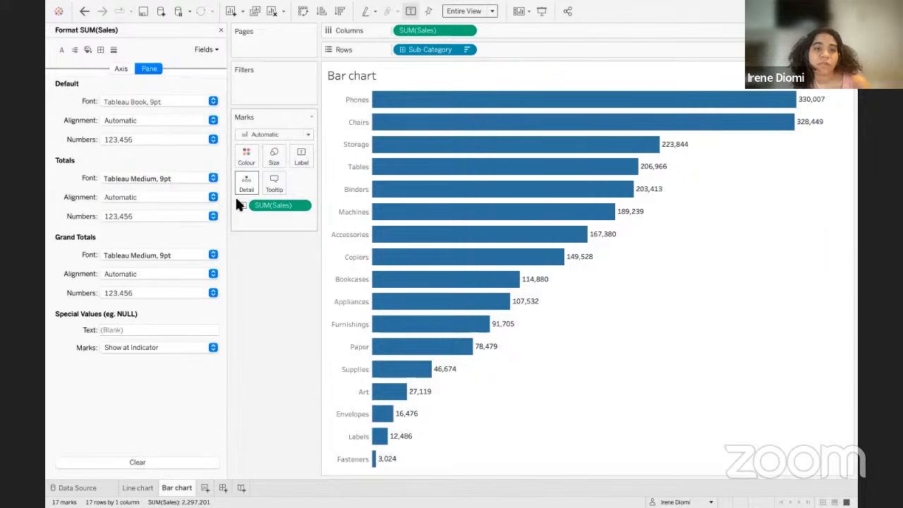
left_click(300, 207)
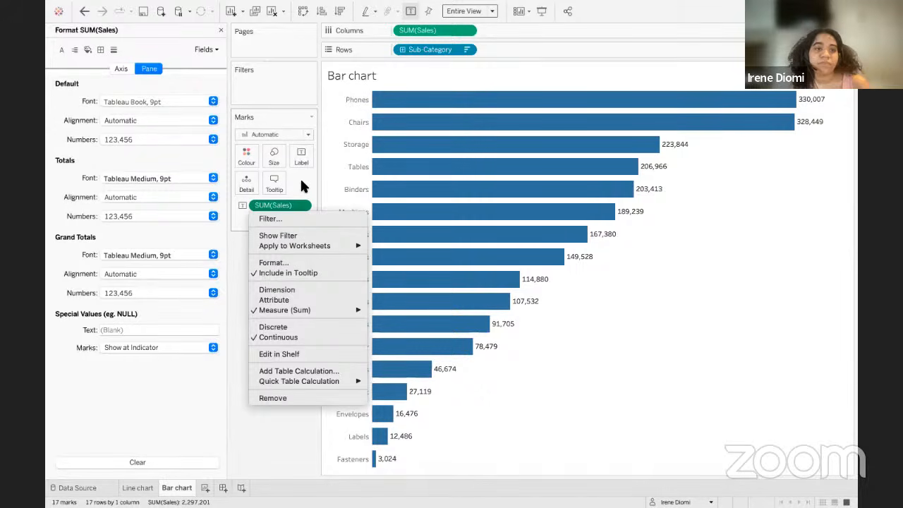
left_click(302, 185)
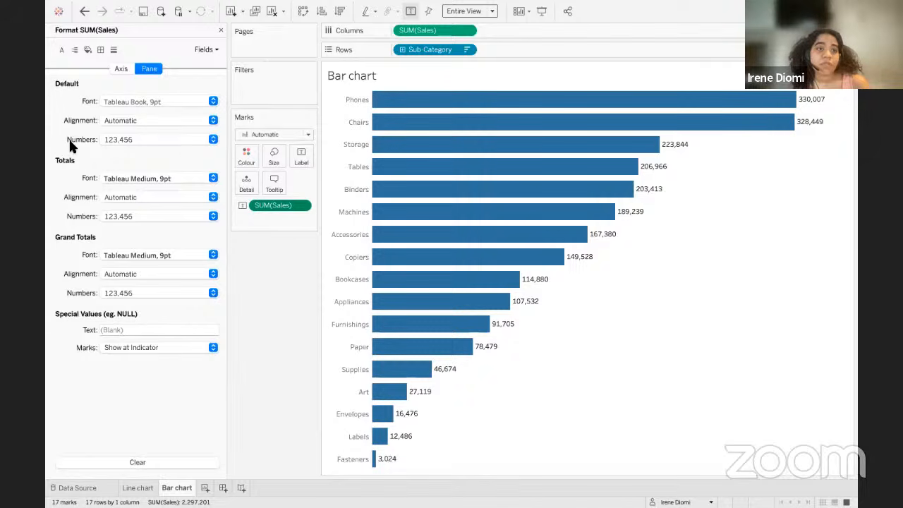
left_click(213, 142)
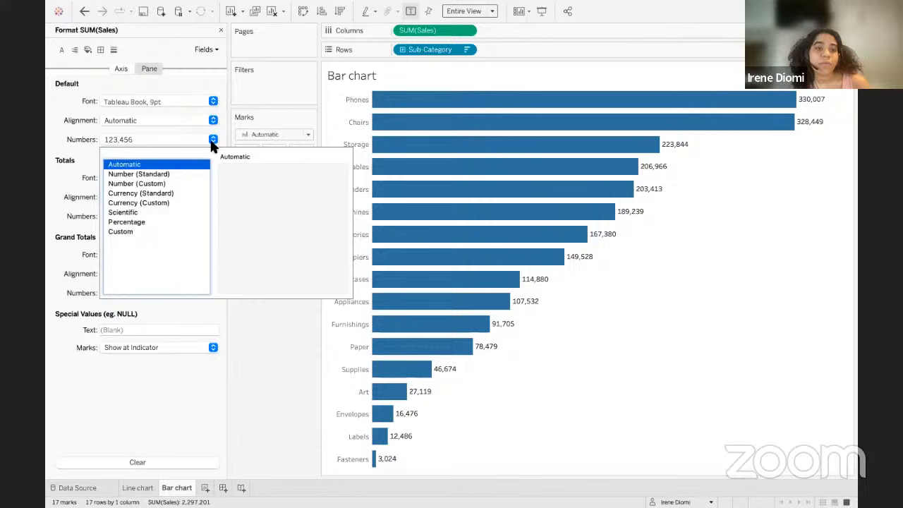
left_click(141, 185)
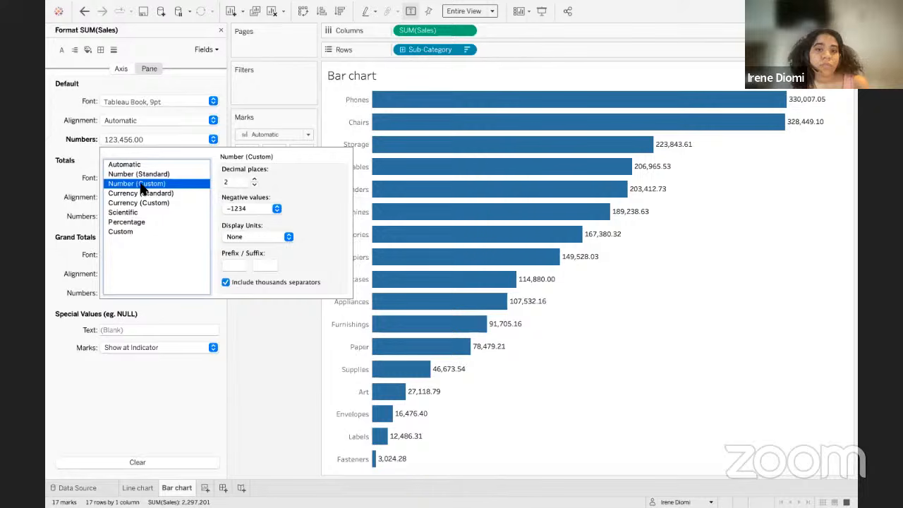
left_click(254, 186)
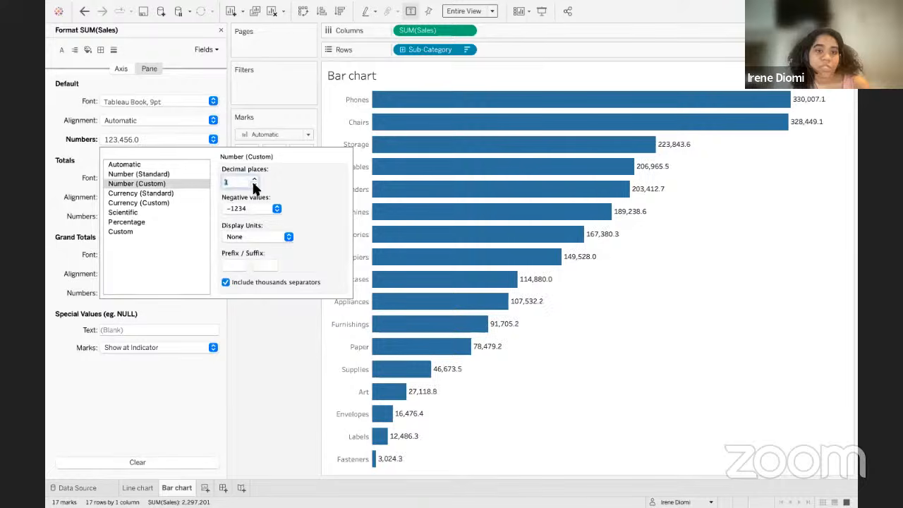
left_click(254, 186)
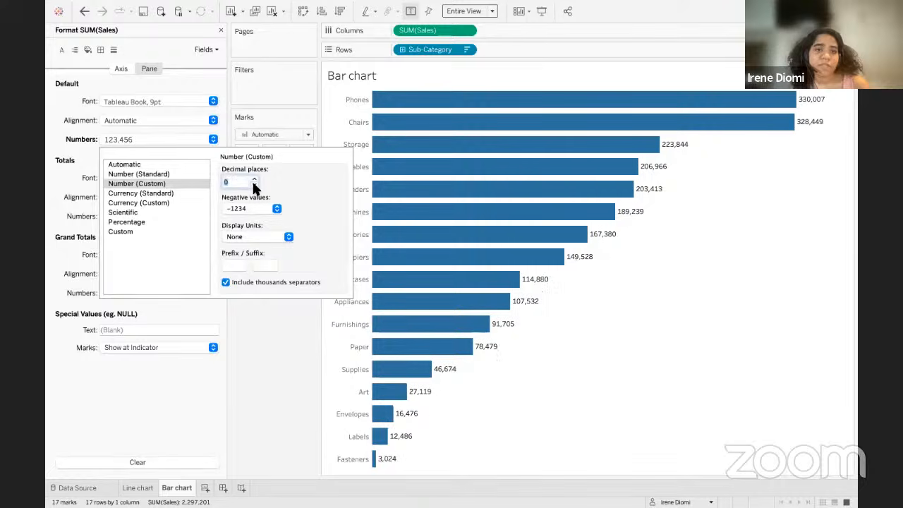
Set the display units of the Sales labels to Thousands (K) and close the formatting.
left_click(289, 238)
left_click(281, 247)
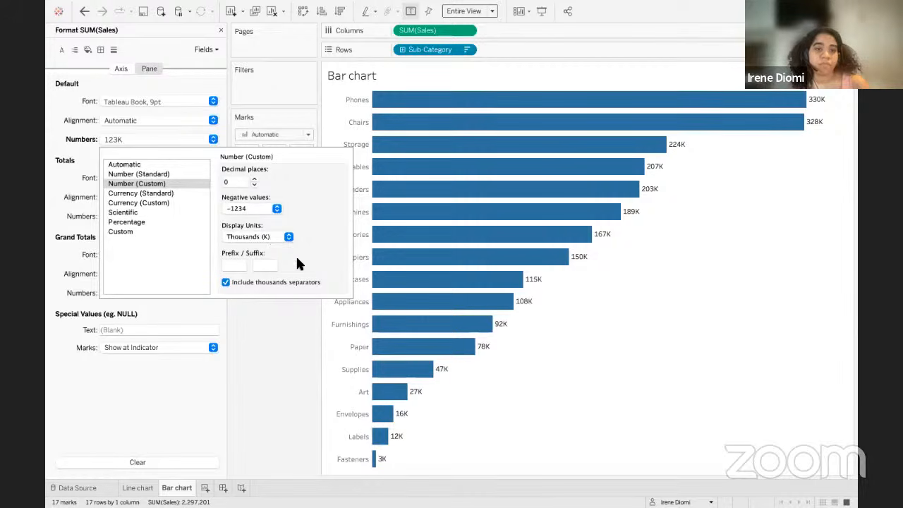
left_click(285, 361)
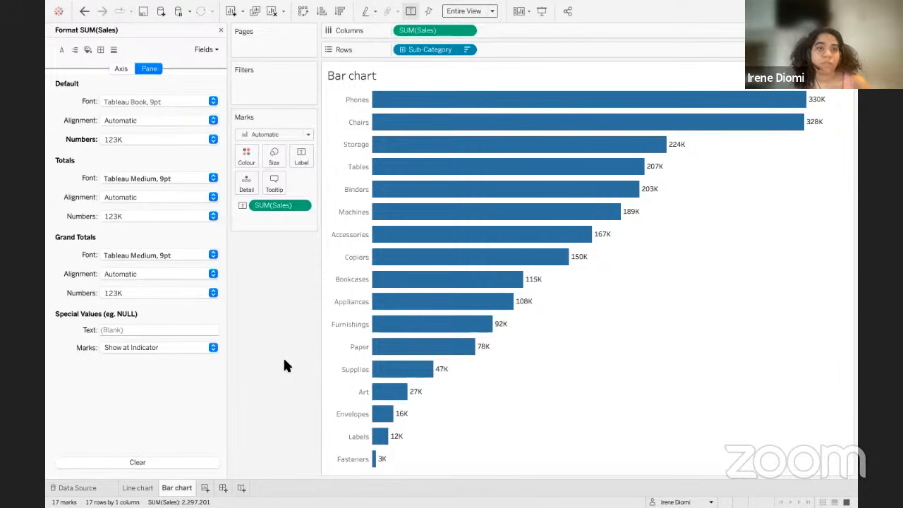
left_click(220, 33)
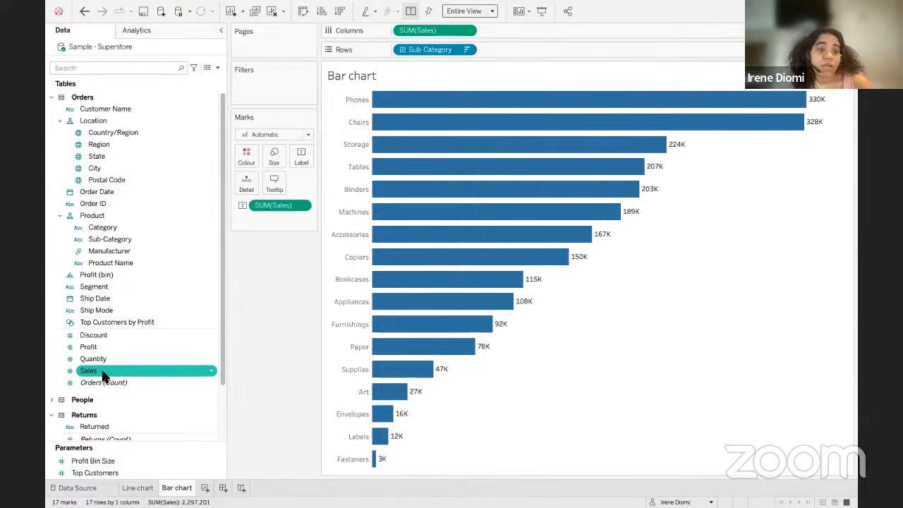
Colour the bars by Sales and open the colour editing for its legend.
left_click_drag(107, 377, 243, 154)
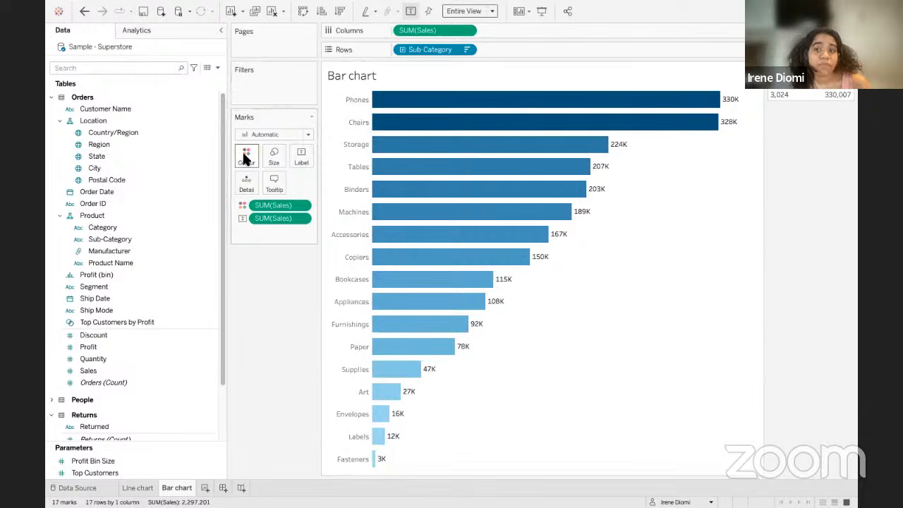
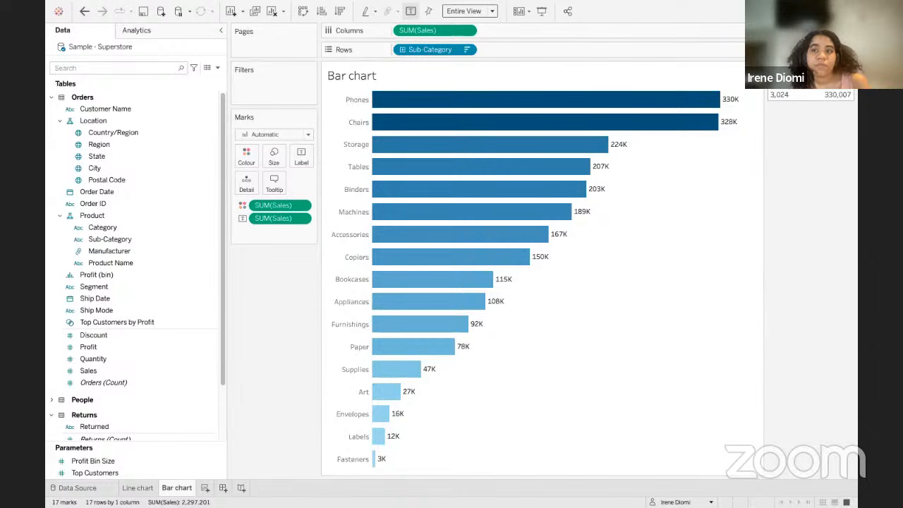
left_click(849, 83)
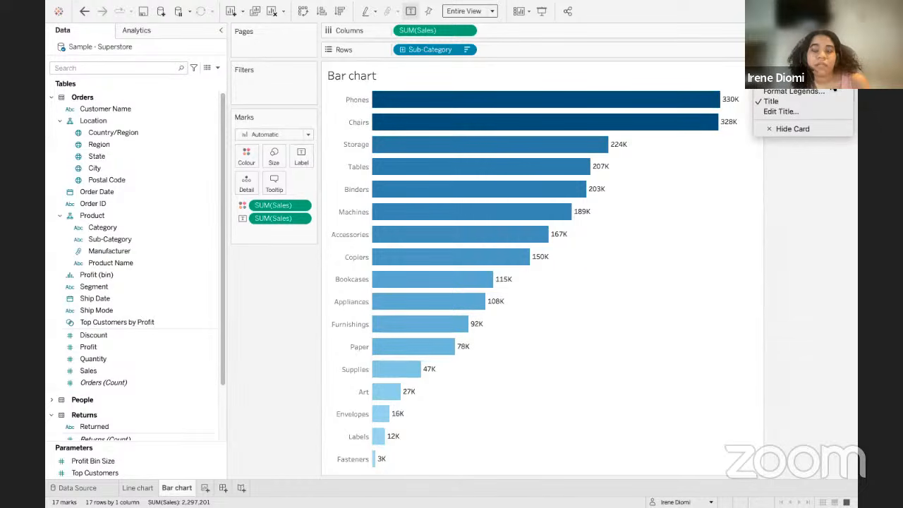
left_click(833, 82)
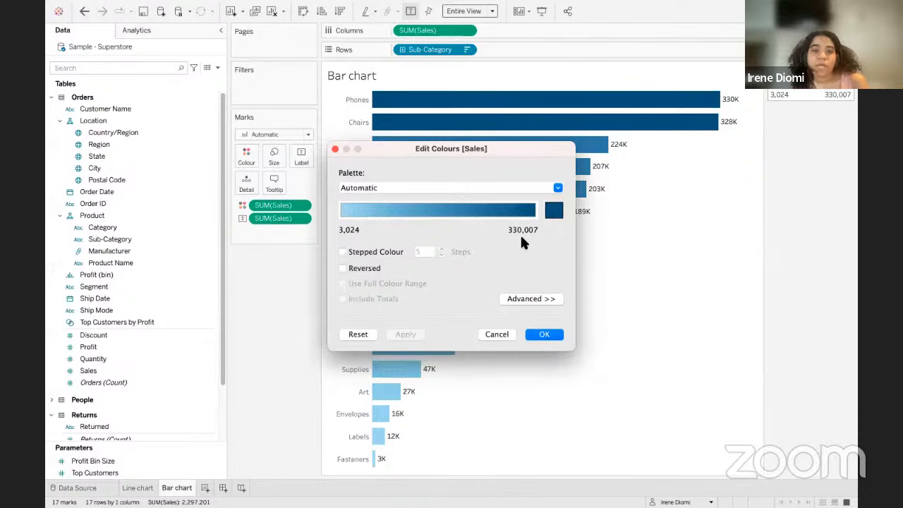
Open the colour picker for the dark end of the Sales palette and sample the pink FA75A6 from the screen.
left_click(556, 219)
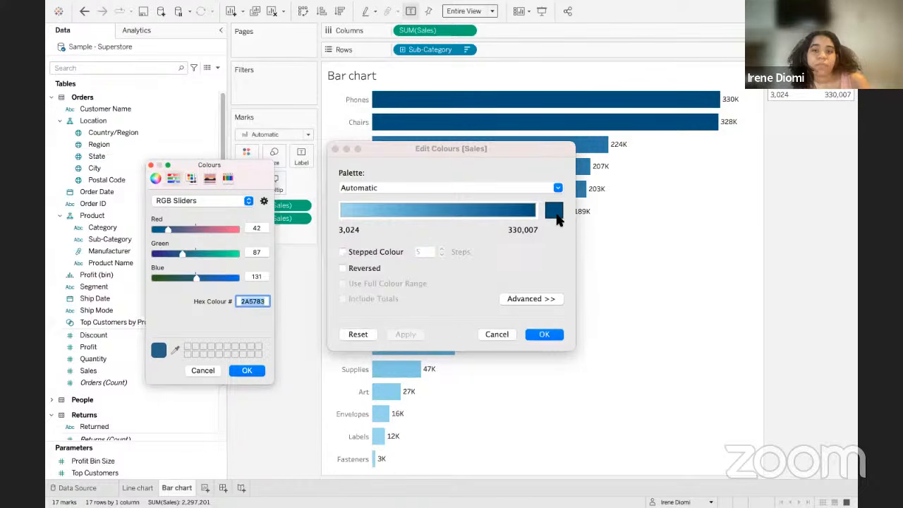
left_click(155, 179)
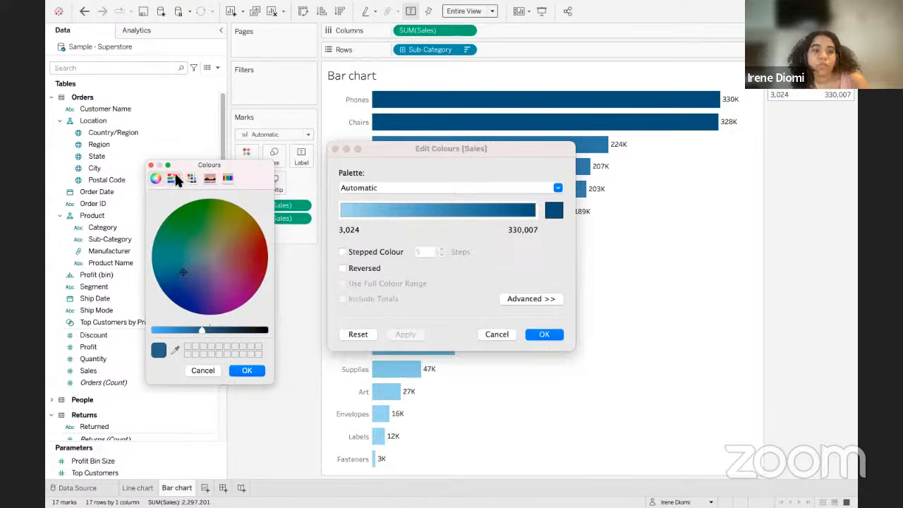
left_click(228, 179)
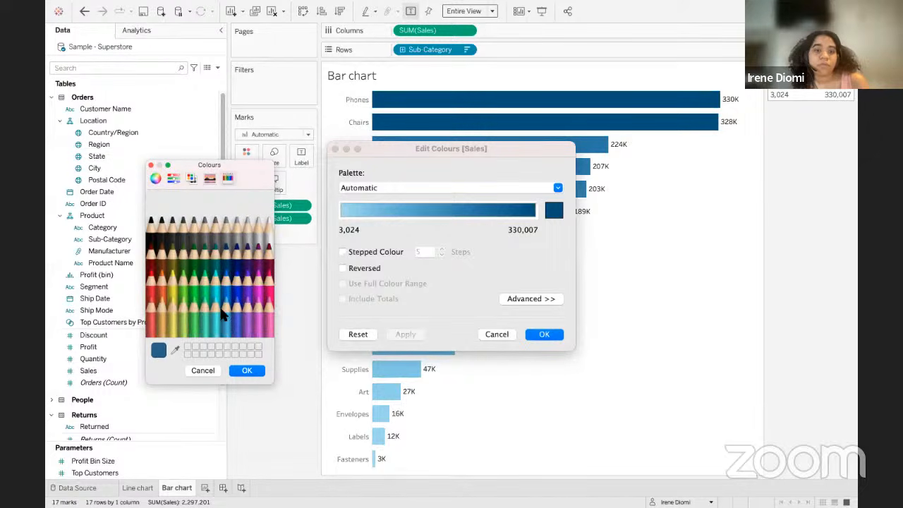
left_click(177, 350)
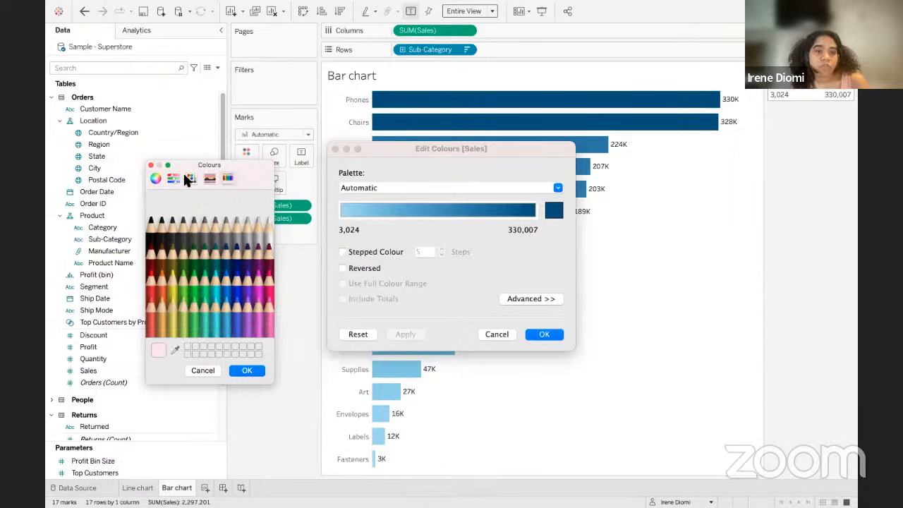
left_click(175, 179)
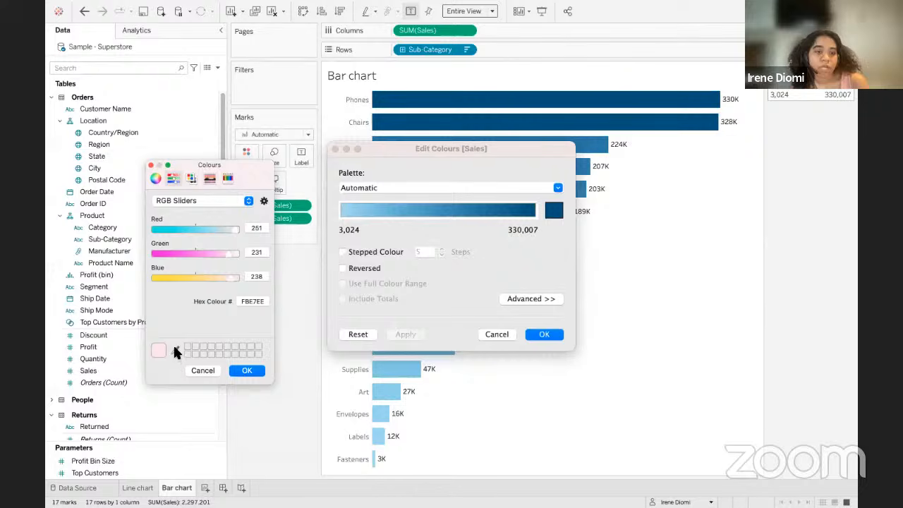
left_click(174, 348)
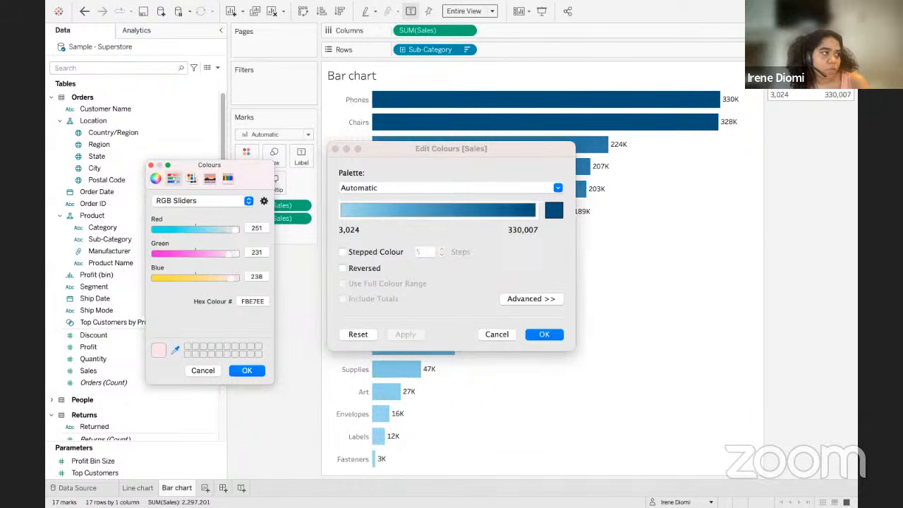
left_click(729, 249)
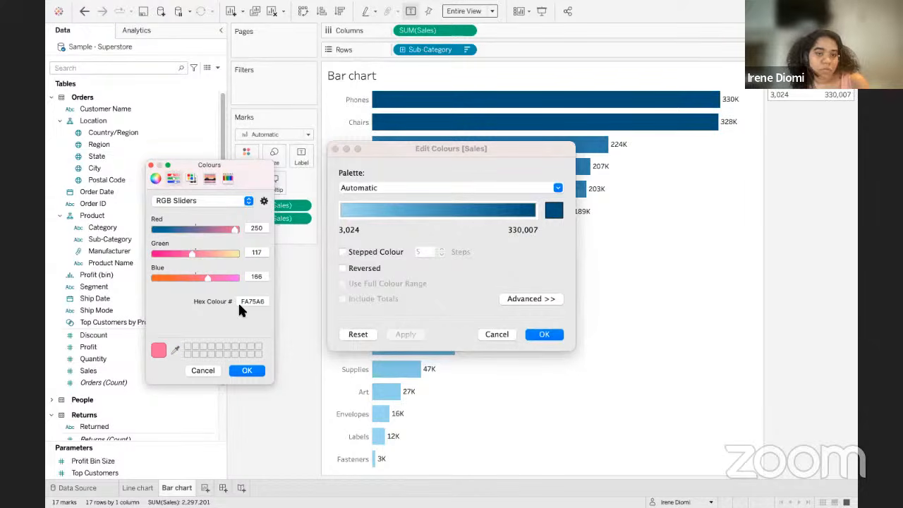
left_click_drag(240, 303, 266, 303)
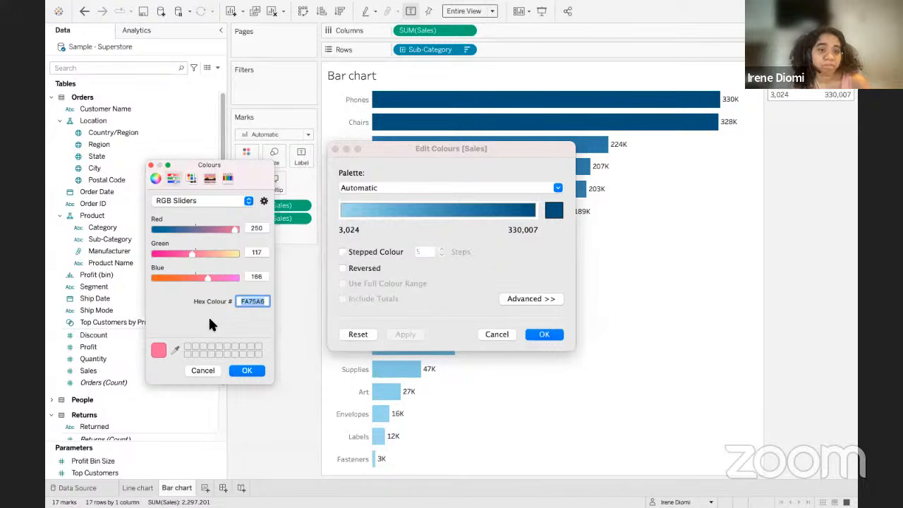
Resample the palette's end colour as pink EA7DA6 and apply the custom sequential palette to the bars.
left_click(173, 349)
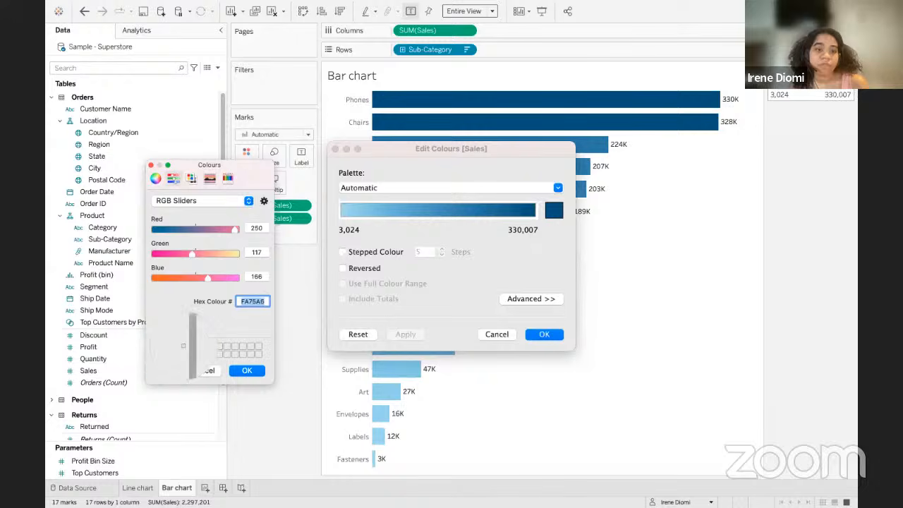
left_click(162, 351)
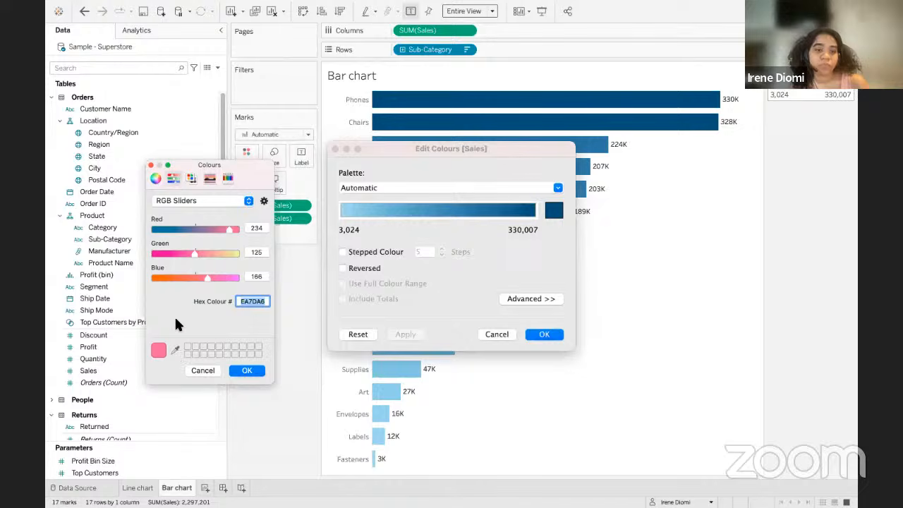
left_click(248, 373)
left_click(247, 372)
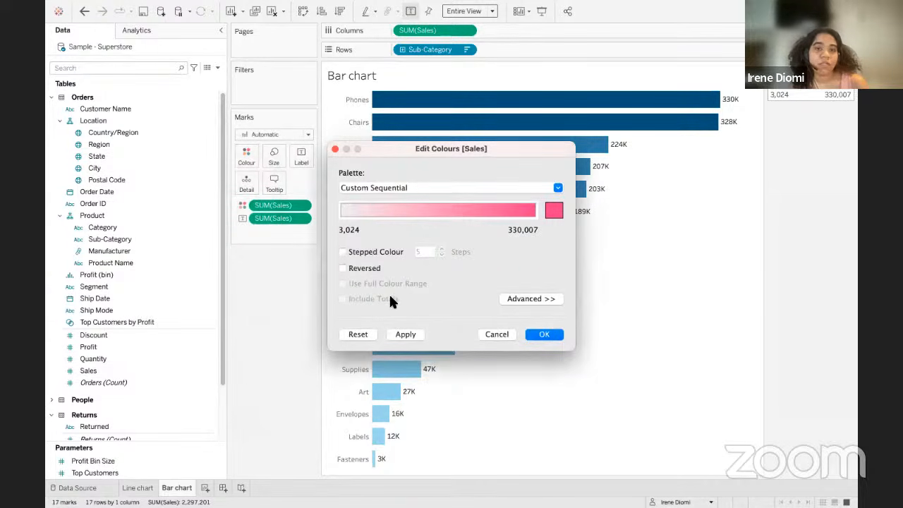
left_click(545, 337)
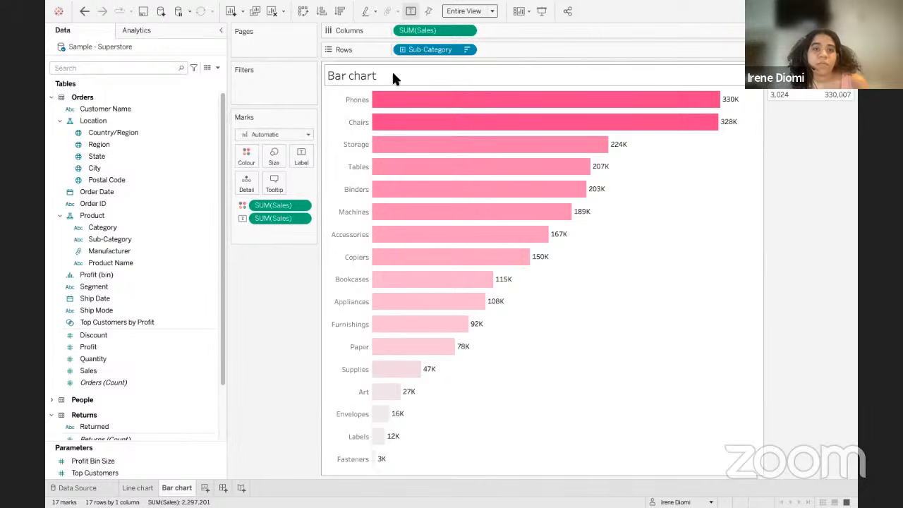
Replace the sheet name placeholder in the bar chart's title with "Sales by Sub-categories".
double_click(446, 75)
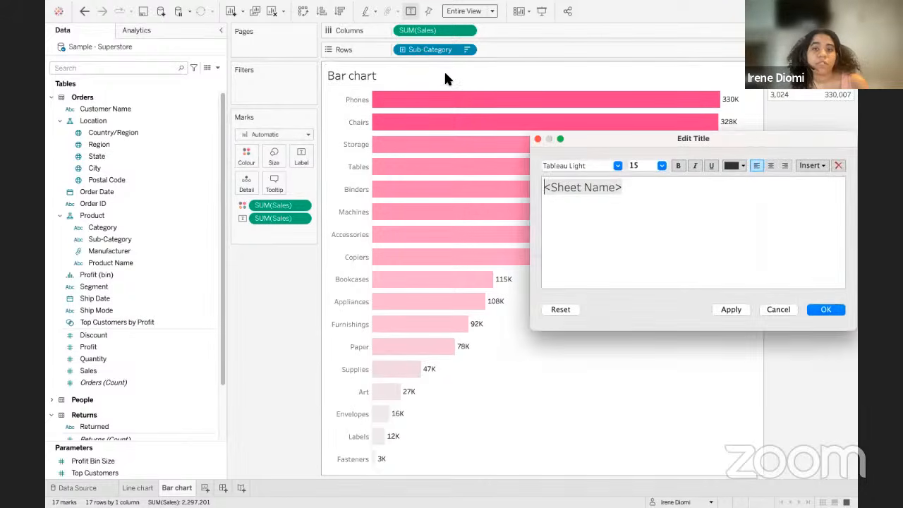
left_click(626, 189)
left_click_drag(626, 190, 529, 191)
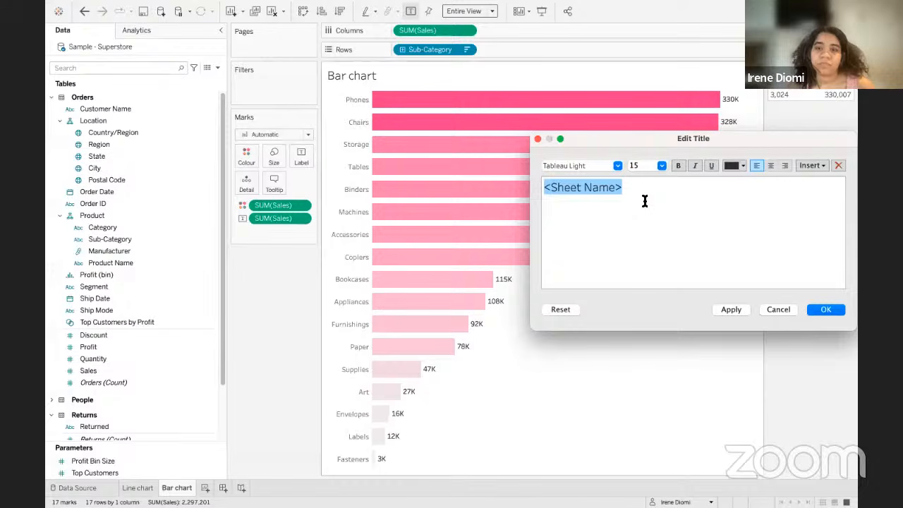
key("BackSpace")
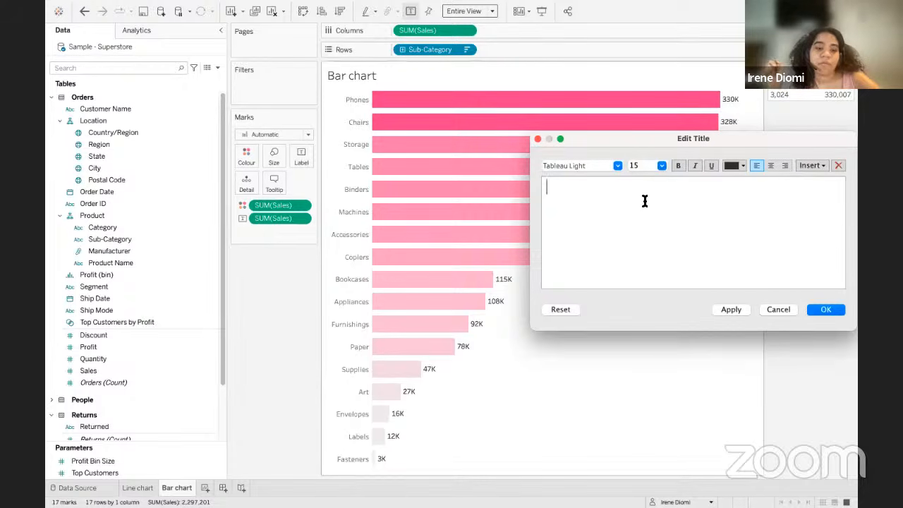
type("Sale")
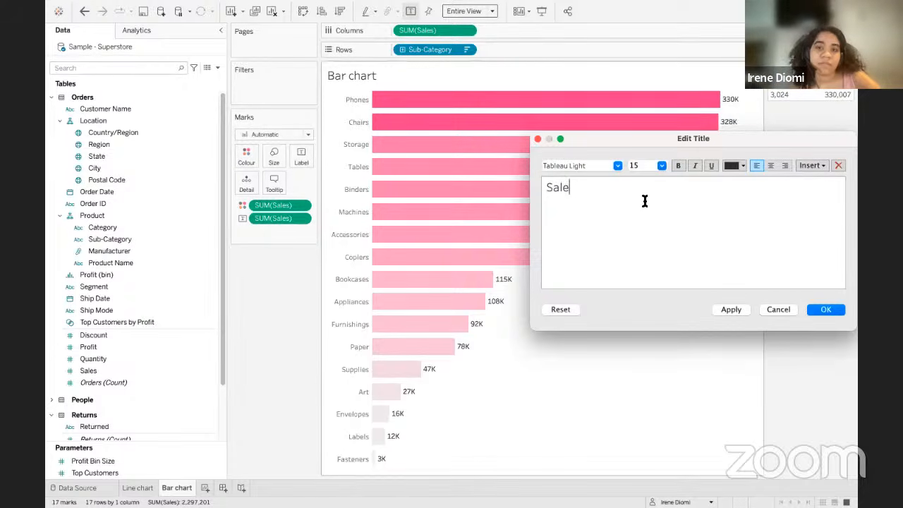
type("s by Ca")
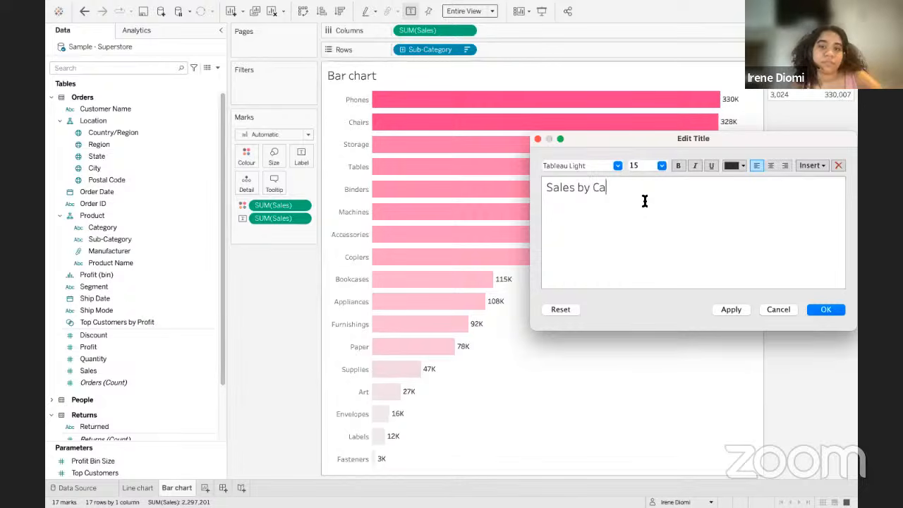
key("BackSpace")
key("BackSpace")
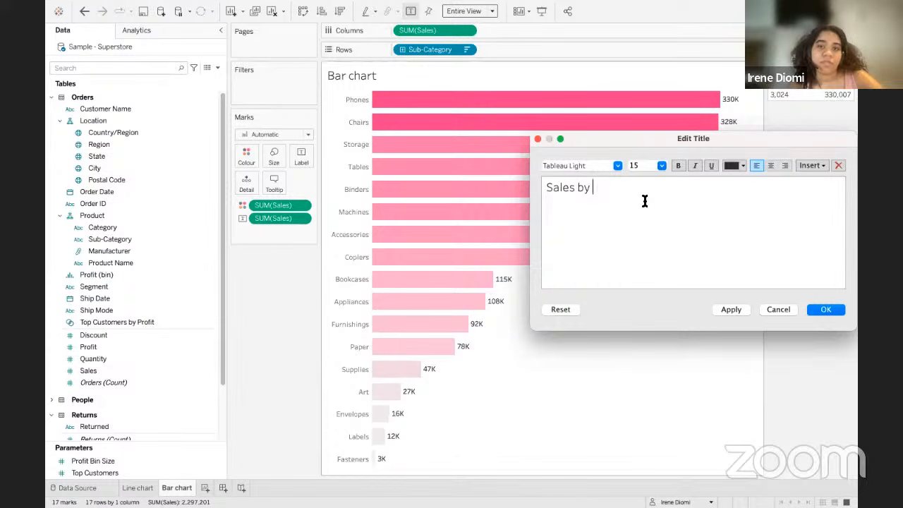
type("Sub-")
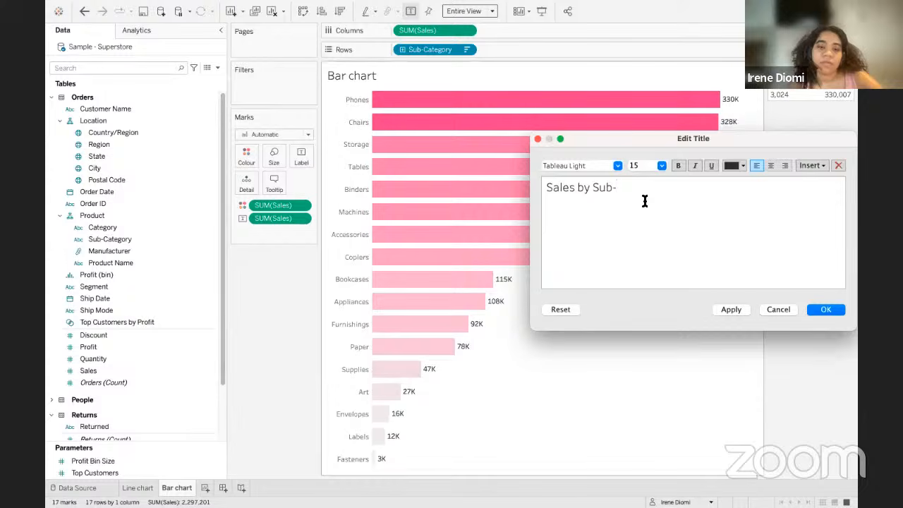
type("categor")
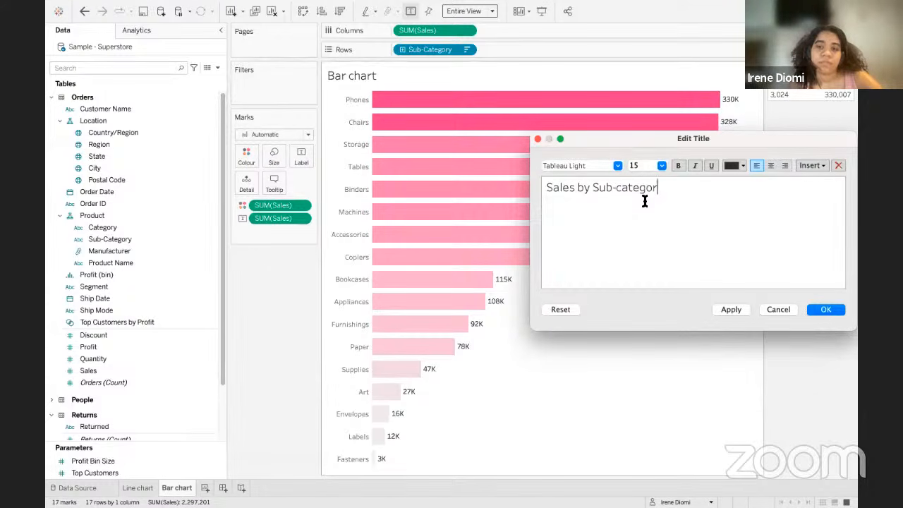
type("ies")
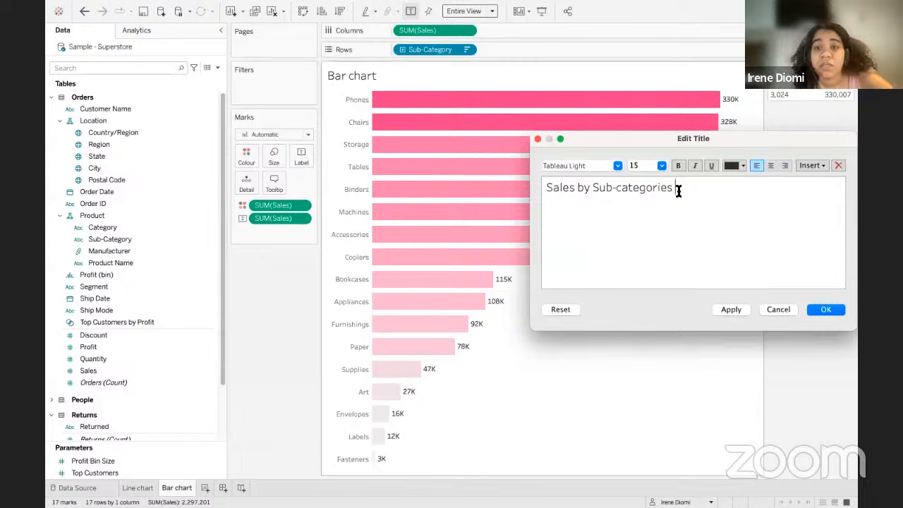
Set the font of the whole title text to Tableau Medium after trying Trebuchet MS.
left_click_drag(674, 189, 548, 190)
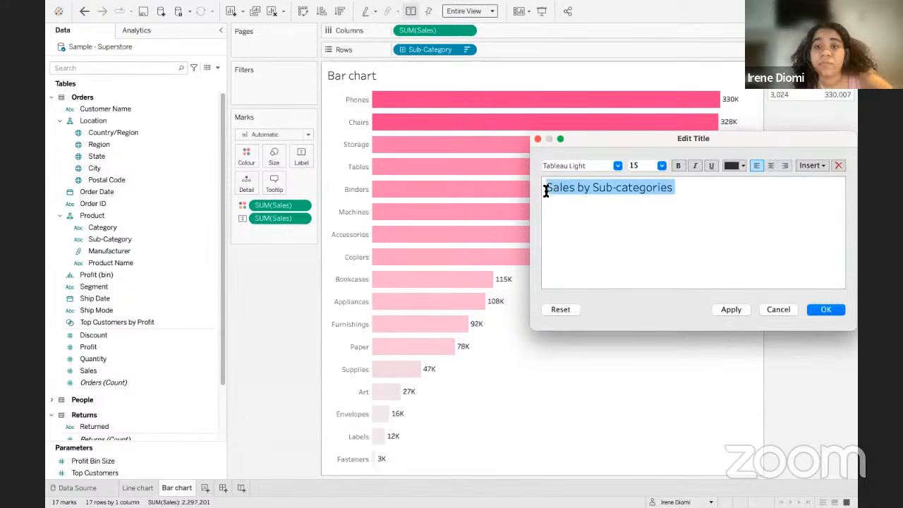
left_click(693, 196)
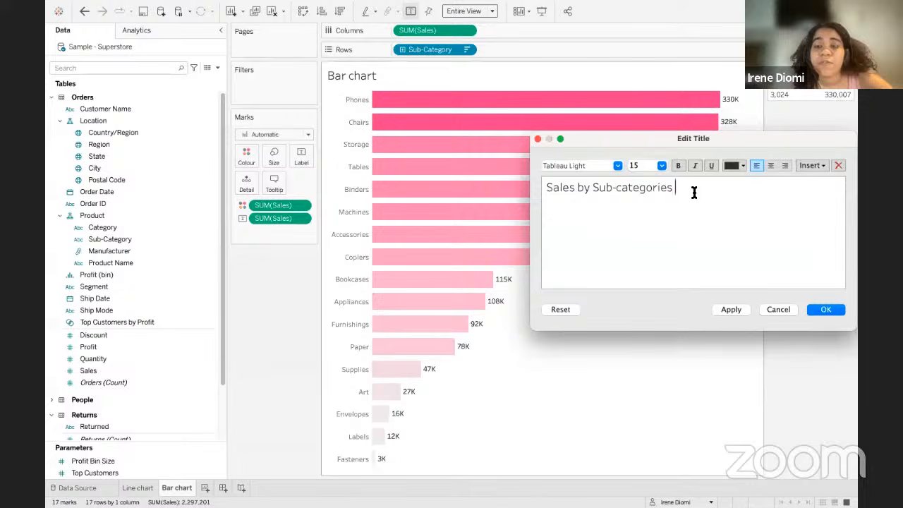
left_click_drag(679, 189, 536, 192)
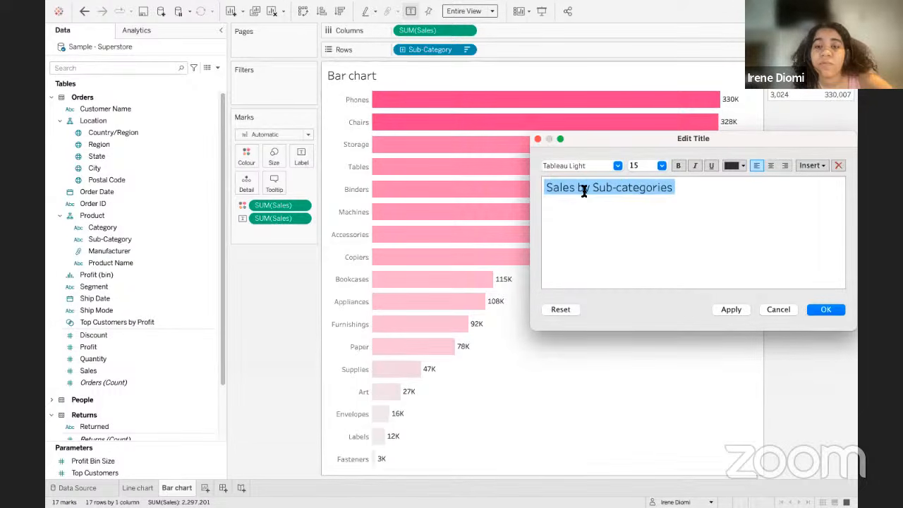
left_click(618, 167)
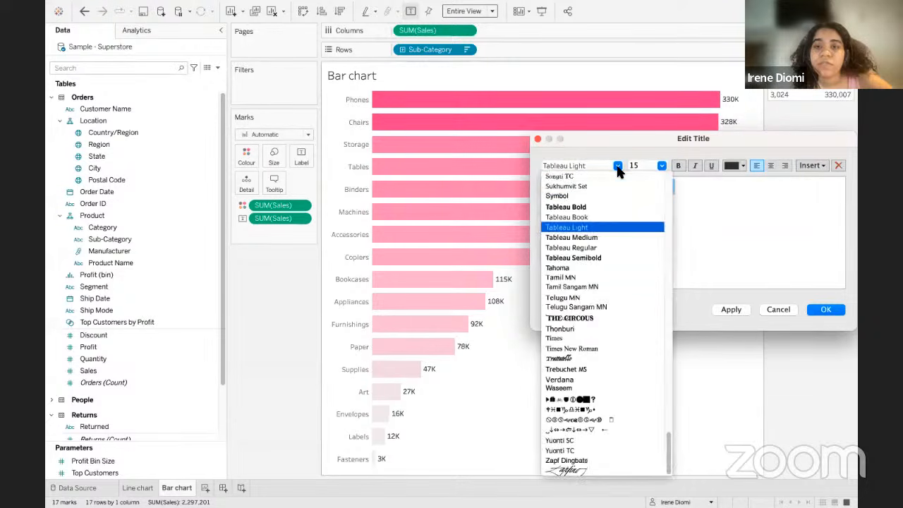
left_click(583, 369)
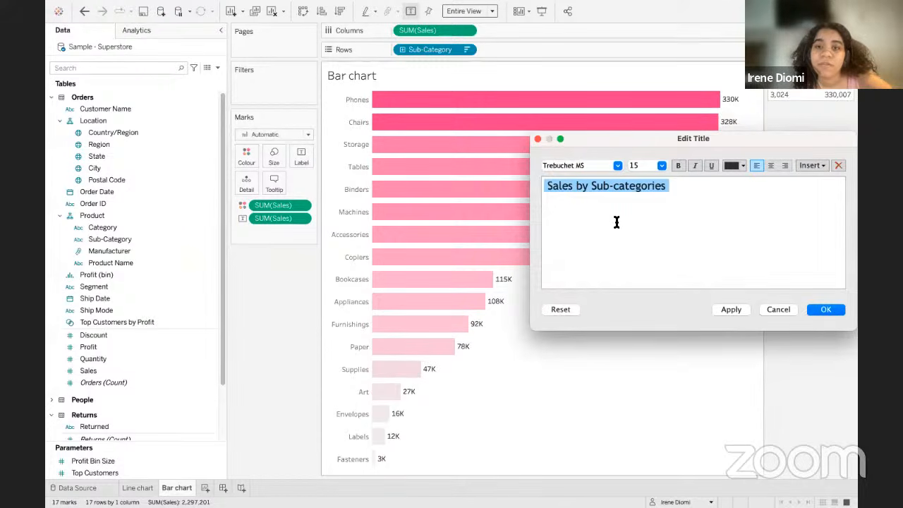
left_click(616, 166)
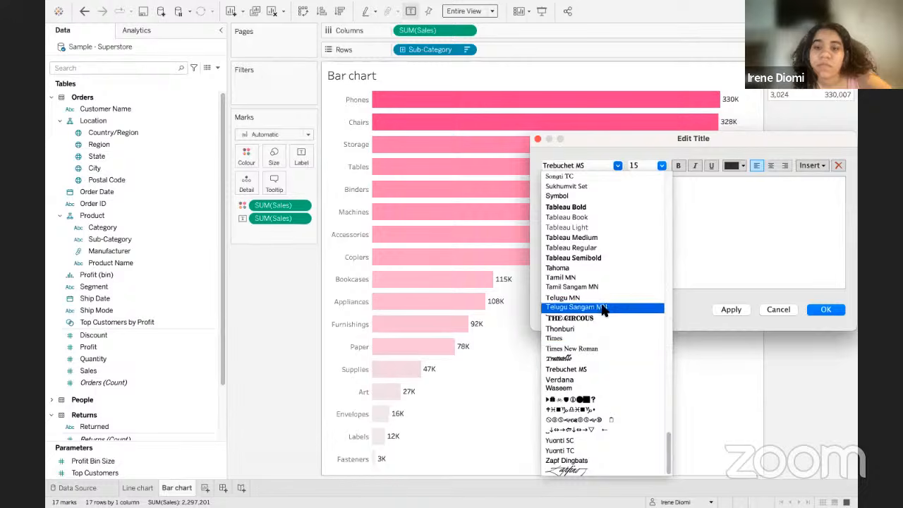
left_click(595, 238)
left_click(700, 204)
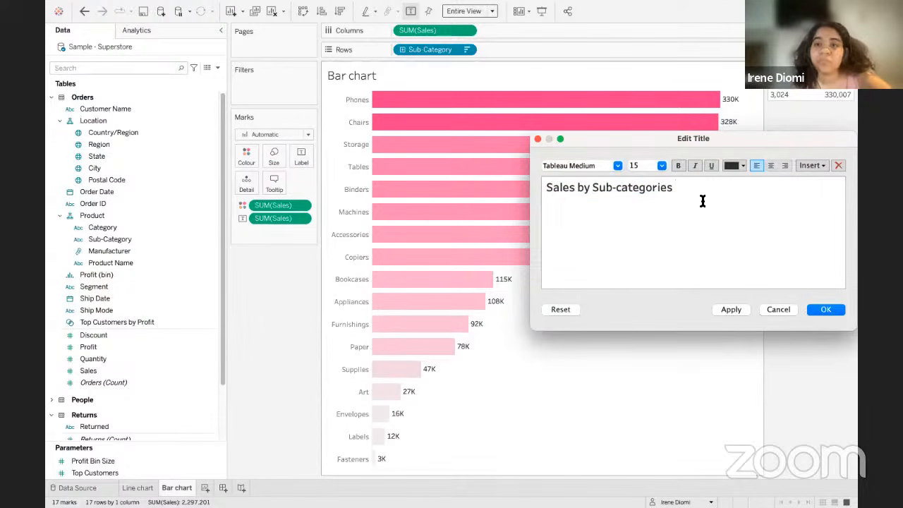
Make the whole title text bold, trying italic and underline and removing both again.
left_click_drag(675, 189, 539, 191)
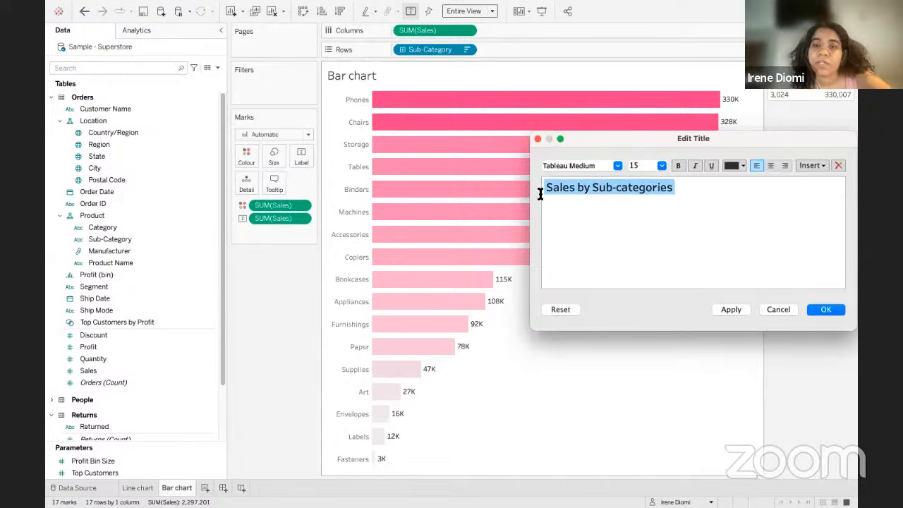
left_click(677, 166)
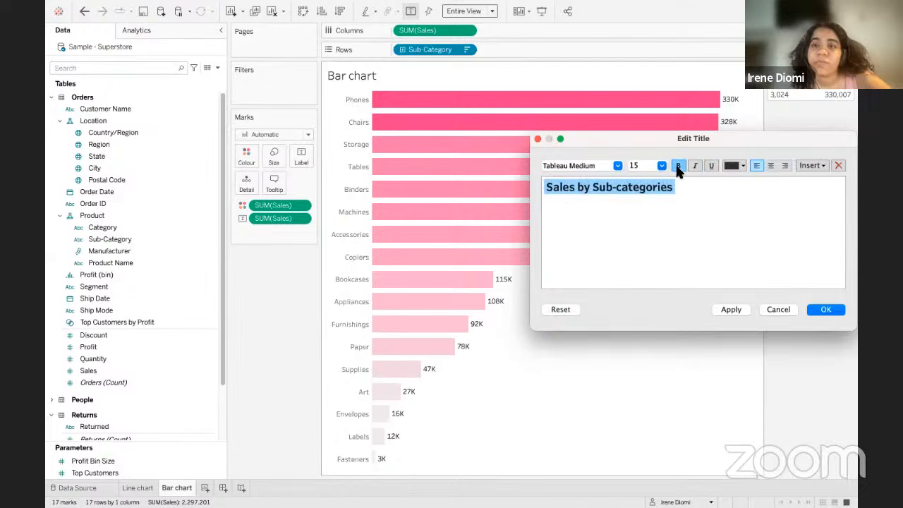
left_click(696, 166)
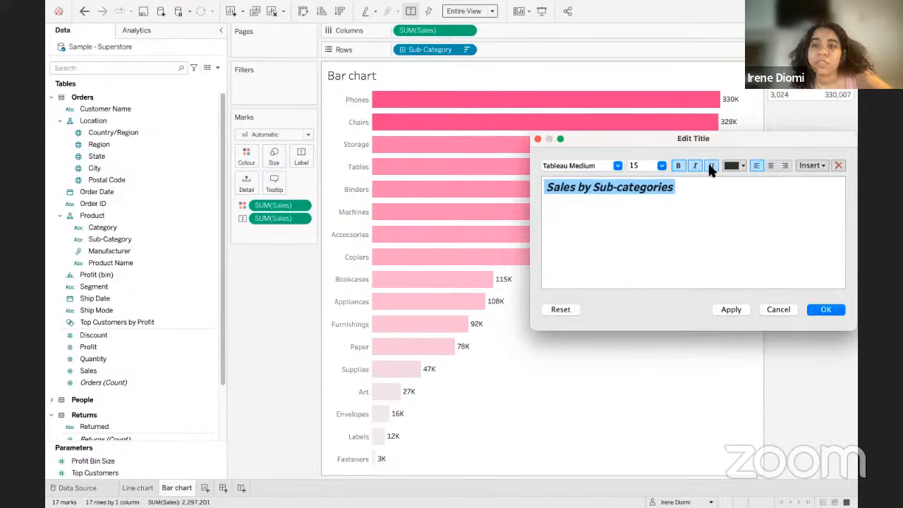
left_click(712, 166)
left_click(712, 167)
left_click(696, 168)
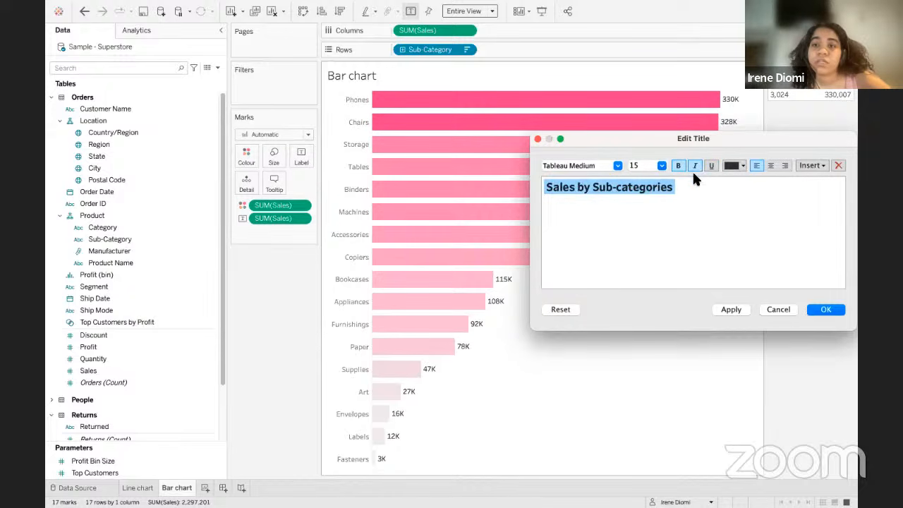
left_click(702, 206)
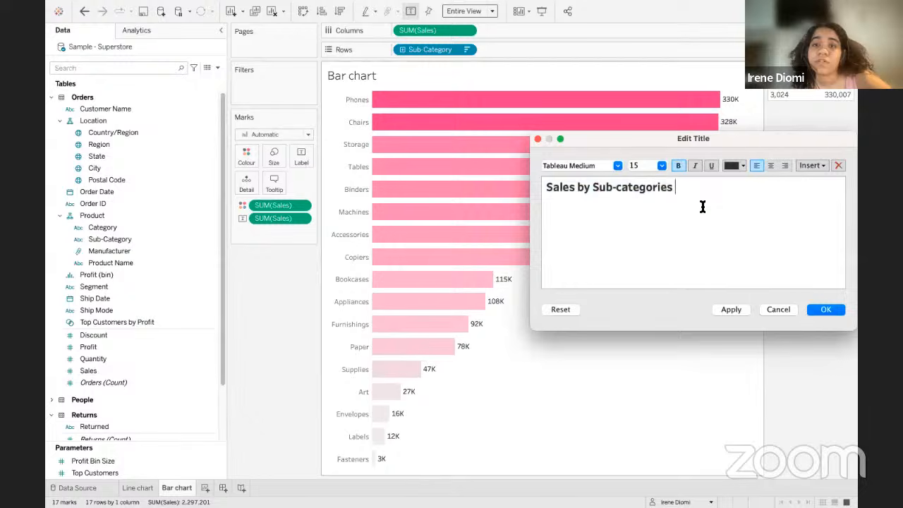
Try a pink font colour on the word "Sales" in the title and set it back to dark grey.
double_click(553, 187)
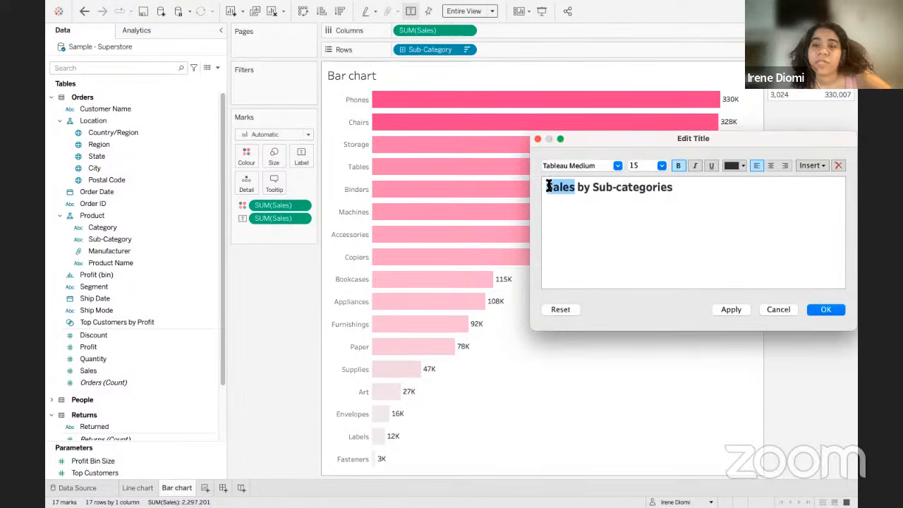
left_click(741, 167)
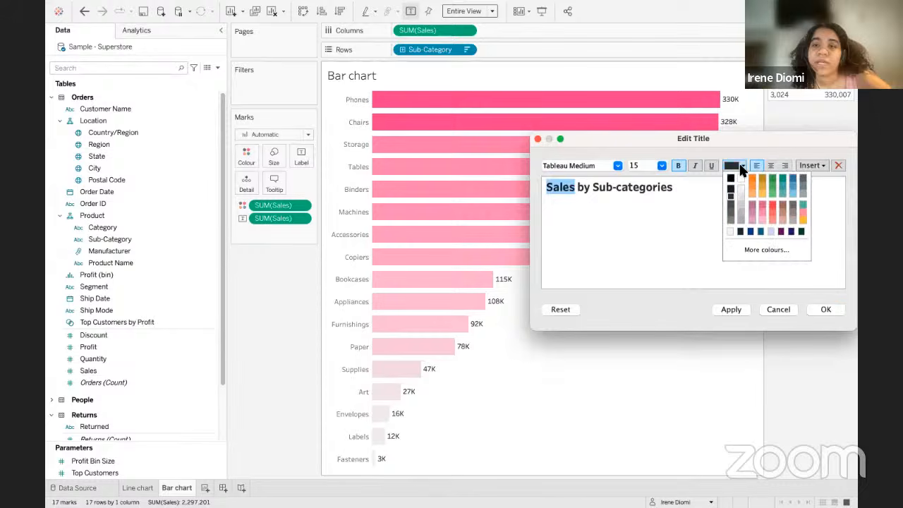
left_click(763, 206)
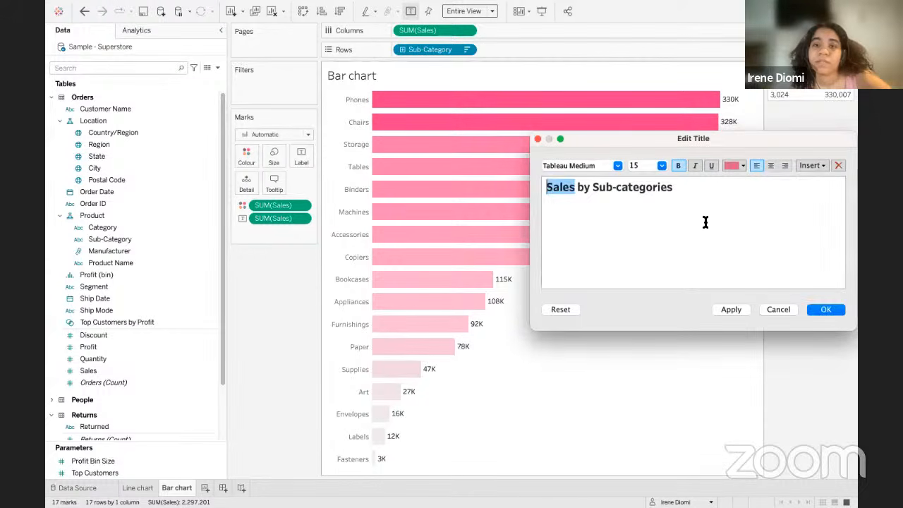
left_click(705, 221)
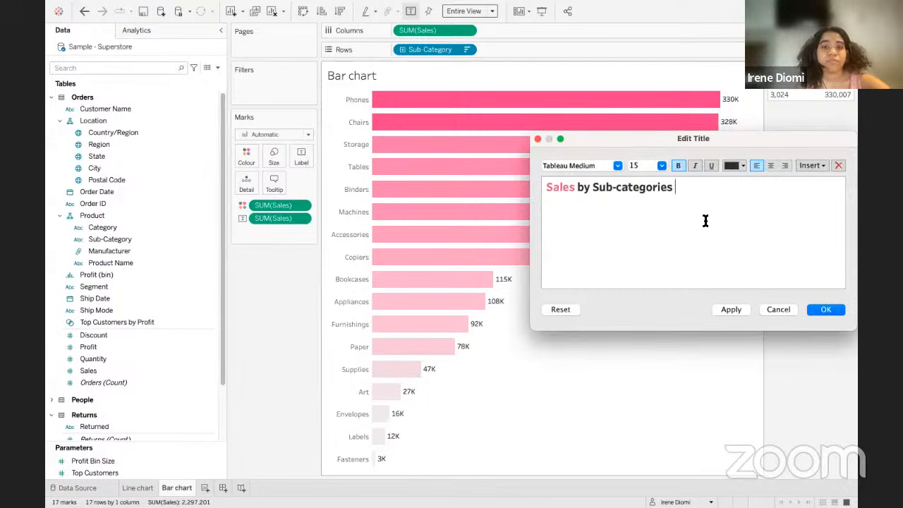
left_click_drag(577, 188, 545, 187)
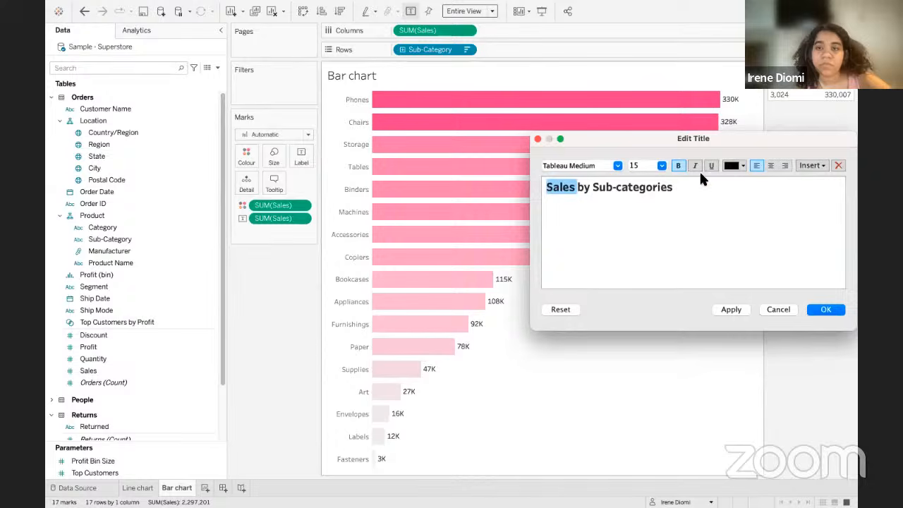
left_click(738, 165)
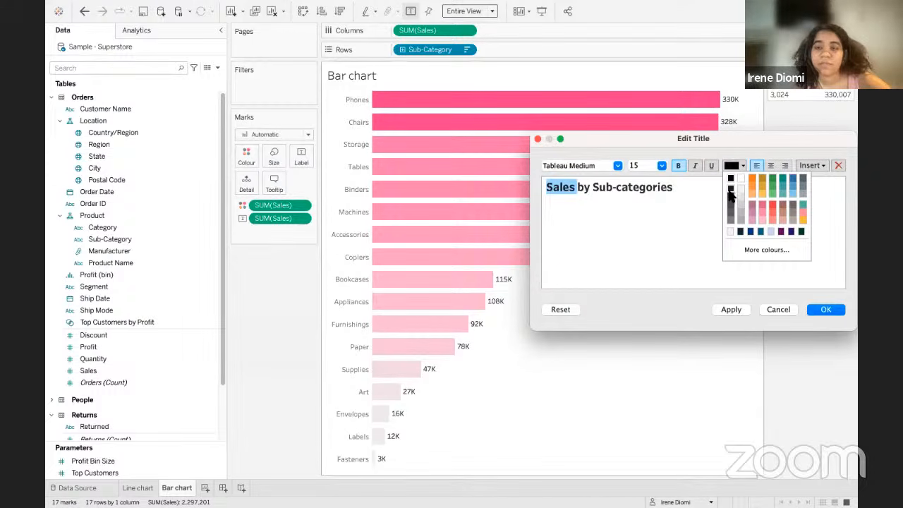
left_click(732, 189)
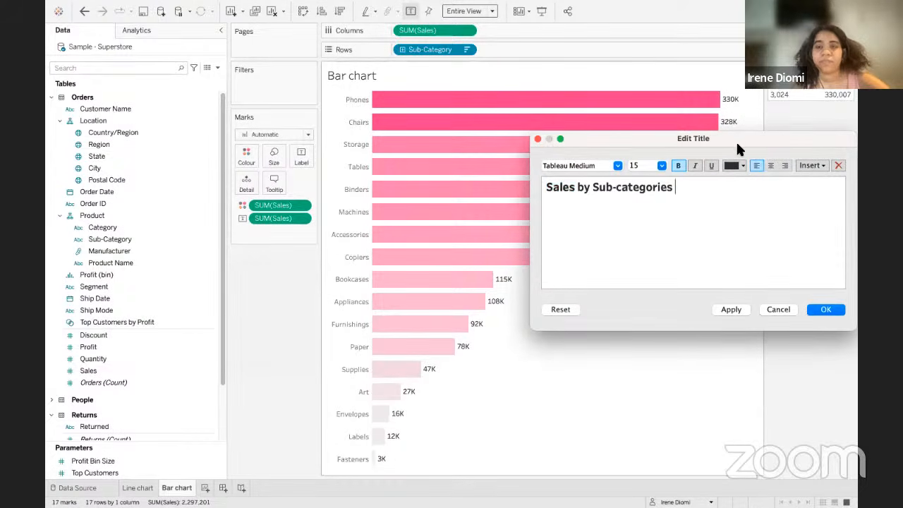
Centre-align the title "Sales by Sub-categories" and confirm the title changes.
left_click_drag(737, 138, 588, 151)
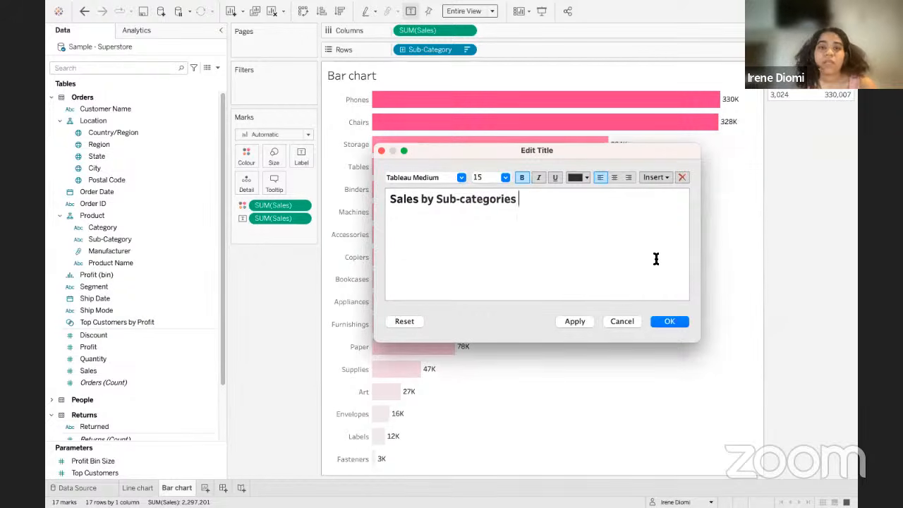
left_click_drag(520, 203, 389, 198)
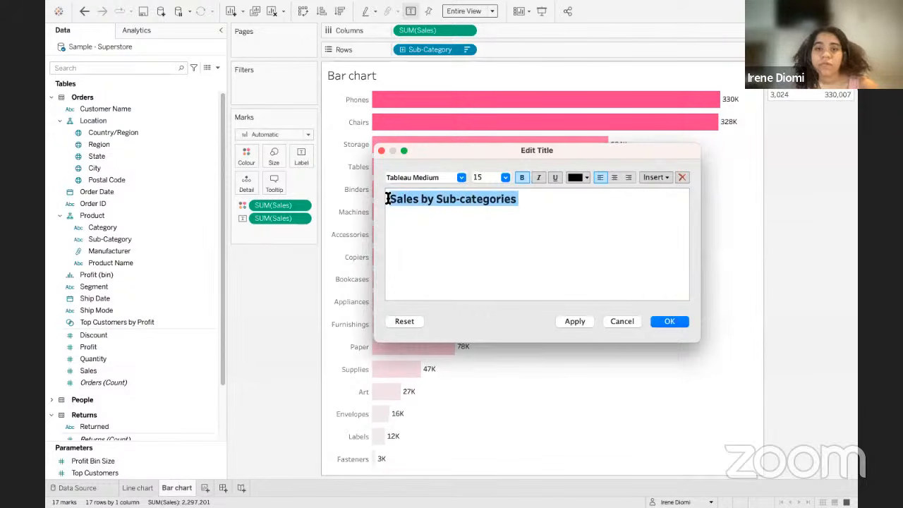
left_click(613, 177)
left_click(631, 242)
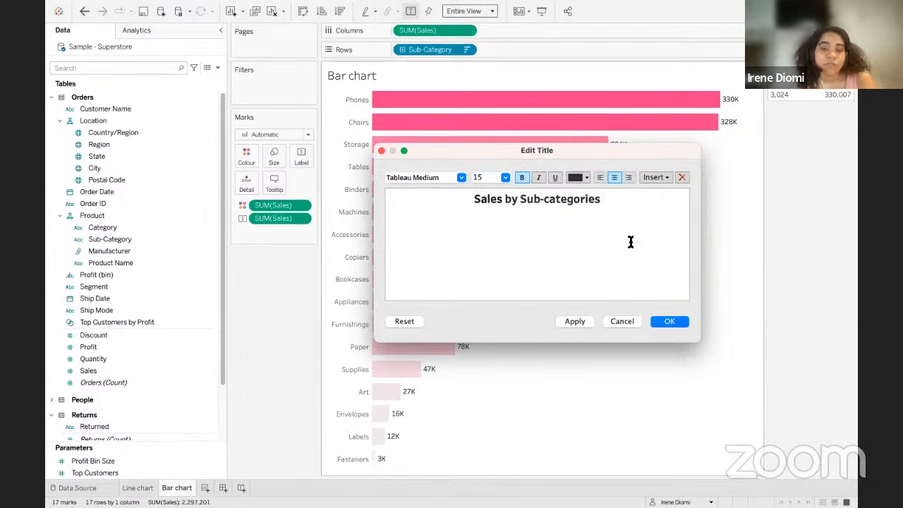
left_click(672, 322)
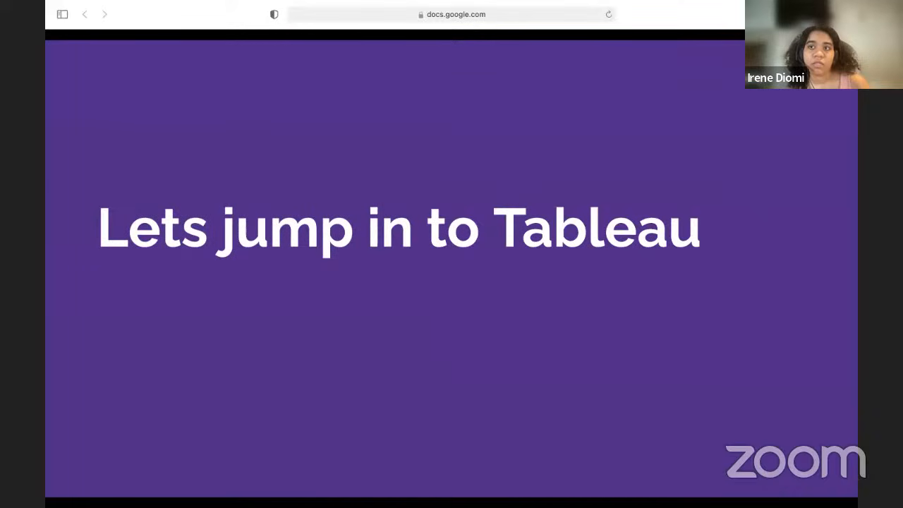
Search Google for "tableau desktop" in a new browser tab and open the Tableau Desktop product page from the results.
key("super+t")
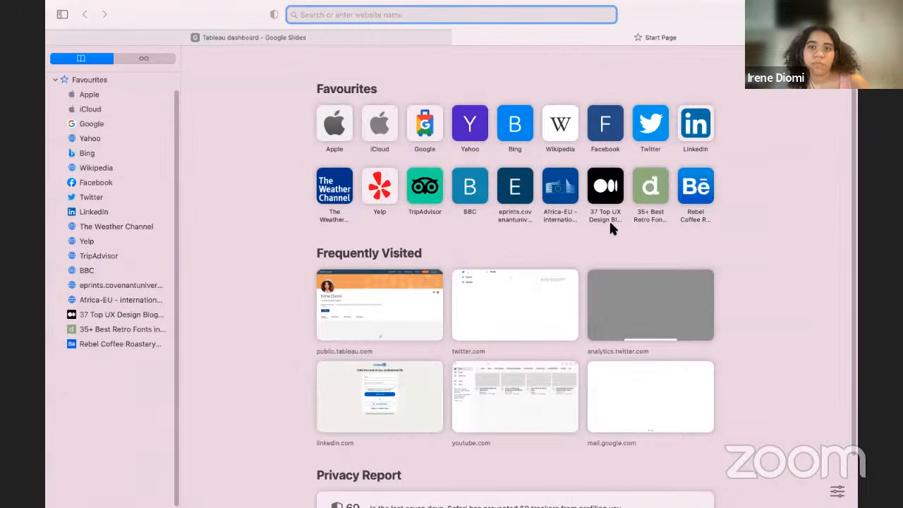
left_click(432, 131)
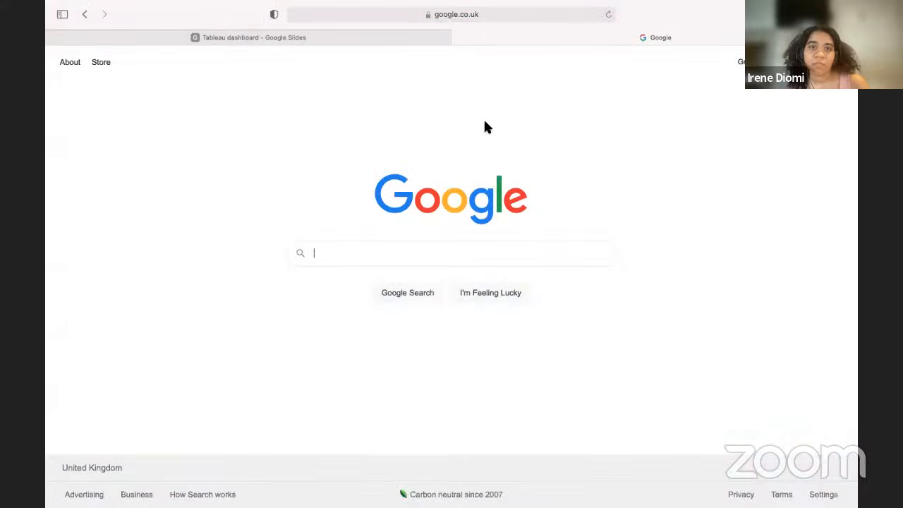
type("t")
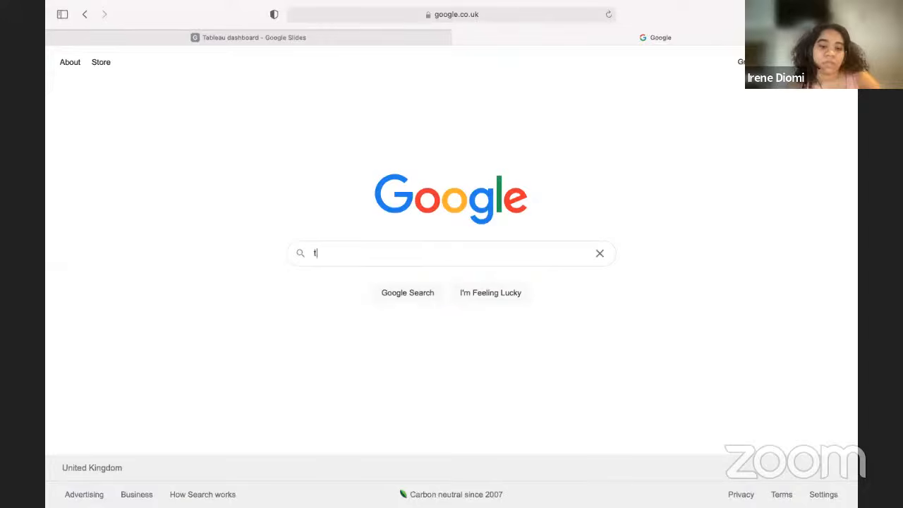
type("ableau desk")
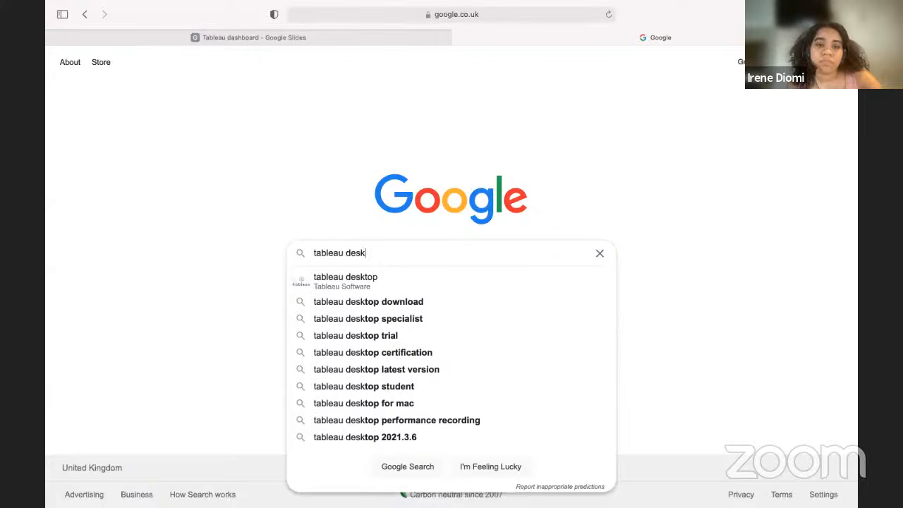
left_click(345, 281)
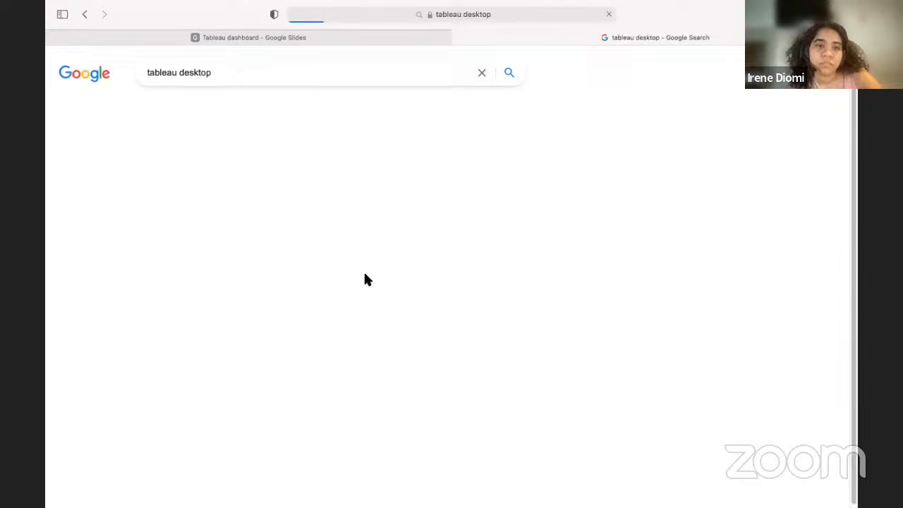
left_click(324, 170)
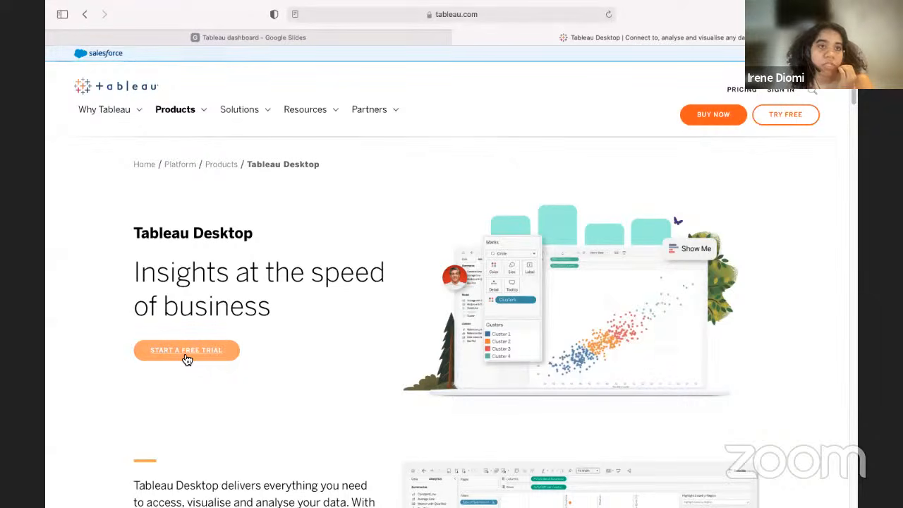
Return to the search results, view the Download Tableau Public page with its trial sign-up form, and go back to the results.
left_click(300, 36)
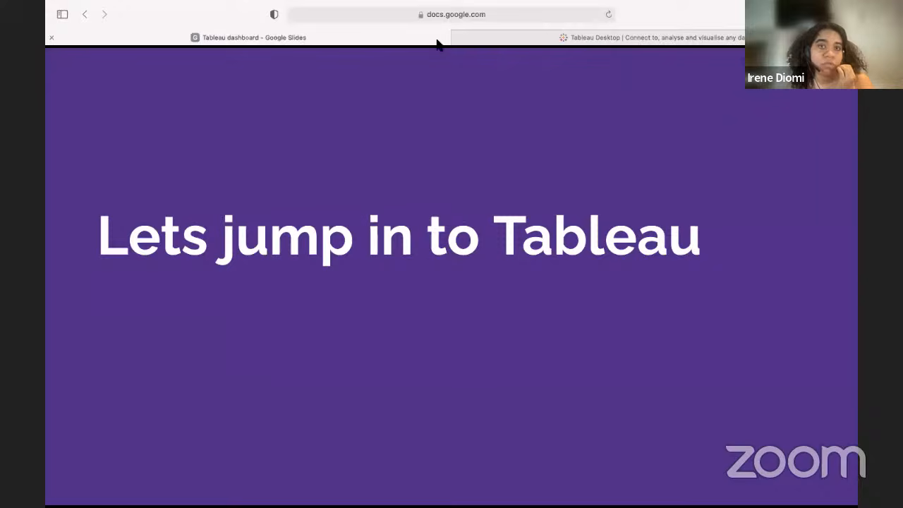
left_click(575, 37)
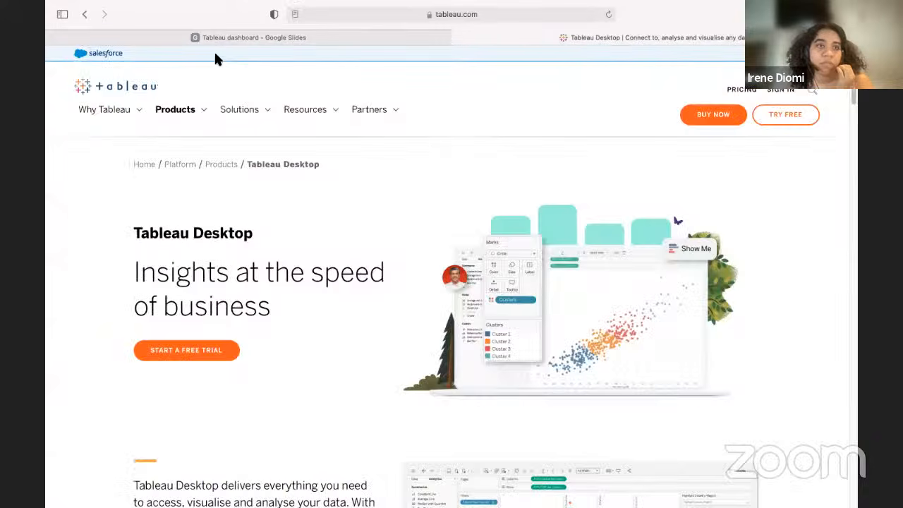
left_click(81, 16)
left_click(207, 301)
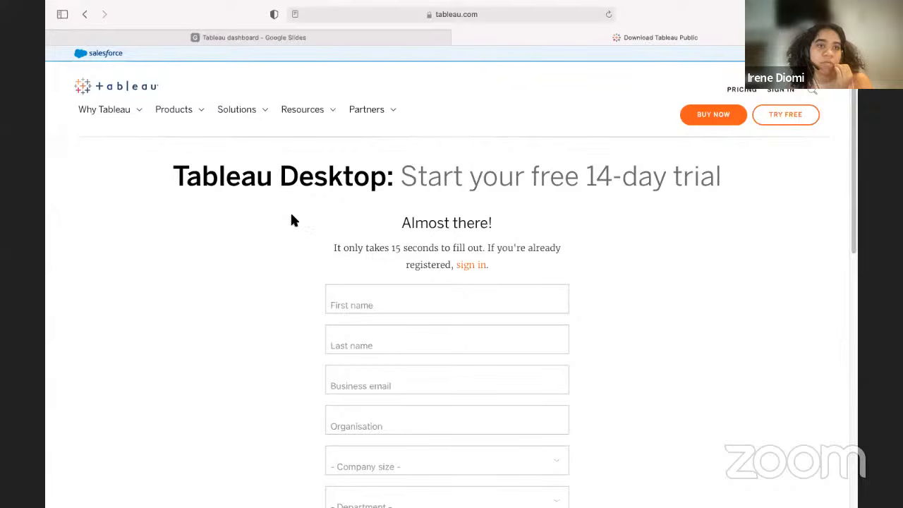
left_click(84, 15)
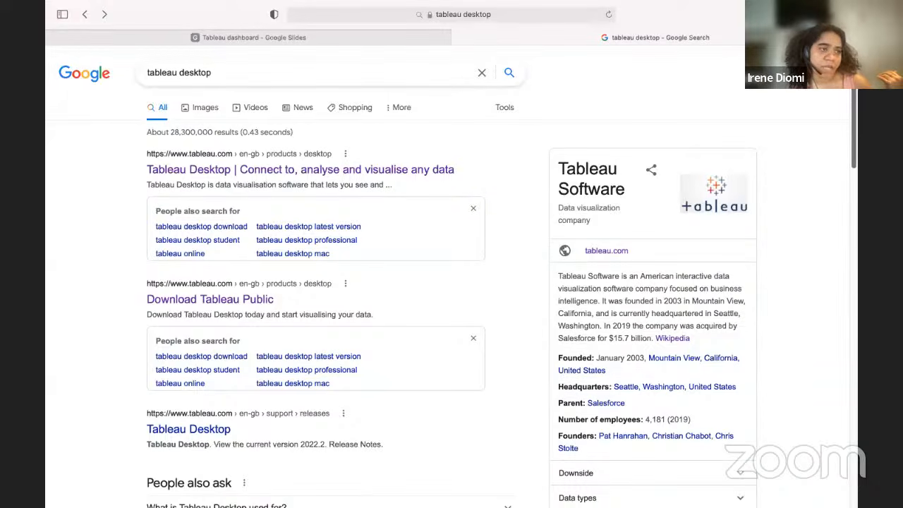
Switch to Tableau, clear Sub-Category and Sales from the shelves, and rebuild the chart with Sub-Category on Rows and Sales on Columns.
key("ctrl+Right")
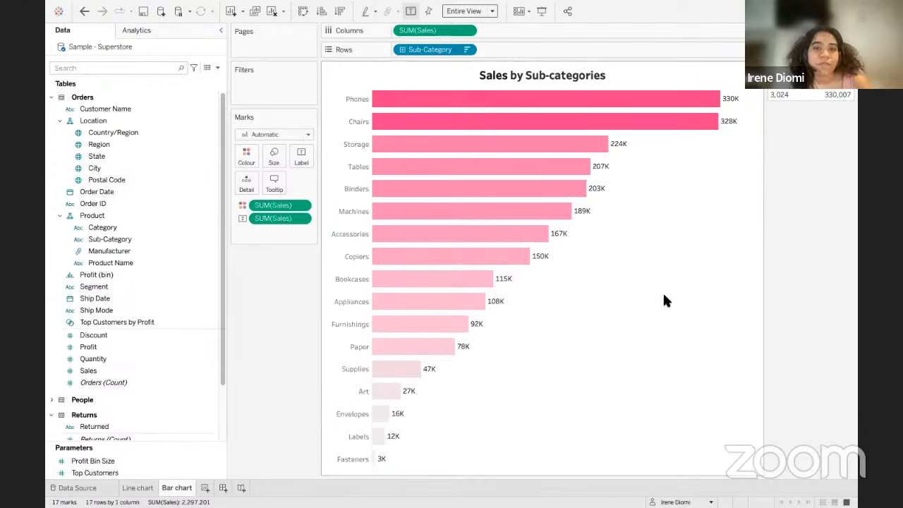
left_click_drag(431, 49, 146, 158)
left_click_drag(416, 30, 117, 160)
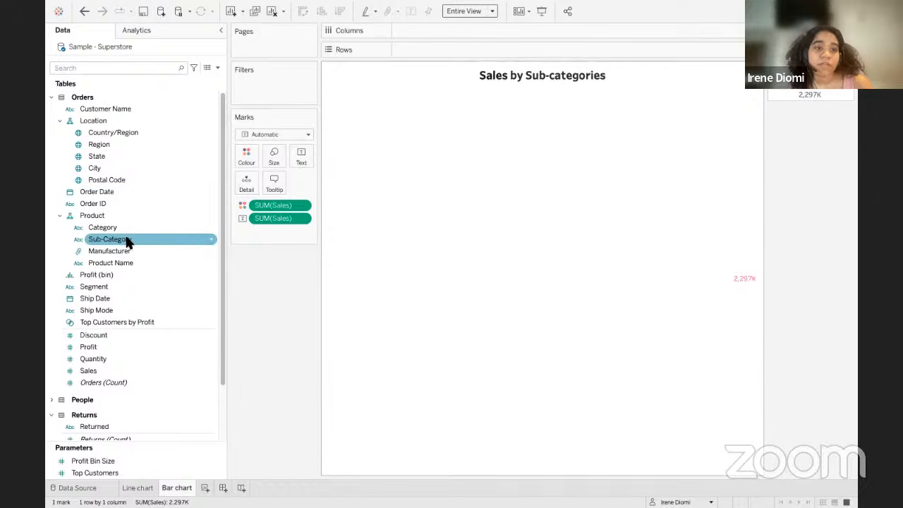
left_click_drag(133, 243, 438, 48)
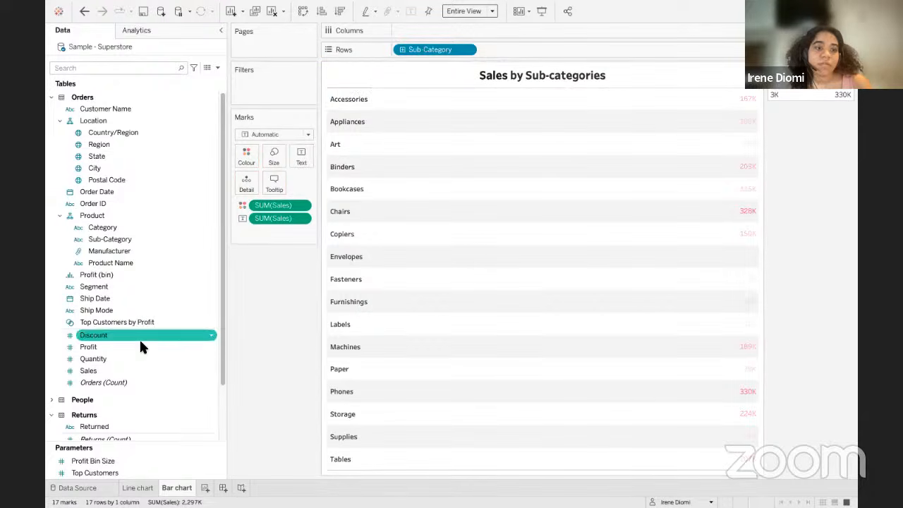
mouse_move(89, 374)
left_mouse_down()
mouse_move(268, 266)
mouse_move(434, 33)
left_mouse_up()
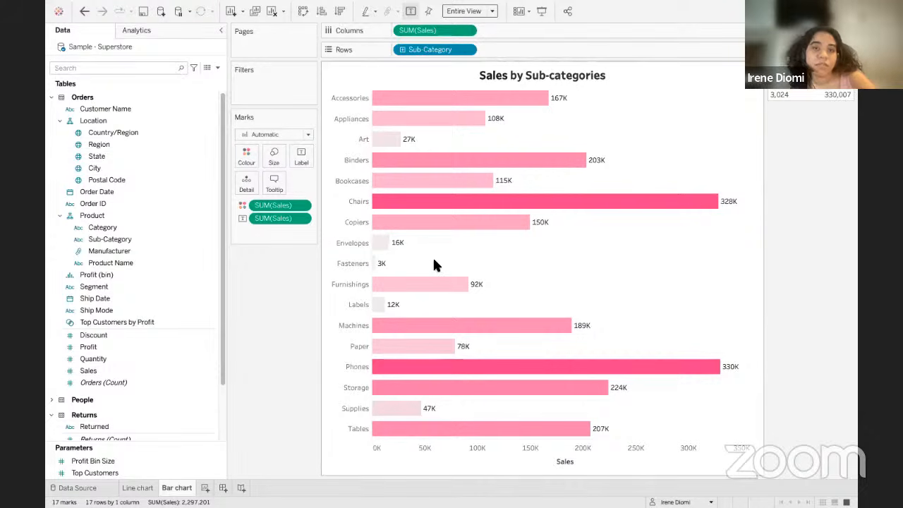
Undo the removal and re-adding of the Sub-Category and Sales fields, back to the sorted bar chart.
left_click(85, 11)
left_click(85, 12)
key("ctrl+y")
key("ctrl+y")
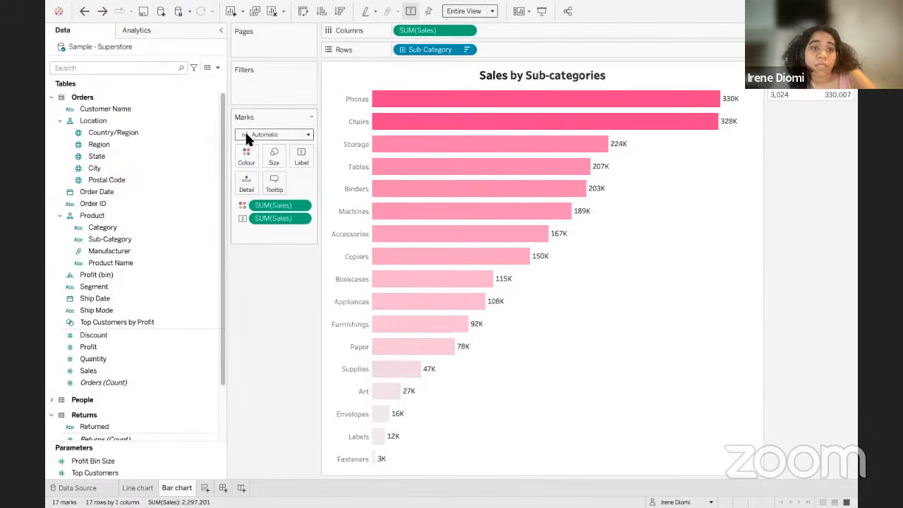
Try the Line and Area mark types on the Sub-Category sales chart and reopen the mark type choices.
left_click(307, 138)
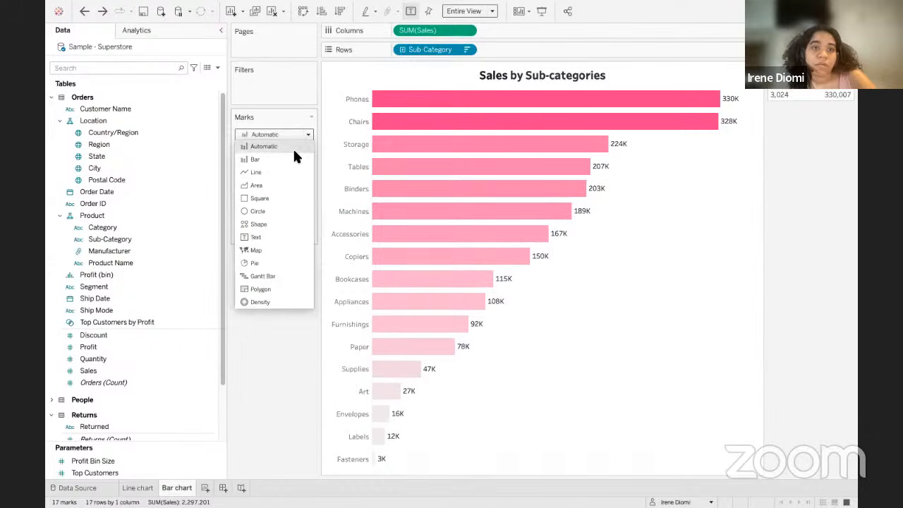
left_click(284, 174)
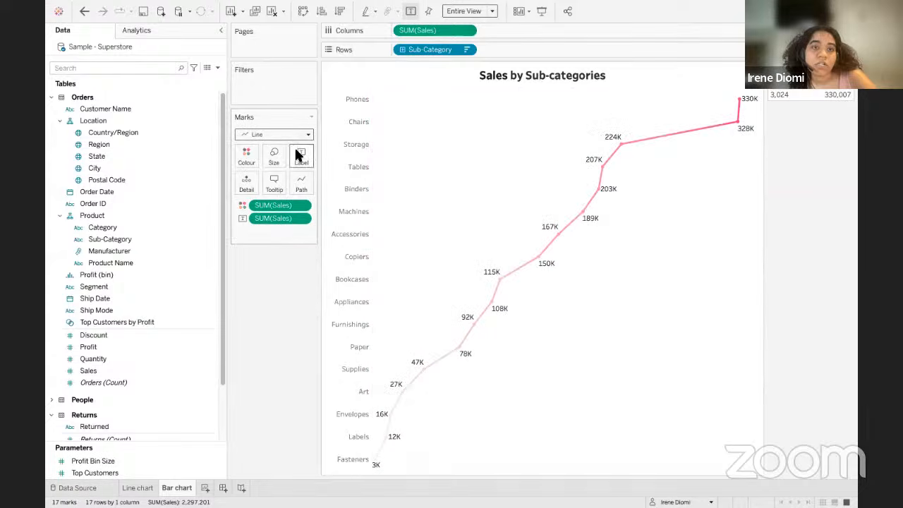
left_click(306, 134)
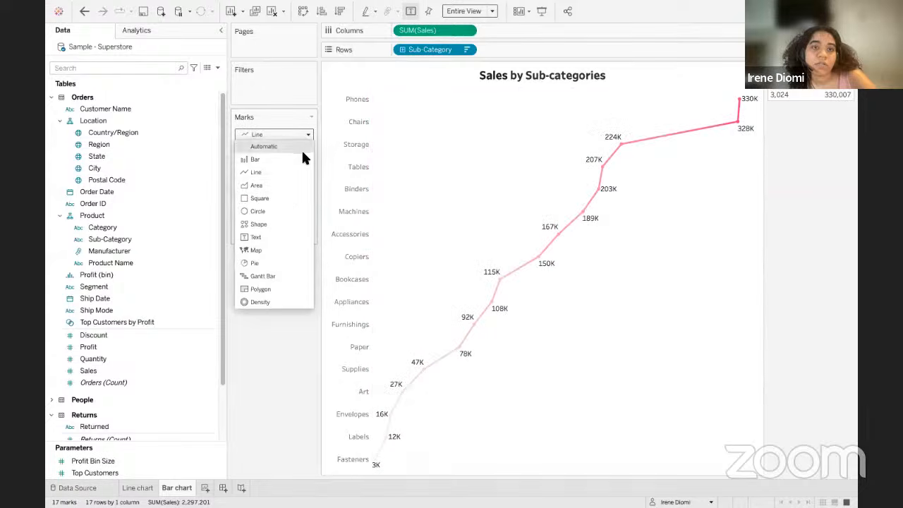
left_click(273, 185)
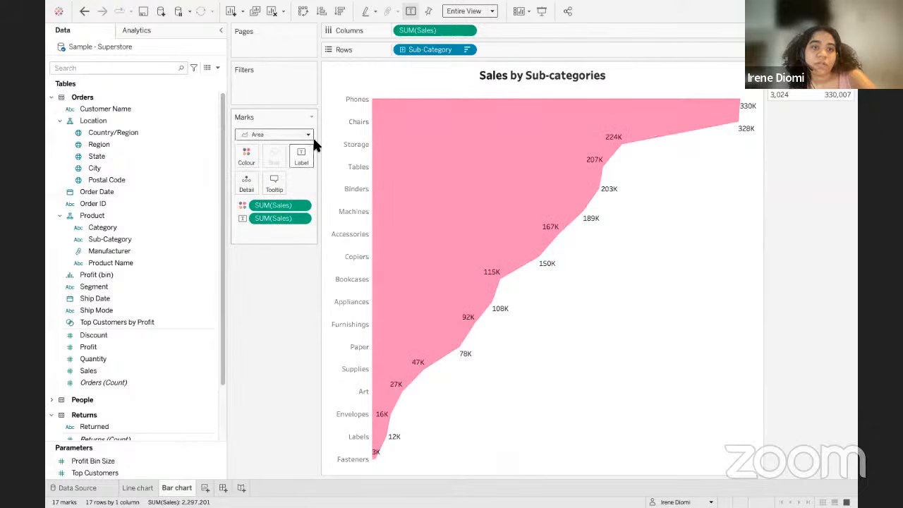
left_click(309, 135)
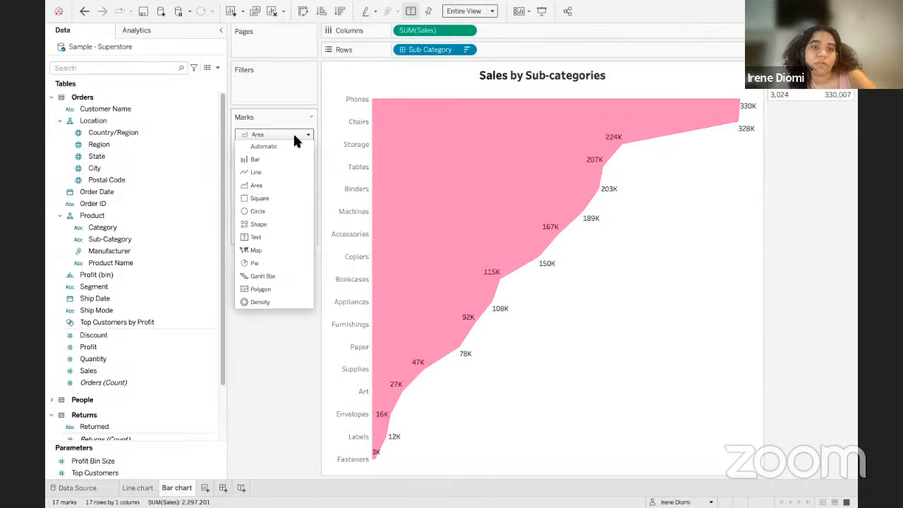
Undo the change to area marks on the Sales by Sub-categories chart.
left_click(290, 87)
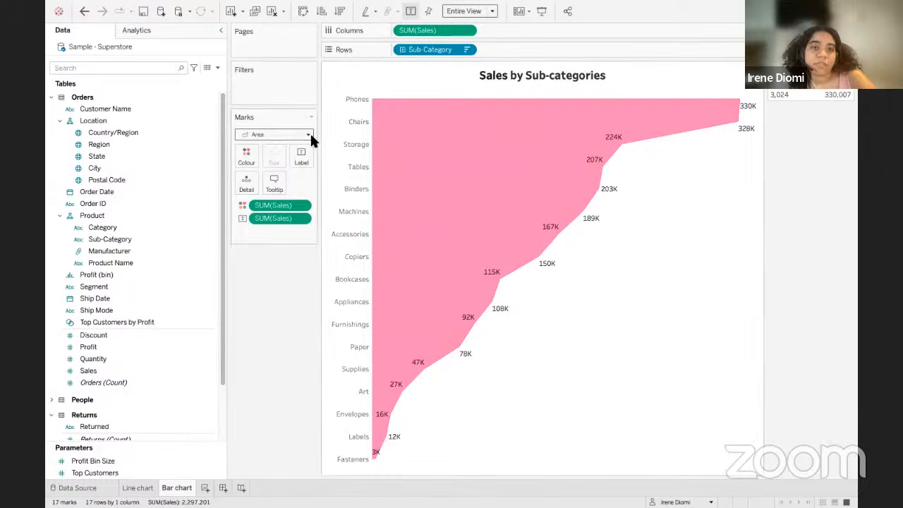
left_click(82, 12)
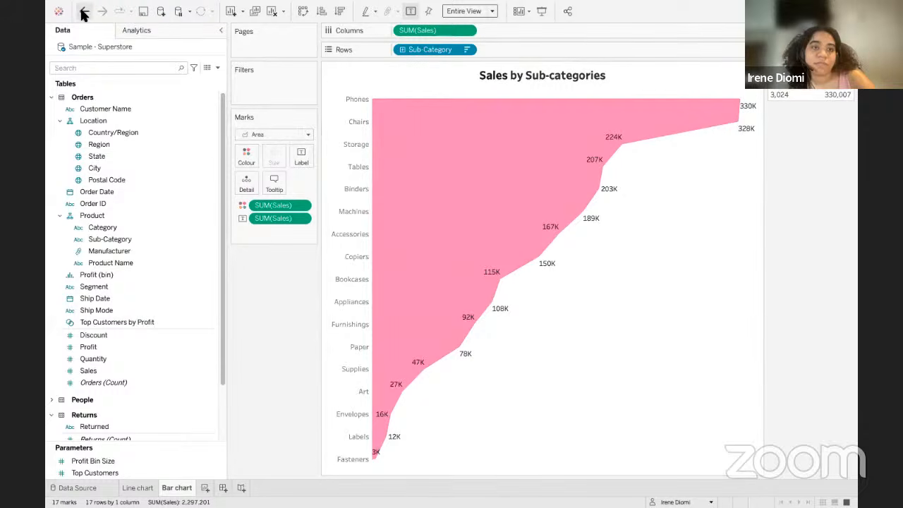
left_click(82, 11)
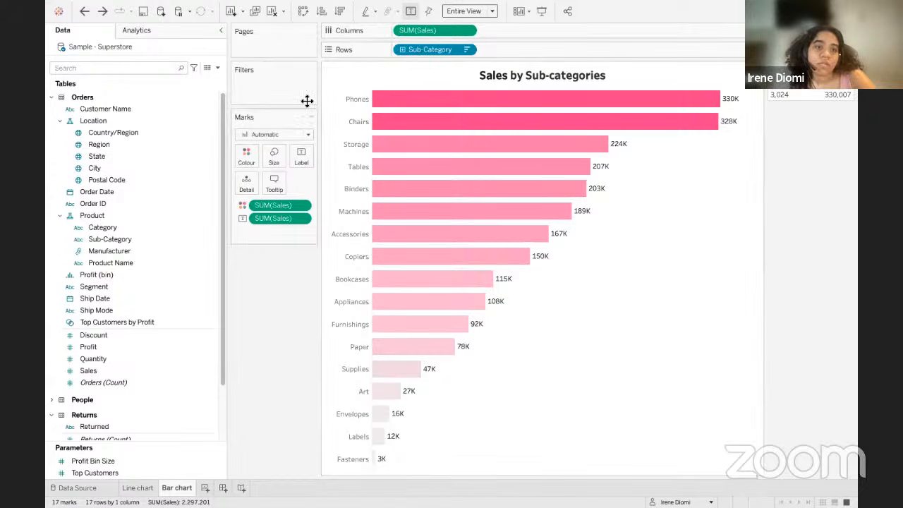
left_click(295, 138)
left_click(287, 126)
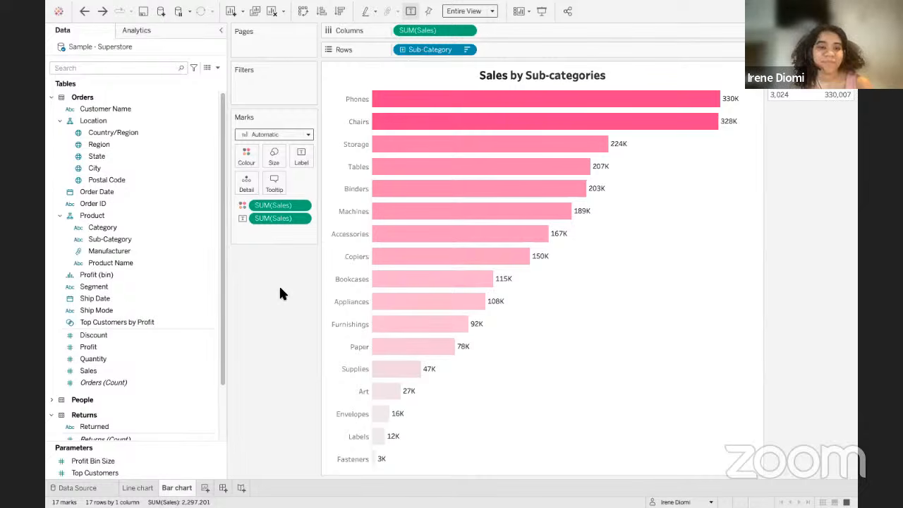
Try hiding the vertical sales axis header on the Line chart sheet.
left_click(137, 488)
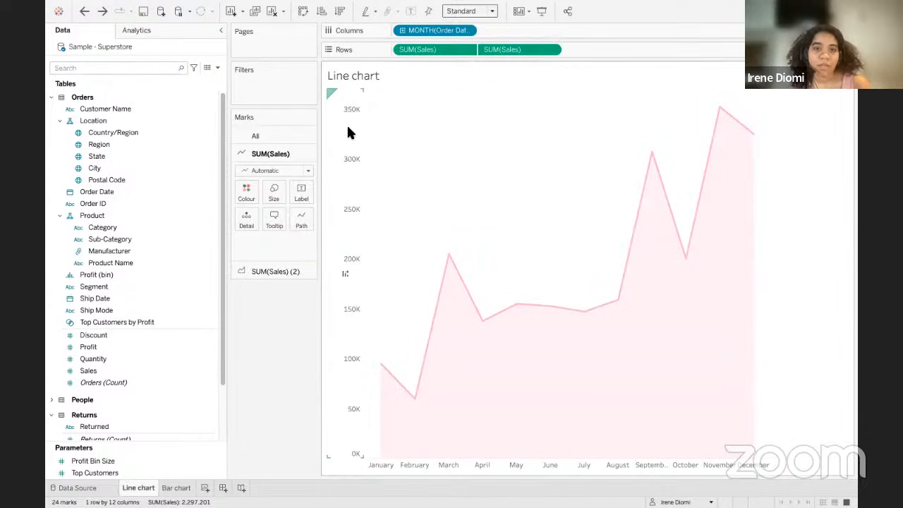
right_click(346, 145)
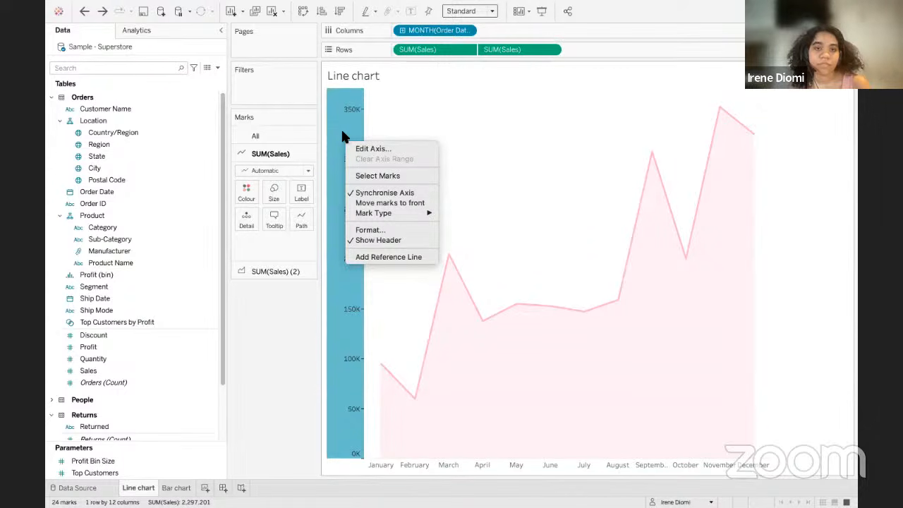
left_click(374, 242)
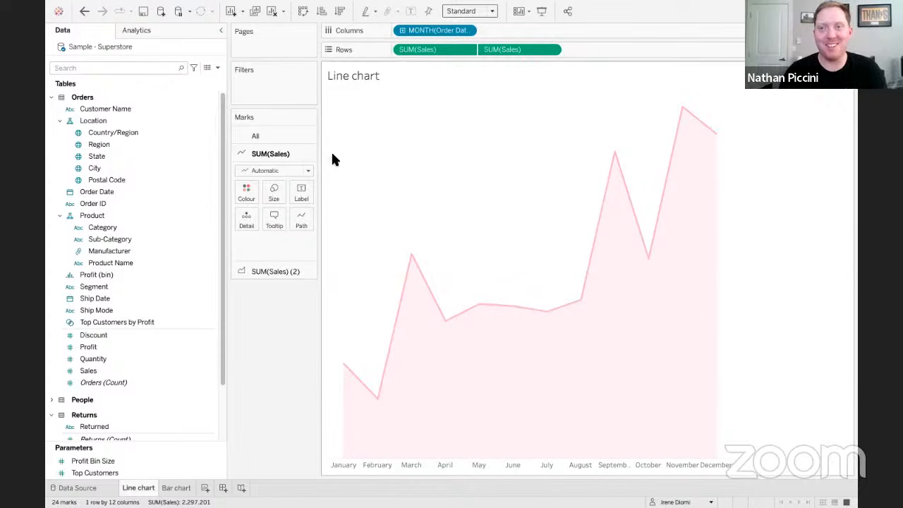
left_click(83, 14)
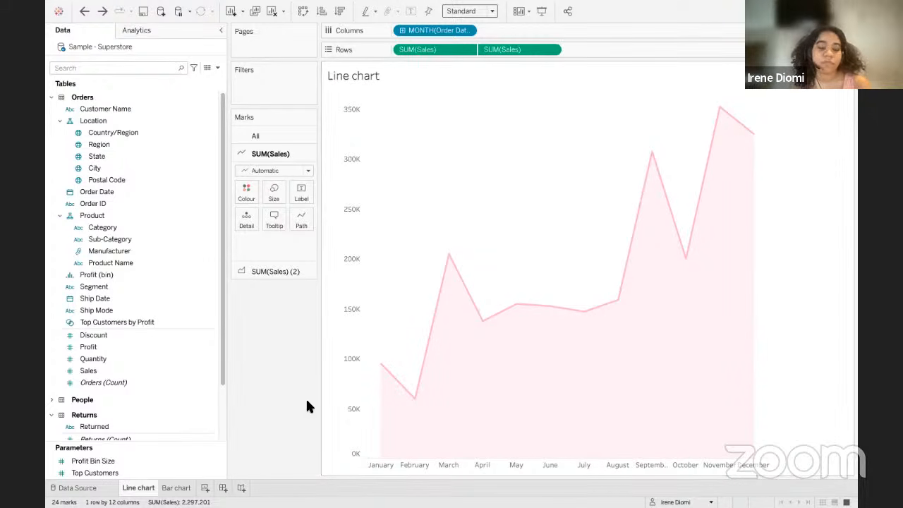
Add a worksheet after the Bar chart, enter the text expression 'sales' in Columns, and save it as a data source field.
left_click(180, 489)
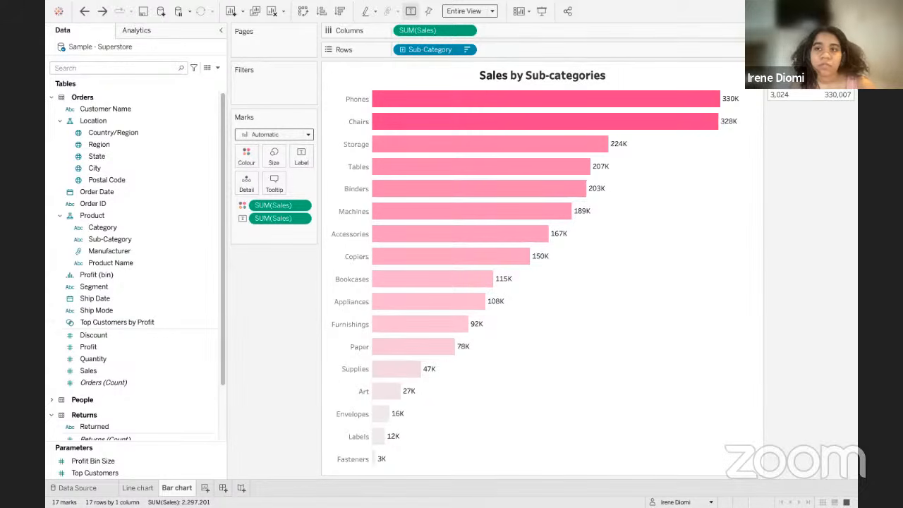
left_click(205, 488)
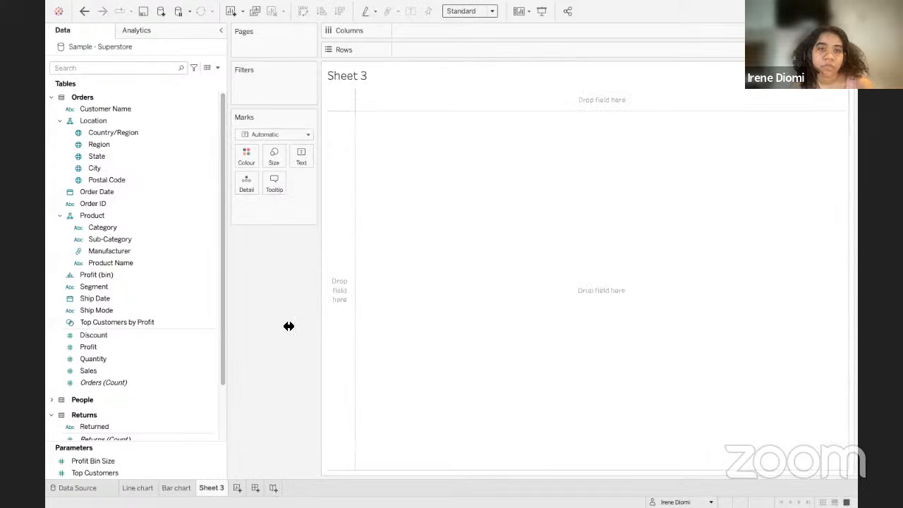
double_click(414, 30)
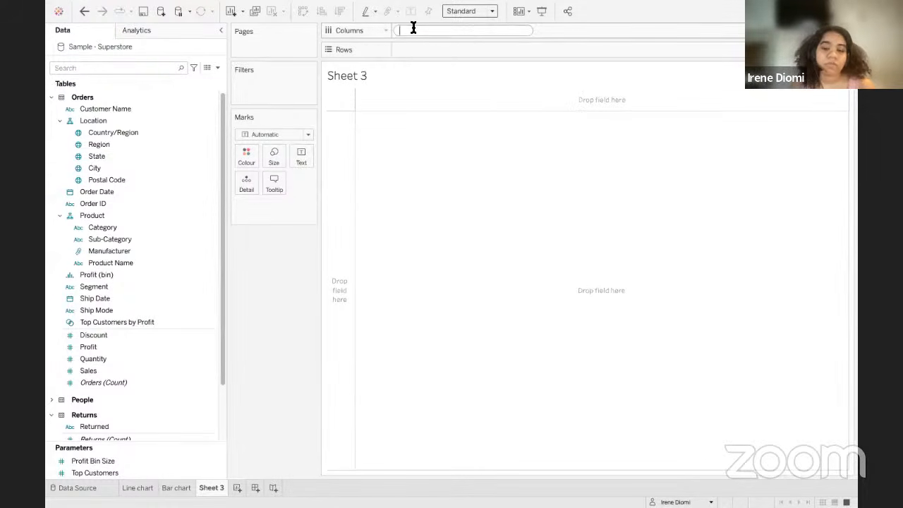
type("s")
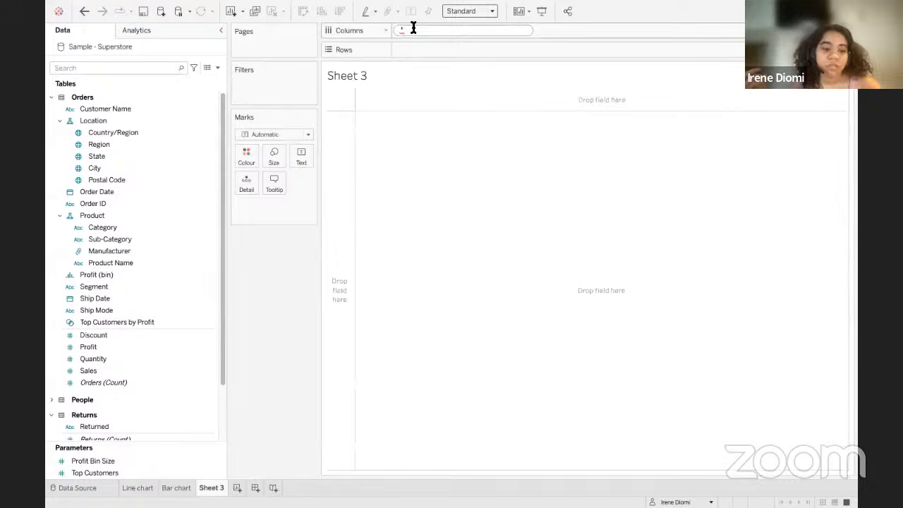
type("sales")
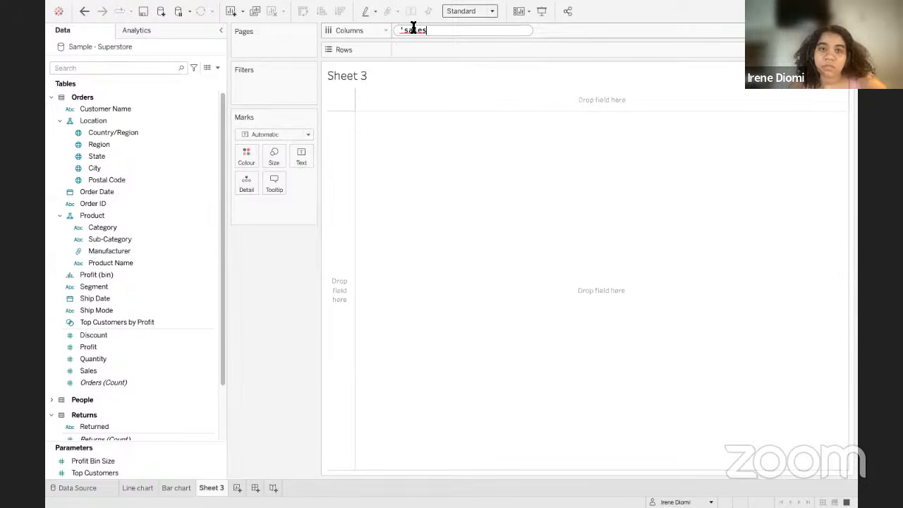
type("'")
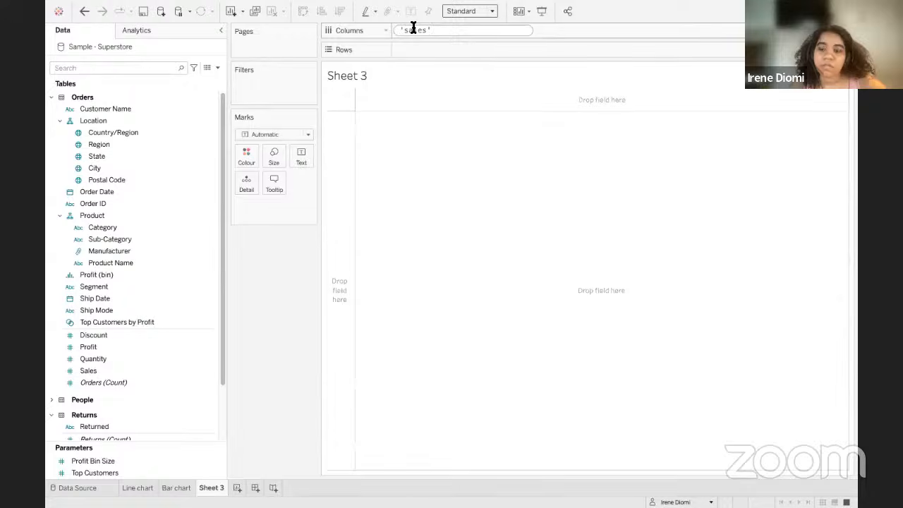
key("Return")
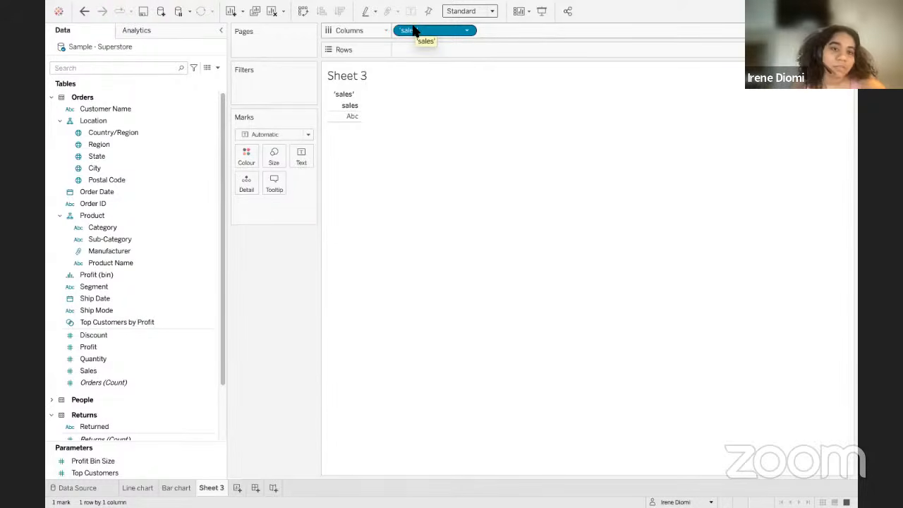
left_click_drag(415, 31, 212, 98)
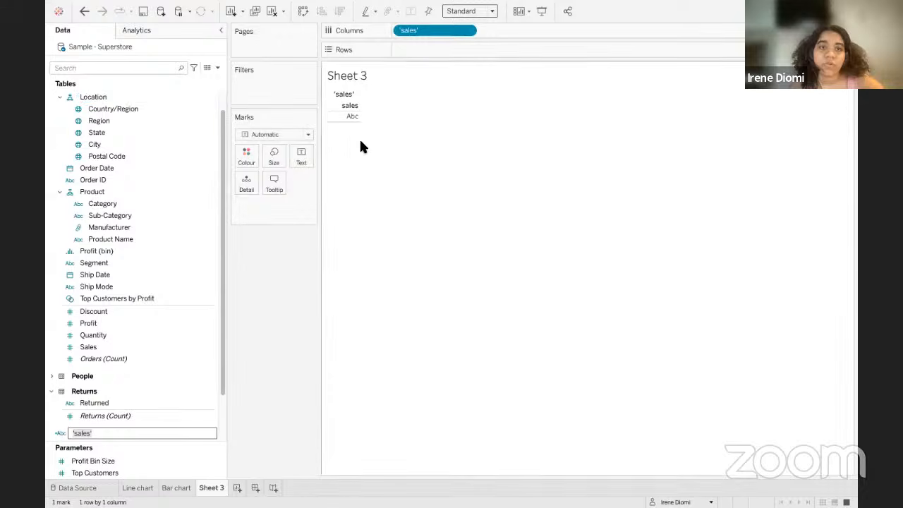
Remove the 'sales' field from the Columns of Sheet 3 and delete that sheet.
left_click(467, 32)
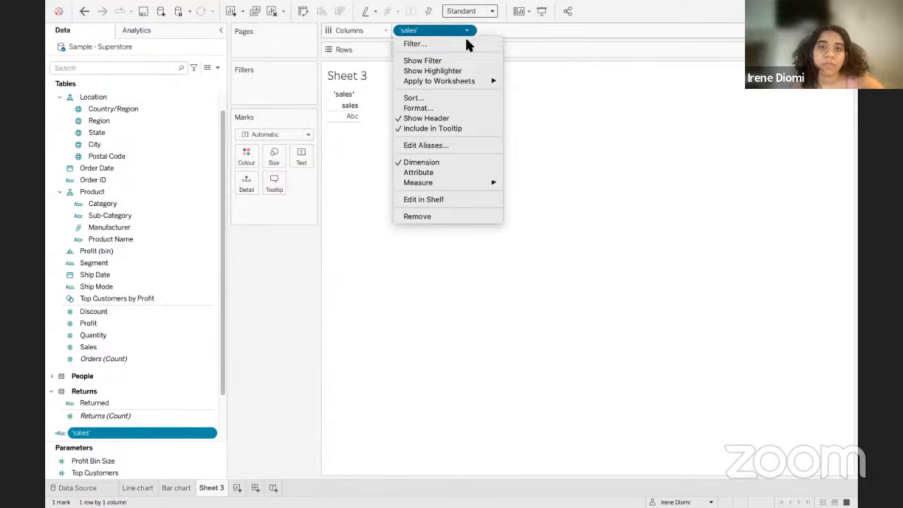
left_click(426, 215)
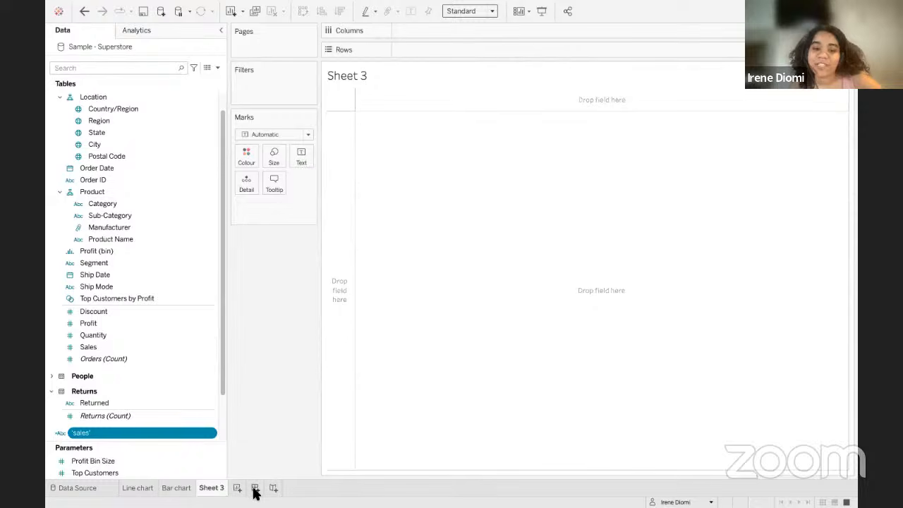
right_click(215, 488)
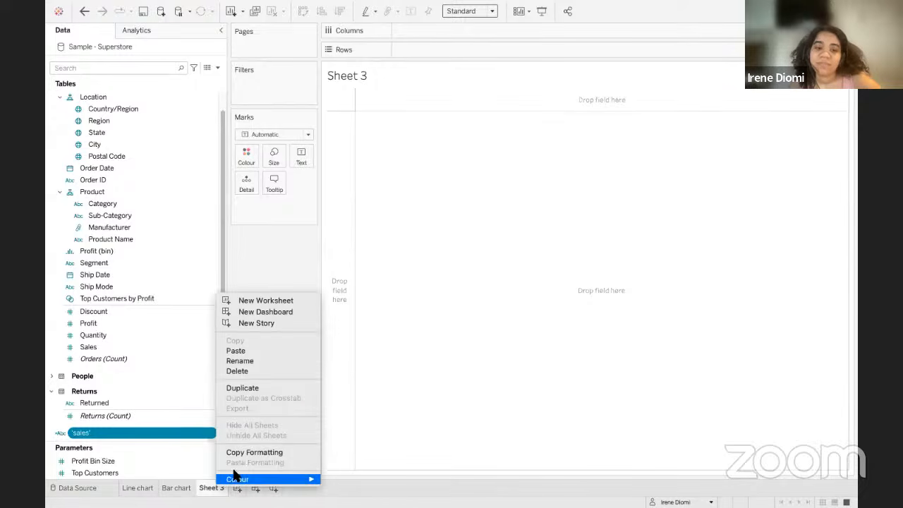
left_click(272, 372)
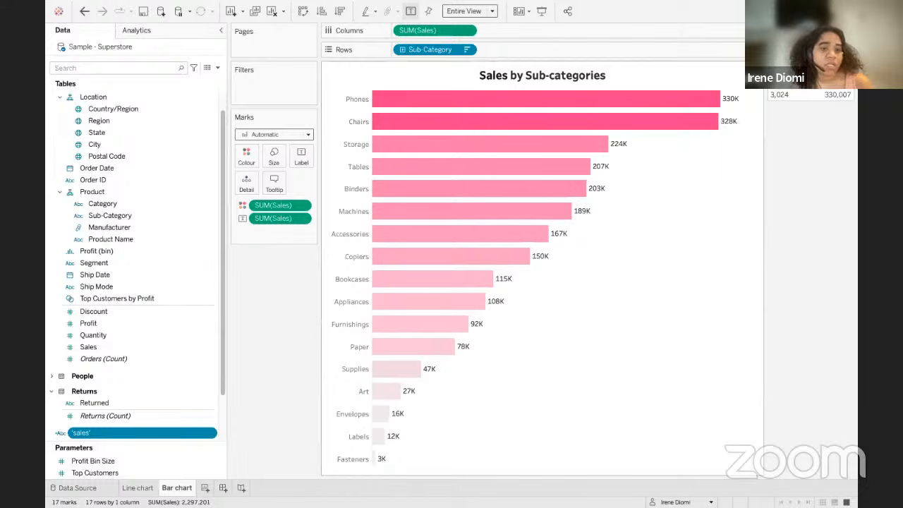
Create a new worksheet after the Bar chart and name it Map.
left_click(205, 490)
double_click(214, 489)
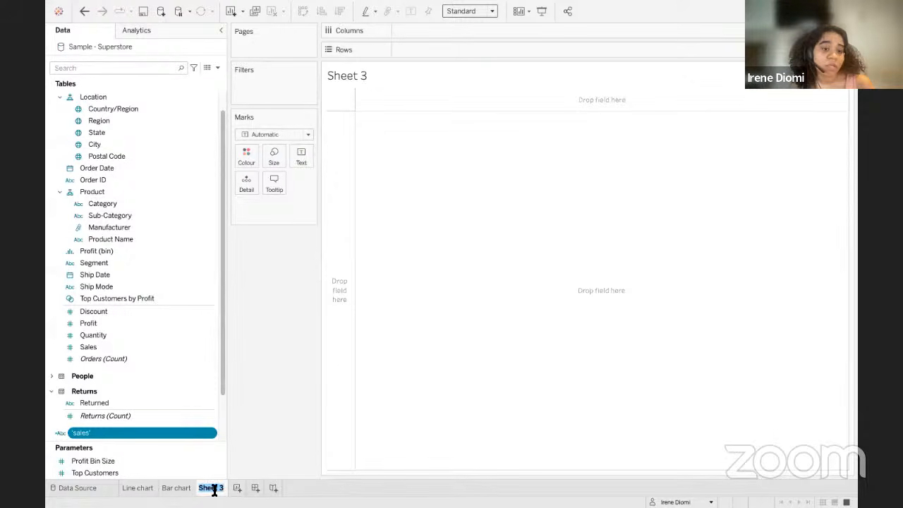
key("BackSpace")
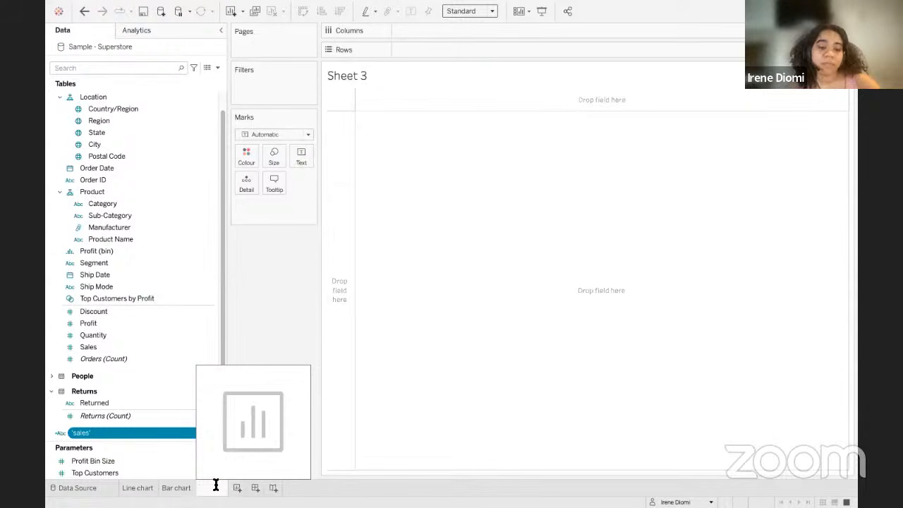
type("Map")
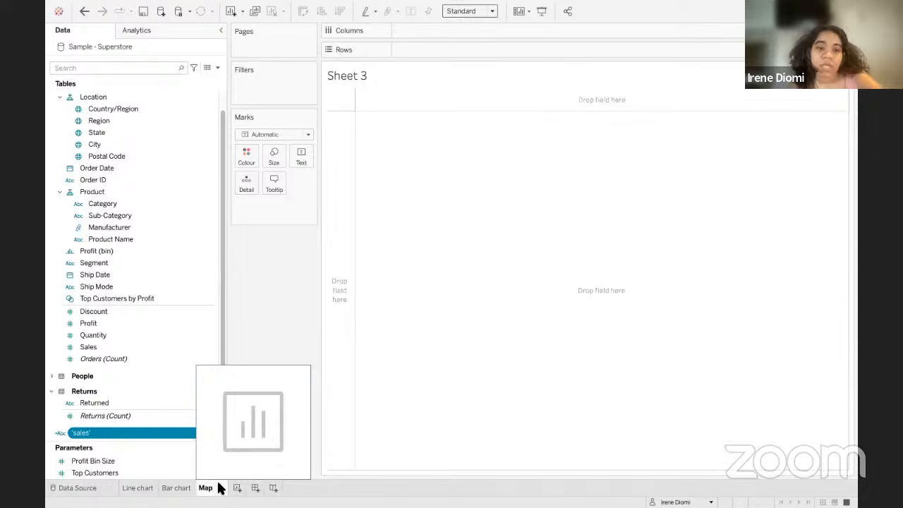
key("Return")
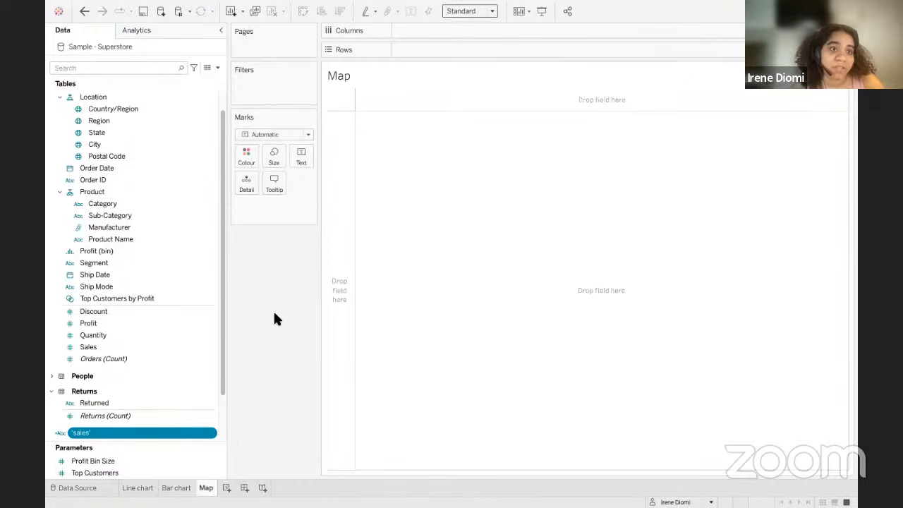
Plot the State field on a map and set the mark type to Map for filled state areas.
double_click(129, 137)
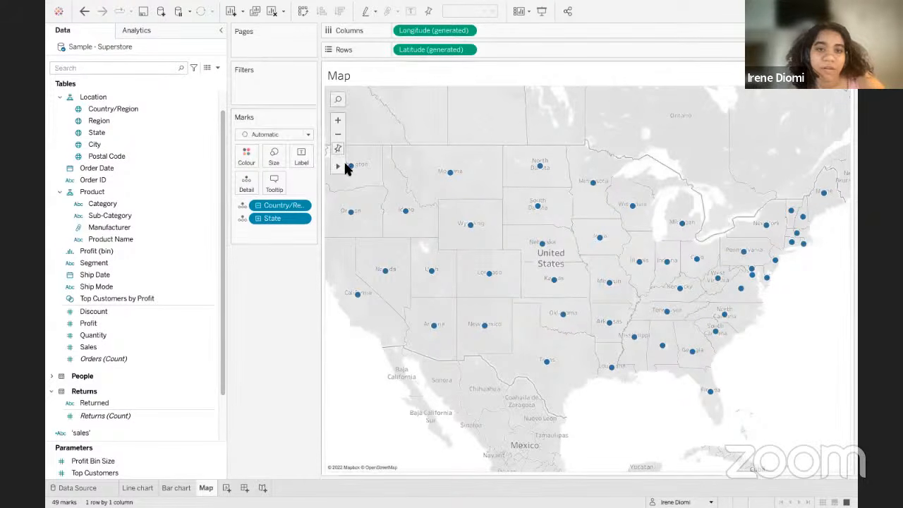
mouse_move(349, 173)
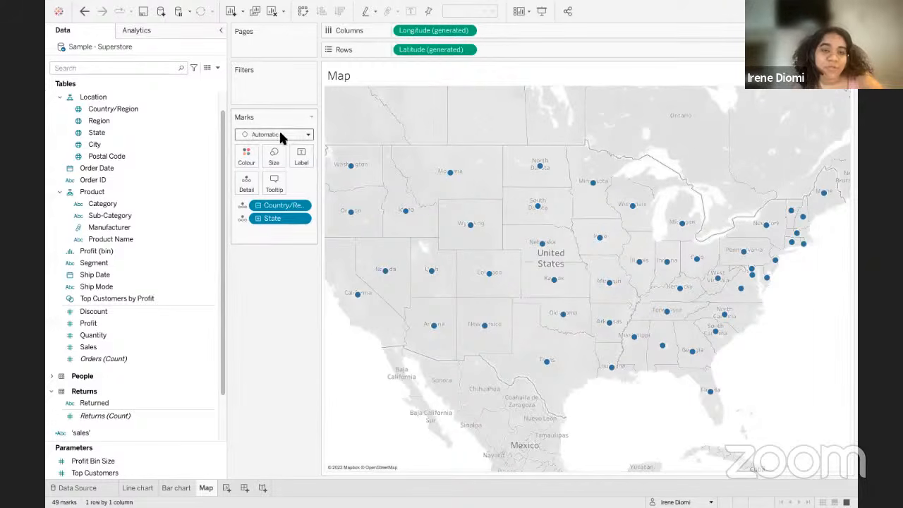
left_click(305, 134)
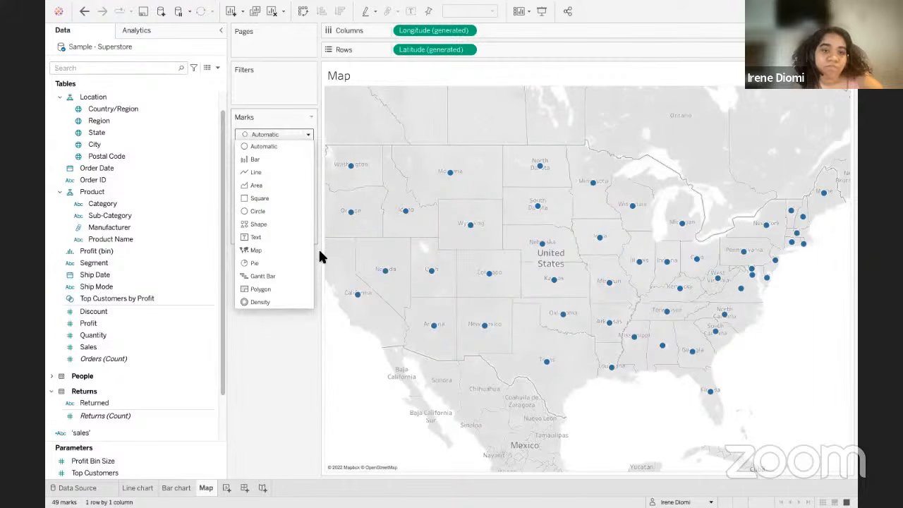
left_click(264, 251)
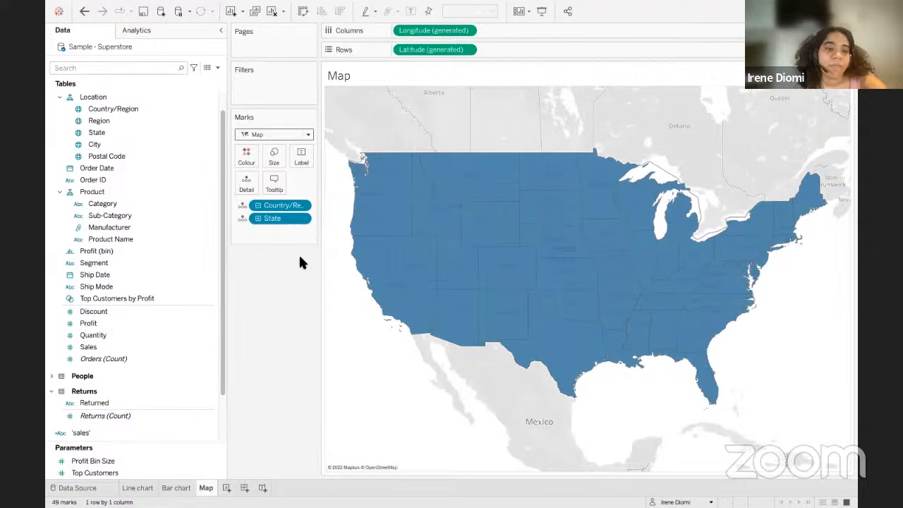
Colour the states on the map by Sales.
left_click(115, 346)
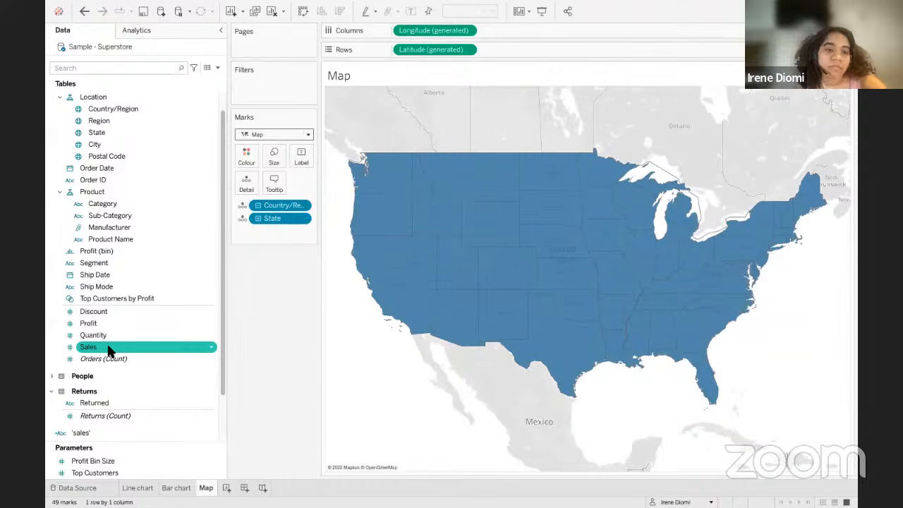
left_click_drag(104, 351, 248, 158)
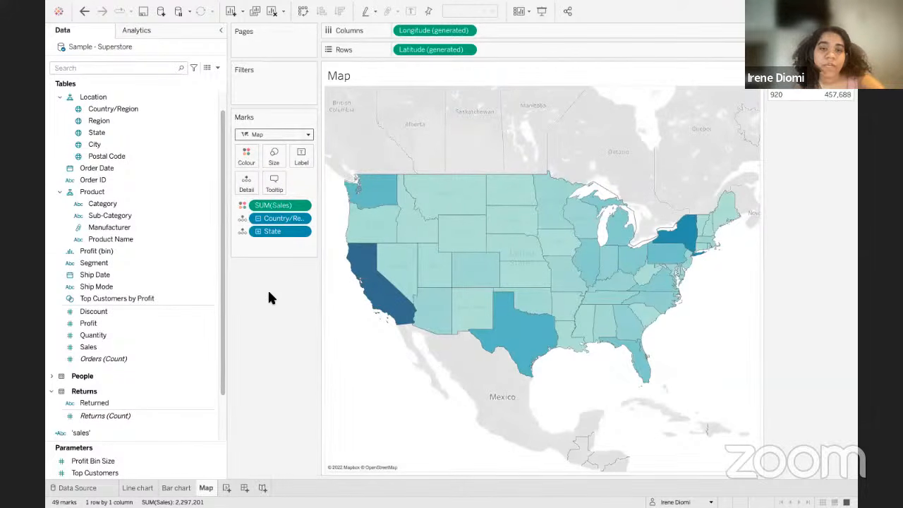
mouse_move(381, 297)
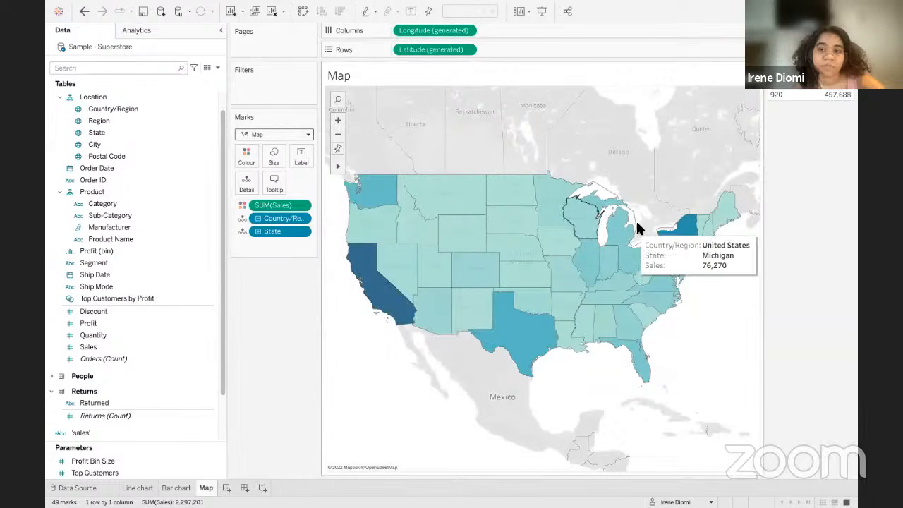
mouse_move(683, 236)
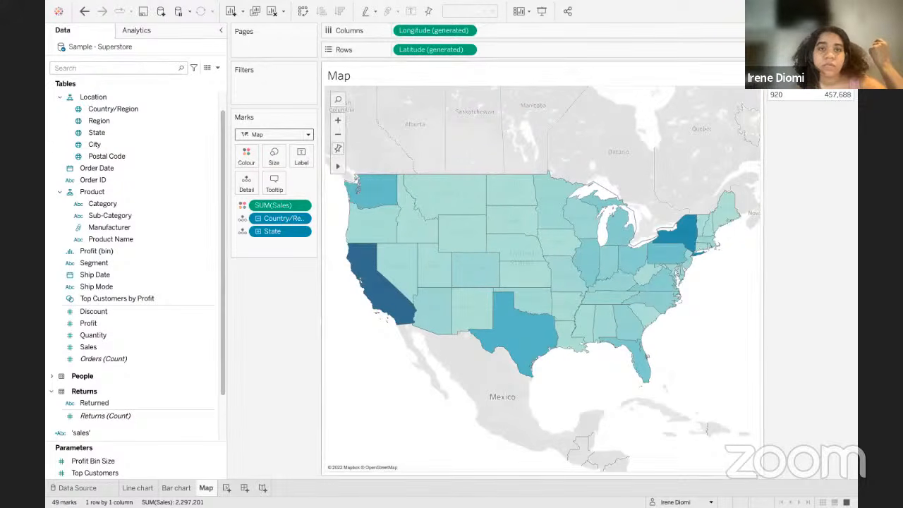
Set the map background's washout to 100% in the map layers so only the coloured states are drawn.
mouse_move(699, 3)
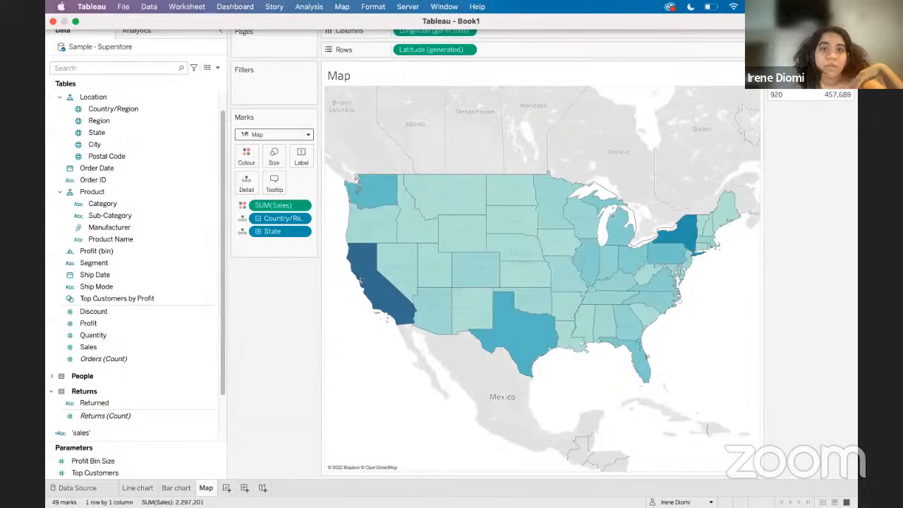
left_click(343, 9)
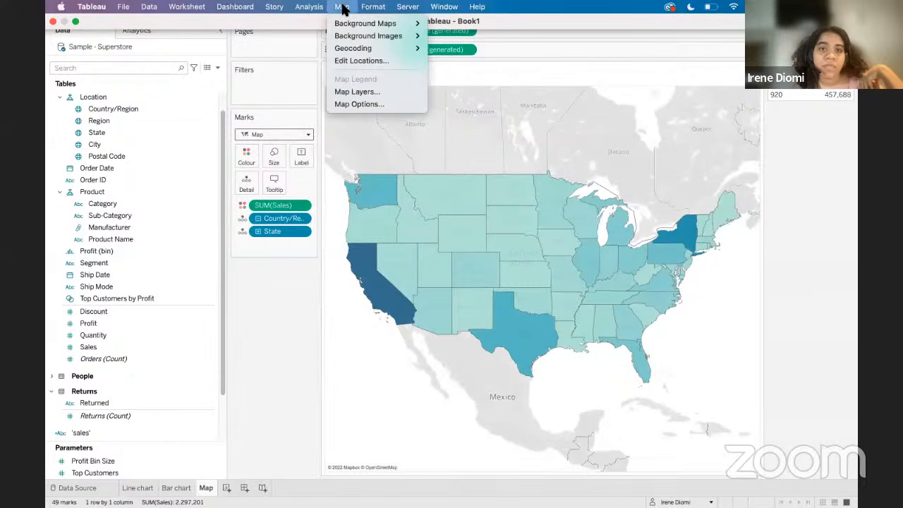
left_click(367, 92)
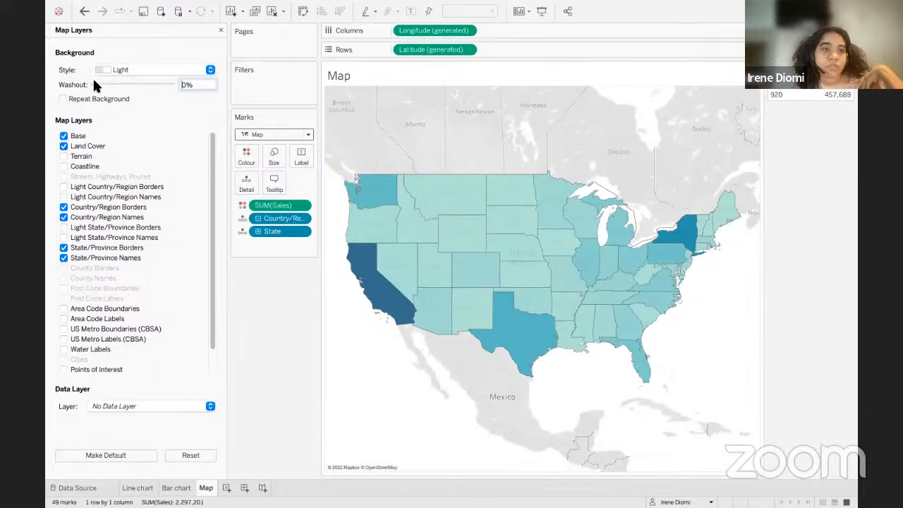
type("3")
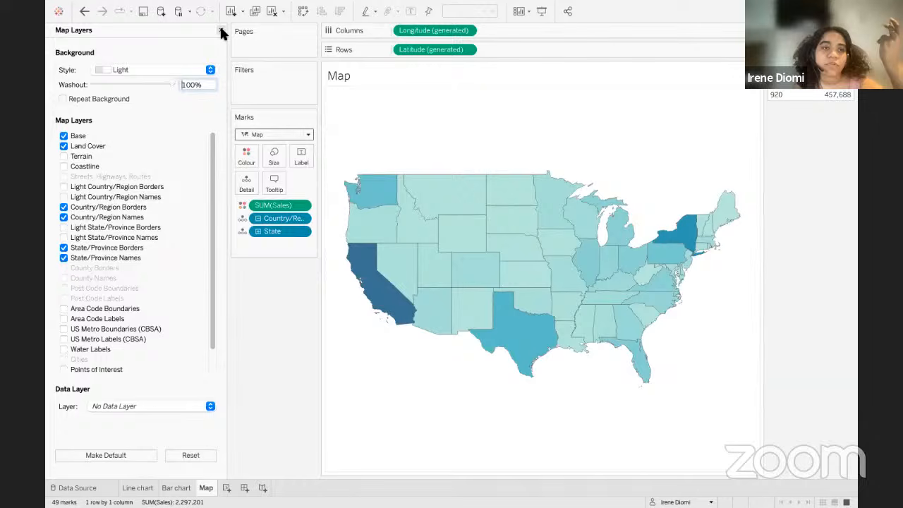
left_click(221, 32)
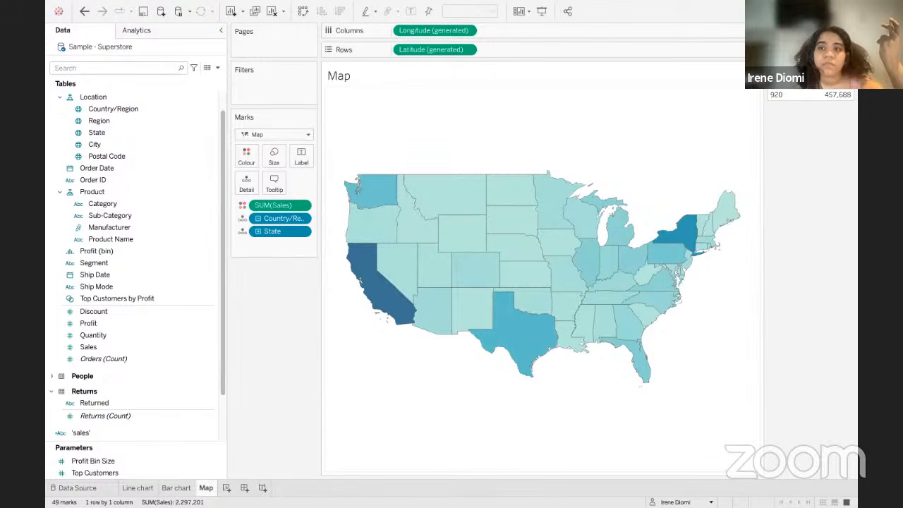
Change the Sales colour palette to a custom sequential pink, sampling hex colour FA75A6 from the screen.
right_click(777, 86)
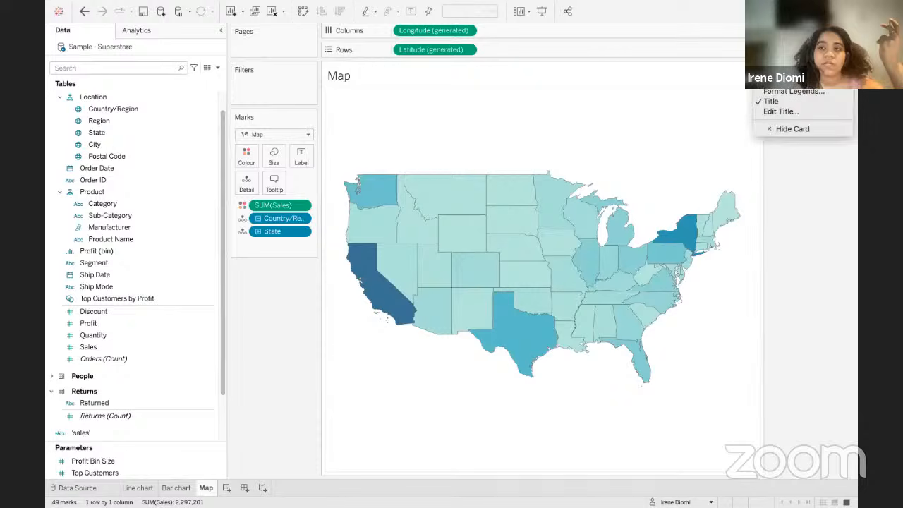
left_click(813, 90)
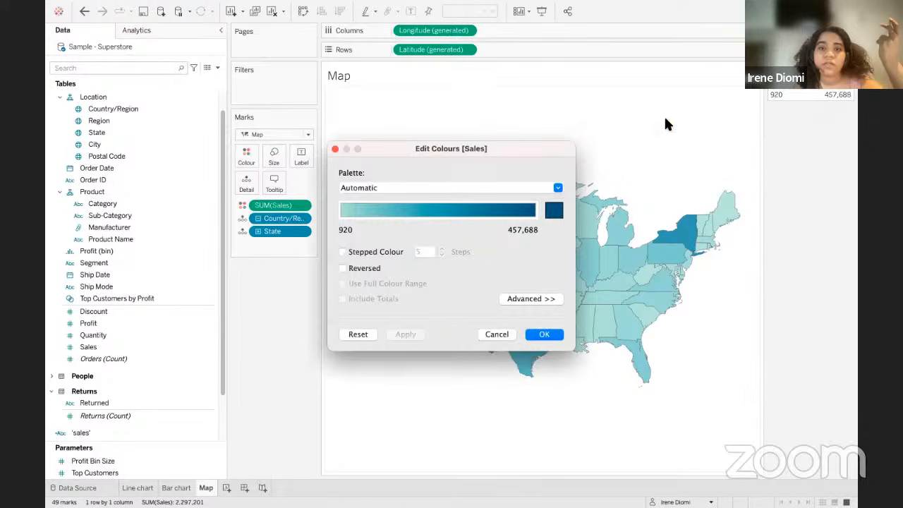
left_click_drag(524, 151, 593, 58)
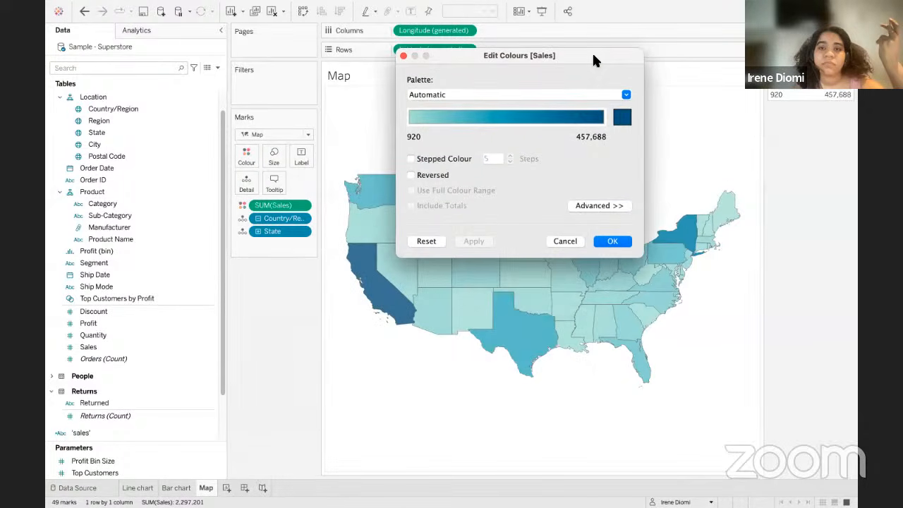
left_click(621, 118)
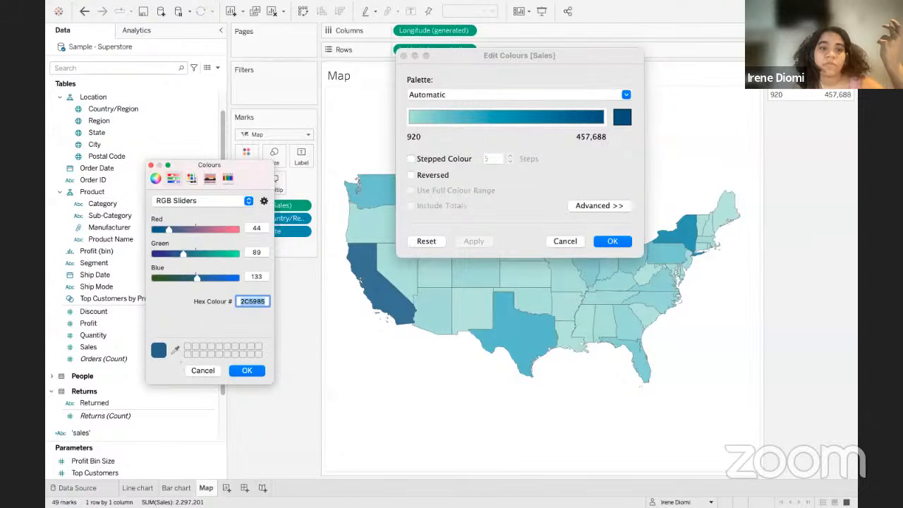
left_click(175, 348)
left_click(868, 86)
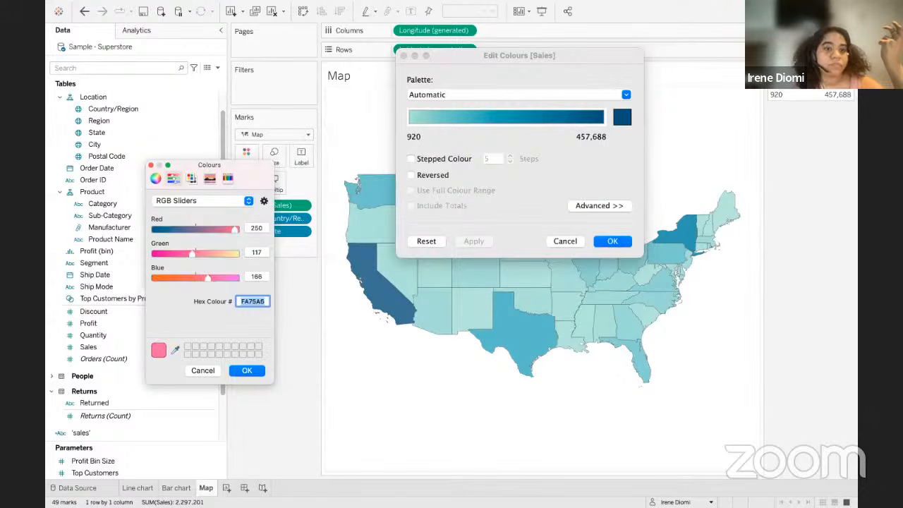
left_click(265, 302)
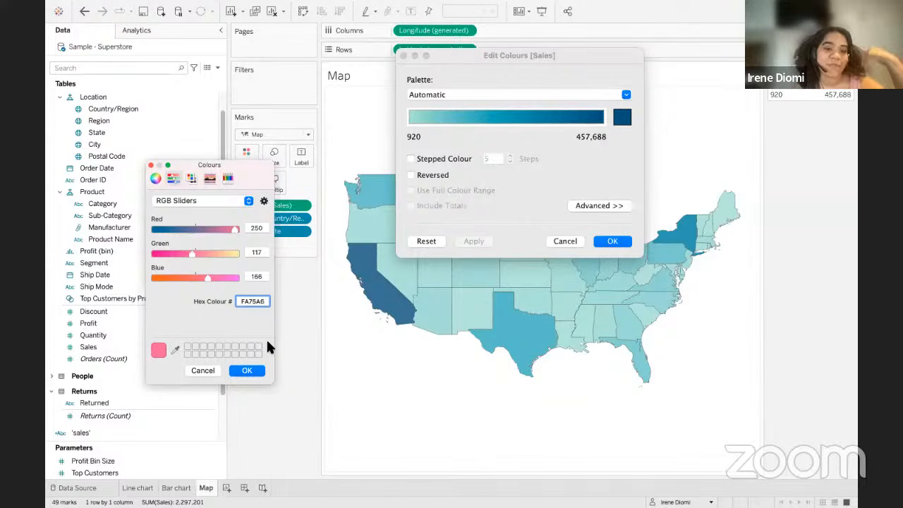
left_click(247, 372)
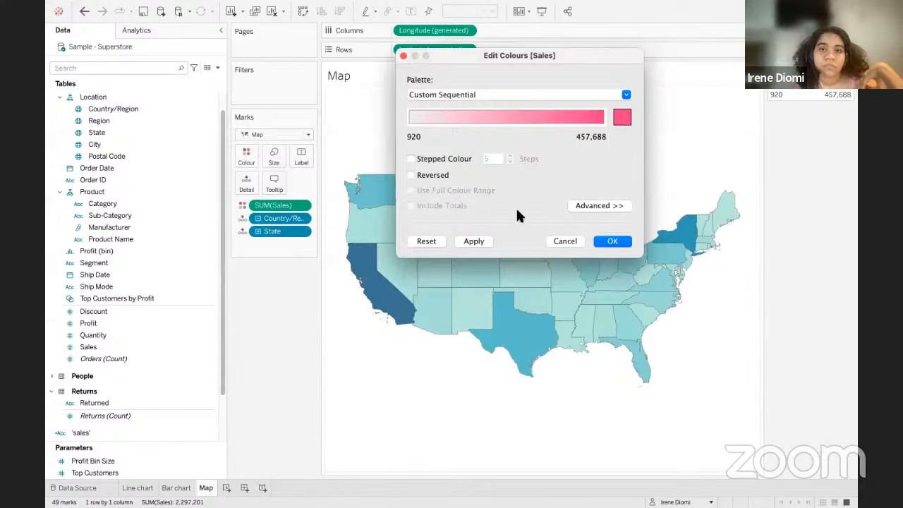
left_click(608, 241)
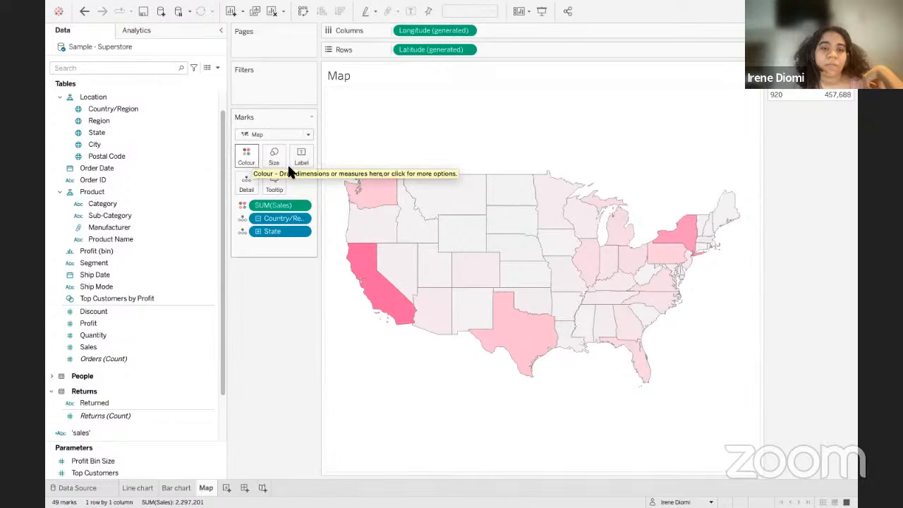
Set both the border and the halo effect of the map marks to None.
left_click(247, 155)
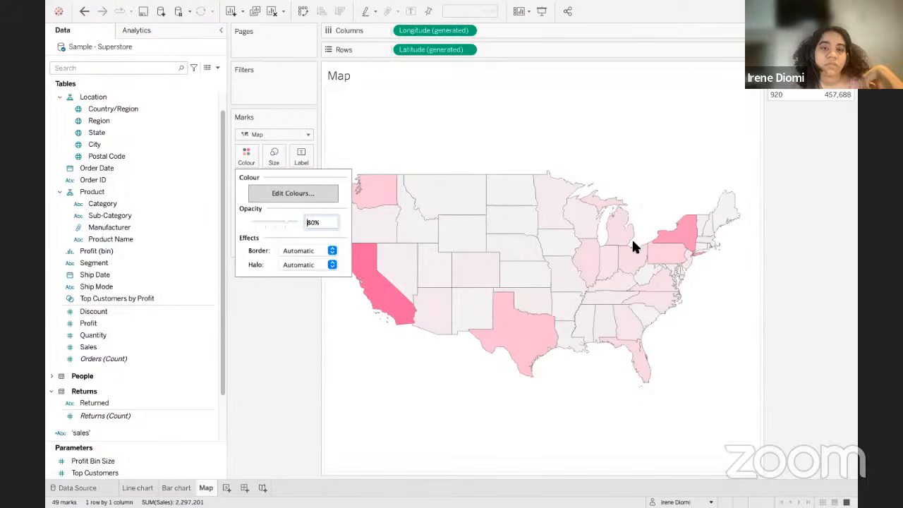
left_click(684, 337)
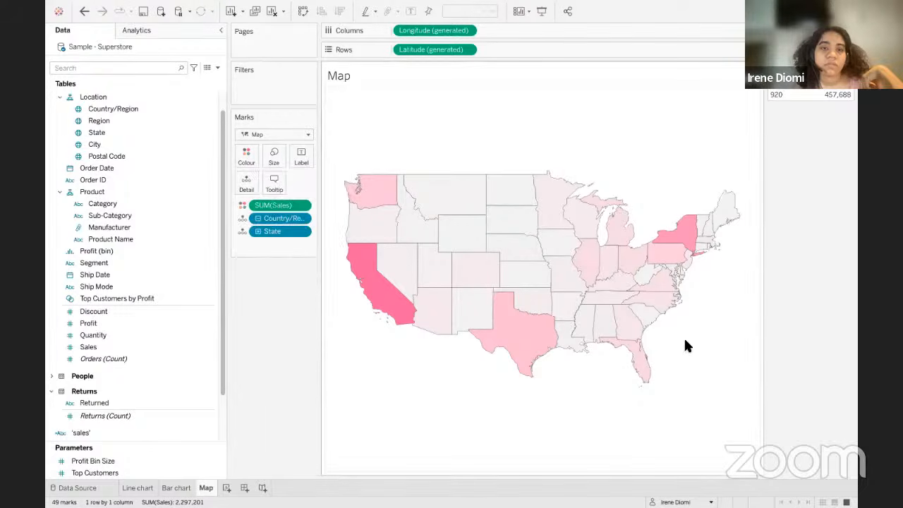
left_click(245, 158)
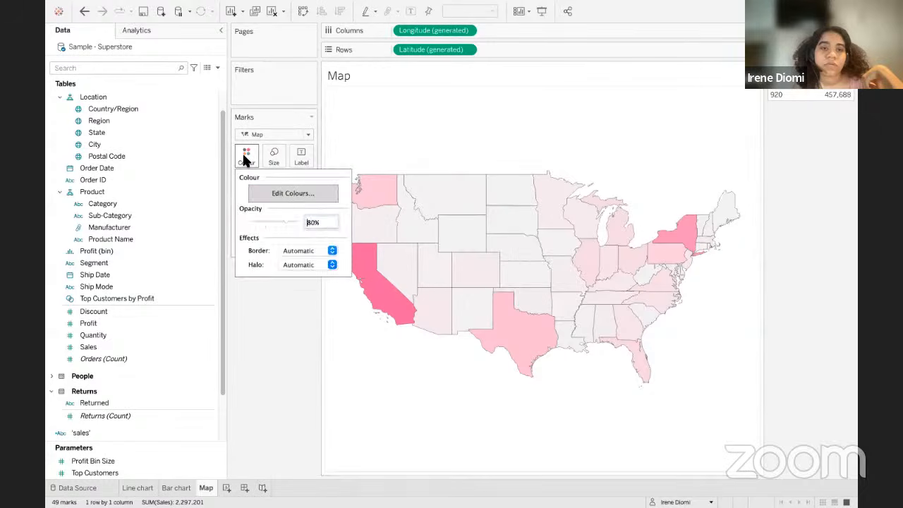
left_click(331, 251)
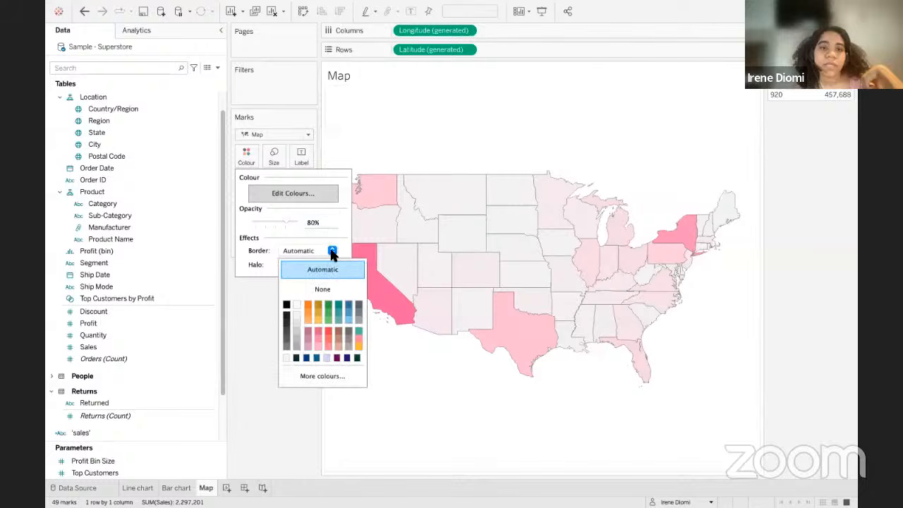
left_click(321, 290)
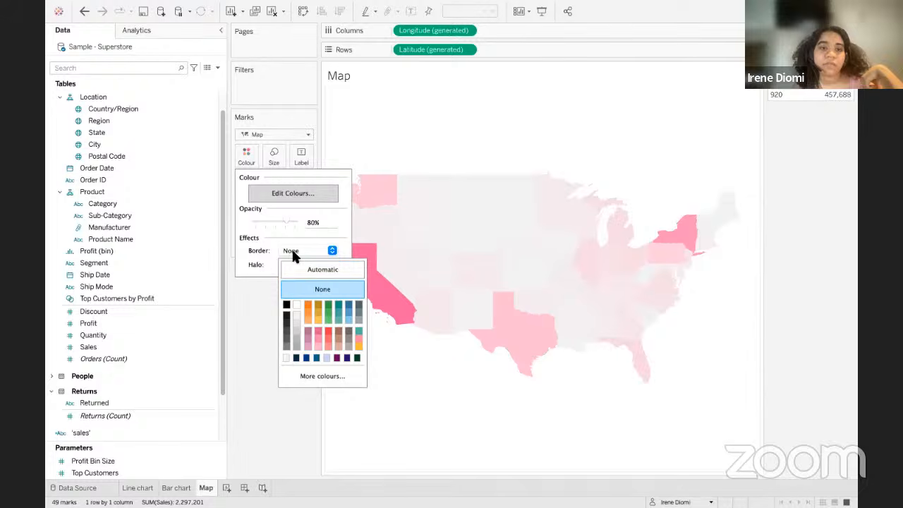
left_click(245, 254)
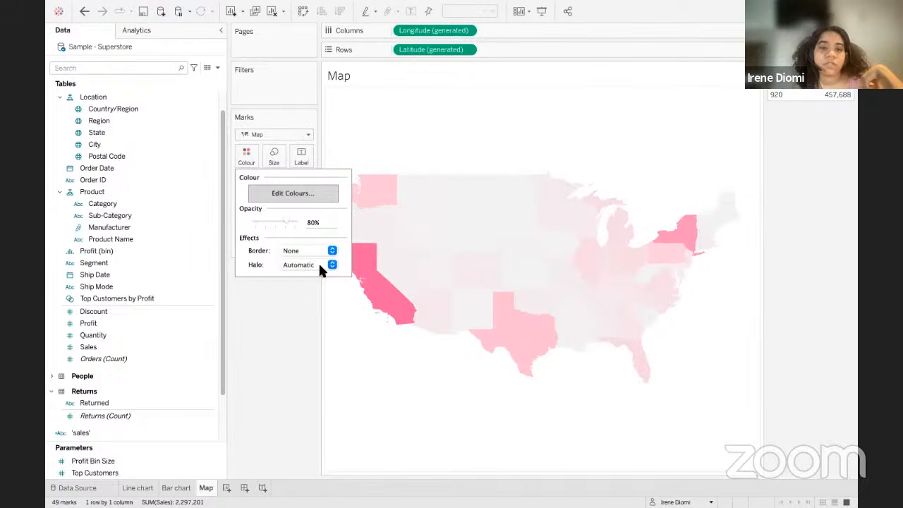
left_click(318, 263)
left_click(330, 303)
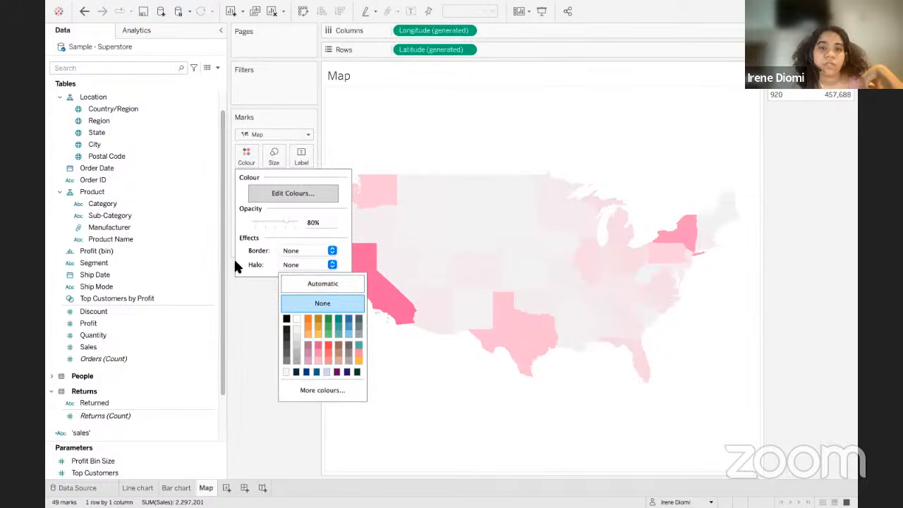
left_click(235, 259)
Give the state marks a light grey border colour.
left_click(309, 252)
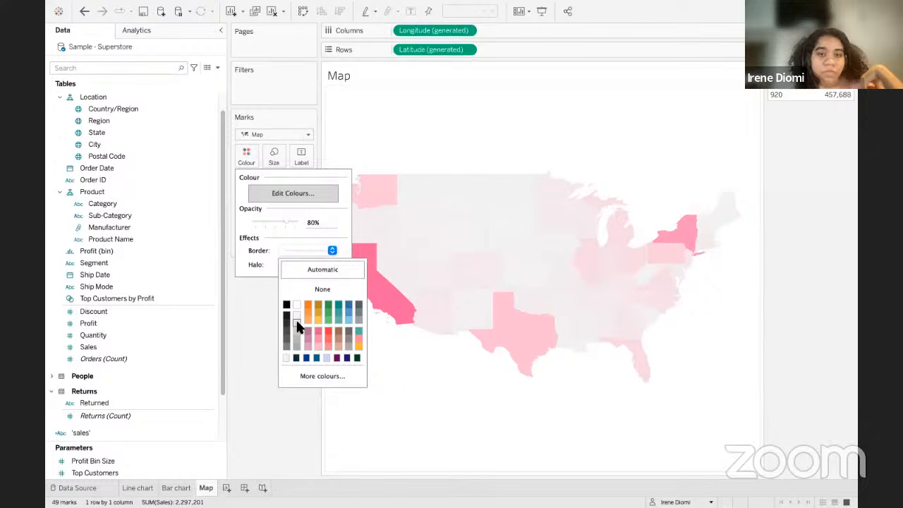
left_click(254, 252)
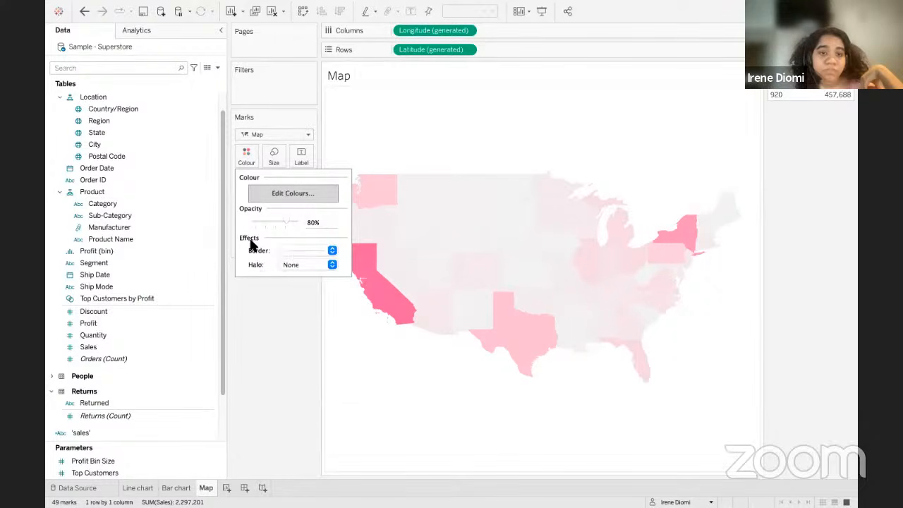
left_click(294, 254)
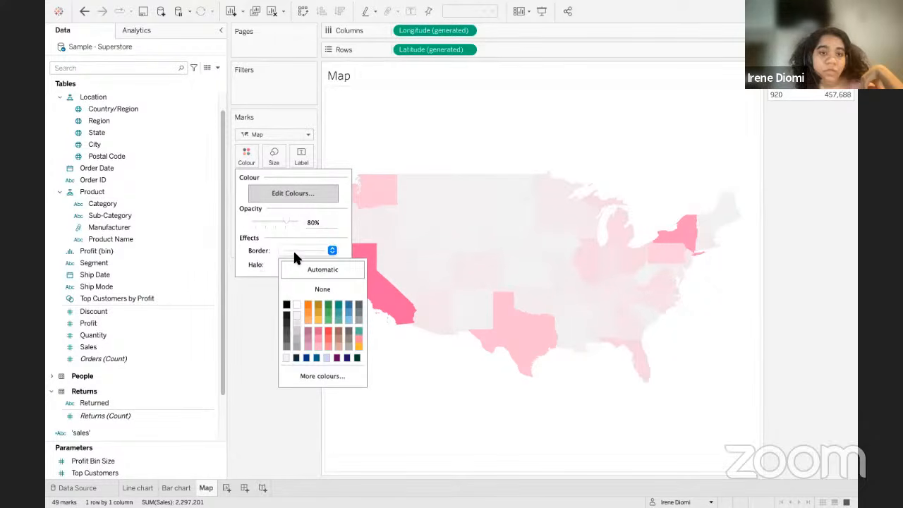
left_click(246, 254)
left_click(270, 331)
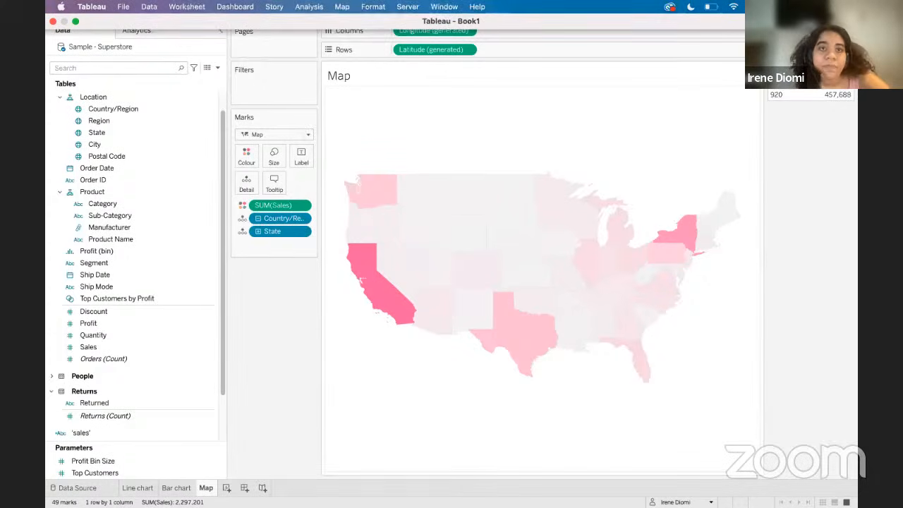
Switch the map background to the Outdoors style and reduce its washout to 0%.
left_click(342, 7)
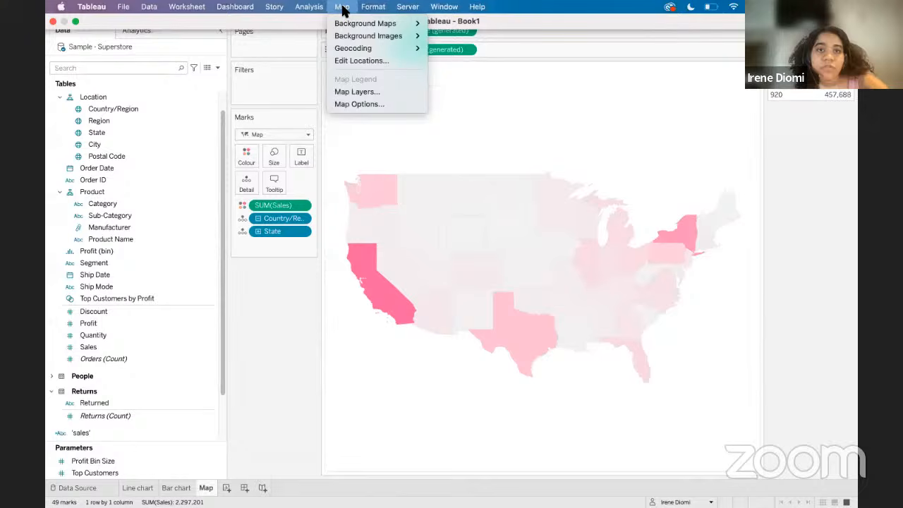
left_click(371, 94)
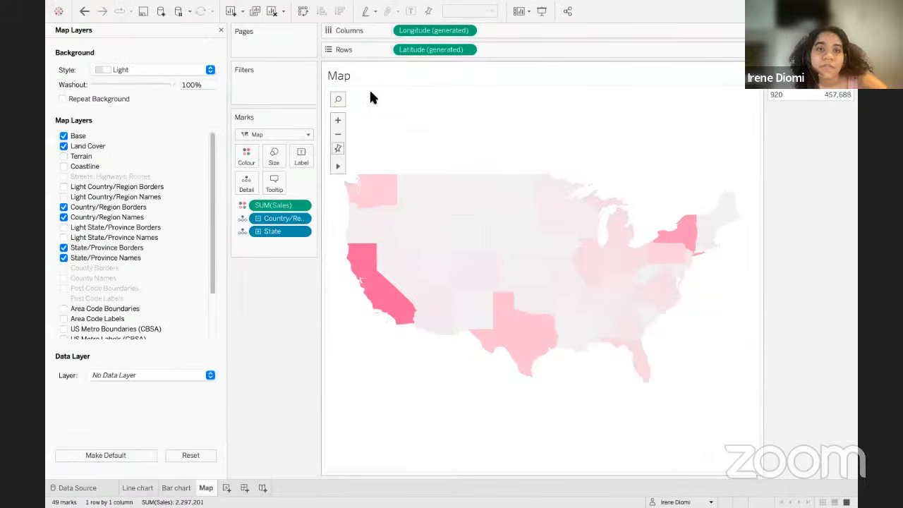
left_click(210, 72)
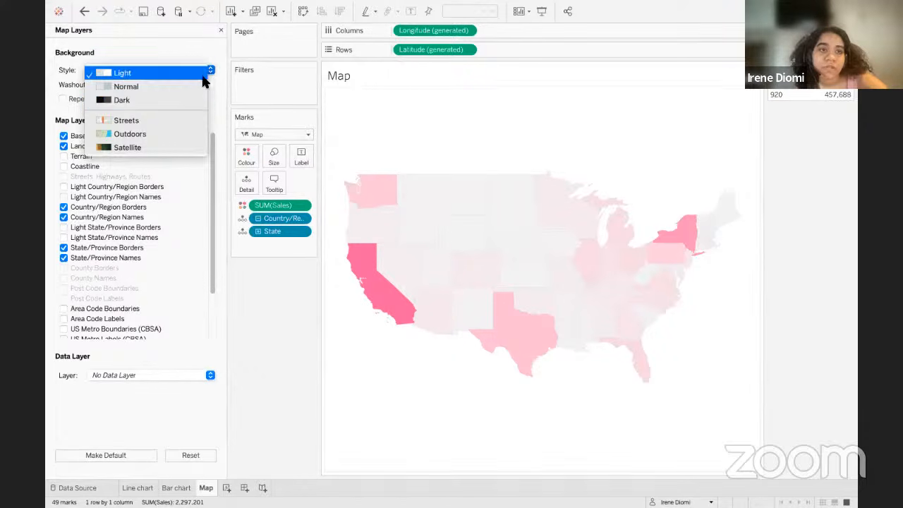
left_click(168, 136)
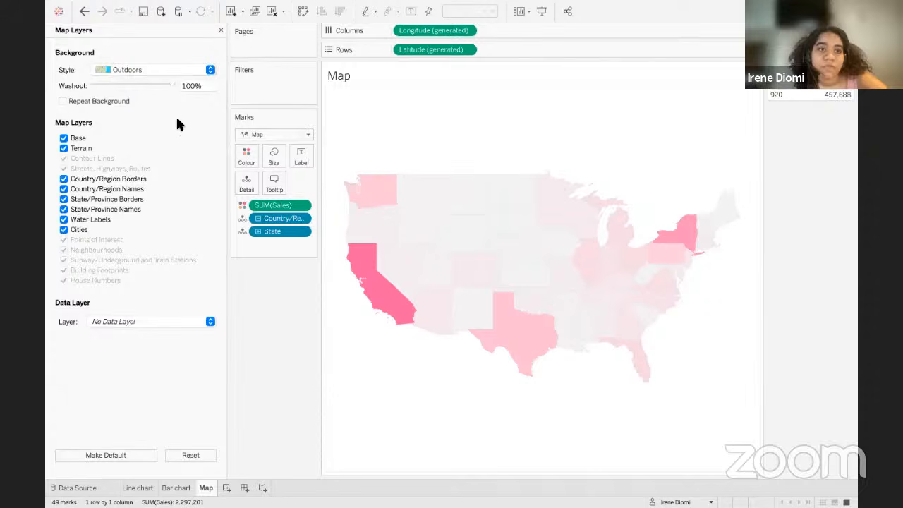
left_click_drag(167, 86, 92, 86)
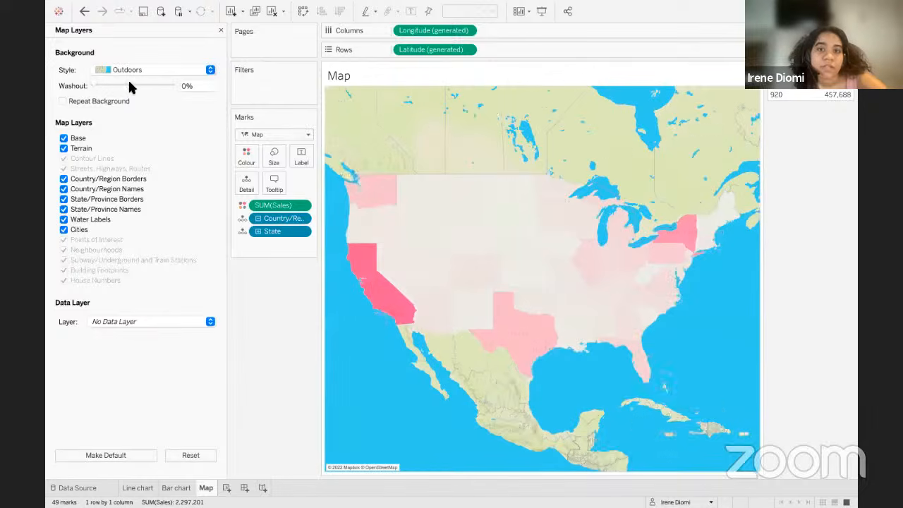
Switch the map background to the Satellite style and inspect the imagery around Mexico.
left_click(210, 69)
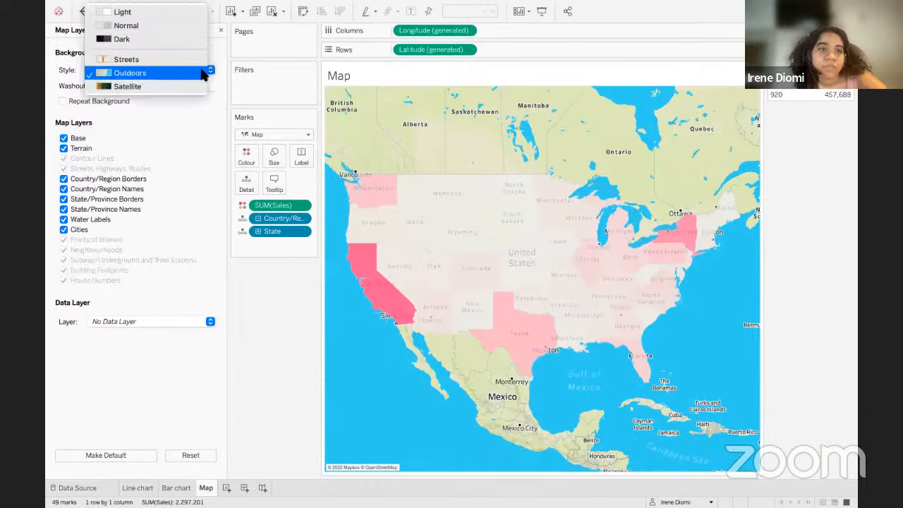
left_click(162, 87)
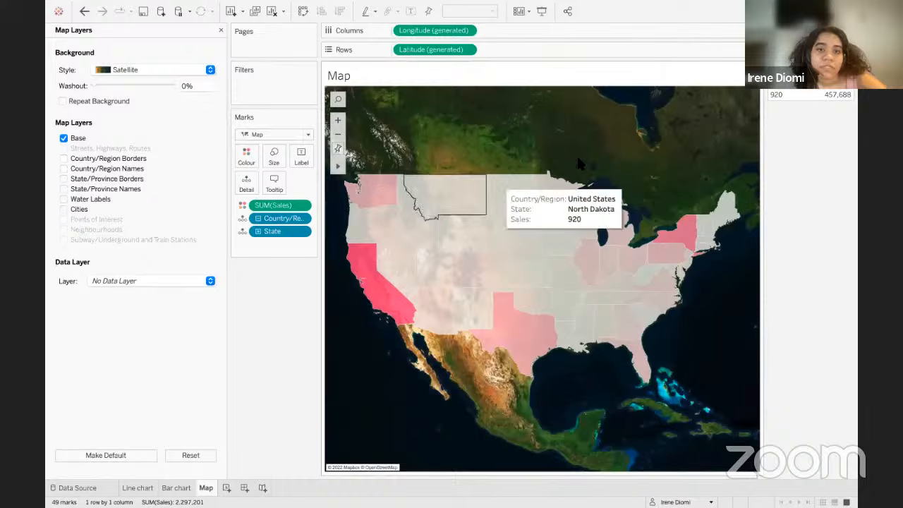
left_click_drag(748, 211, 622, 123)
left_click_drag(482, 256, 654, 187)
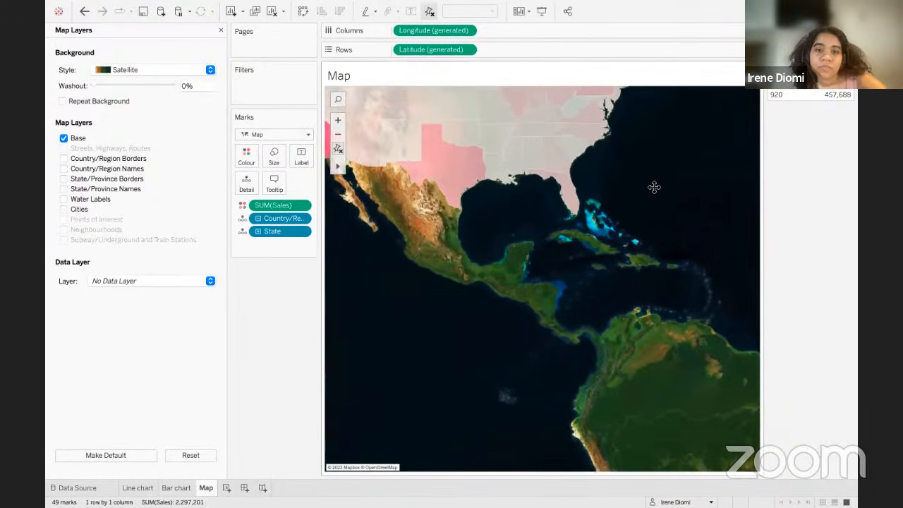
left_click_drag(498, 195, 483, 242)
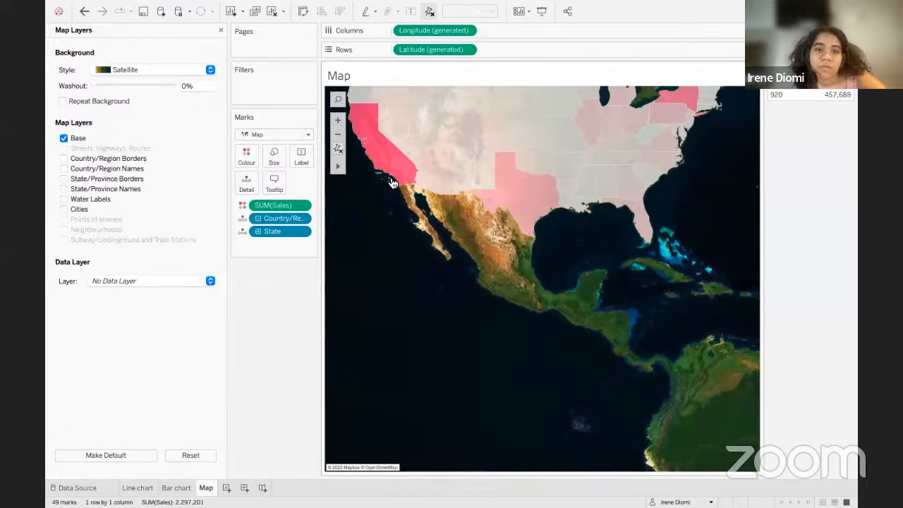
left_click(338, 121)
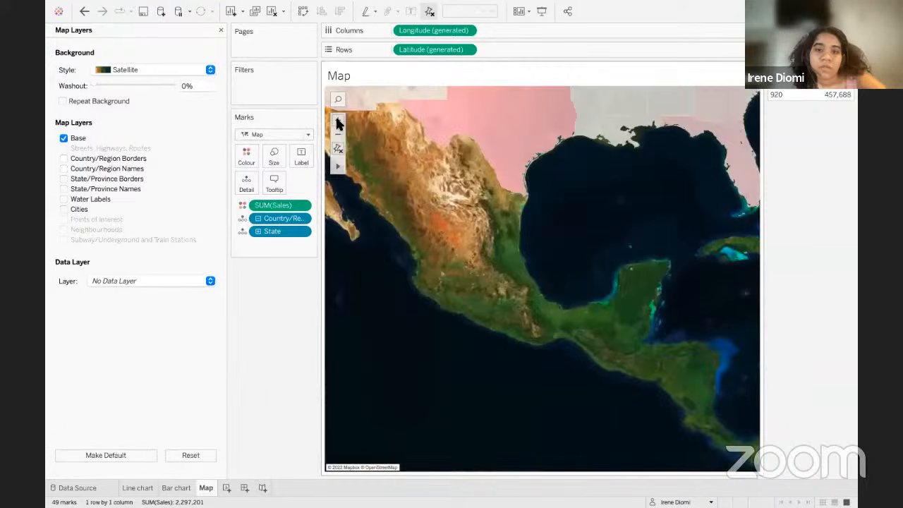
left_click(337, 122)
scroll(466, 229, "up", 2)
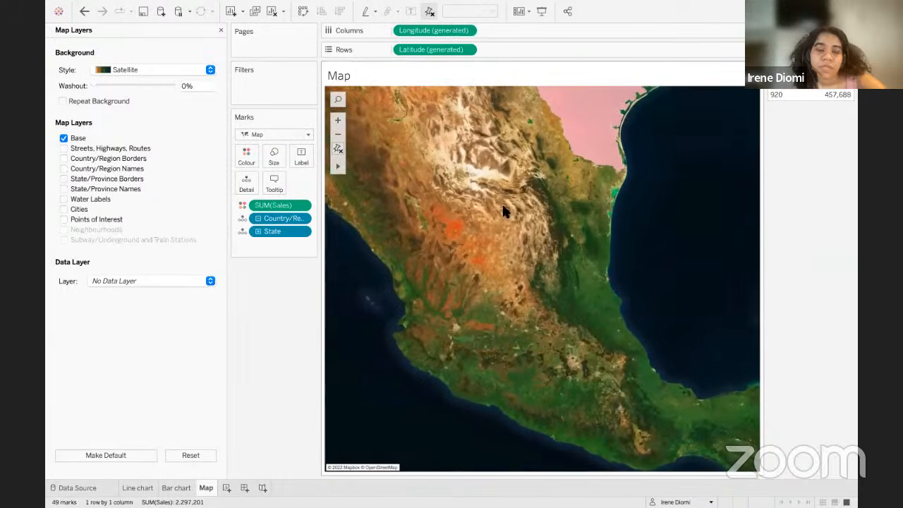
Examine the satellite imagery of central Mexico at close range, down to individual fields, roads and buildings.
left_click(337, 122)
left_click(337, 121)
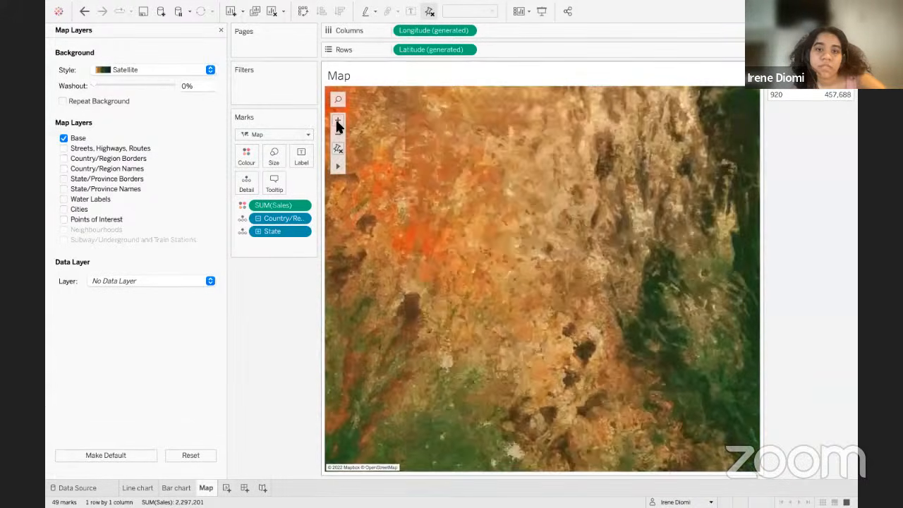
left_click(338, 122)
left_click(337, 121)
left_click(337, 121)
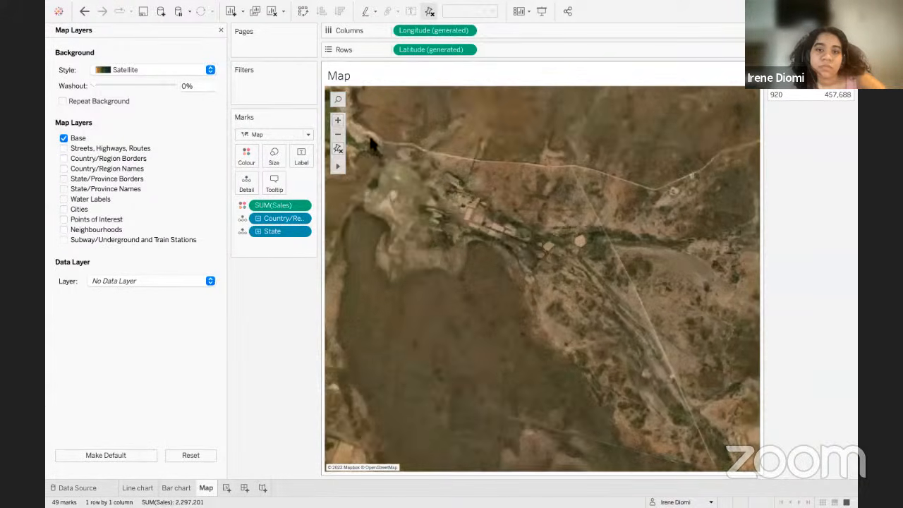
scroll(474, 209, "down", 3)
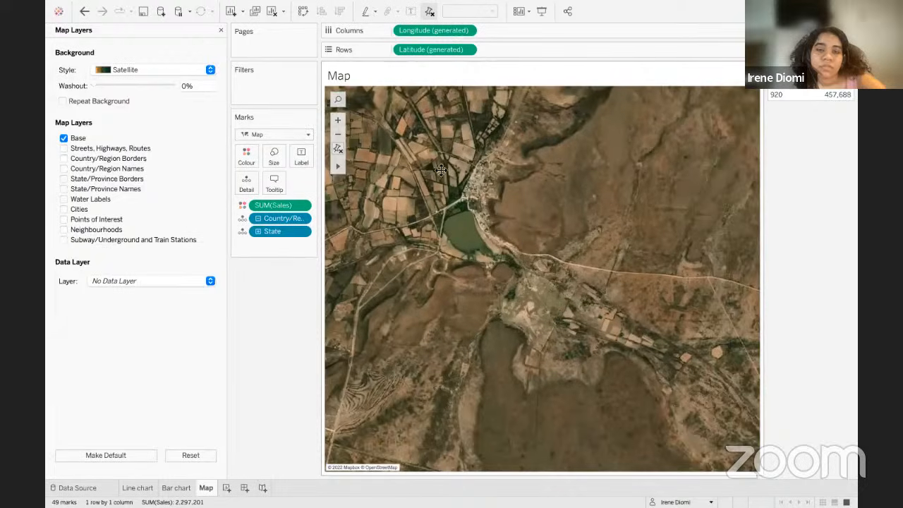
left_click_drag(440, 170, 565, 262)
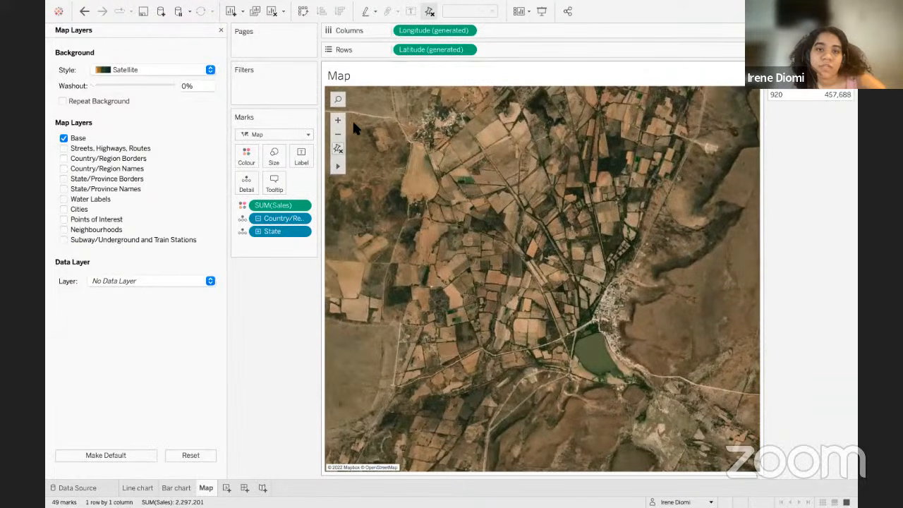
left_click(338, 121)
scroll(468, 182, "up", 3)
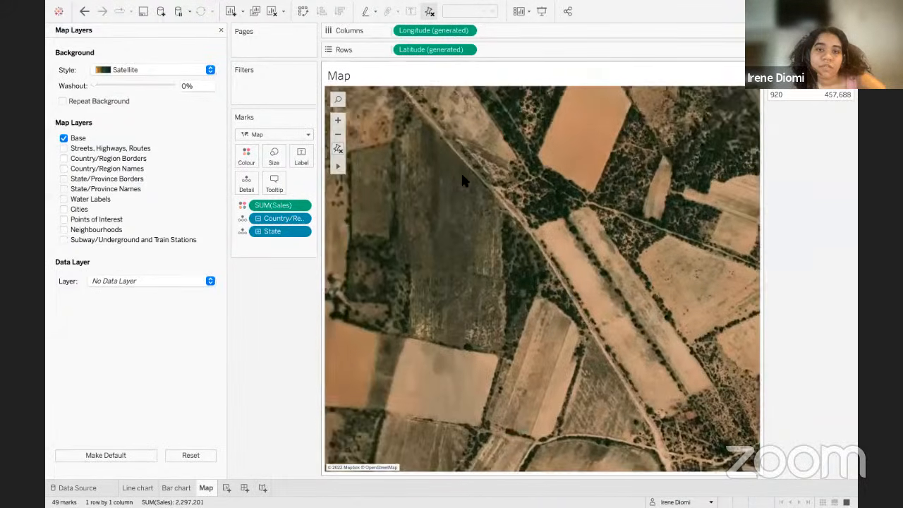
scroll(463, 181, "up", 2)
left_click_drag(462, 180, 496, 214)
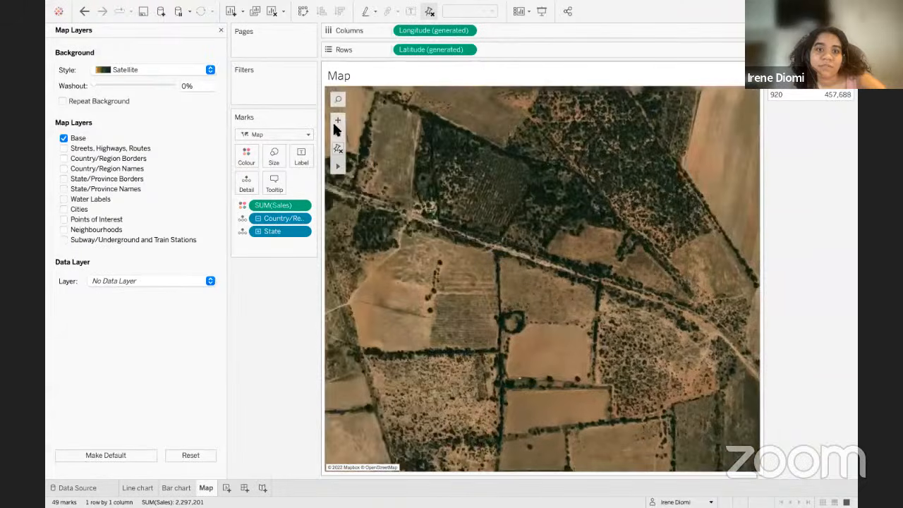
left_click(337, 121)
scroll(540, 250, "up", 2)
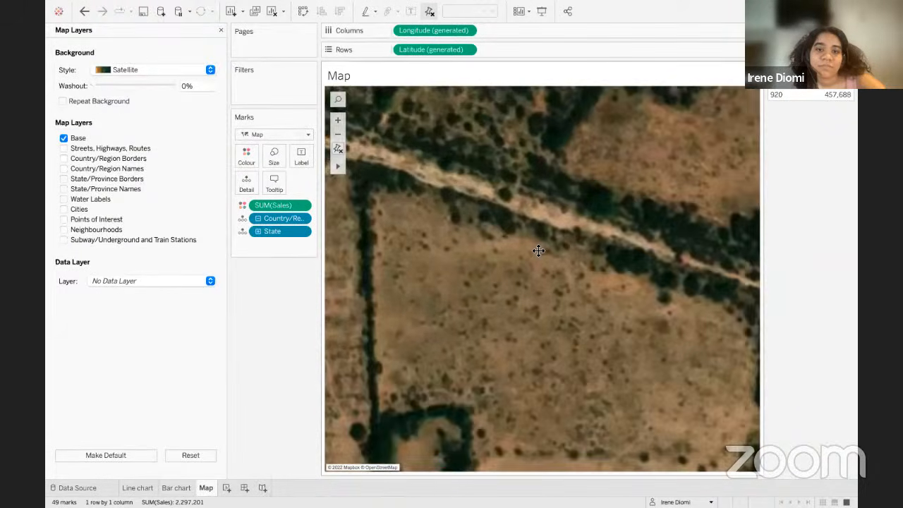
scroll(460, 178, "down", 2)
scroll(441, 168, "up", 2)
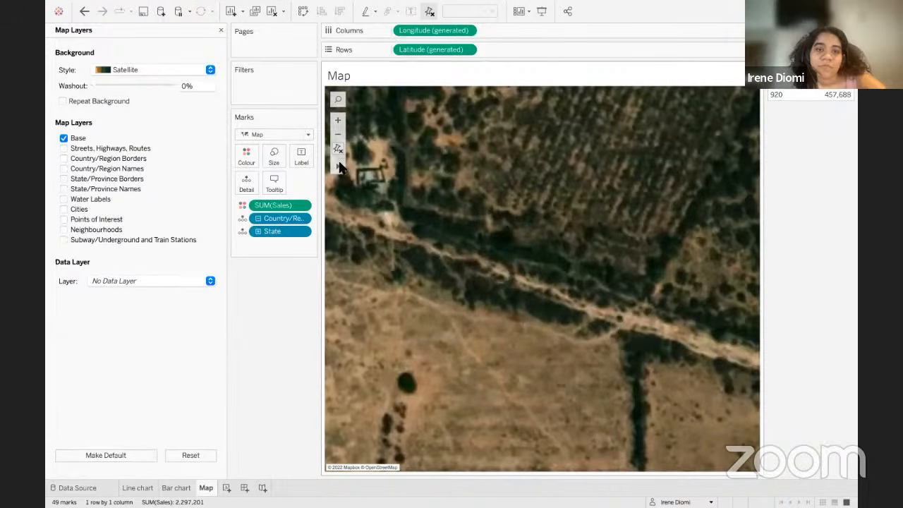
left_click(210, 70)
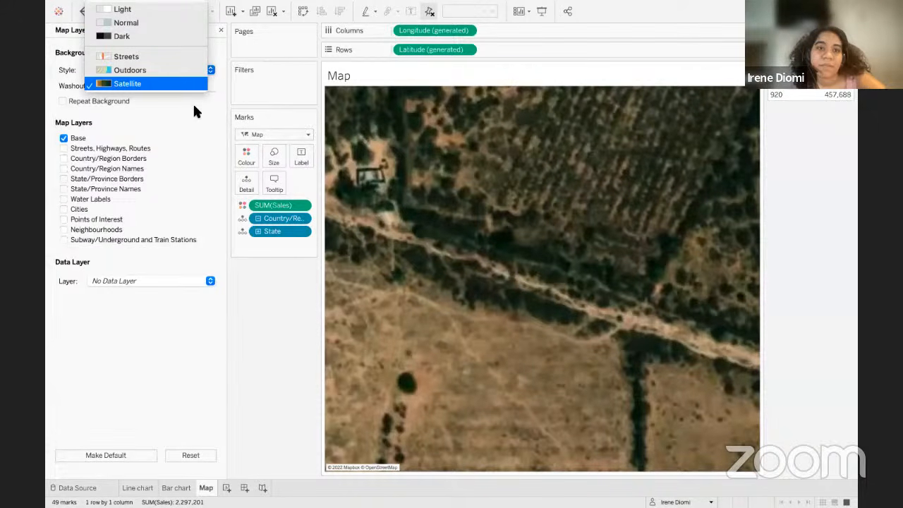
left_click(199, 124)
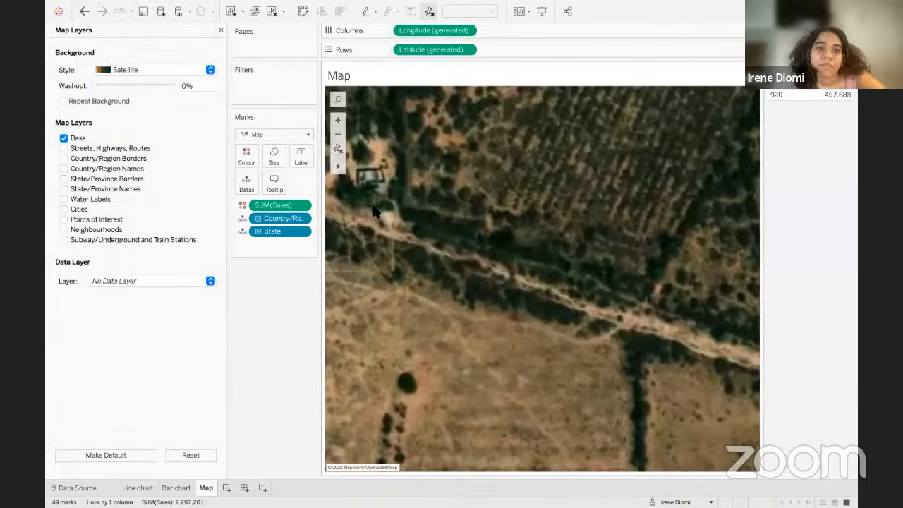
Zoom the satellite map out until the whole United States and its surroundings are in view.
left_click(339, 135)
left_click(338, 135)
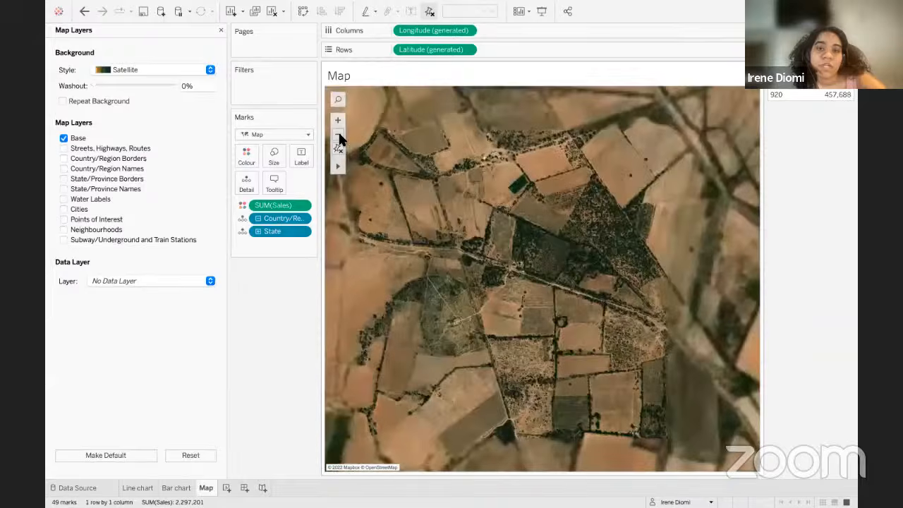
left_click(338, 136)
left_click(339, 136)
left_click(338, 136)
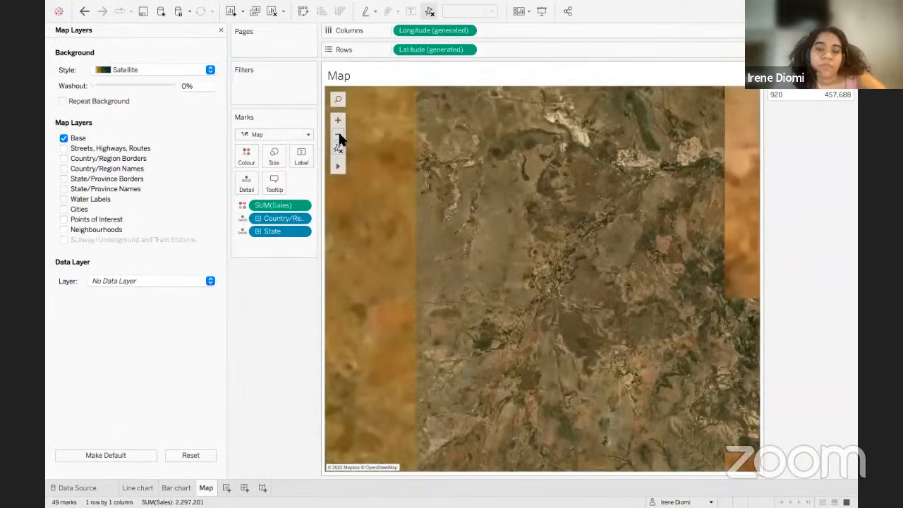
left_click(338, 137)
left_click(339, 136)
left_click(338, 136)
left_click(339, 136)
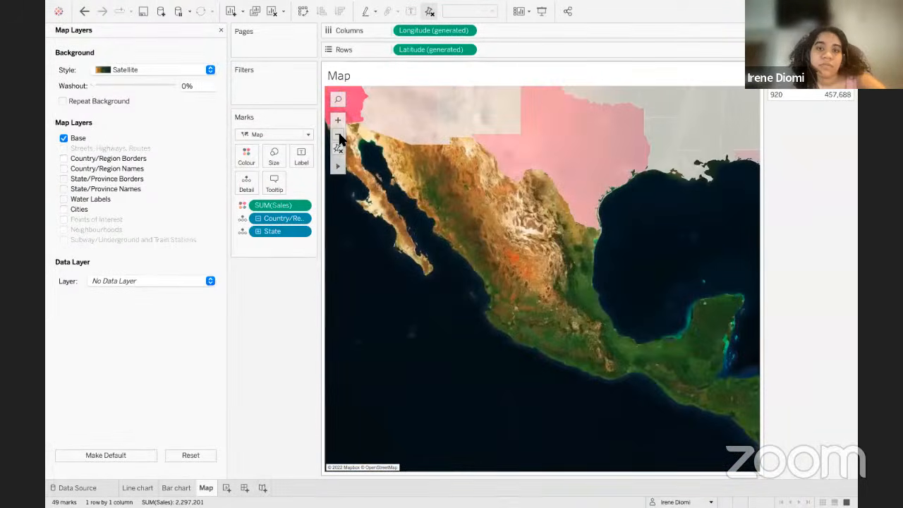
left_click(339, 136)
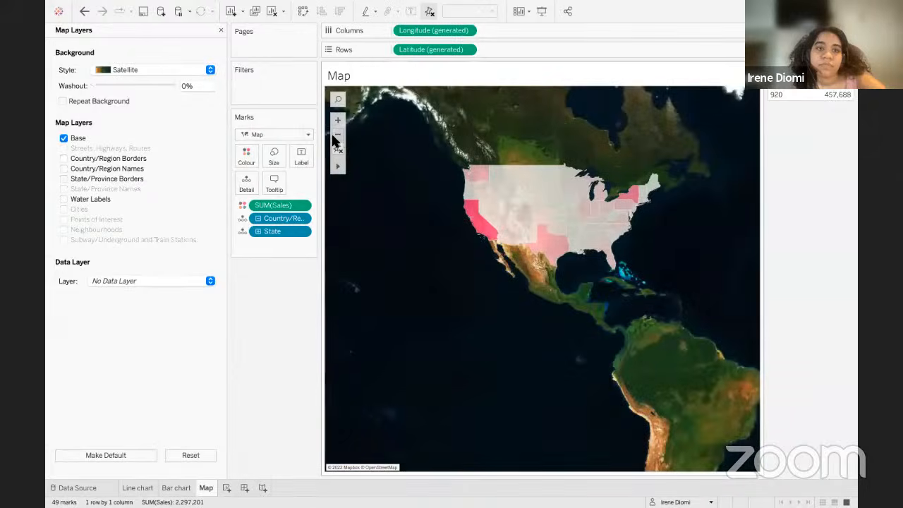
Try the Outdoors, Streets and Dark background styles on the map.
left_click(211, 70)
left_click(177, 68)
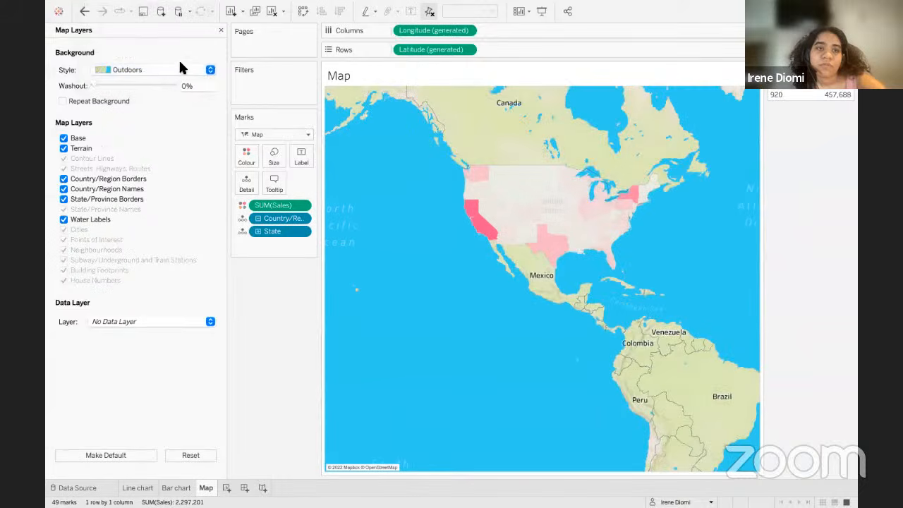
left_click(210, 72)
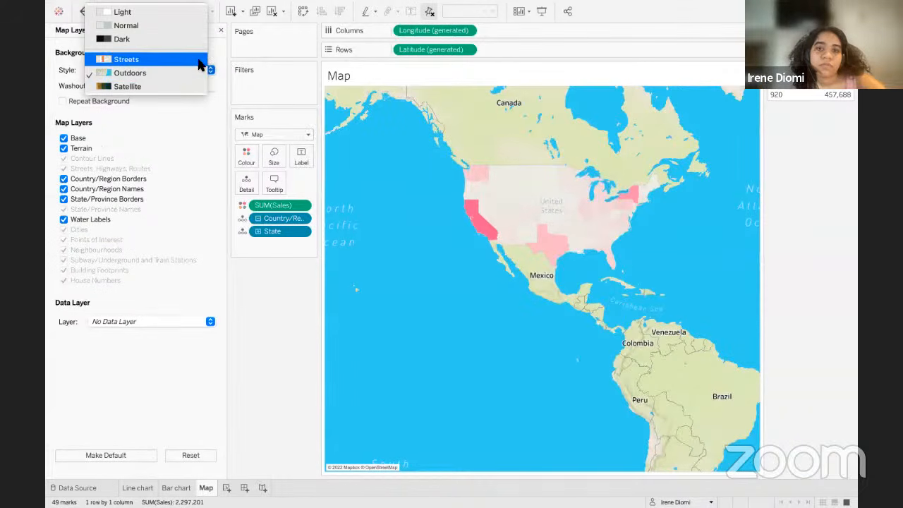
left_click(199, 65)
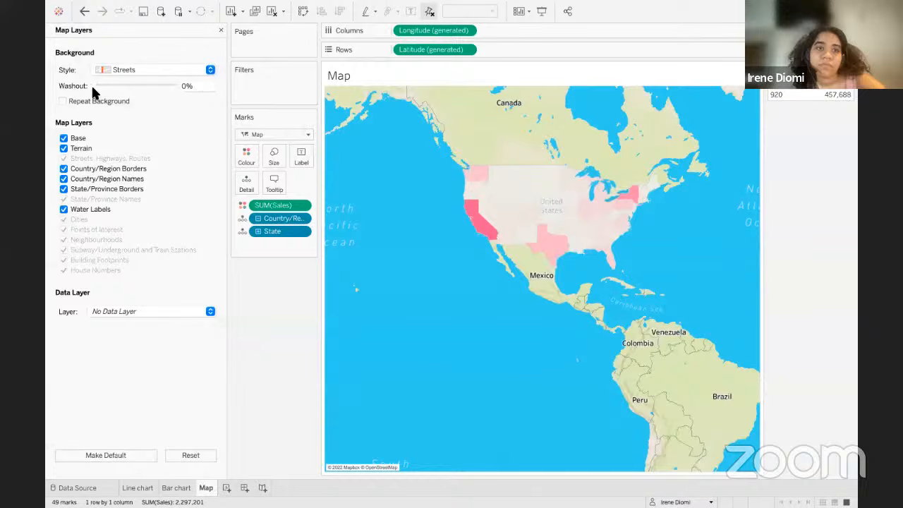
left_click(211, 70)
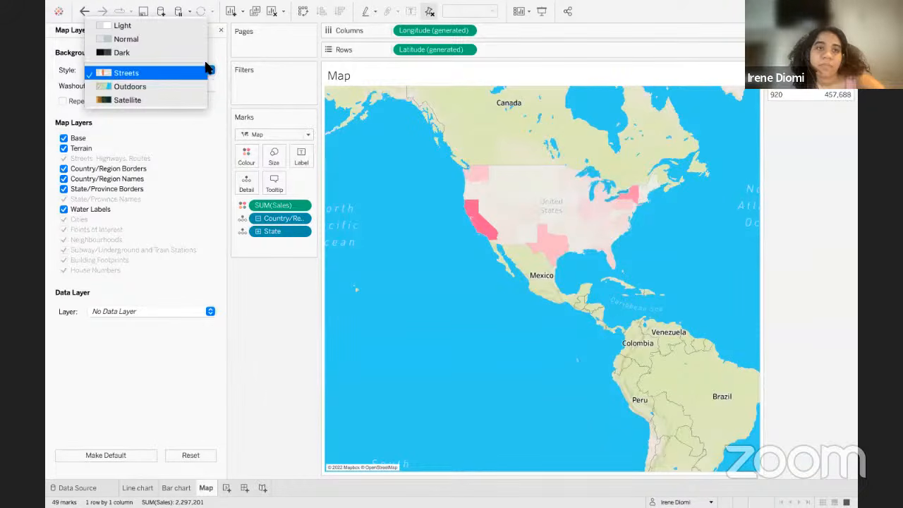
left_click(197, 53)
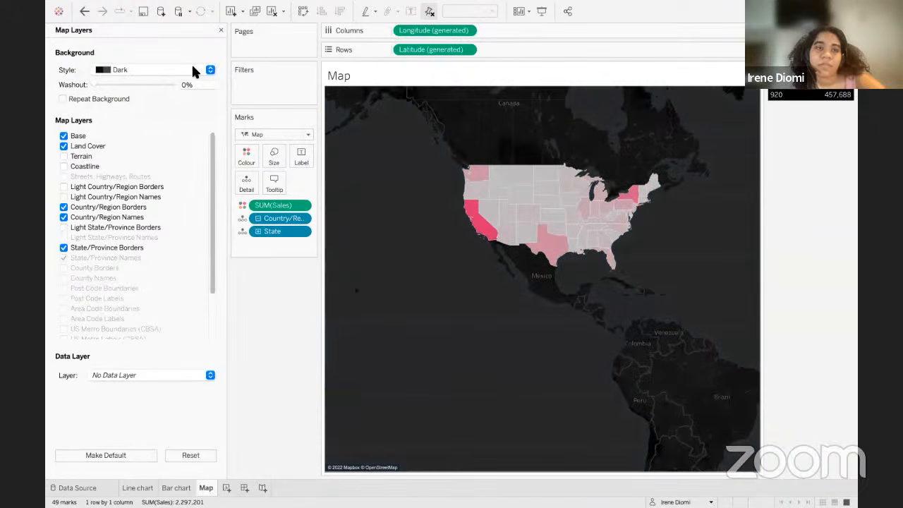
Switch the map background to the Light style and raise its washout to 100%.
left_click(210, 69)
left_click(188, 36)
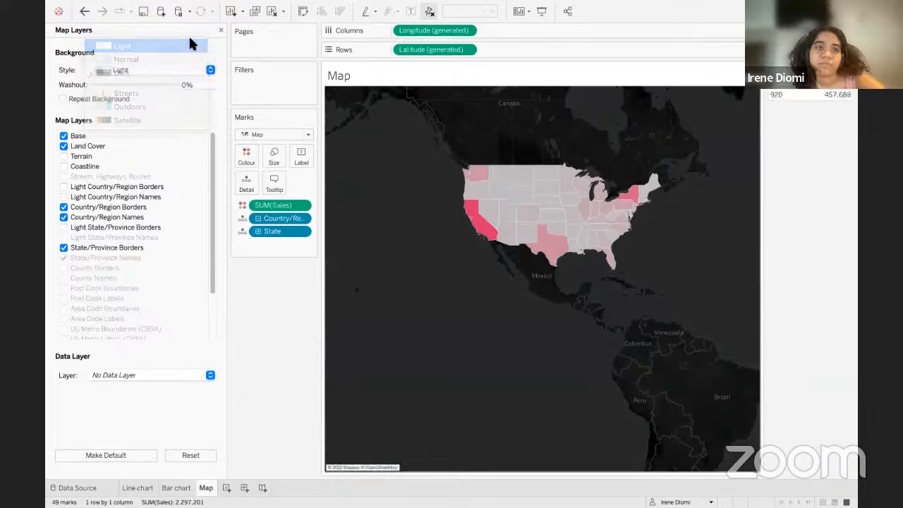
left_click_drag(92, 83, 191, 85)
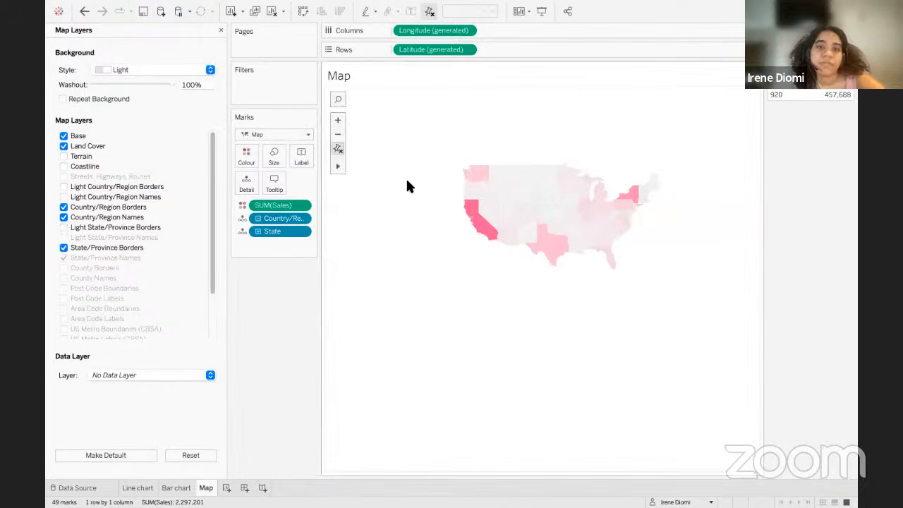
Reset the map view to fit the US states and close the map layer settings.
left_click(338, 147)
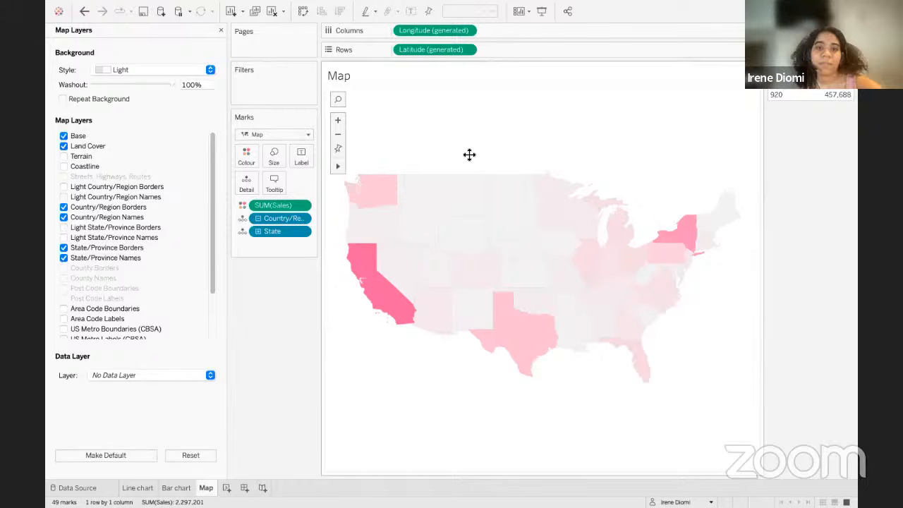
left_click_drag(468, 153, 637, 115)
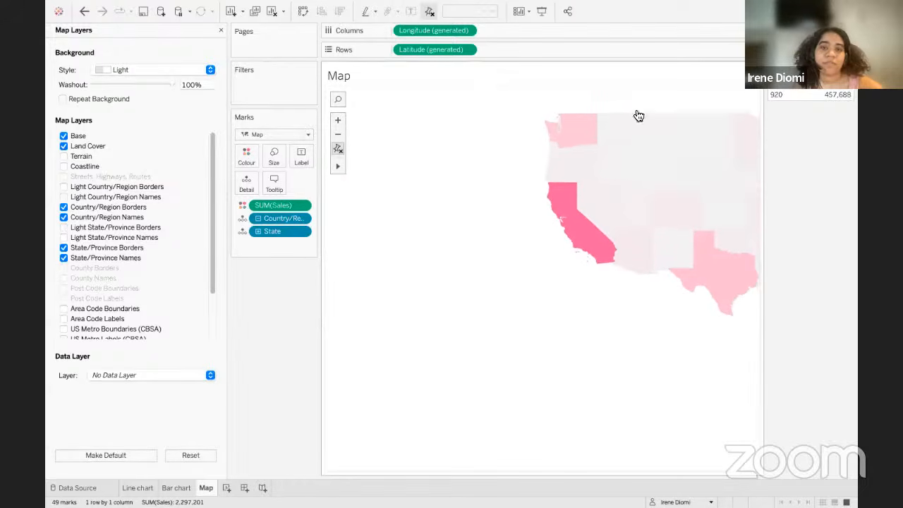
left_click(338, 149)
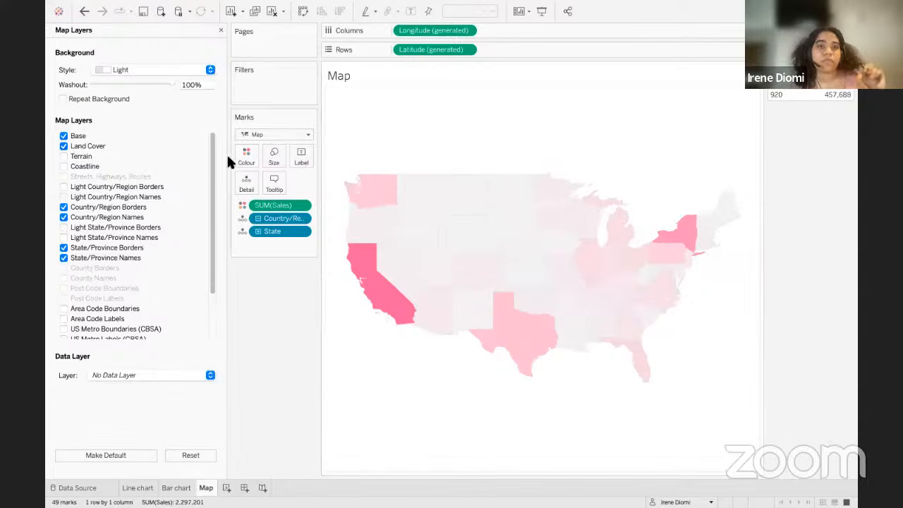
left_click(220, 28)
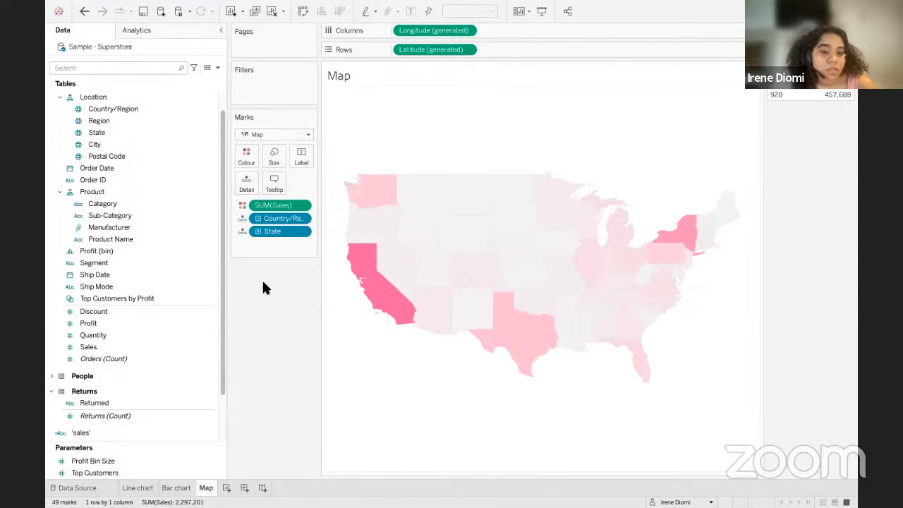
Create a new dashboard and delete its Phone layout.
left_click(245, 488)
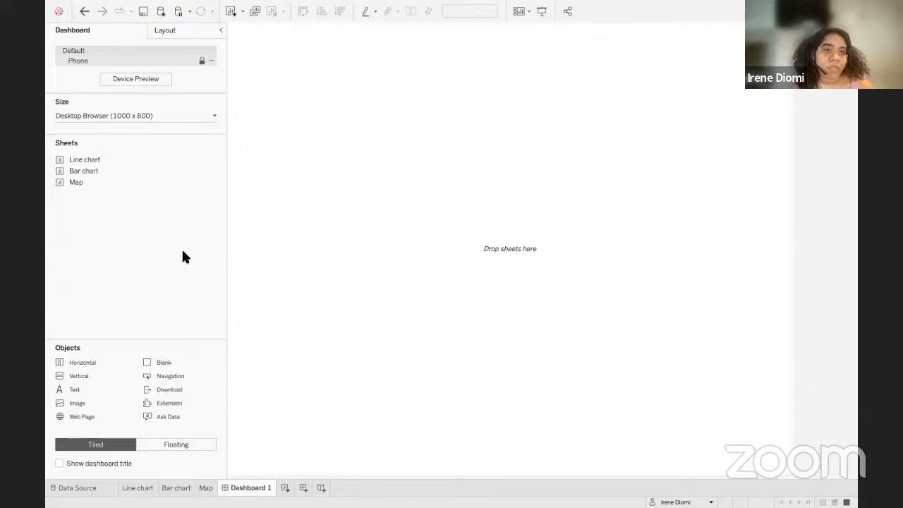
left_click(152, 51)
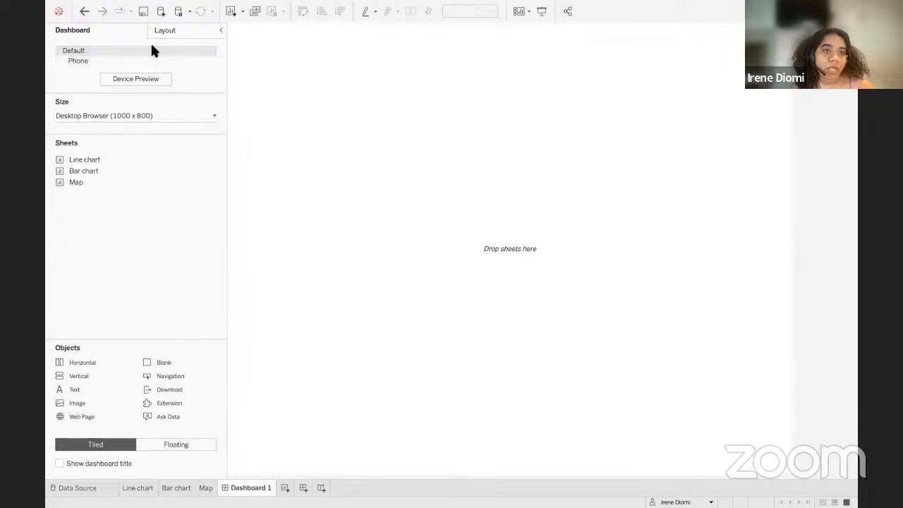
left_click(88, 60)
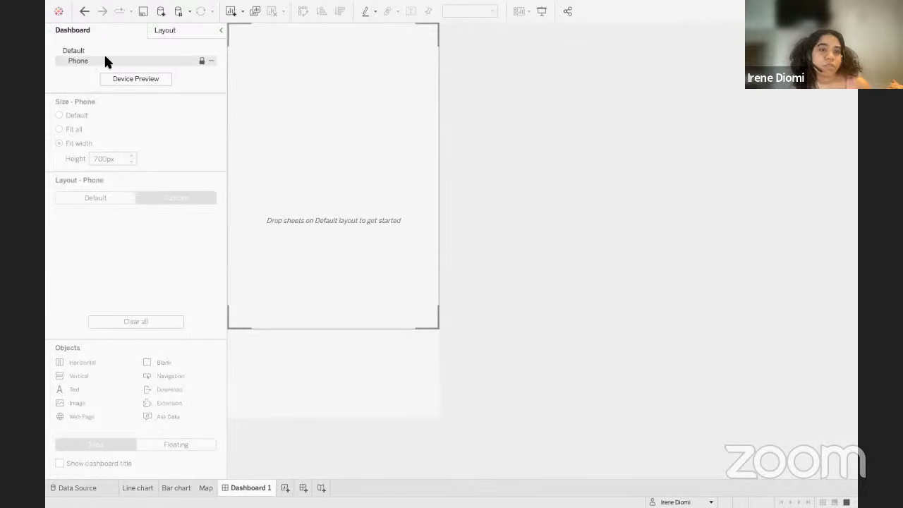
left_click(210, 61)
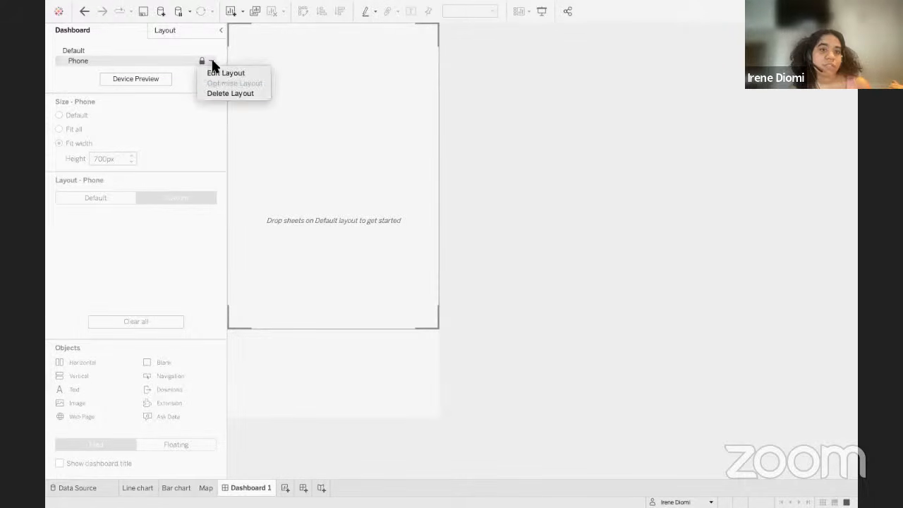
left_click(223, 94)
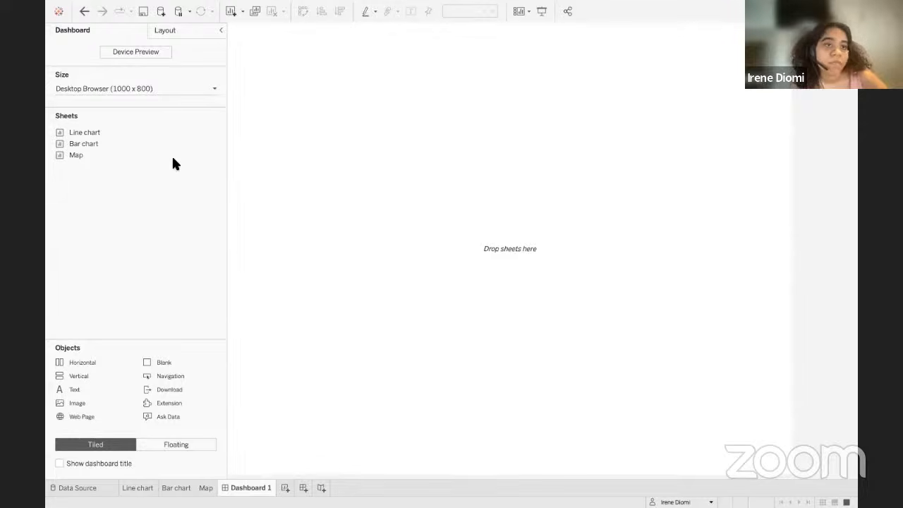
Set the dashboard's fixed width to 900 px.
left_click(173, 89)
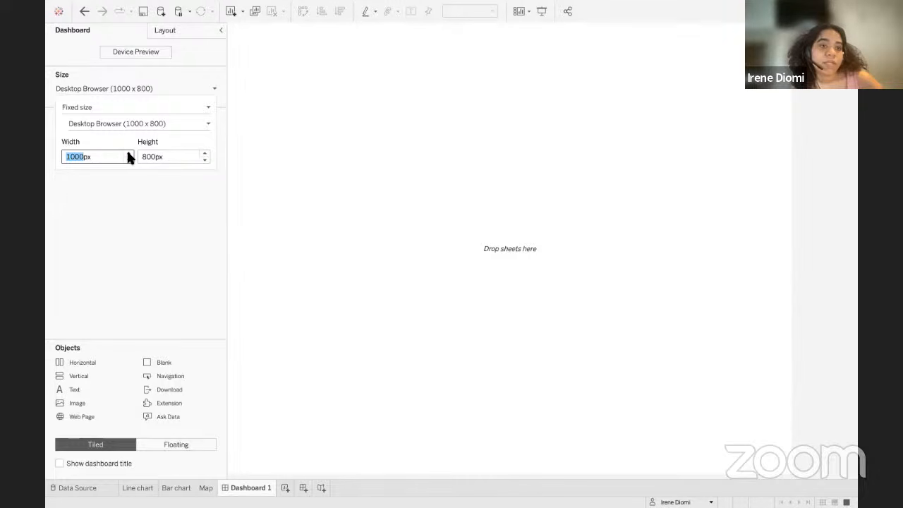
type("1200")
key("Return")
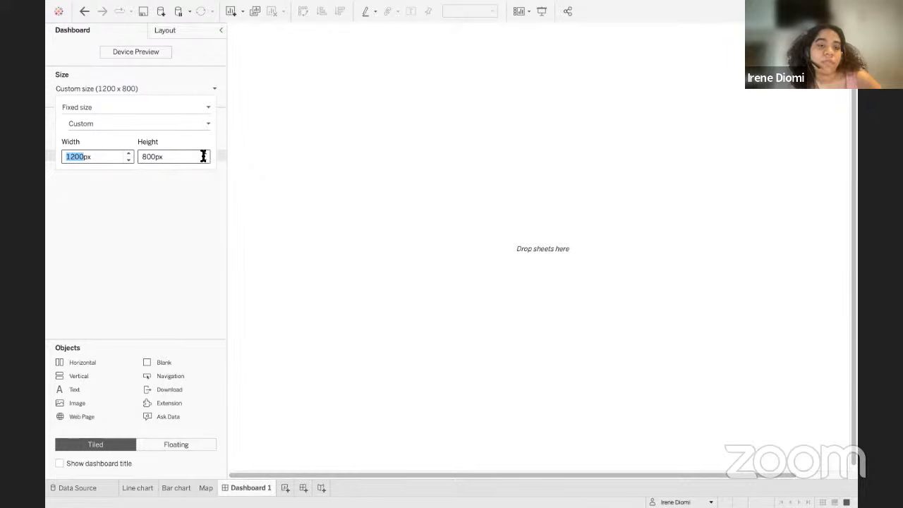
left_click(128, 160)
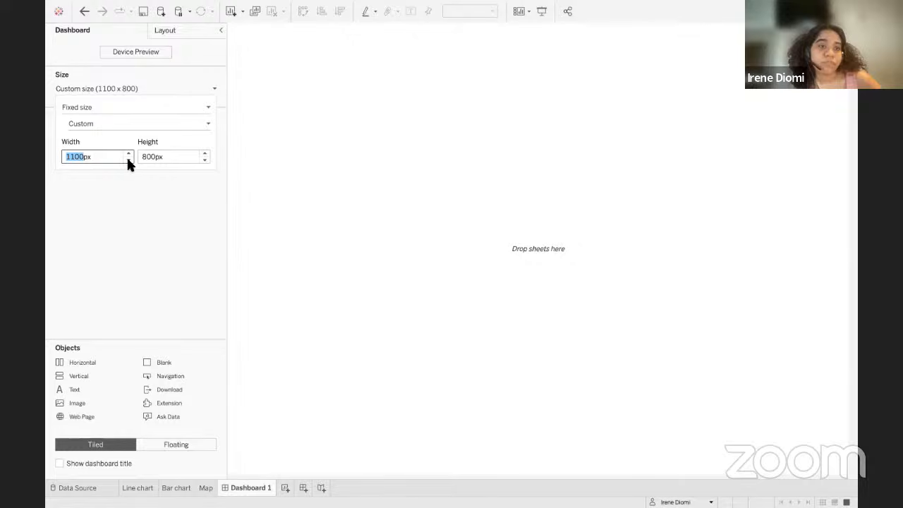
left_click(129, 160)
left_click(128, 160)
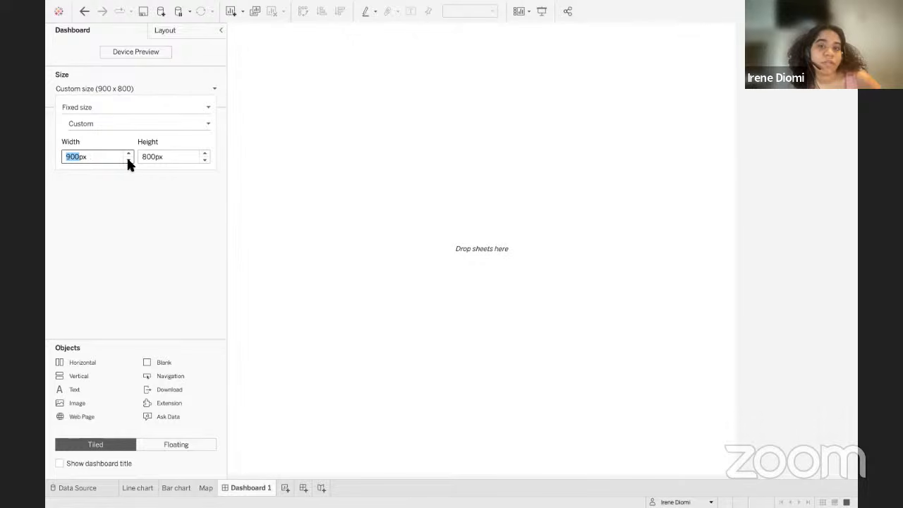
left_click(122, 225)
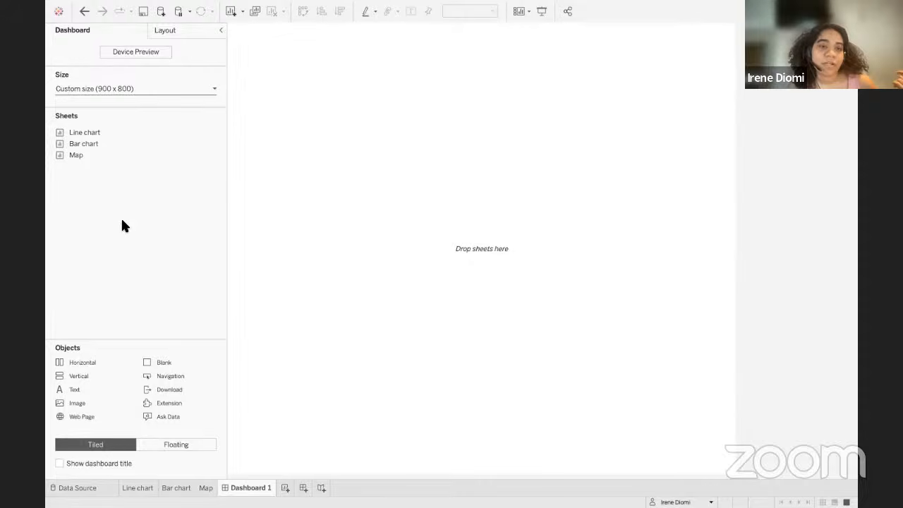
Add the Line chart, Bar chart and Map sheets to the empty dashboard, stacked one below the other in that order.
mouse_move(107, 131)
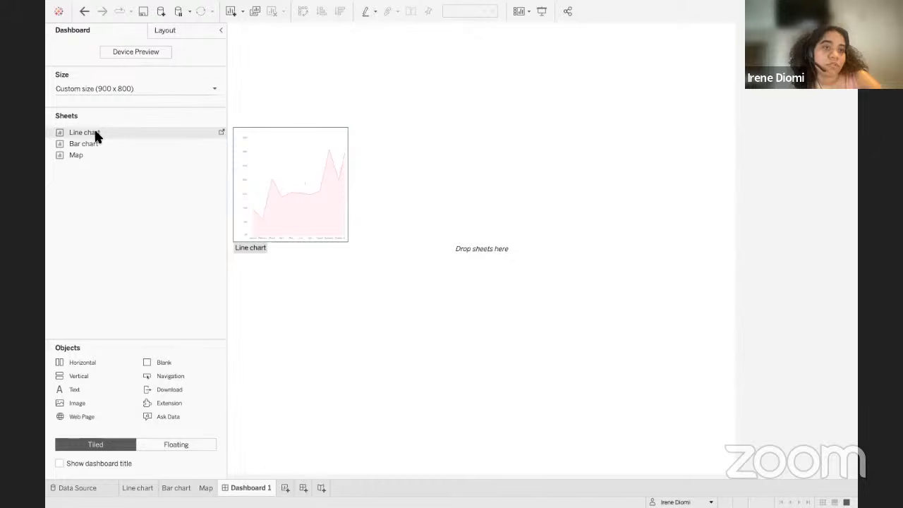
left_click_drag(98, 130, 295, 110)
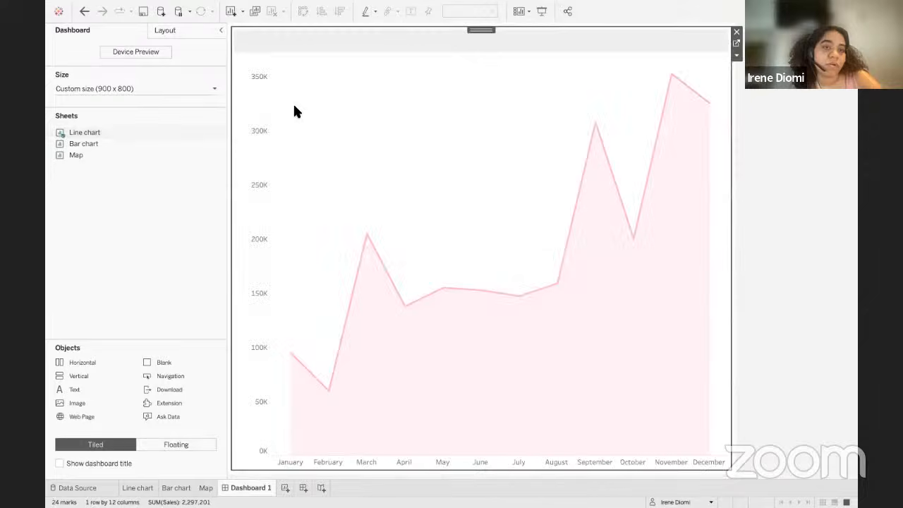
left_click_drag(99, 144, 402, 423)
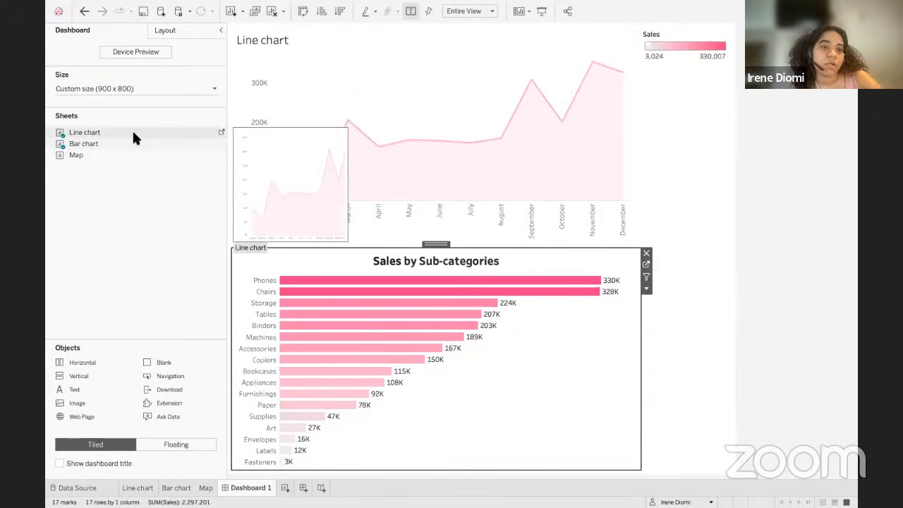
mouse_move(88, 154)
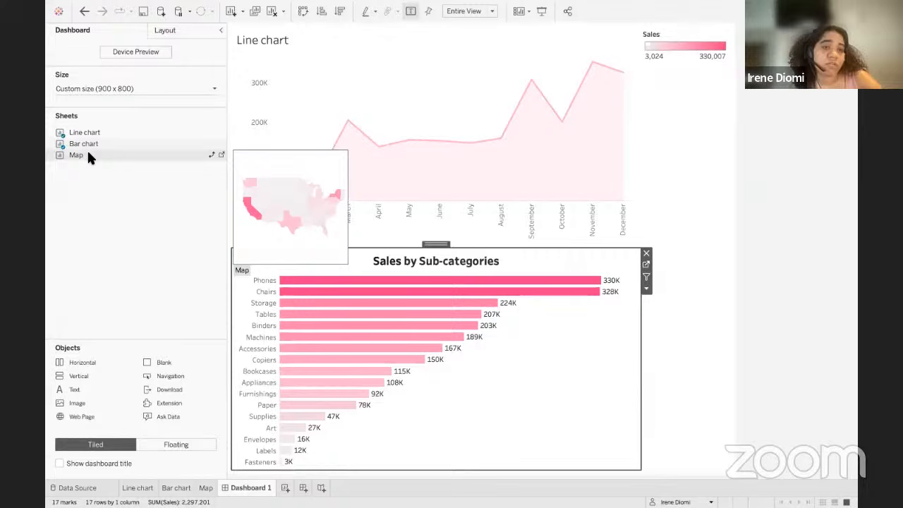
left_click(88, 155)
mouse_move(80, 156)
left_mouse_down()
mouse_move(305, 236)
mouse_move(393, 322)
mouse_move(395, 388)
mouse_move(407, 403)
left_mouse_up()
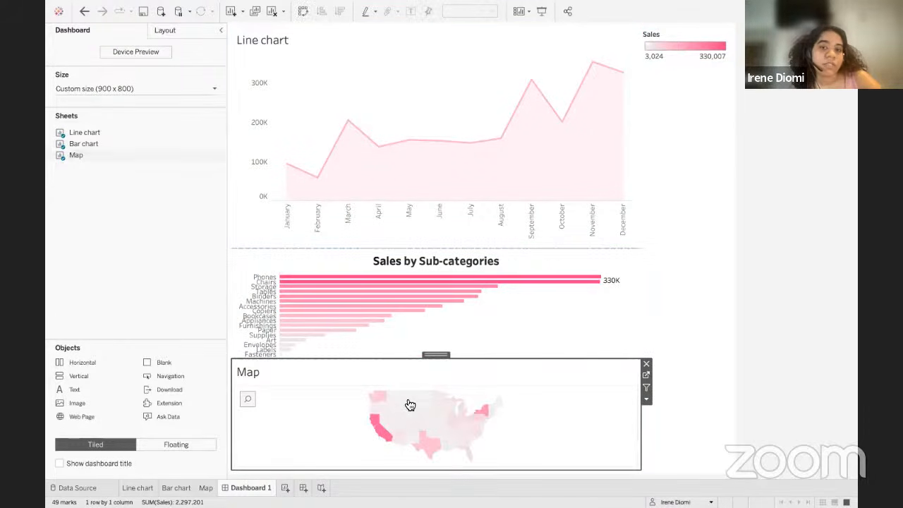
Reduce the line chart's height in the dashboard and enlarge the map by moving its upper border upward.
left_click_drag(451, 247, 454, 167)
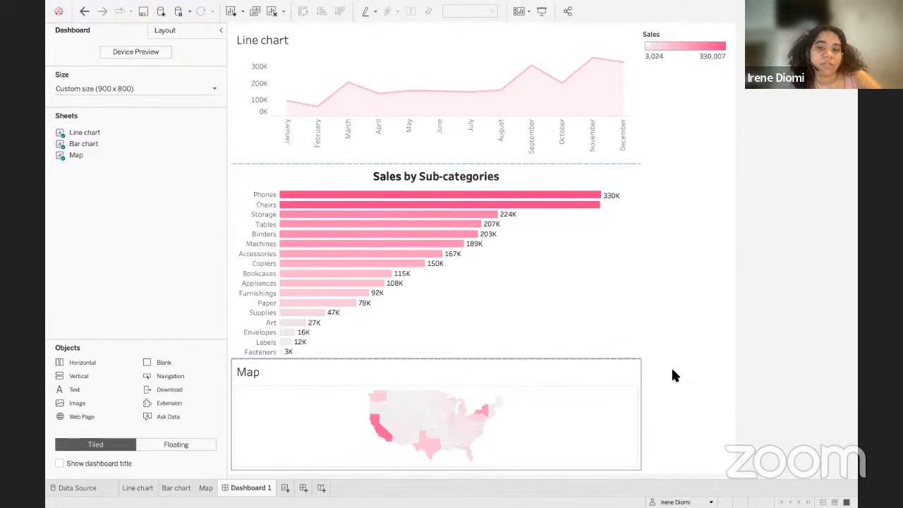
left_click(463, 363)
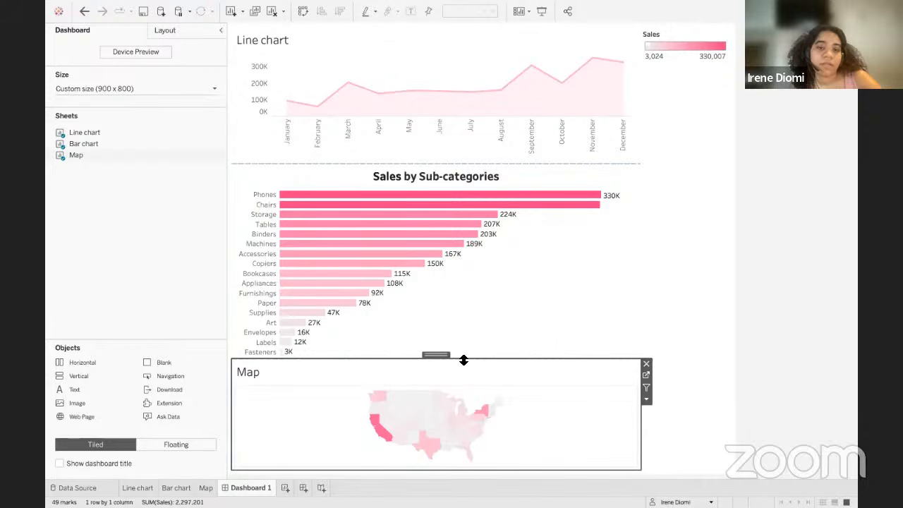
left_click_drag(461, 359, 477, 323)
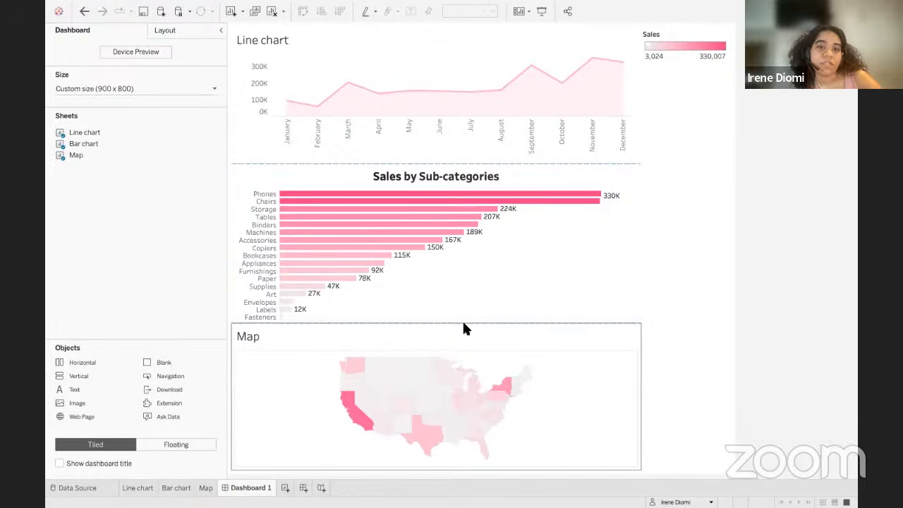
left_click(540, 302)
Move the line chart beside the bar chart, on its left, so both share the row above the map.
left_click(549, 48)
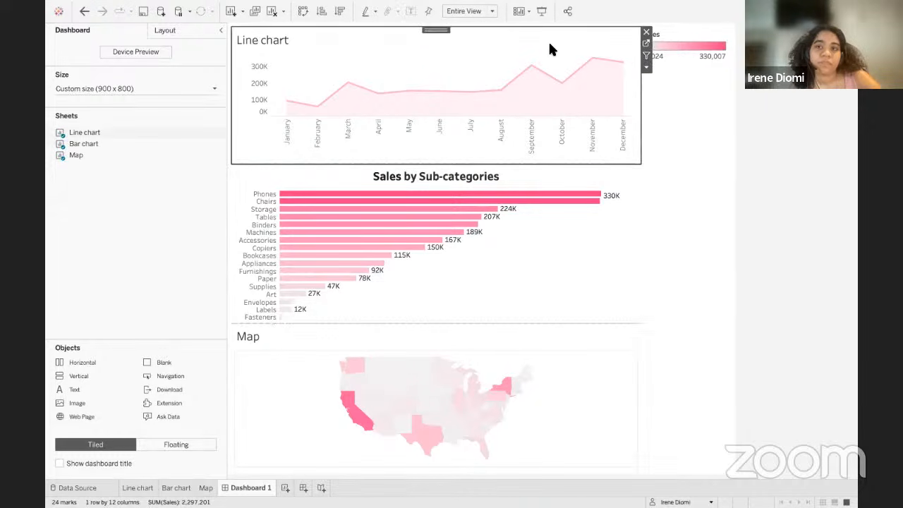
mouse_move(440, 38)
left_mouse_down()
mouse_move(522, 210)
mouse_move(257, 194)
left_mouse_up()
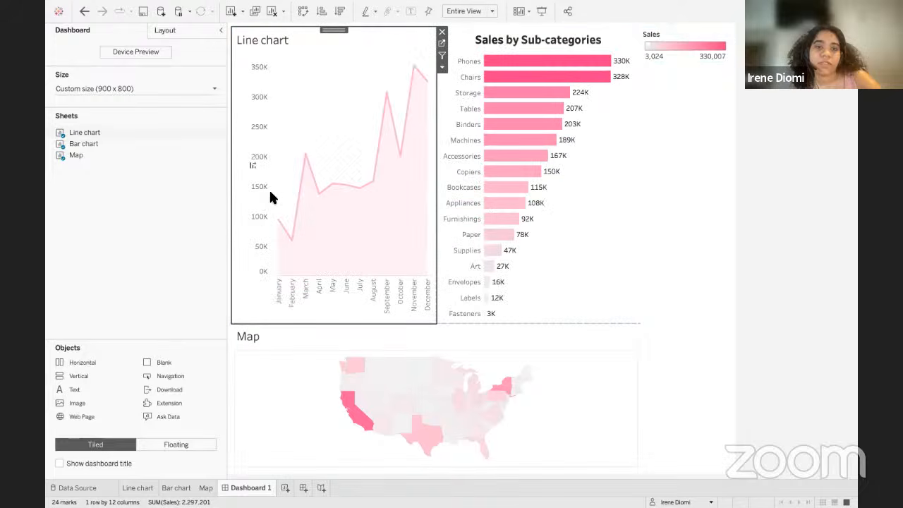
left_click(175, 202)
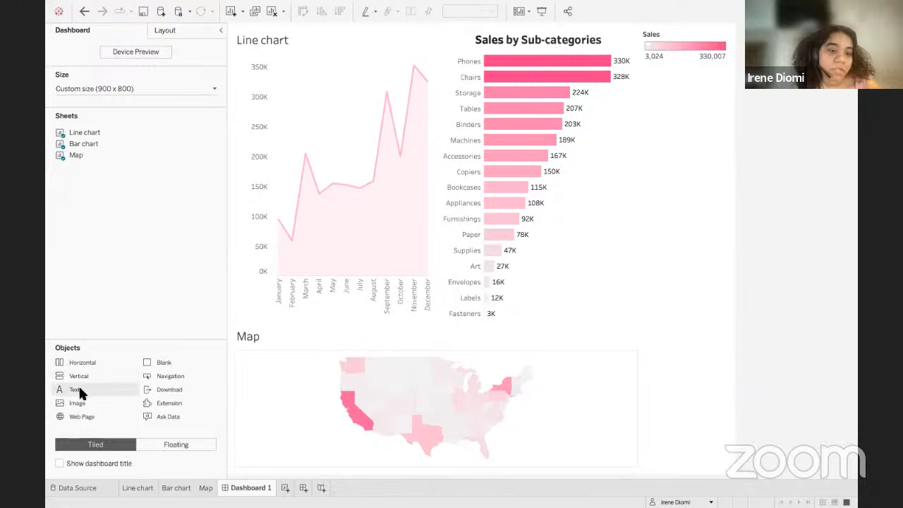
Add a text object across the full width above the charts with the text "Analytics".
left_click_drag(76, 387, 316, 109)
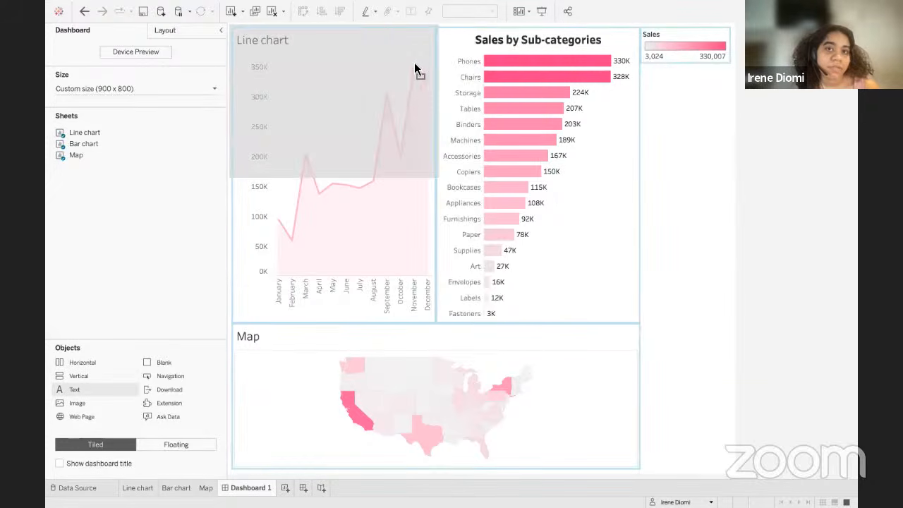
left_click_drag(415, 64, 442, 37)
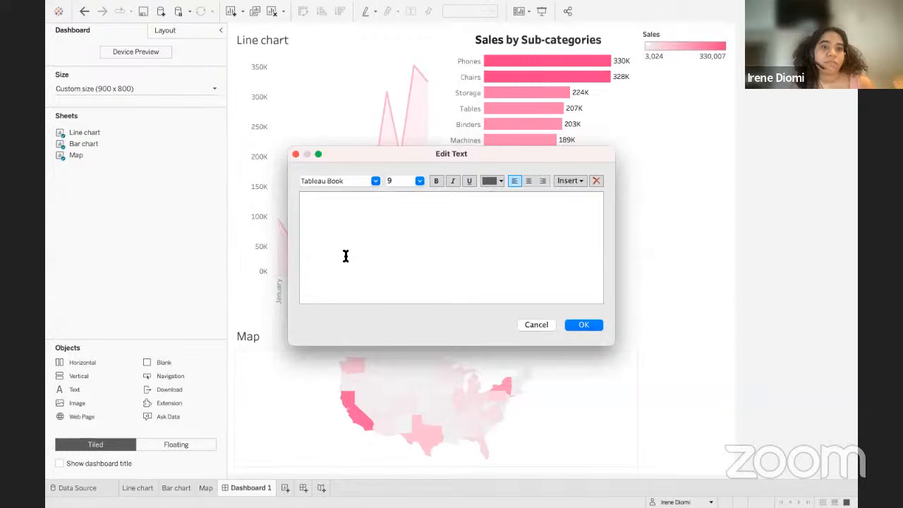
type("A")
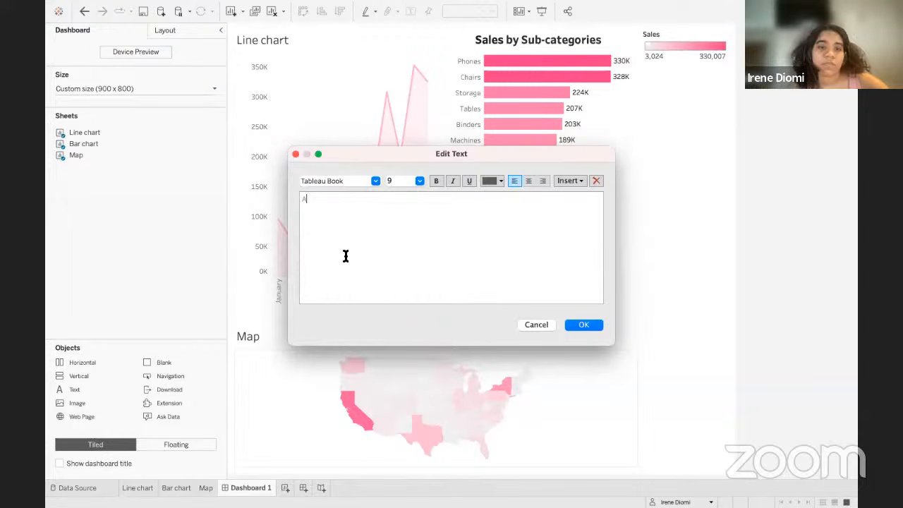
type("naly")
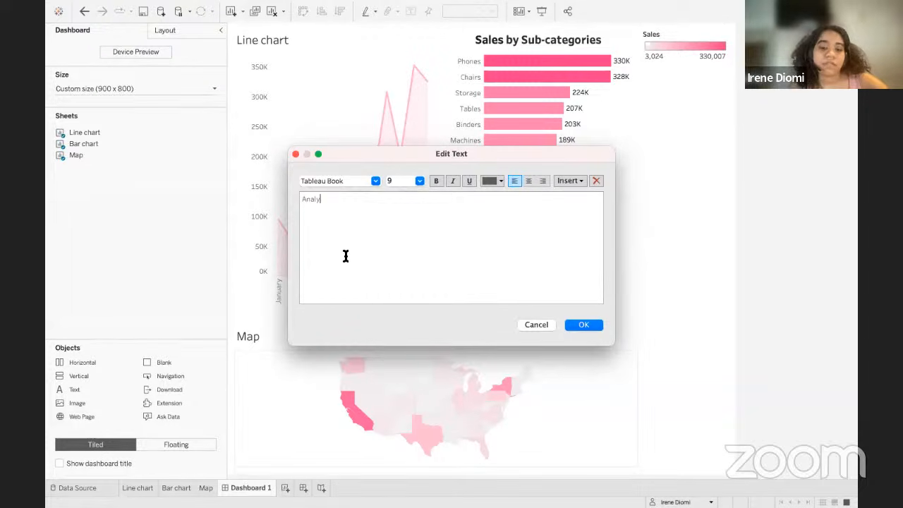
type("tics")
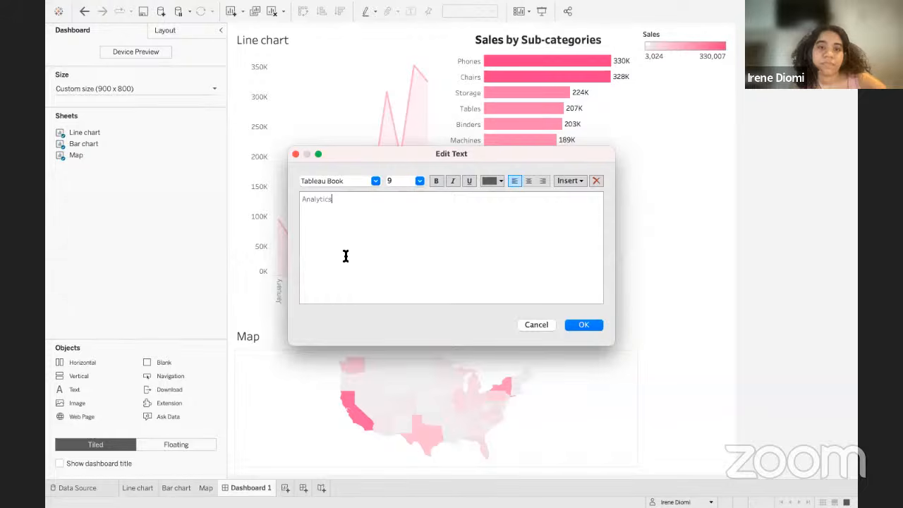
Format the "Analytics" text as size 20, bold and black, and apply it to the dashboard.
left_click_drag(347, 201, 294, 196)
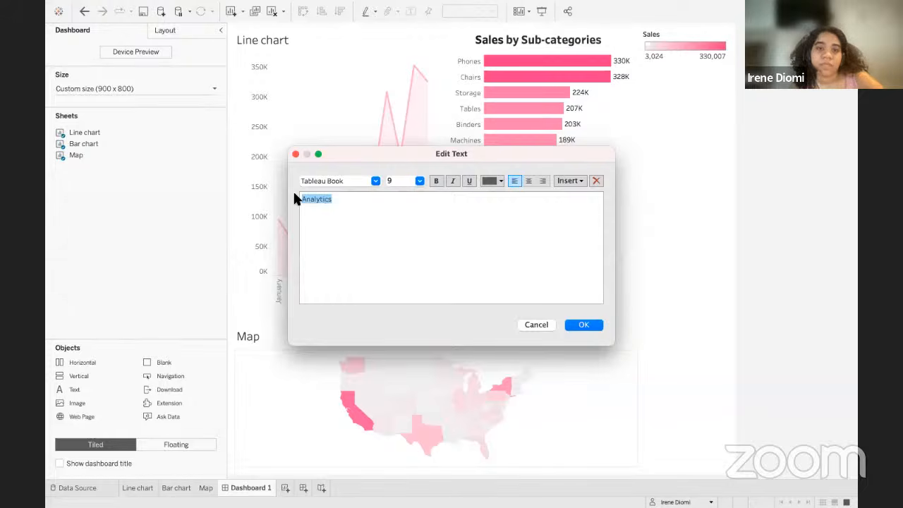
left_click(419, 181)
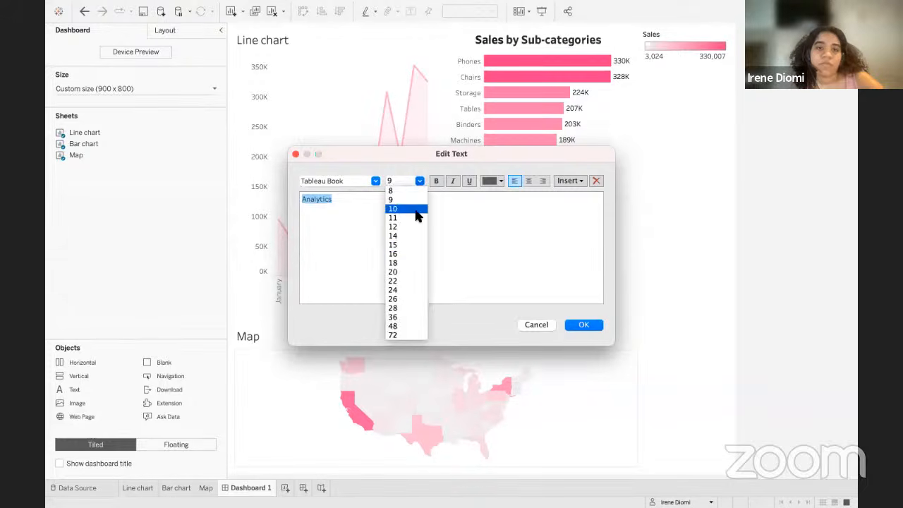
left_click(419, 273)
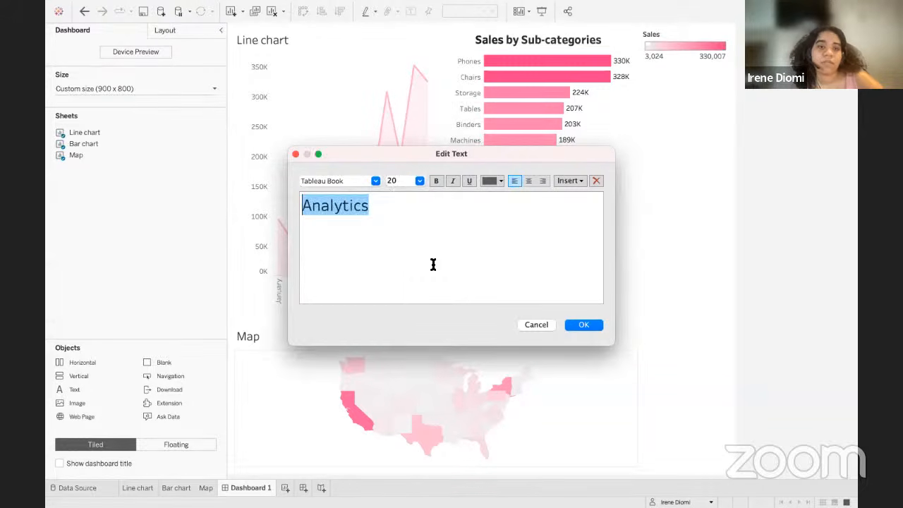
left_click(436, 182)
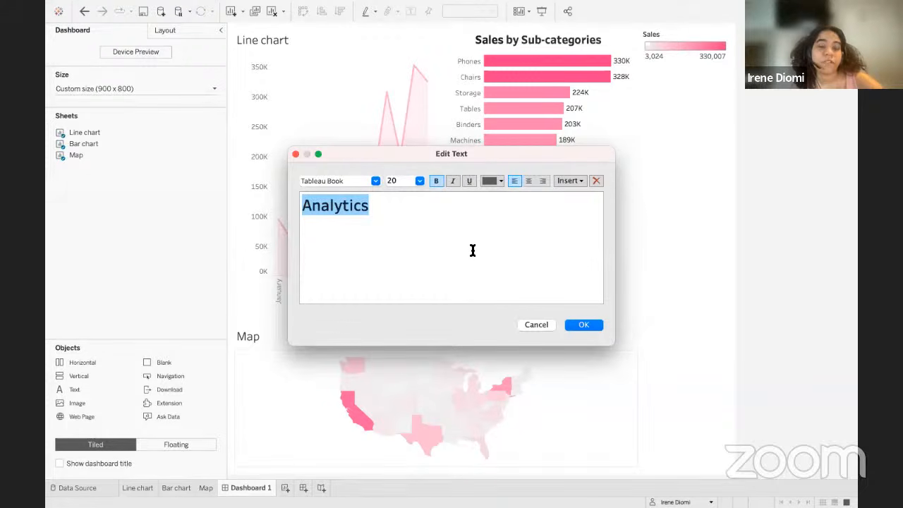
left_click(444, 233)
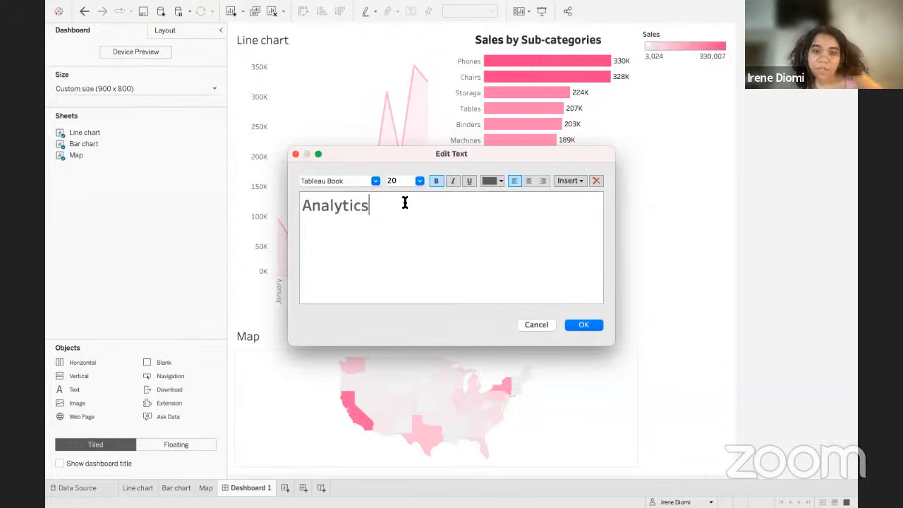
left_click_drag(372, 209, 295, 205)
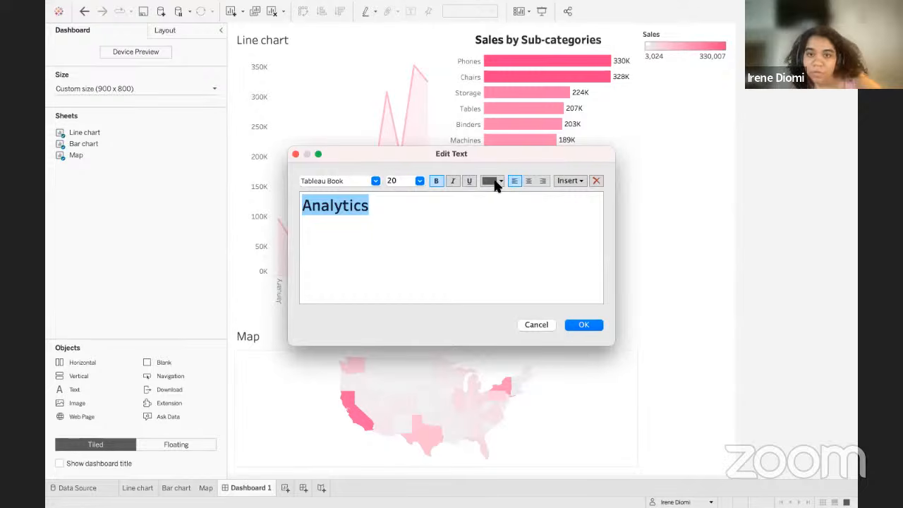
left_click(496, 182)
left_click(489, 204)
left_click(501, 231)
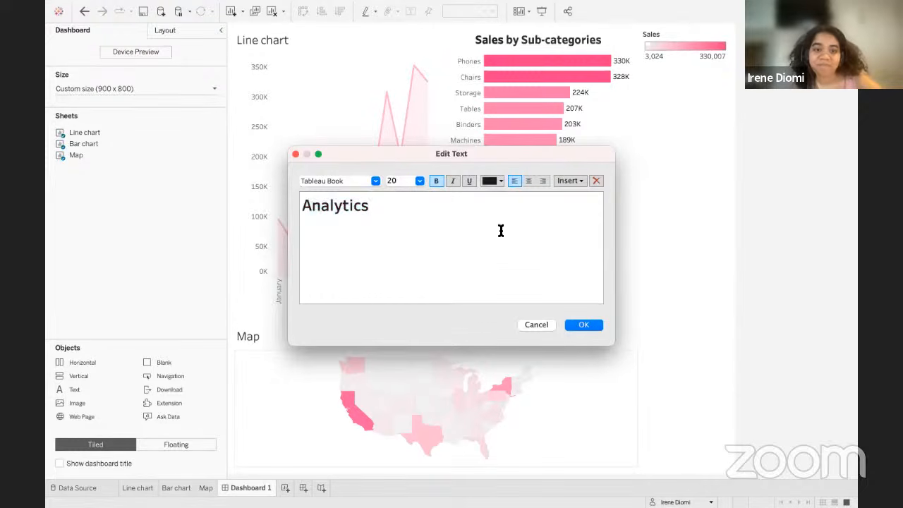
left_click(584, 326)
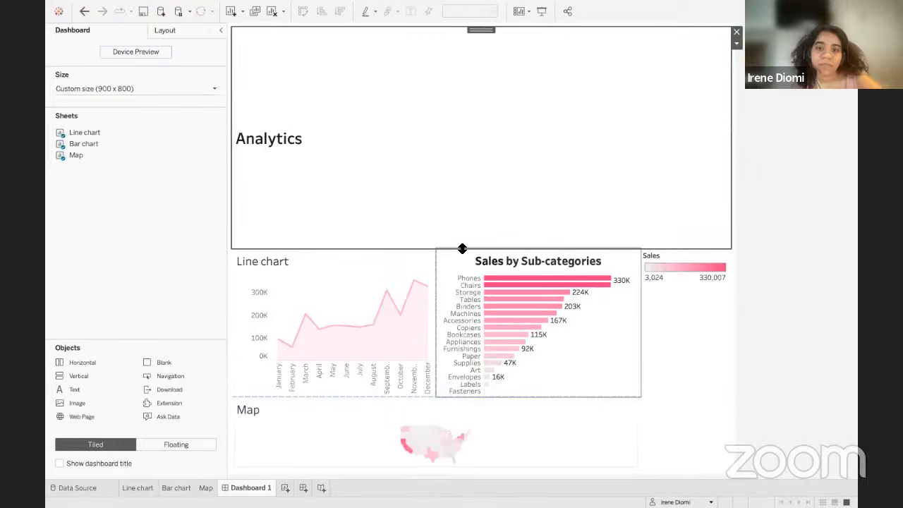
Shrink the Analytics text object to a narrow title band above the charts.
left_click_drag(463, 244, 444, 79)
left_click(447, 117)
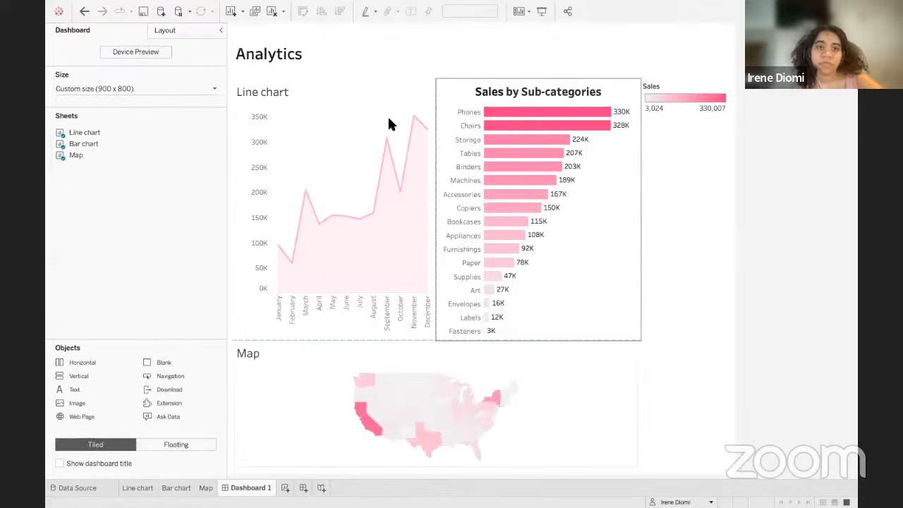
left_click(682, 92)
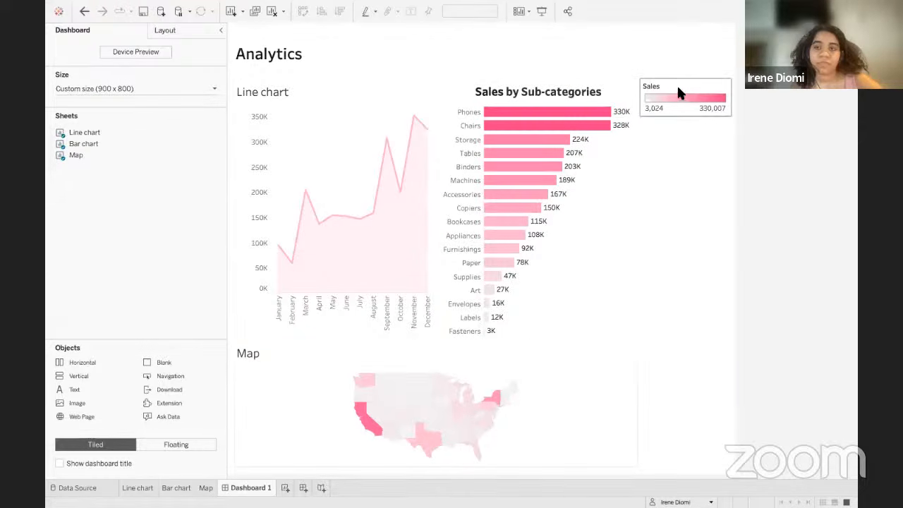
mouse_move(681, 78)
left_mouse_down()
mouse_move(530, 92)
mouse_move(640, 93)
mouse_move(670, 81)
left_mouse_up()
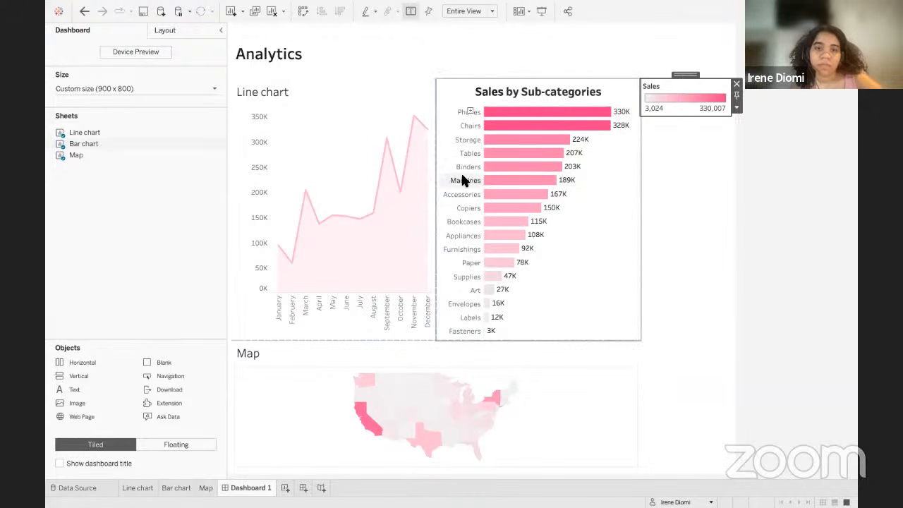
Set the dashboard's fixed width to 1100 px and enlarge the map by moving its upper border upward.
left_click(213, 88)
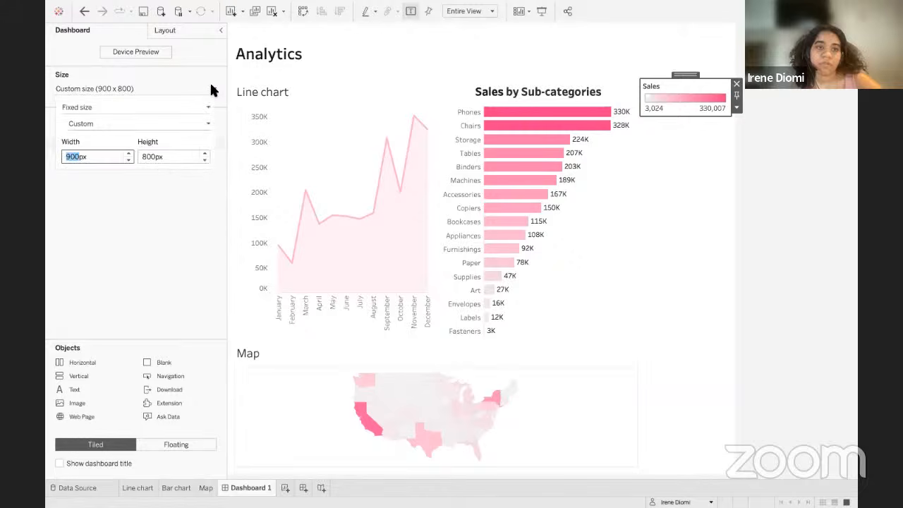
type("1100")
key("Return")
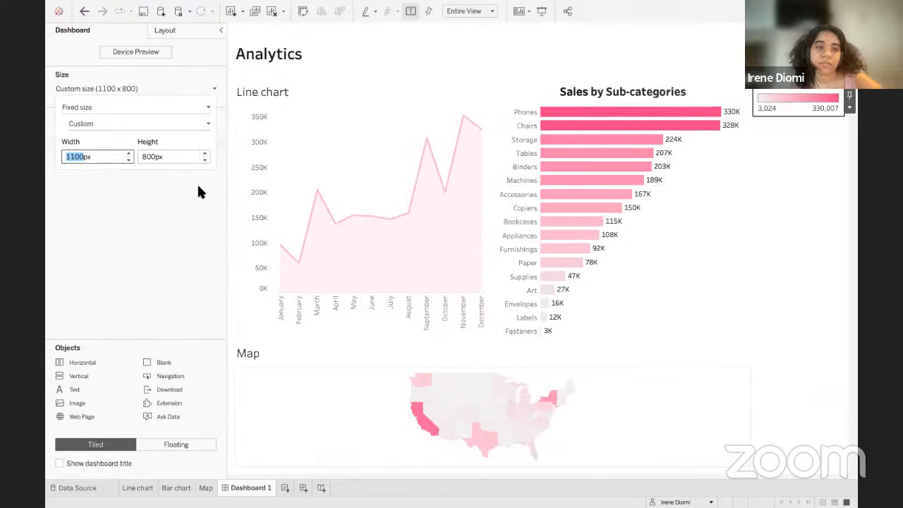
left_click(171, 189)
left_click(341, 357)
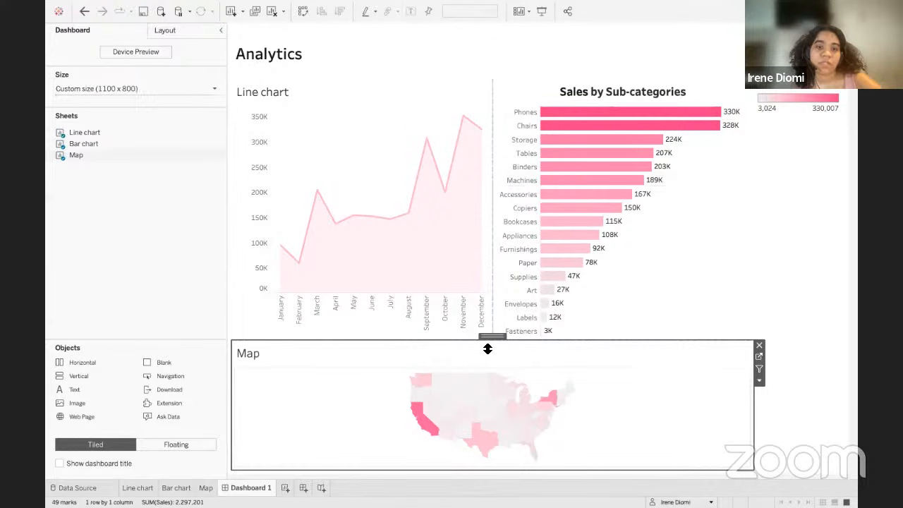
left_click_drag(487, 349, 445, 274)
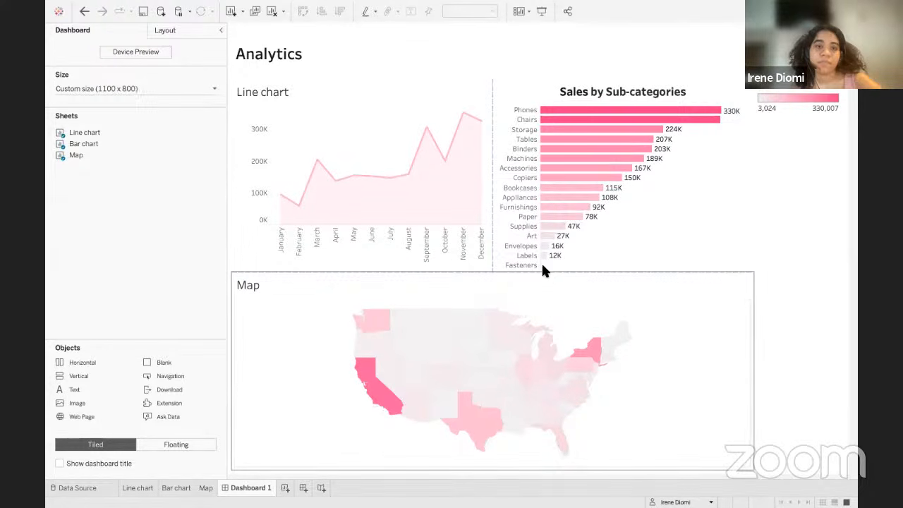
Format the month headers of the line chart to show dates as First Letter and close the formatting pane.
right_click(282, 243)
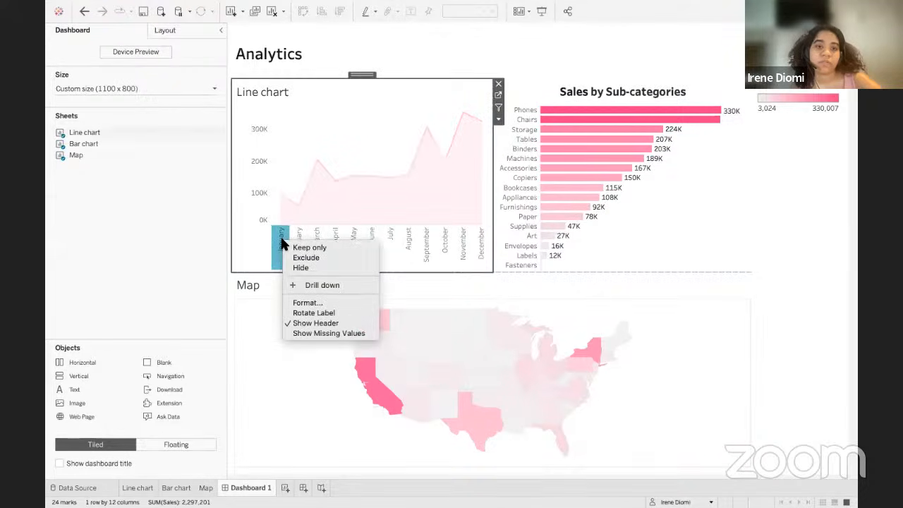
left_click(319, 305)
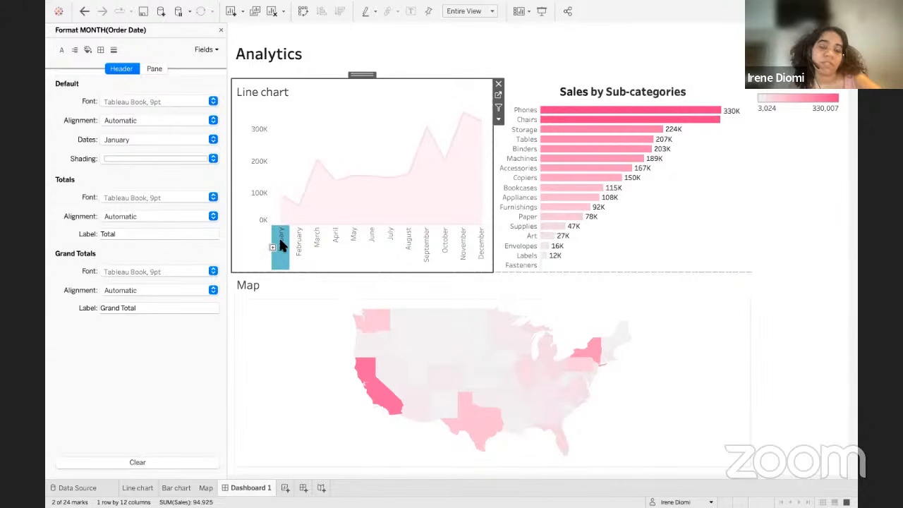
right_click(280, 244)
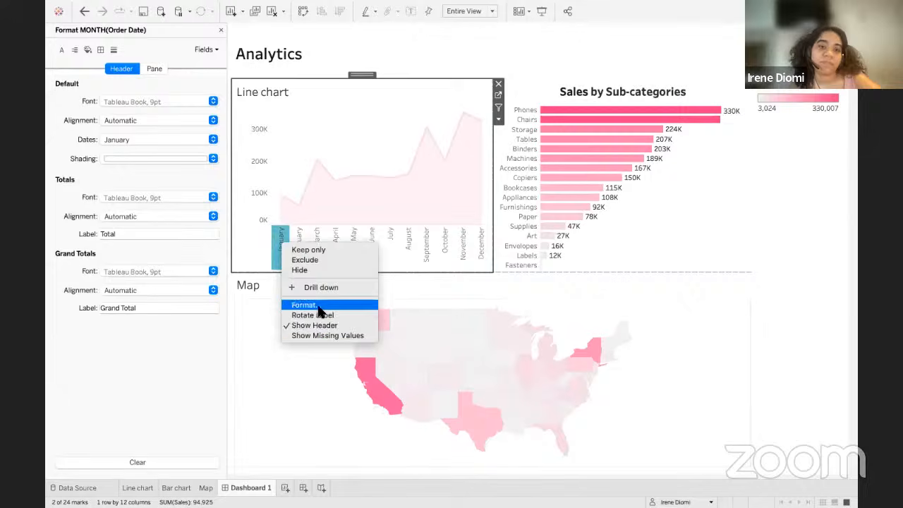
left_click(307, 305)
left_click(213, 141)
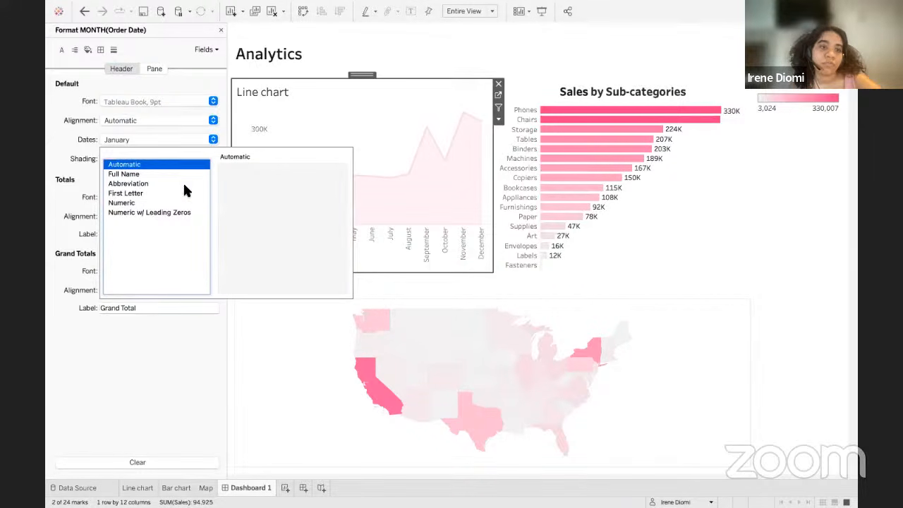
left_click(133, 193)
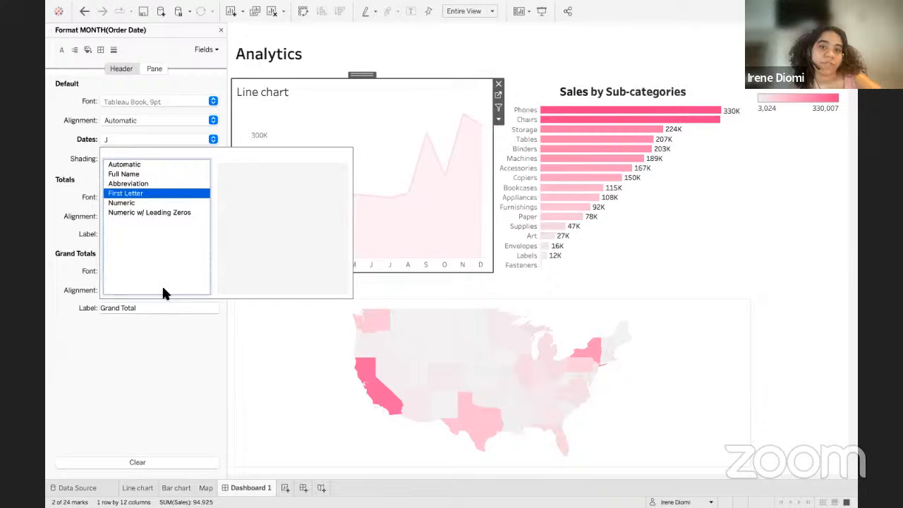
left_click(170, 348)
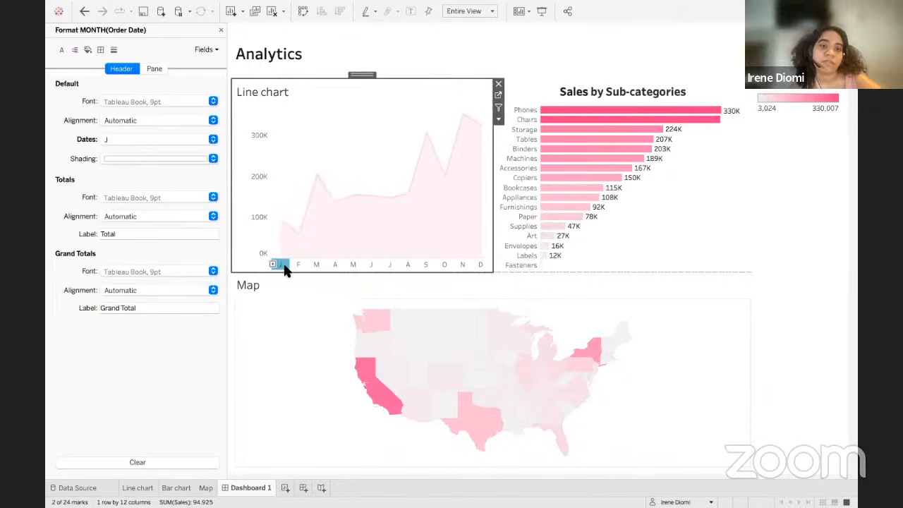
key("Escape")
left_click(222, 30)
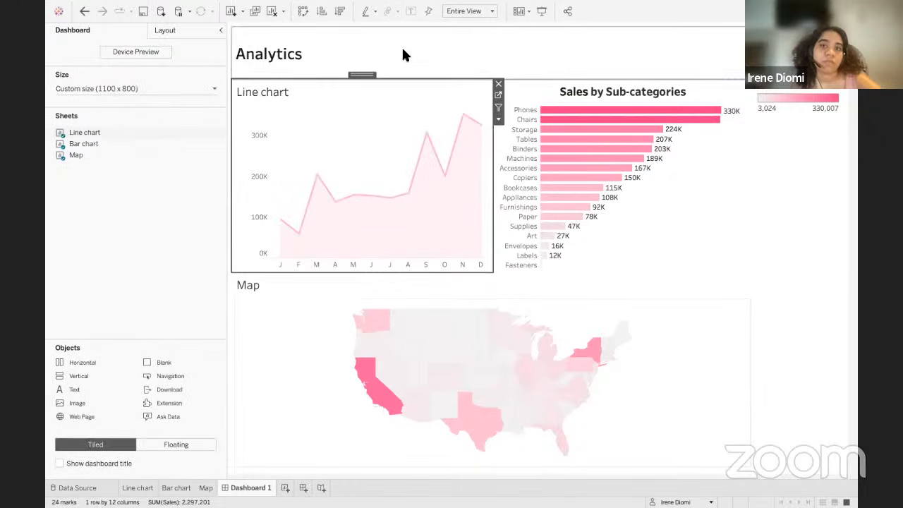
left_click(786, 130)
left_click(703, 64)
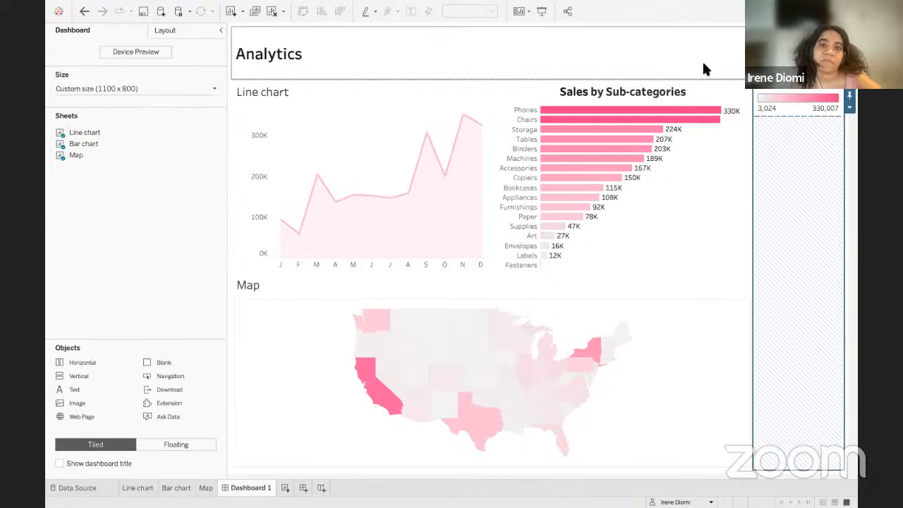
left_click(796, 185)
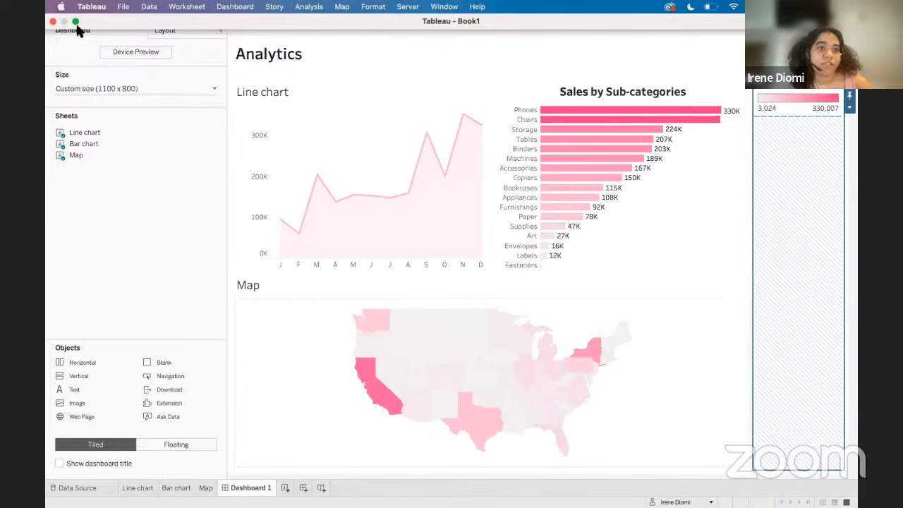
Switch to the Design prototype dashboard in Tableau Public, examine it in presentation mode, and return to the windowed view.
left_click(76, 23)
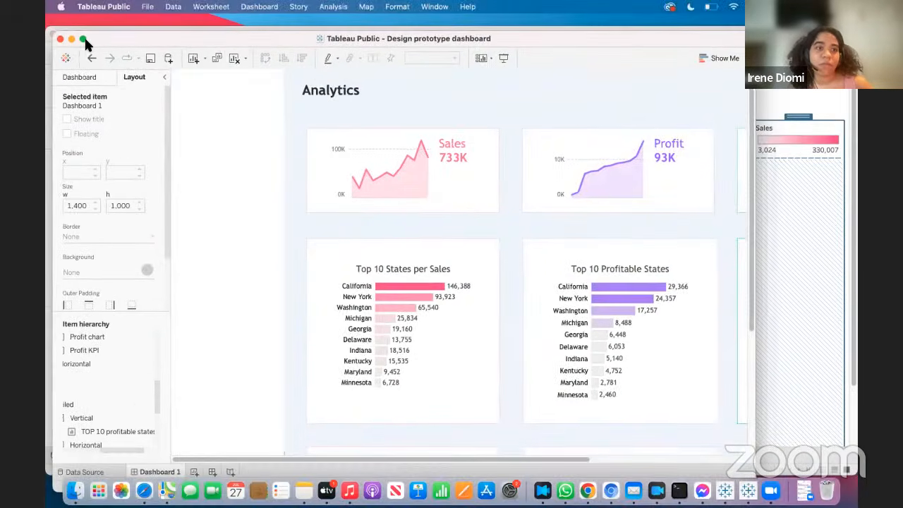
left_click(83, 39)
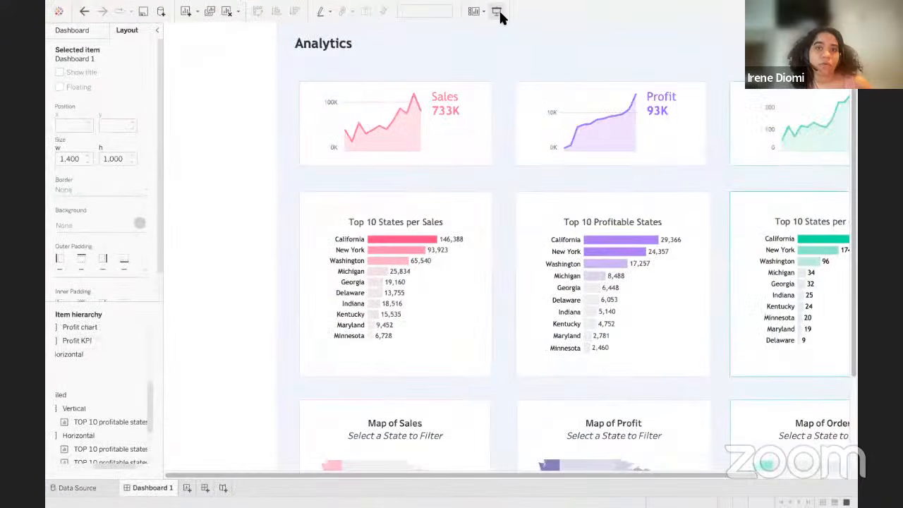
left_click(497, 12)
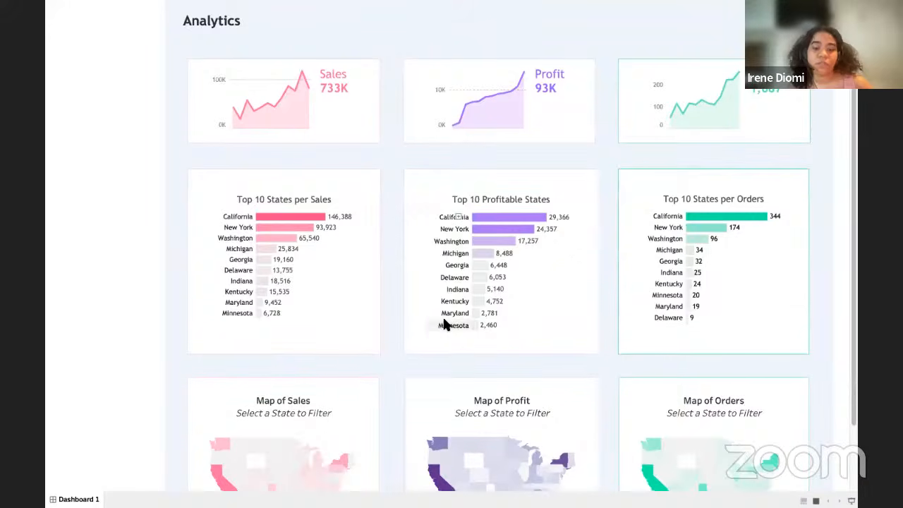
scroll(444, 324, "down", 3)
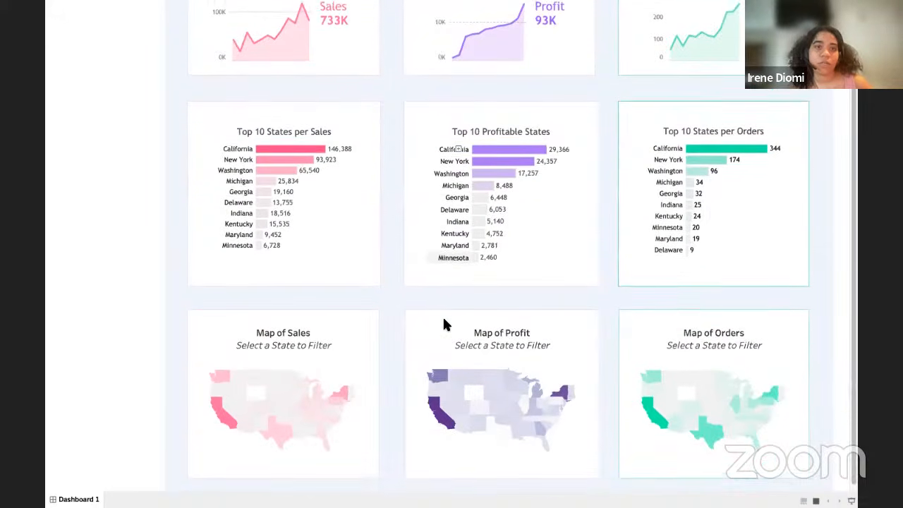
scroll(444, 324, "up", 3)
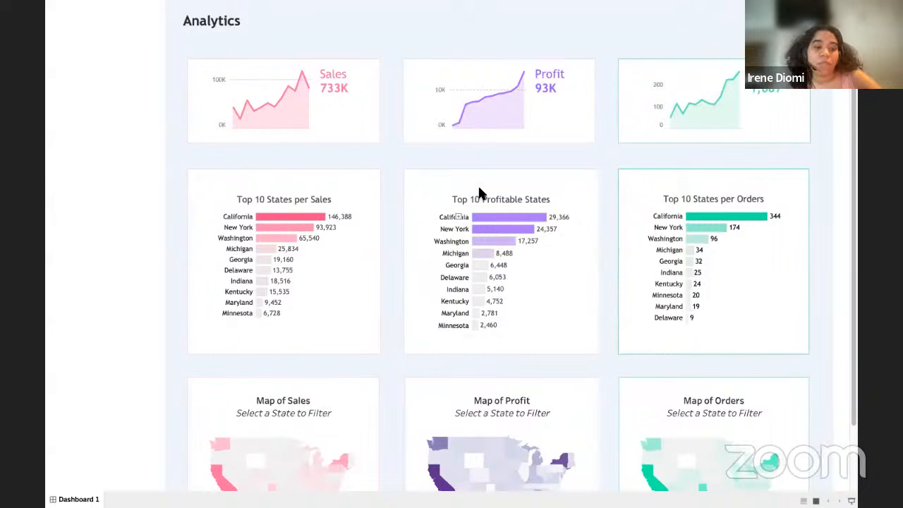
key("Escape")
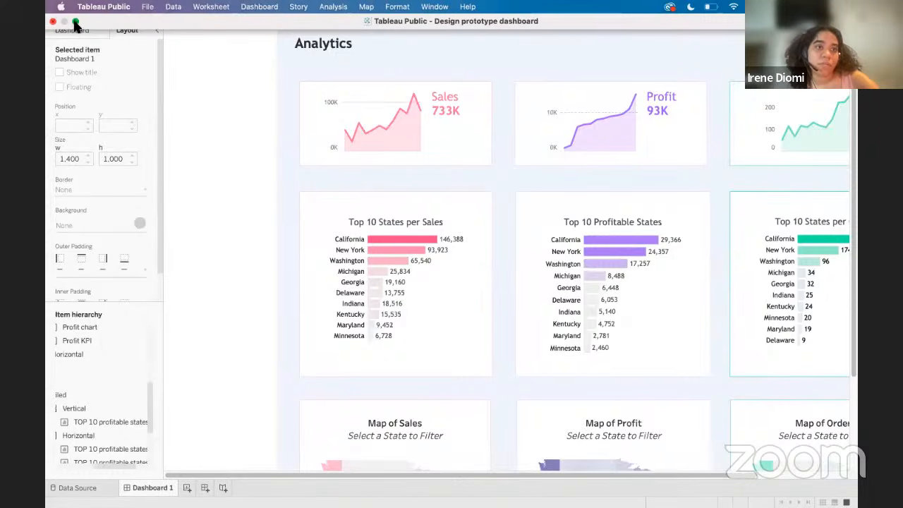
left_click(75, 22)
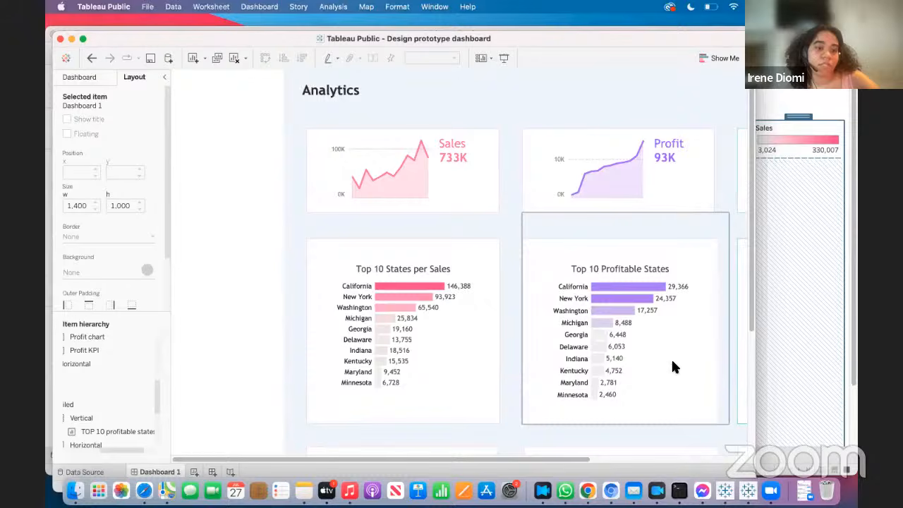
Switch to Safari, check the Download Tableau Public search result, and return to the results list.
left_click(142, 491)
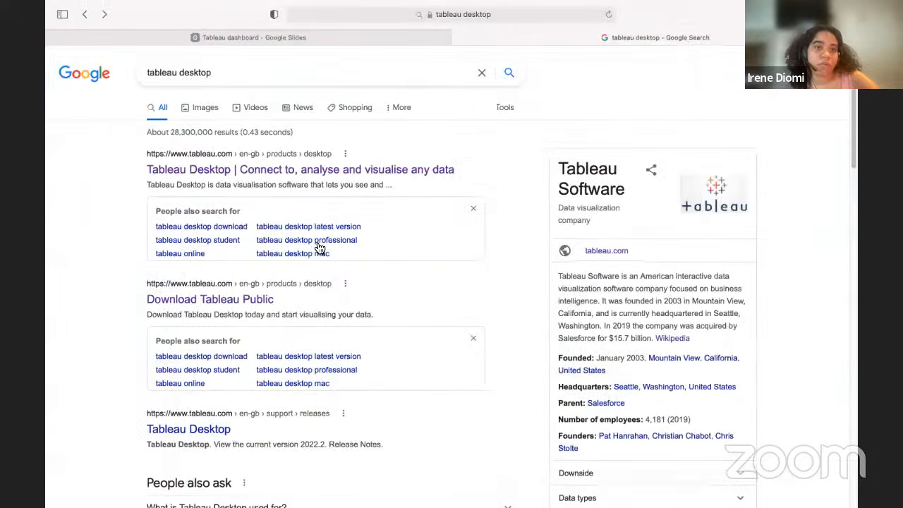
left_click(210, 299)
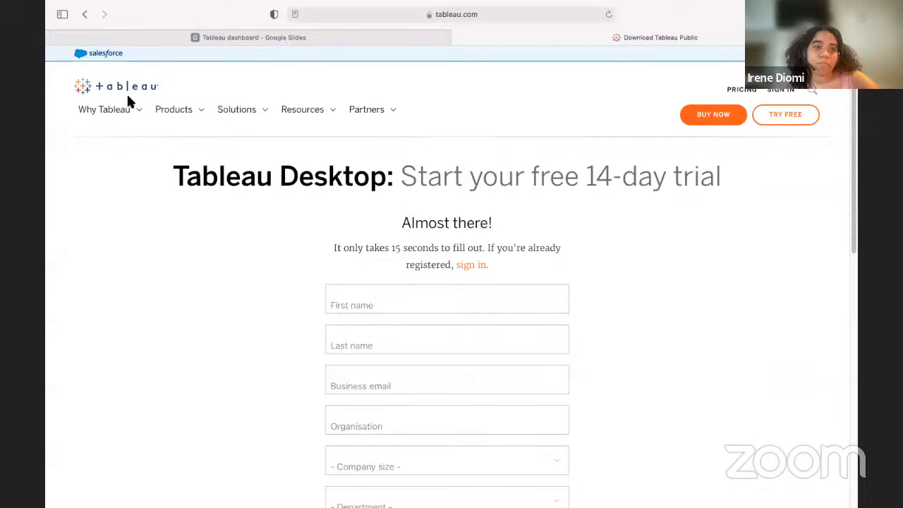
left_click(86, 14)
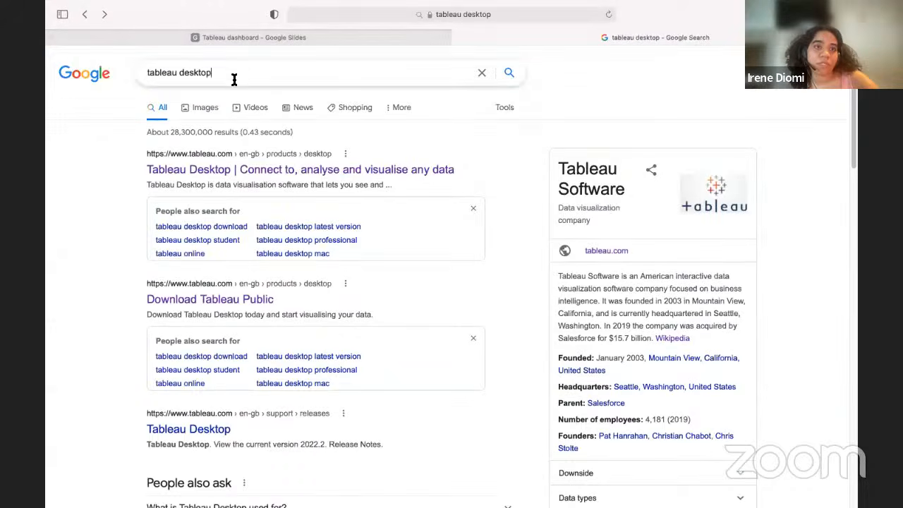
Search Google for "tableau public" and open the Tableau Public website to its search page.
left_click(233, 79)
key("BackSpace")
key("BackSpace")
key("BackSpace")
key("BackSpace")
key("BackSpace")
key("BackSpace")
key("BackSpace")
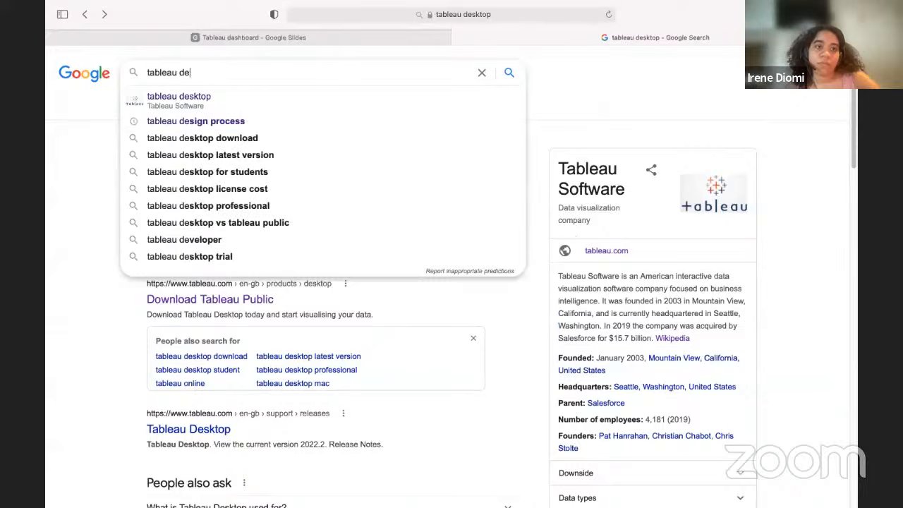
type("pu")
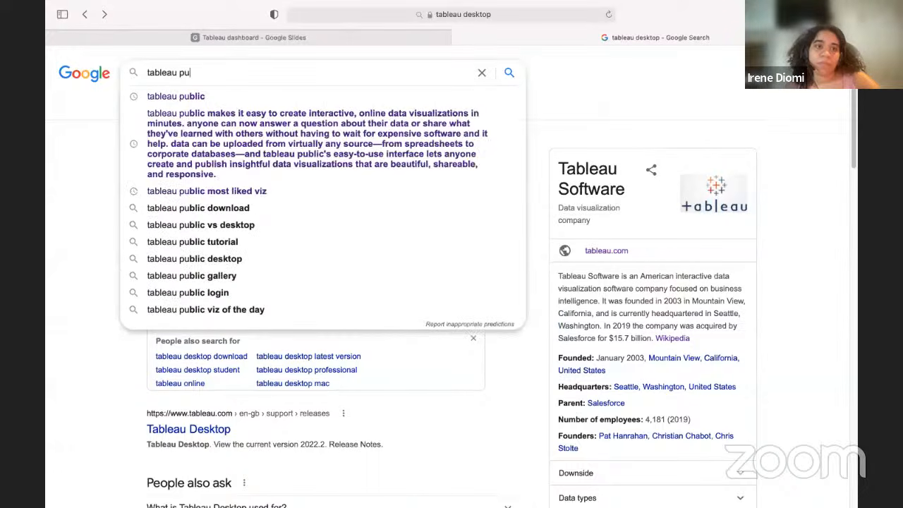
type("blic")
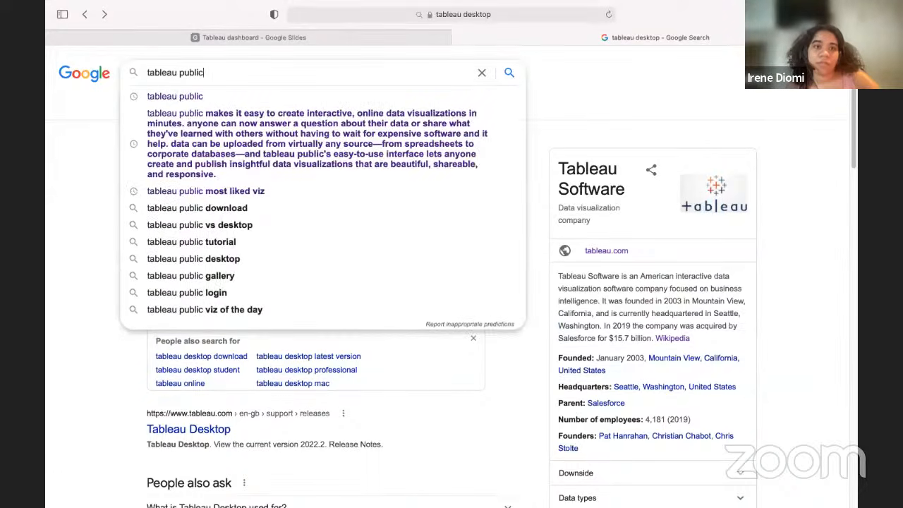
key("Return")
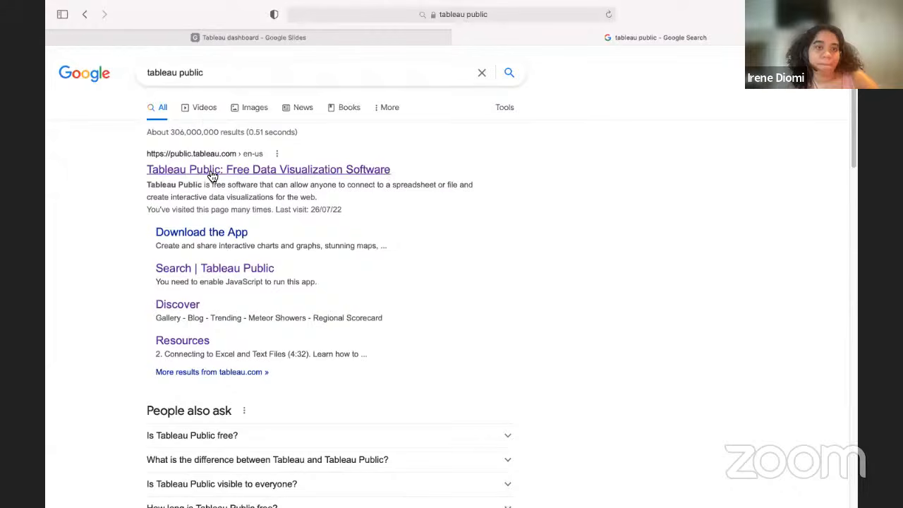
left_click(212, 173)
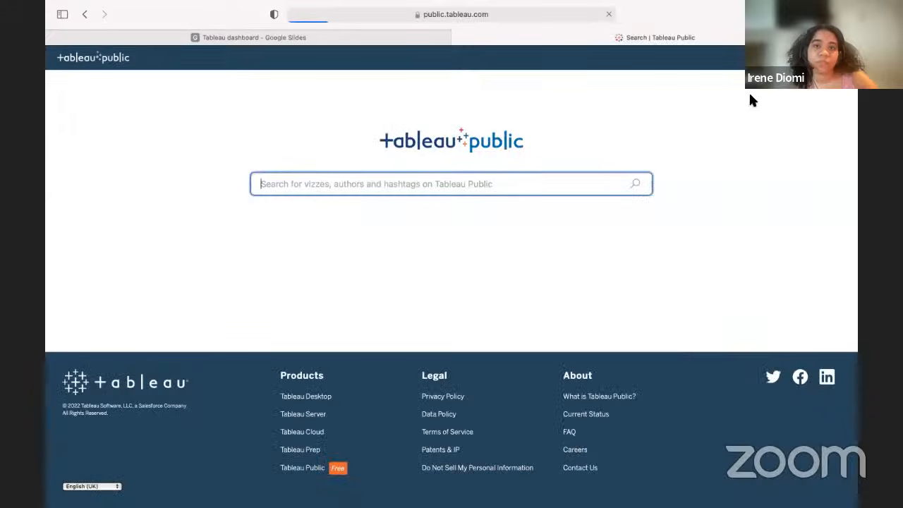
Search Tableau Public for the author's full name among authors and open the matching profile.
type("irene diomi")
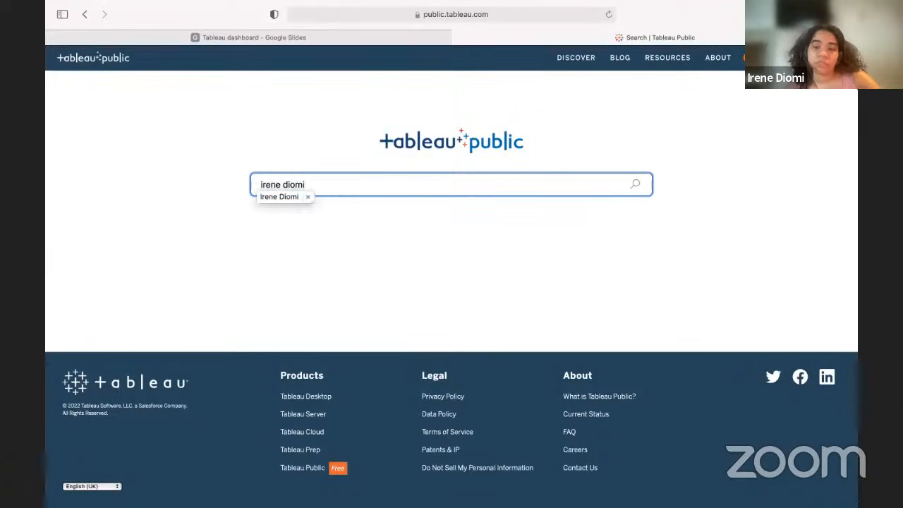
key("Return")
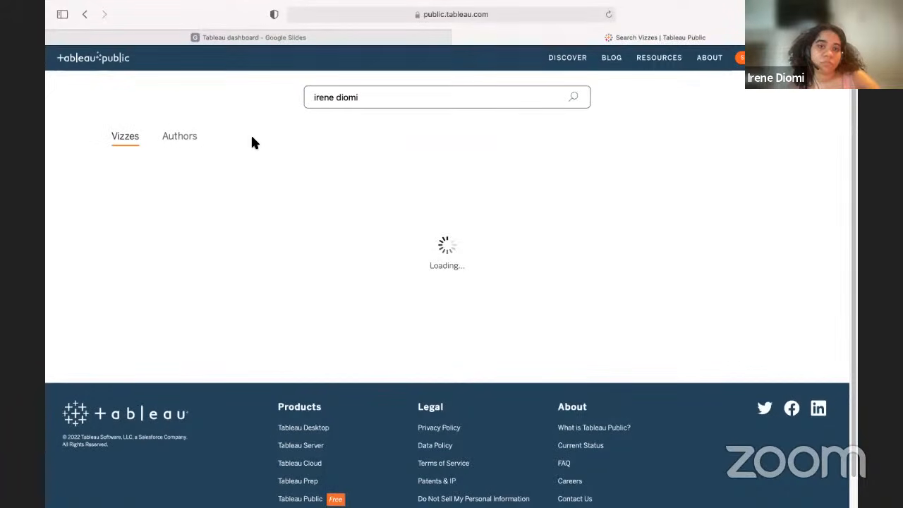
left_click(220, 141)
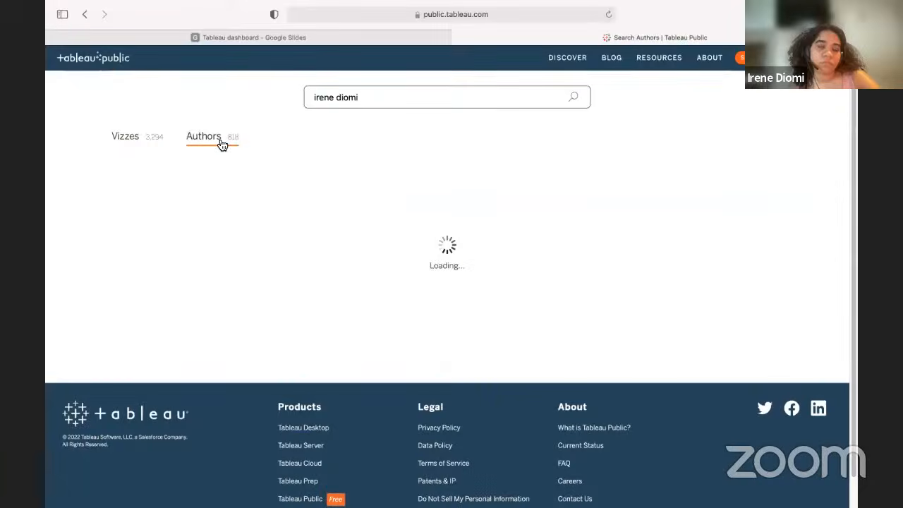
left_click(204, 255)
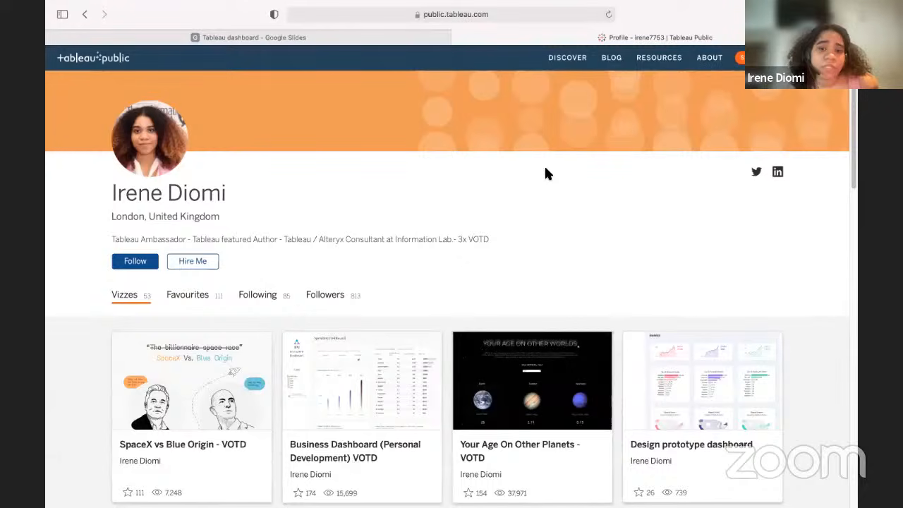
Browse the author's vizzes and open "Sample Superstore | Set Action - Map layer - Parameter".
scroll(531, 322, "down", 5)
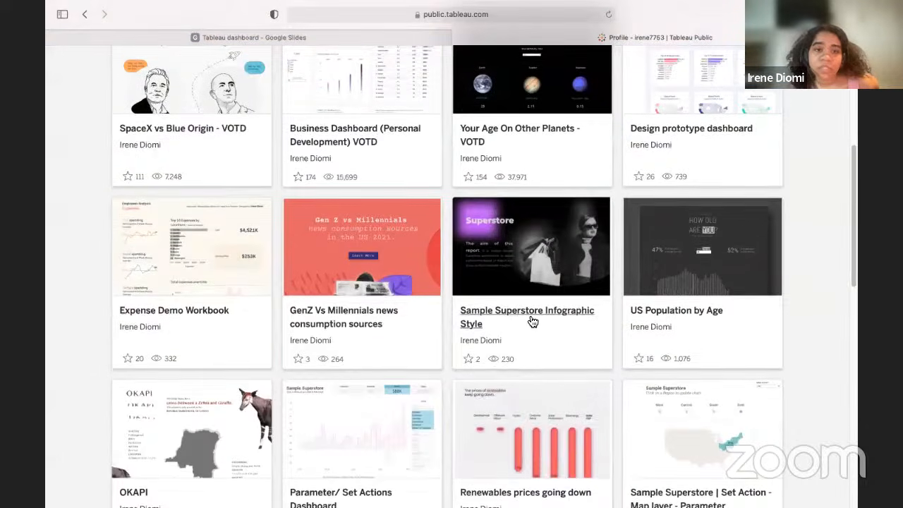
scroll(534, 323, "up", 5)
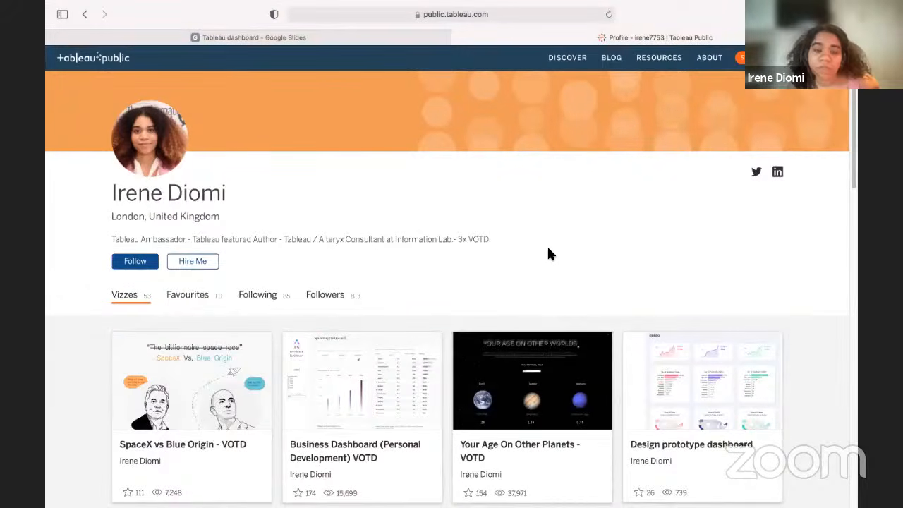
scroll(550, 255, "down", 5)
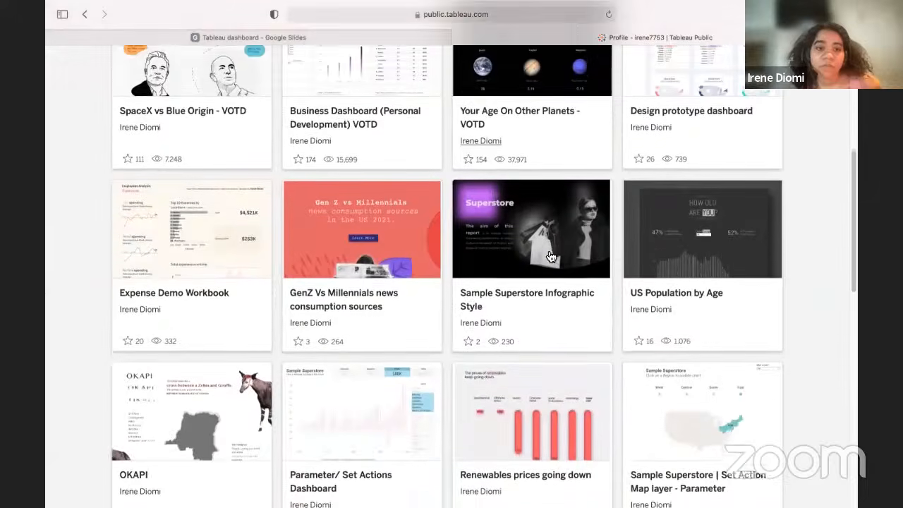
scroll(551, 256, "down", 4)
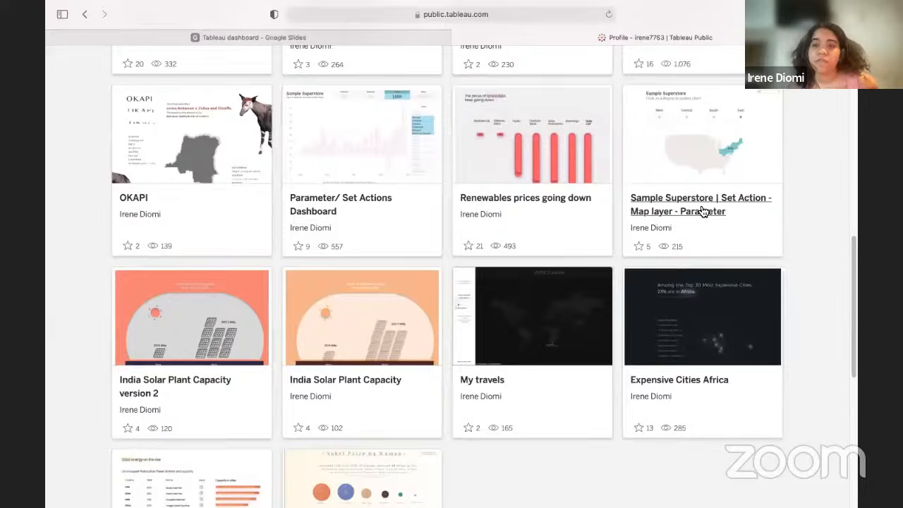
left_click(702, 211)
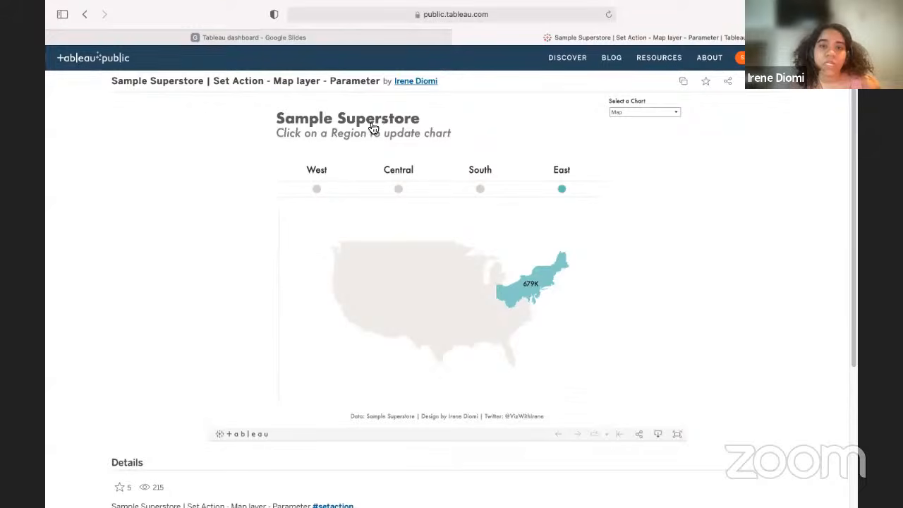
Explore the Sample Superstore viz by selecting West, Central and South on the map, then switch to the Bar chart and select Central.
left_click(317, 191)
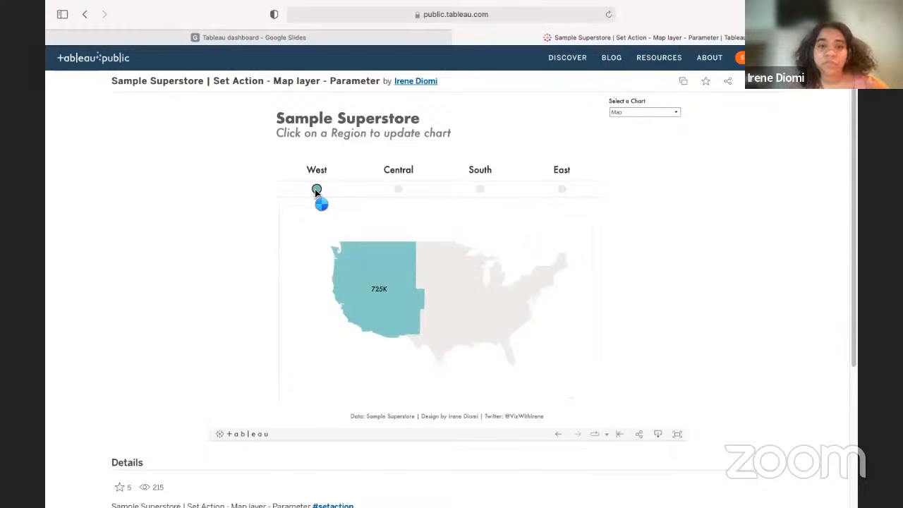
left_click(399, 191)
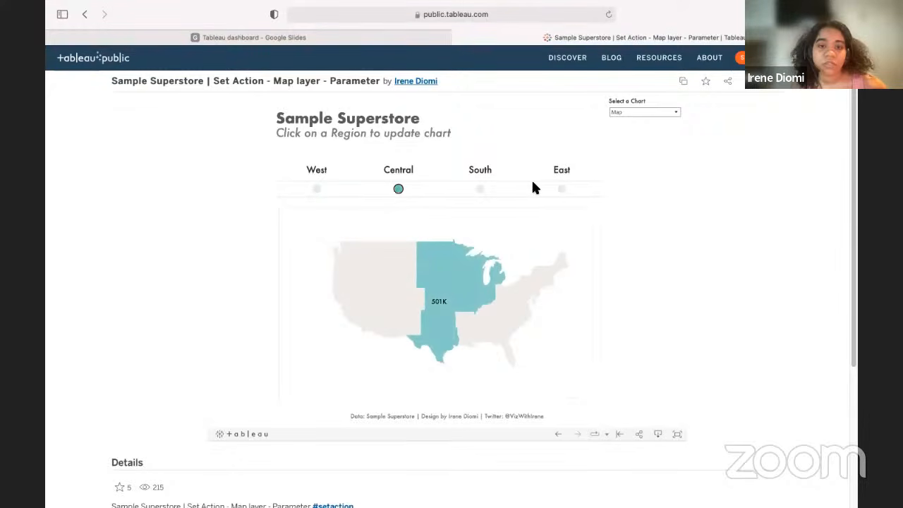
left_click(480, 188)
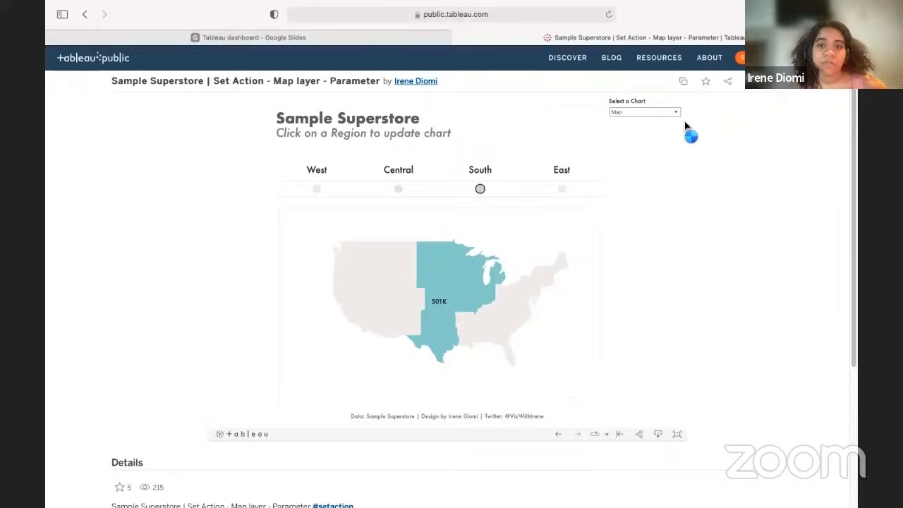
left_click(667, 111)
left_click(662, 129)
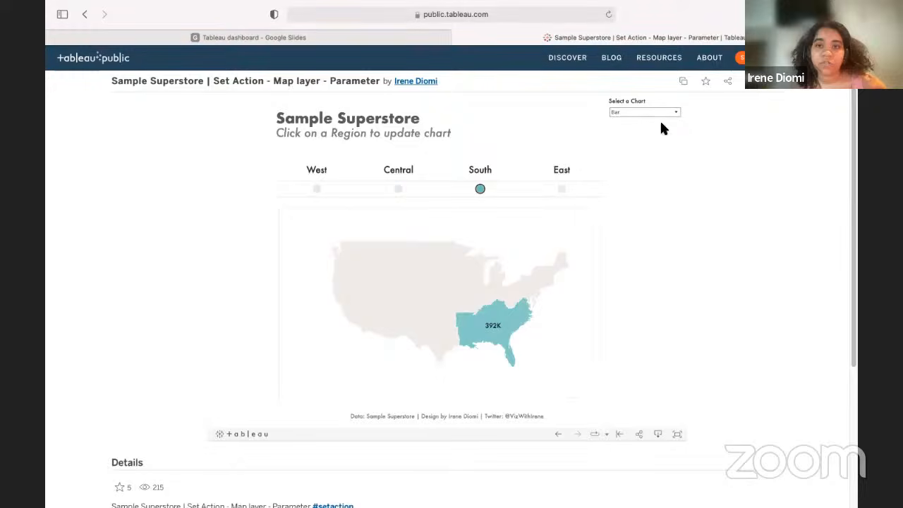
left_click(398, 190)
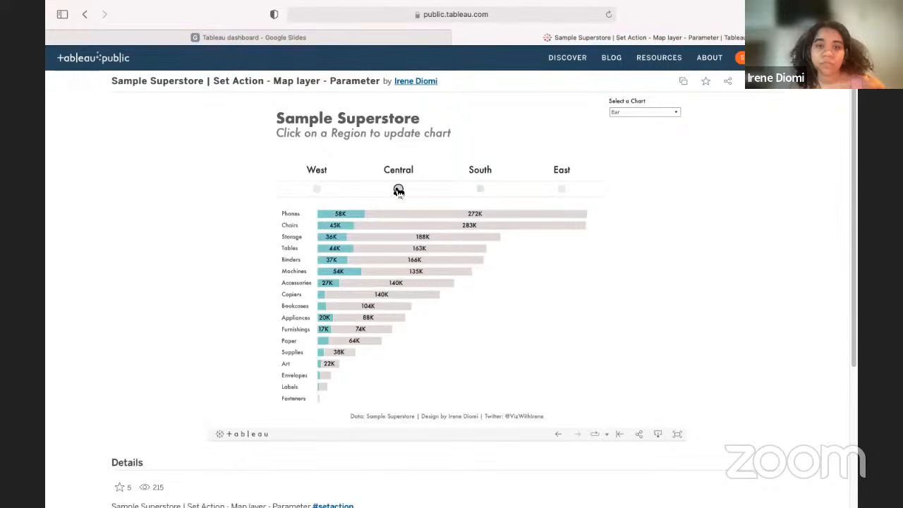
Return to the author's profile, open "Business Dashboard (Personal Development) VOTD" and look through its layout.
left_click(424, 82)
scroll(449, 233, "down", 4)
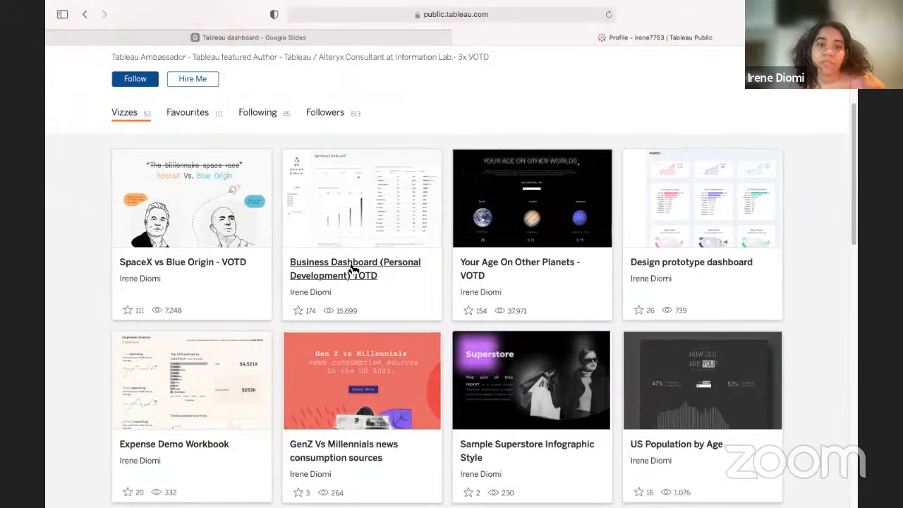
left_click(353, 270)
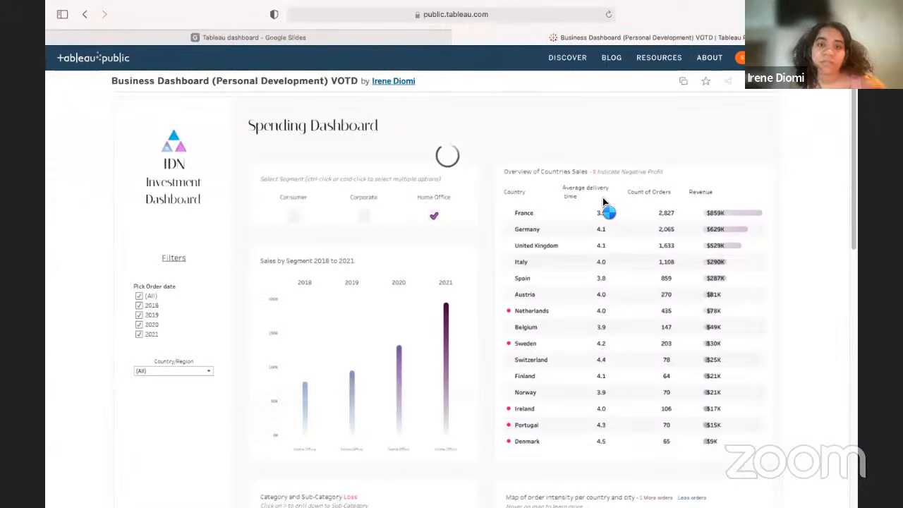
scroll(743, 136, "down", 1)
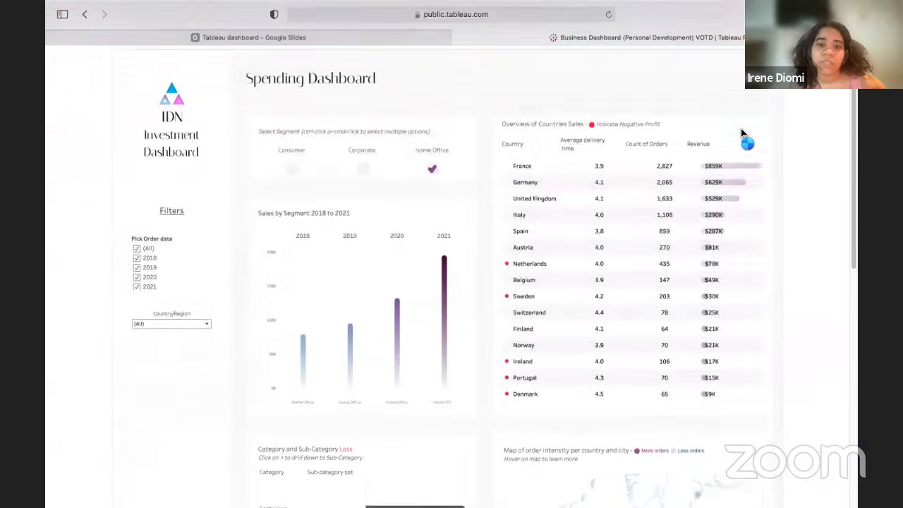
scroll(742, 135, "down", 7)
scroll(742, 134, "up", 6)
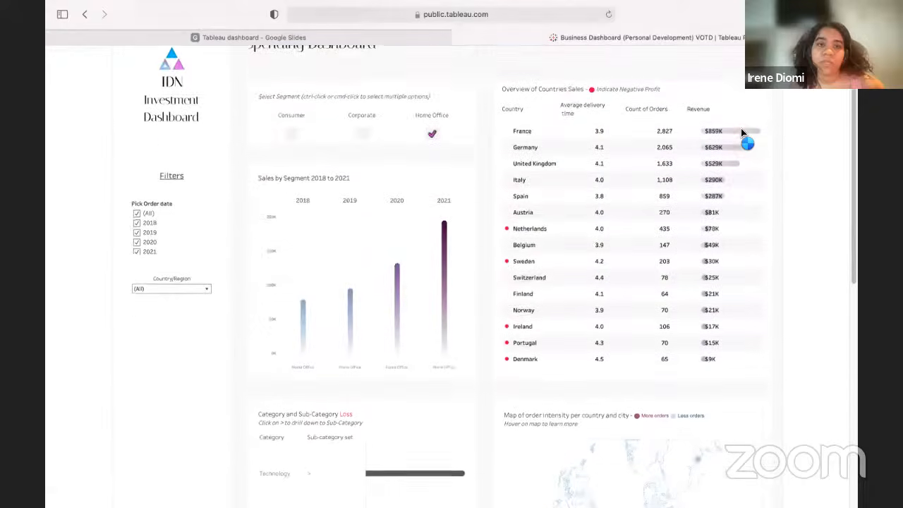
scroll(742, 135, "up", 2)
Open "SpaceX vs Blue Origin - VOTD" from the author's profile, examine the whole infographic, and return to the profile.
left_click(377, 80)
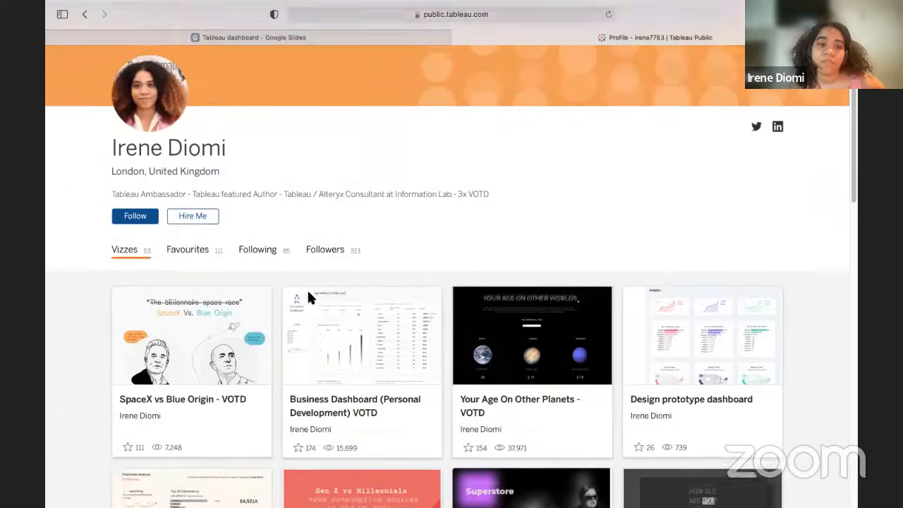
scroll(309, 297, "down", 1)
left_click(195, 344)
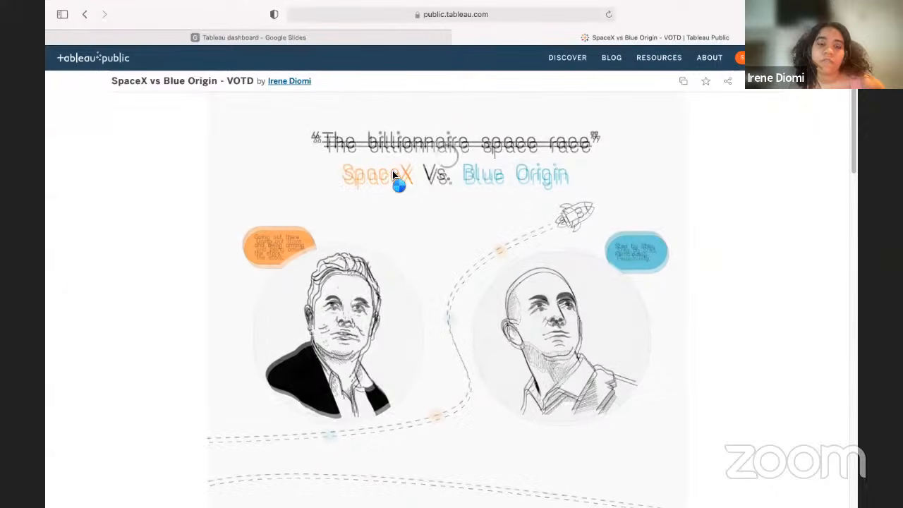
scroll(454, 226, "down", 5)
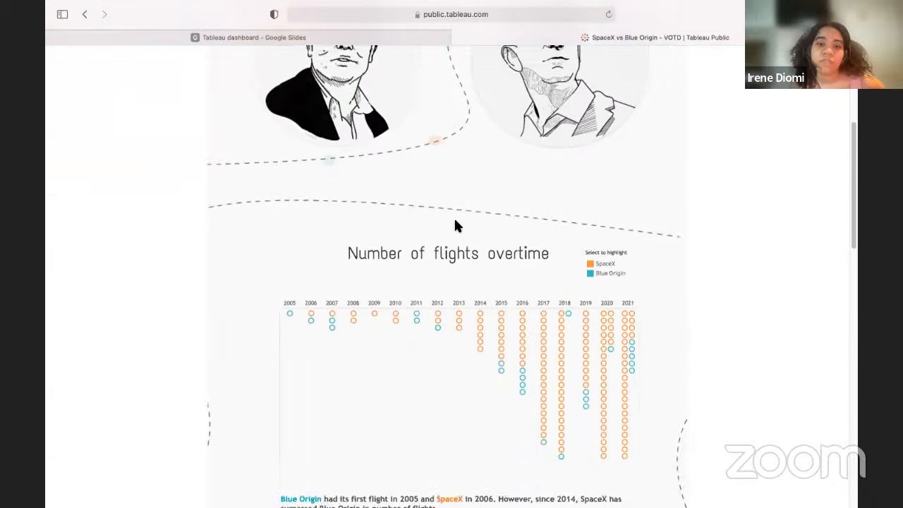
scroll(455, 225, "down", 12)
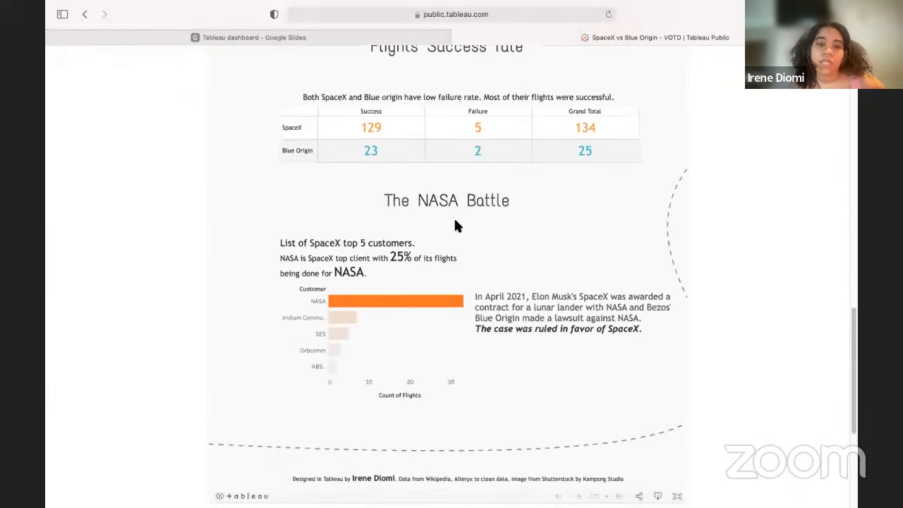
scroll(454, 225, "down", 3)
scroll(455, 226, "up", 20)
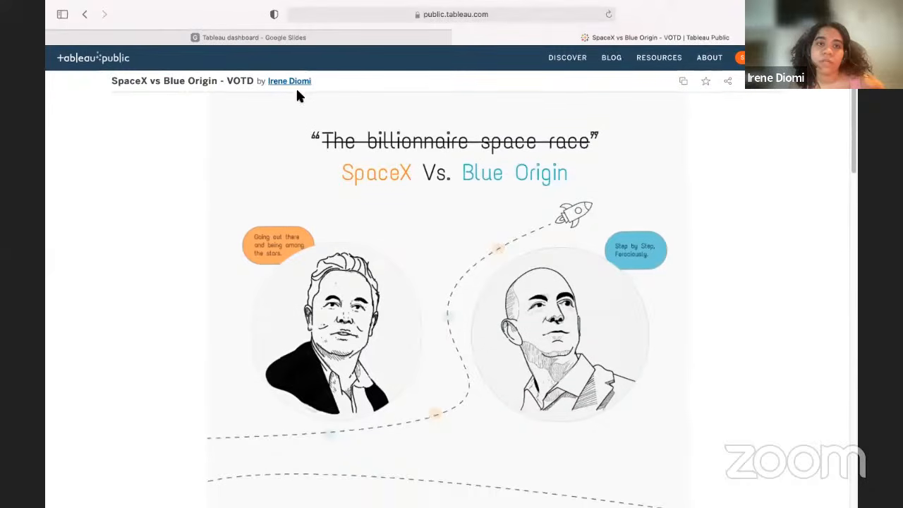
left_click(293, 82)
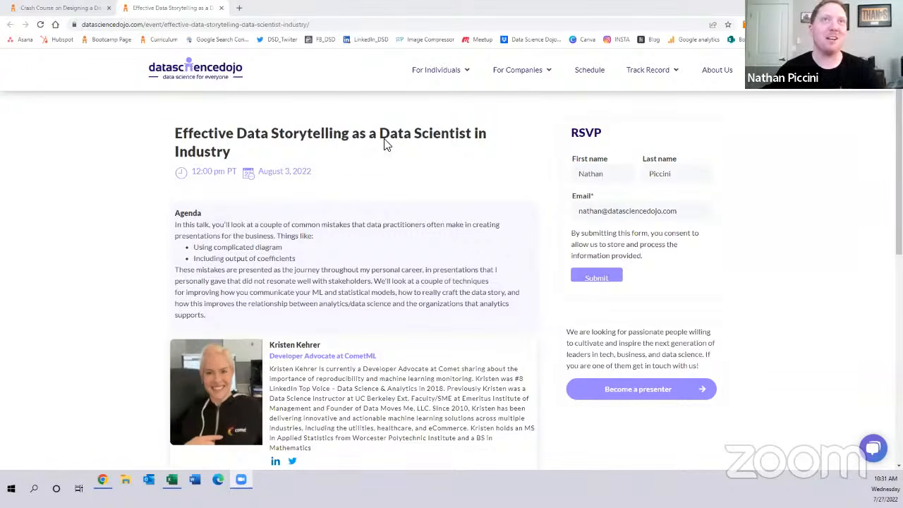
left_click(329, 115)
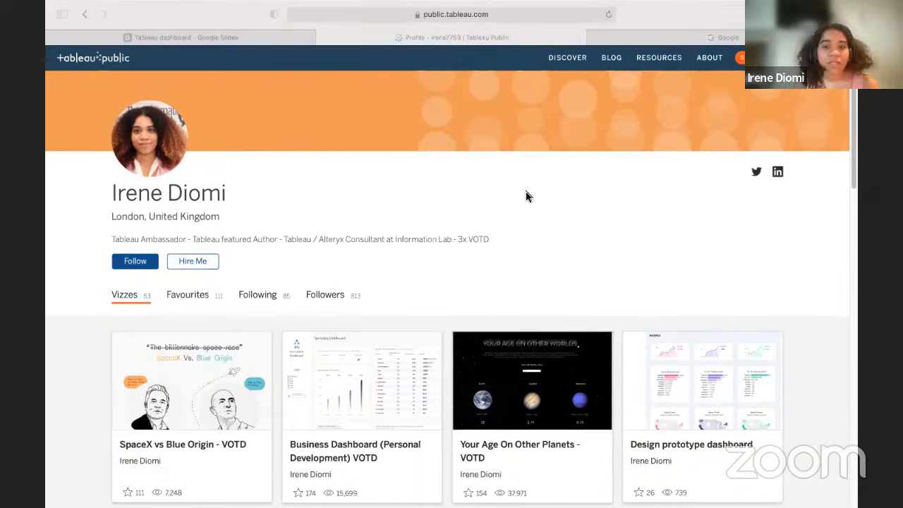
Reopen "Business Dashboard (Personal Development) VOTD" and examine its filters, sales charts, category losses and order intensity map.
scroll(516, 192, "down", 3)
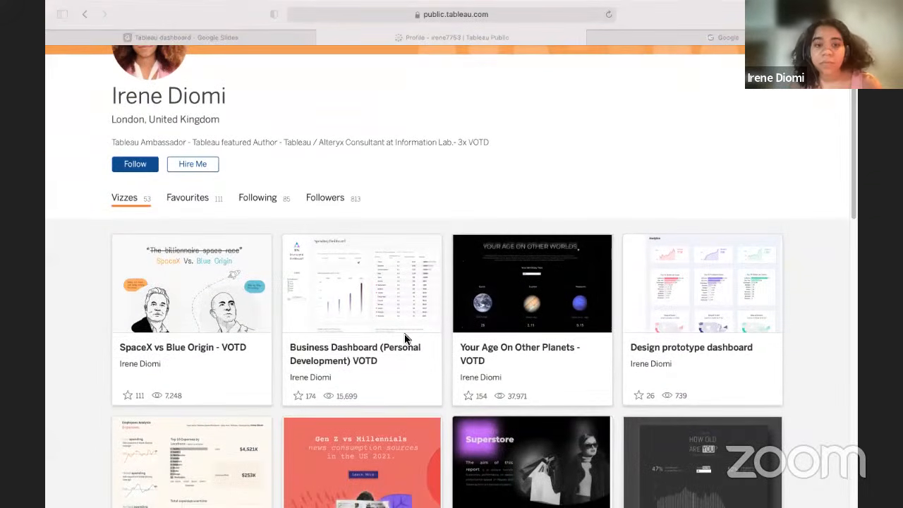
left_click(339, 347)
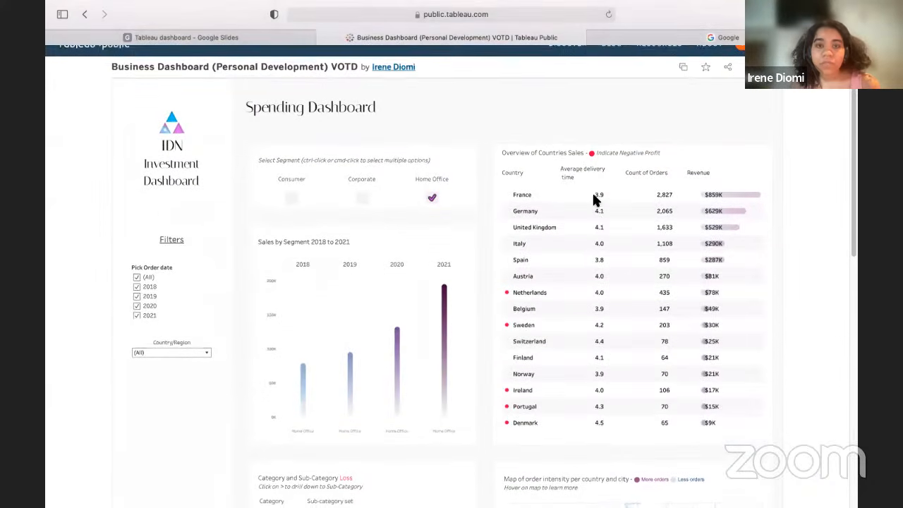
scroll(417, 194, "down", 5)
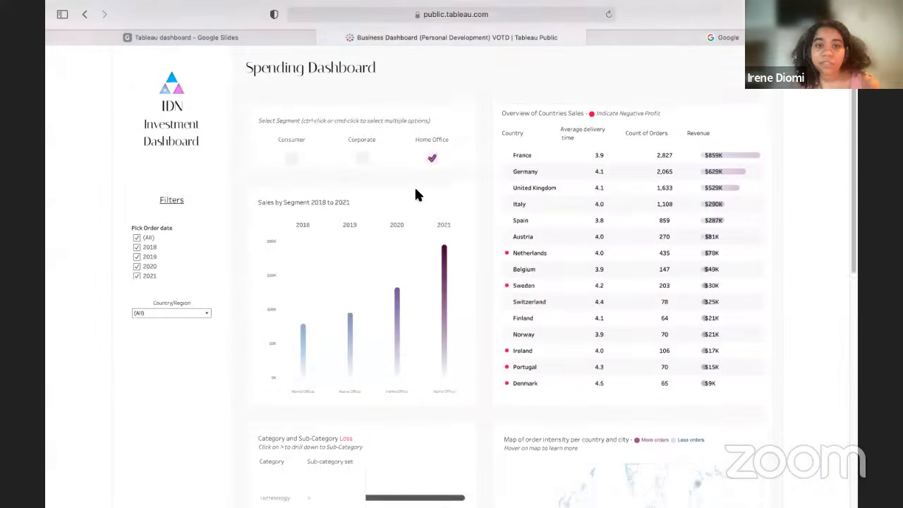
scroll(416, 194, "down", 1)
scroll(416, 195, "up", 6)
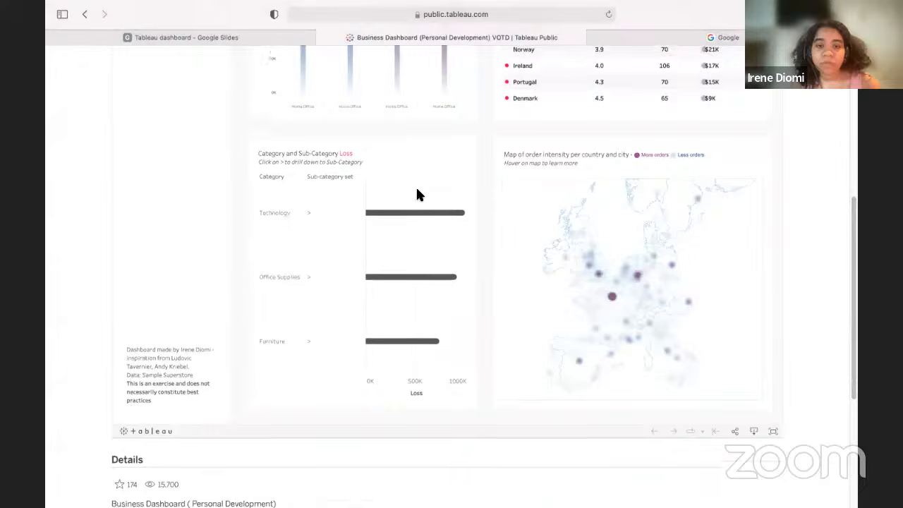
scroll(417, 194, "up", 1)
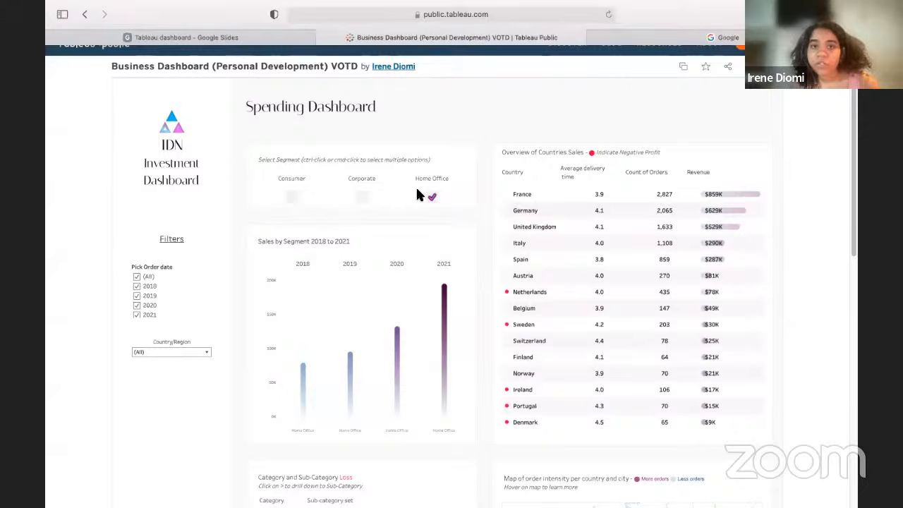
scroll(416, 191, "up", 1)
Go back to the author's profile, browse the vizzes and open "Modern Dashboard Superstore".
left_click(389, 80)
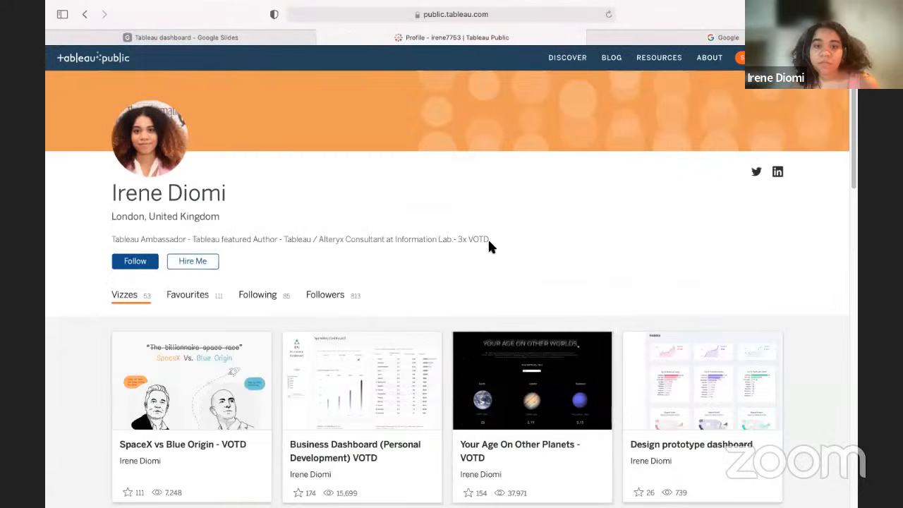
scroll(490, 247, "down", 2)
scroll(492, 247, "down", 15)
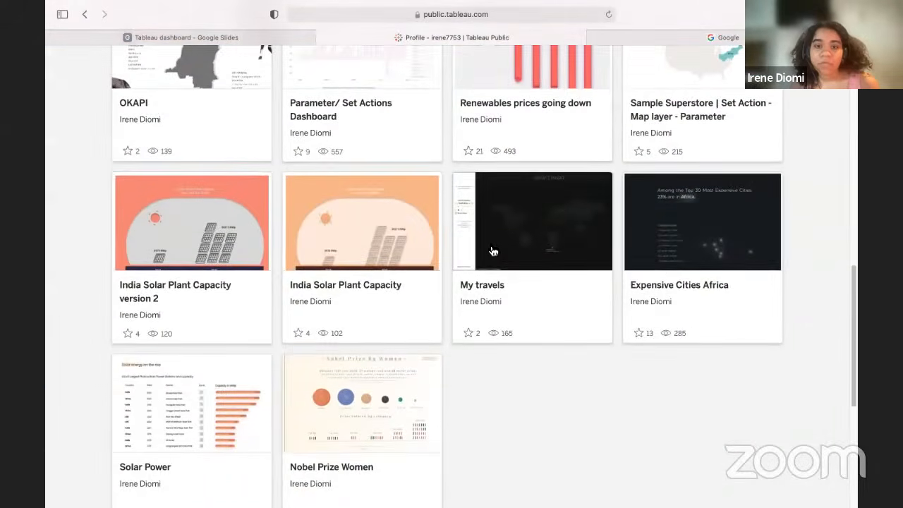
scroll(493, 249, "down", 2)
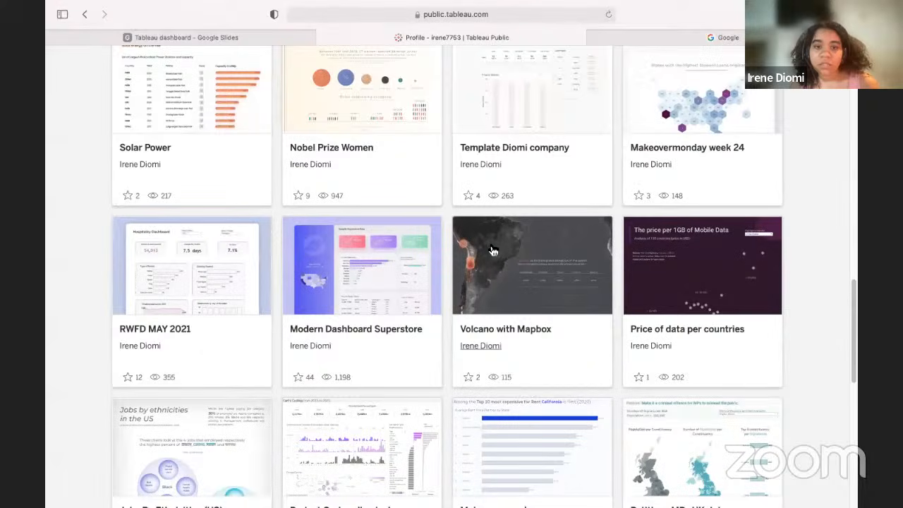
left_click(372, 329)
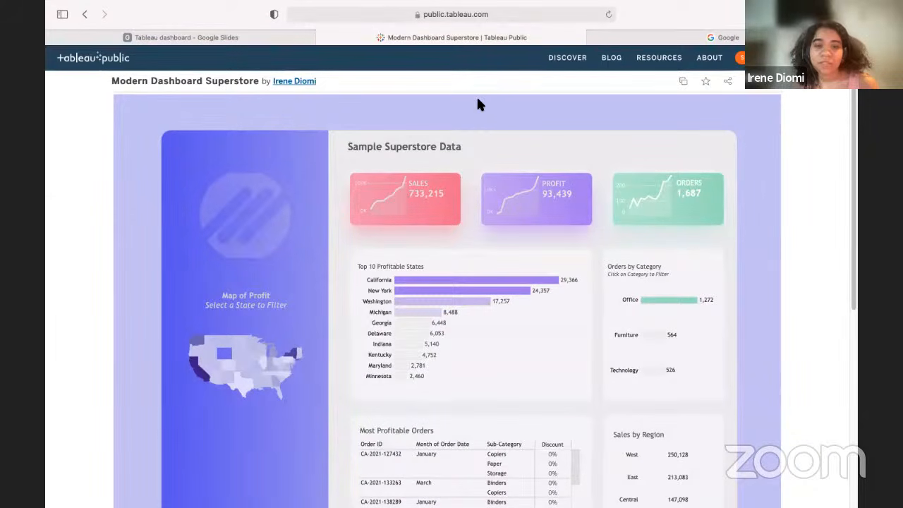
Examine the Modern Dashboard Superstore down to its details, view it in full screen, and exit full screen.
scroll(688, 151, "down", 5)
scroll(689, 160, "up", 2)
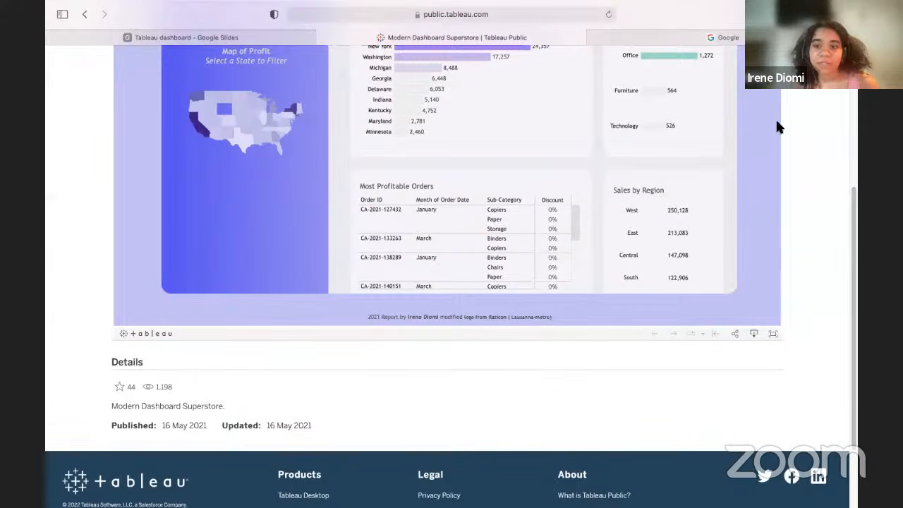
left_click(773, 334)
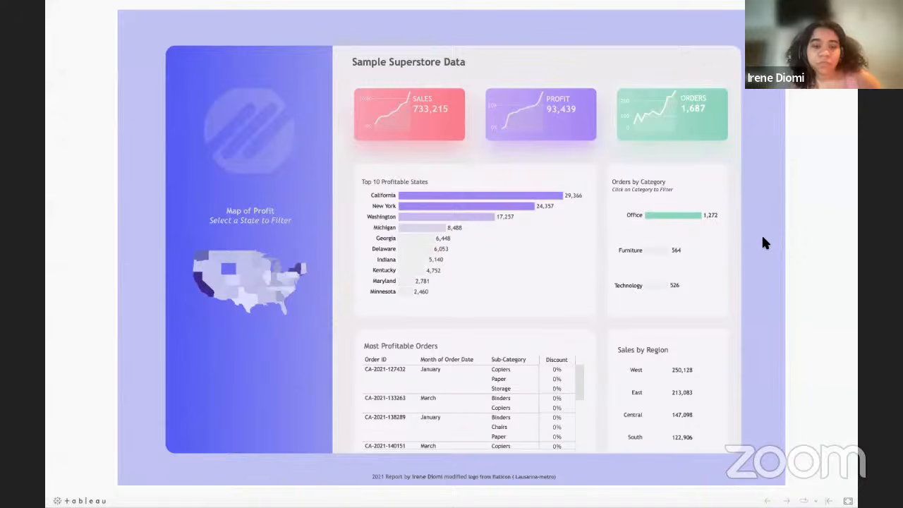
key("Escape")
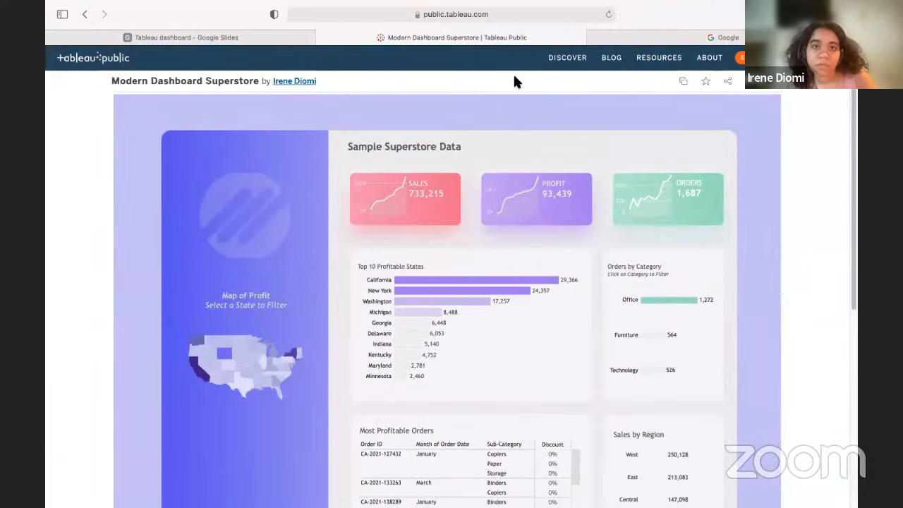
Move the Modern Dashboard Superstore tab into its own full-screen browser window and return to the author's profile.
left_click_drag(511, 40, 567, 57)
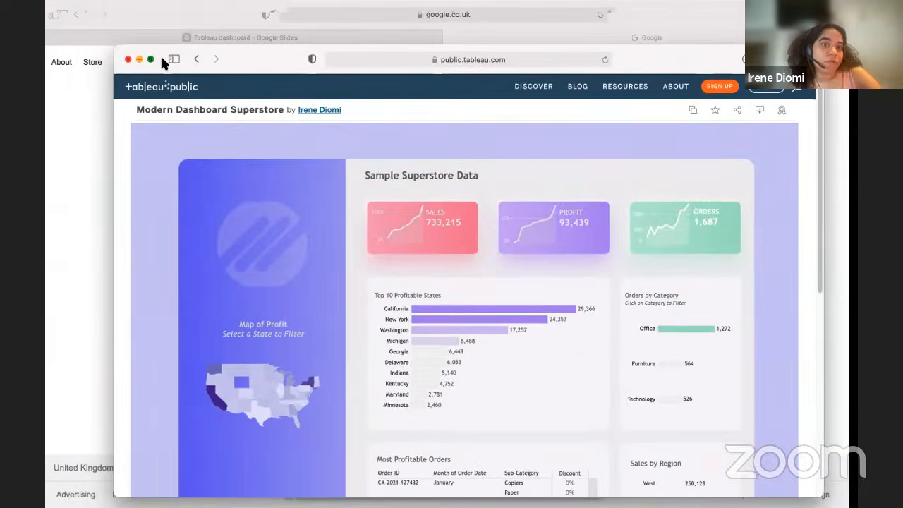
left_click(151, 59)
mouse_move(441, 199)
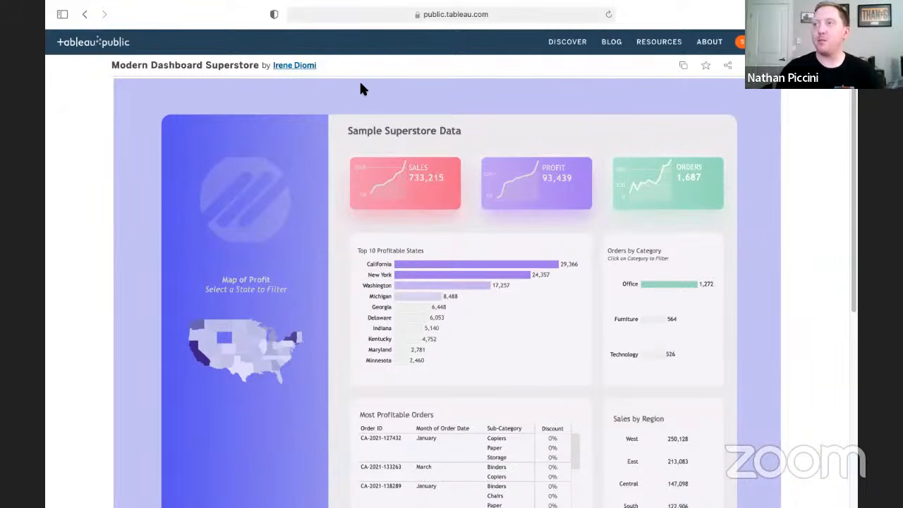
left_click(294, 64)
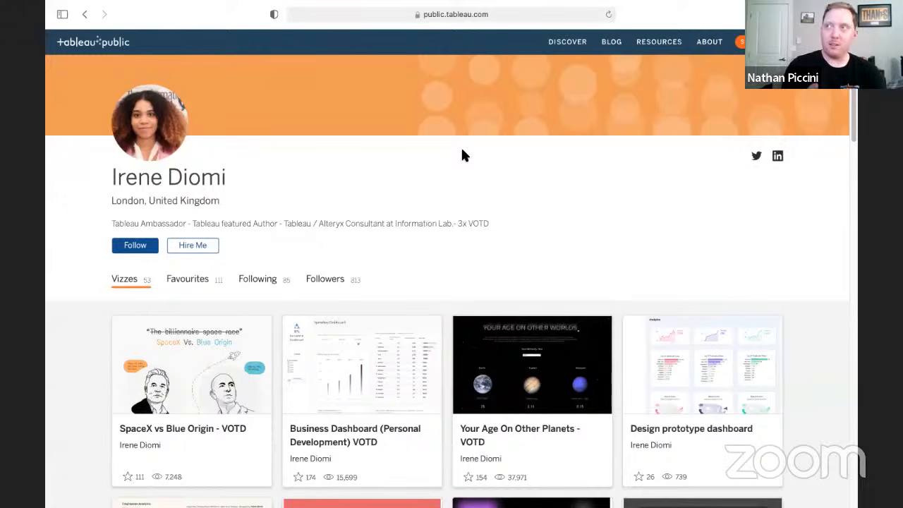
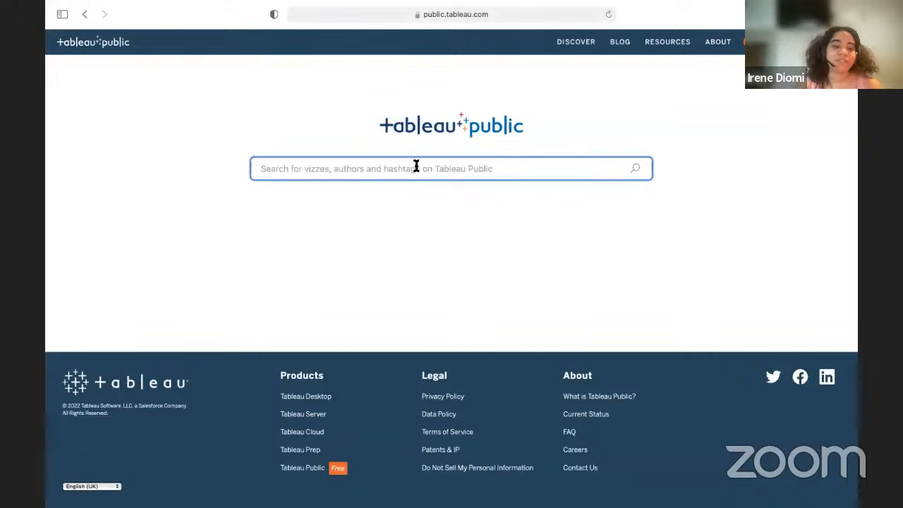
Search Tableau Public for another author's full name and show the matching authors.
type("andy ")
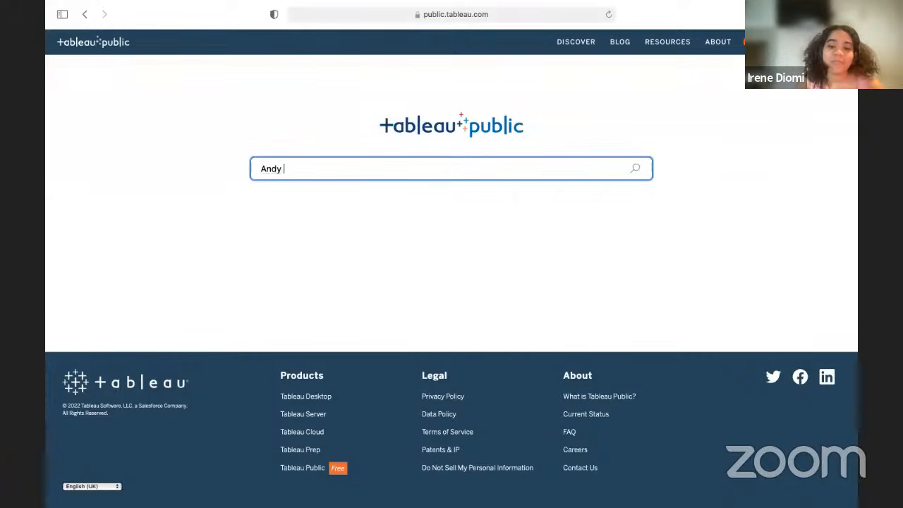
type("kriebel")
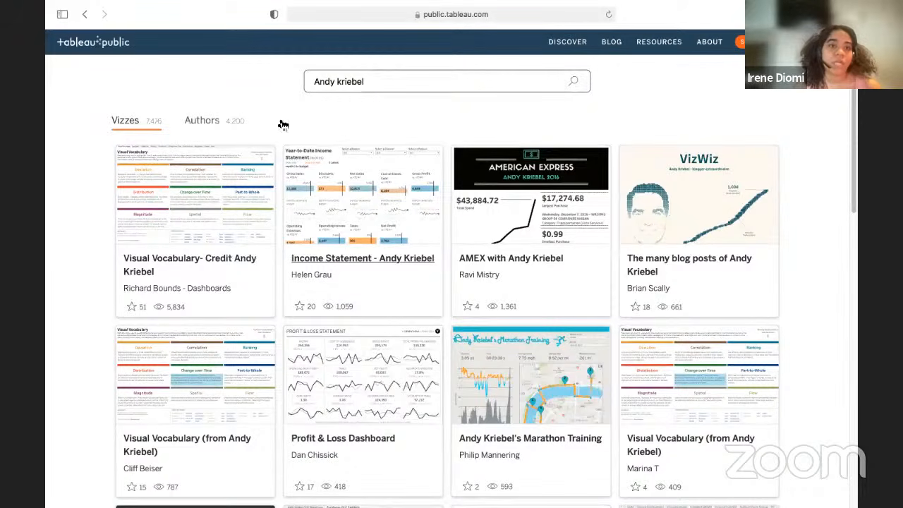
left_click(212, 123)
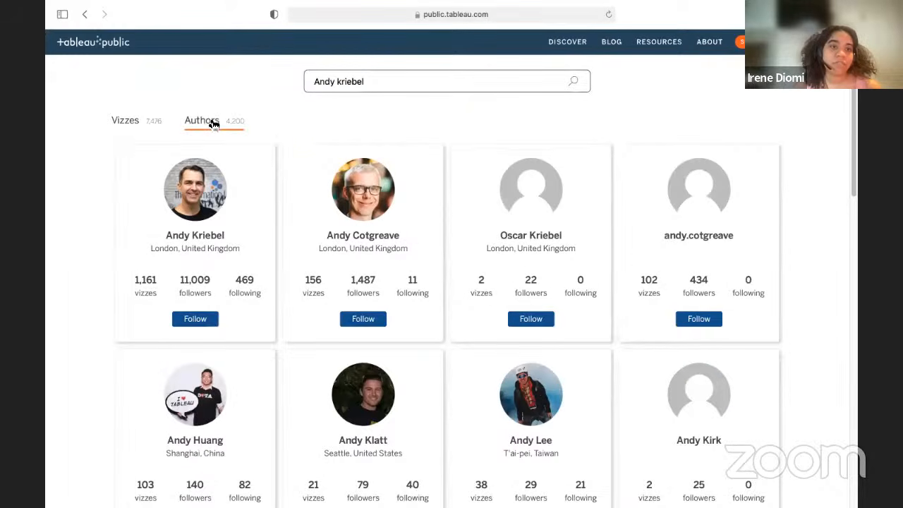
Open the first matching author's profile and examine the Deviation and Ranking charts in the "Visual Vocabulary" viz.
left_click(205, 235)
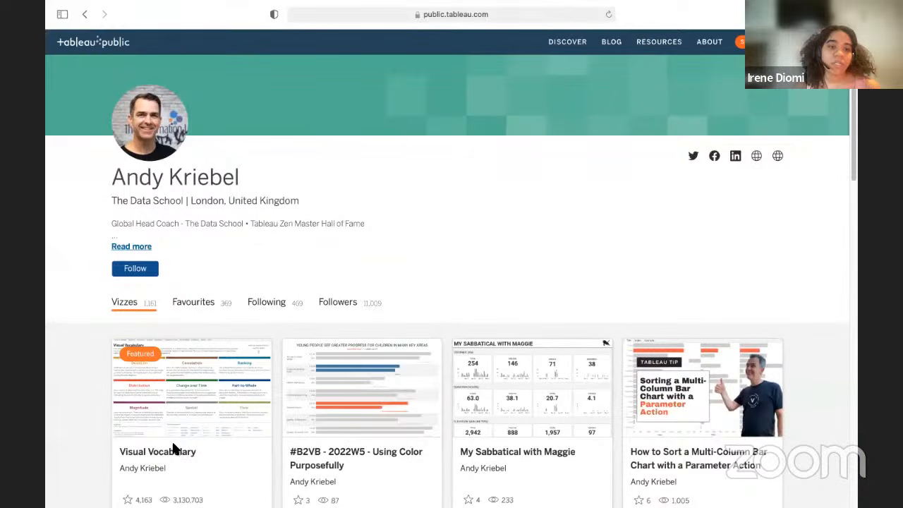
left_click(175, 451)
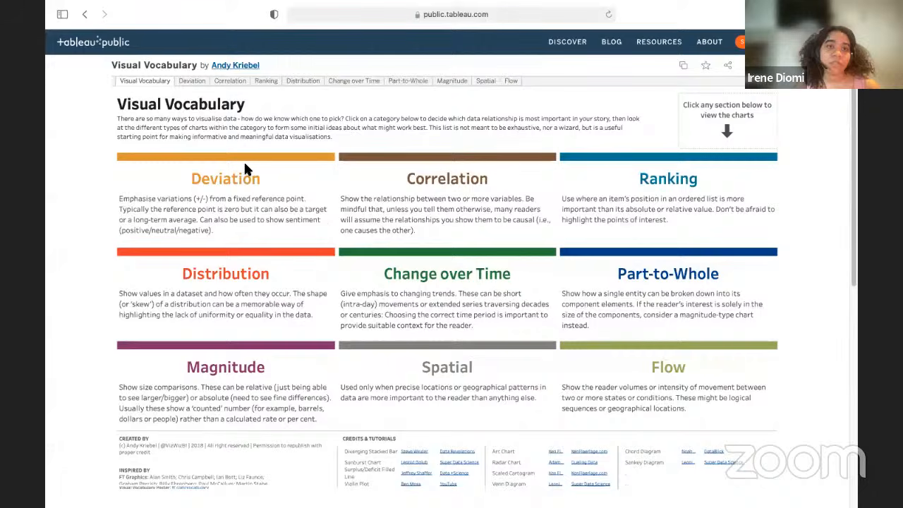
left_click(192, 81)
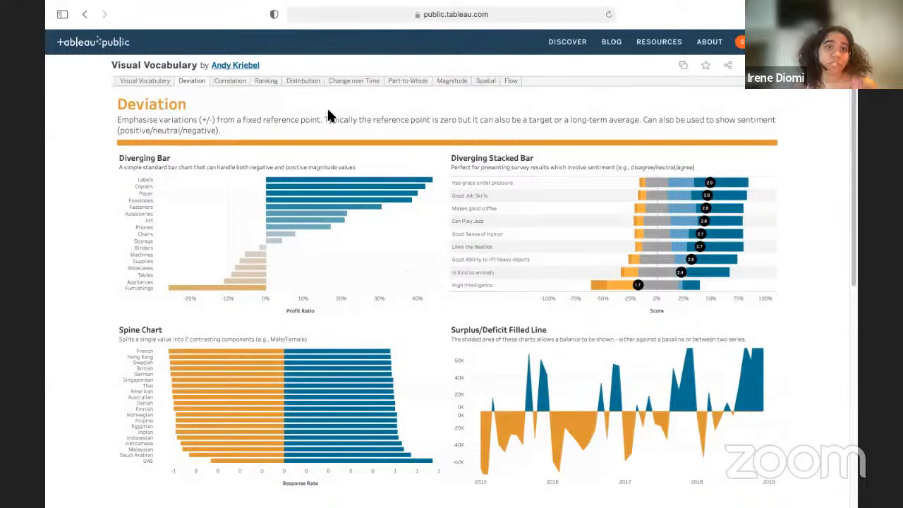
left_click(268, 82)
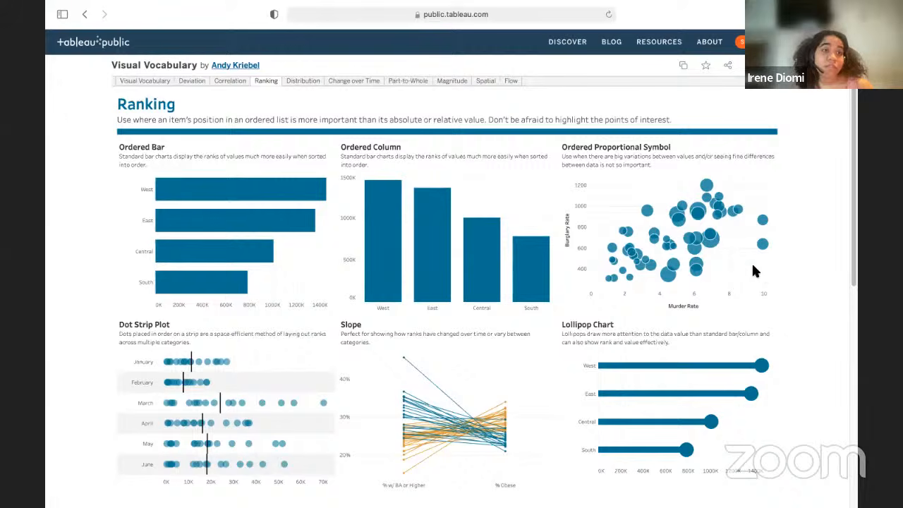
Return to the Tableau Public home and Discover pages, search for the presenter's full name and open the first matching author's profile.
left_click(121, 49)
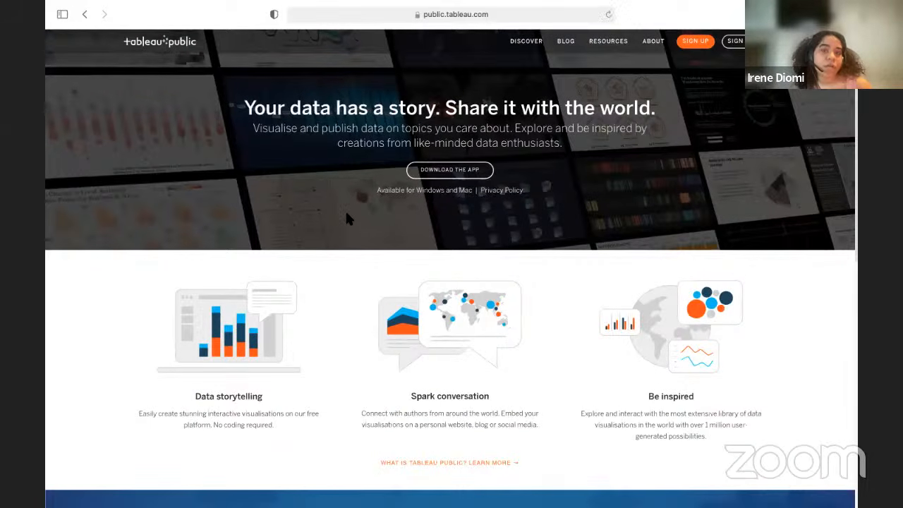
left_click(527, 41)
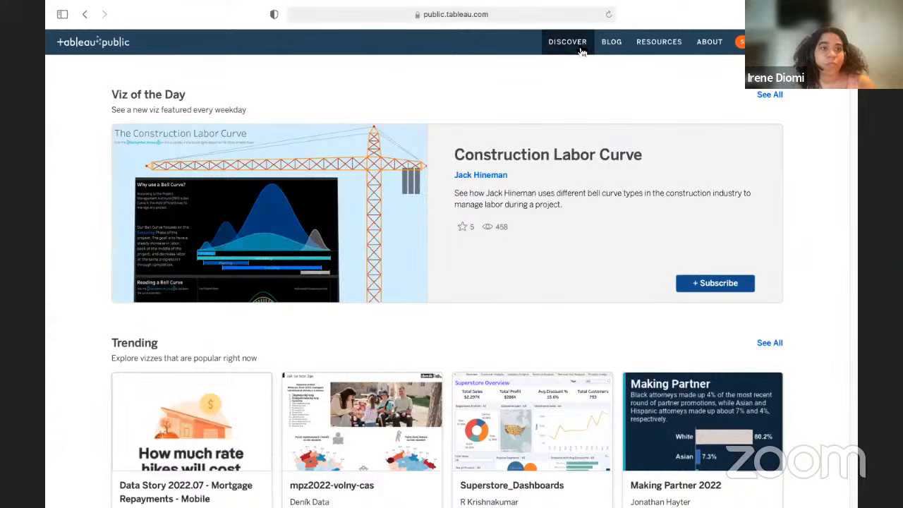
left_click(770, 42)
left_click(477, 174)
type("i")
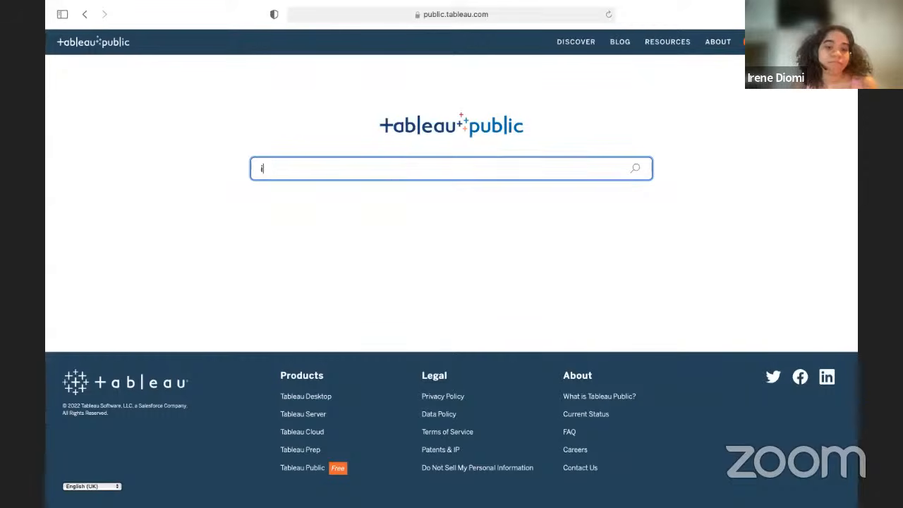
type("rene di")
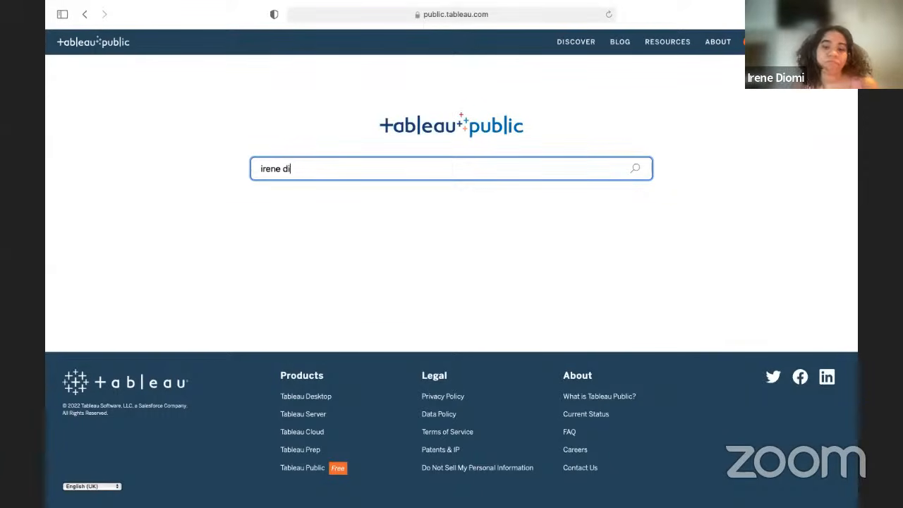
type("omi")
key("Return")
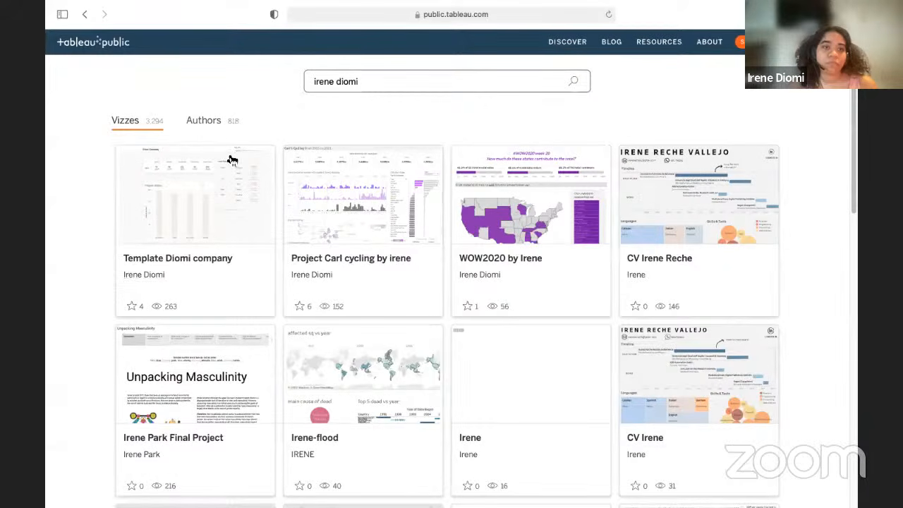
left_click(212, 121)
left_click(210, 235)
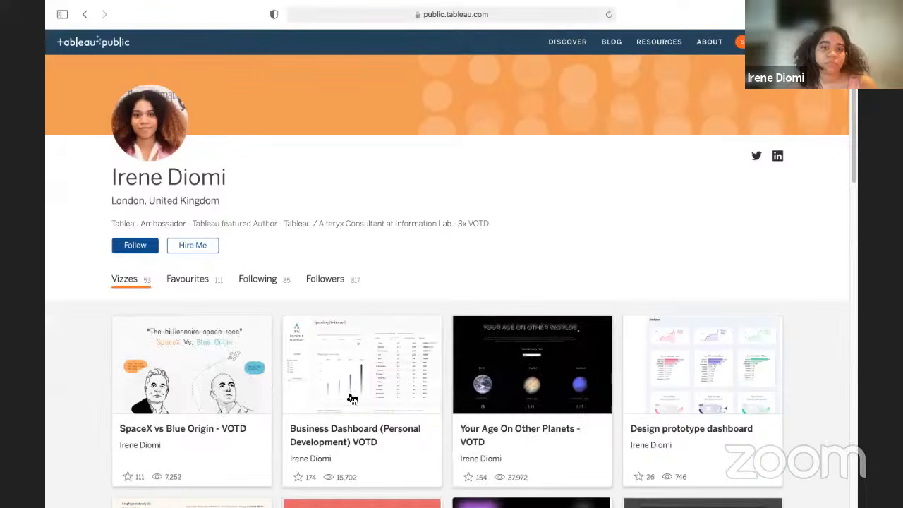
Open "Business Dashboard (Personal Development) VOTD", select the embed code in its sharing options, and close them.
left_click(355, 375)
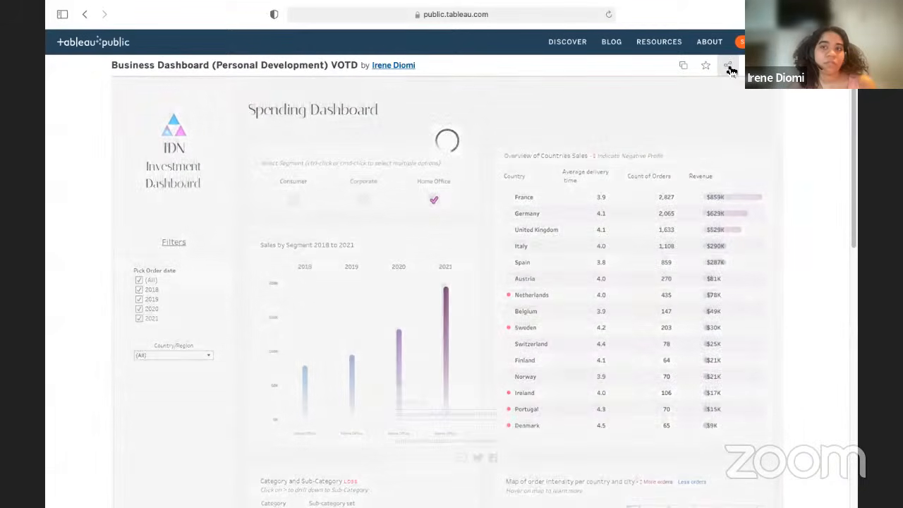
left_click(729, 67)
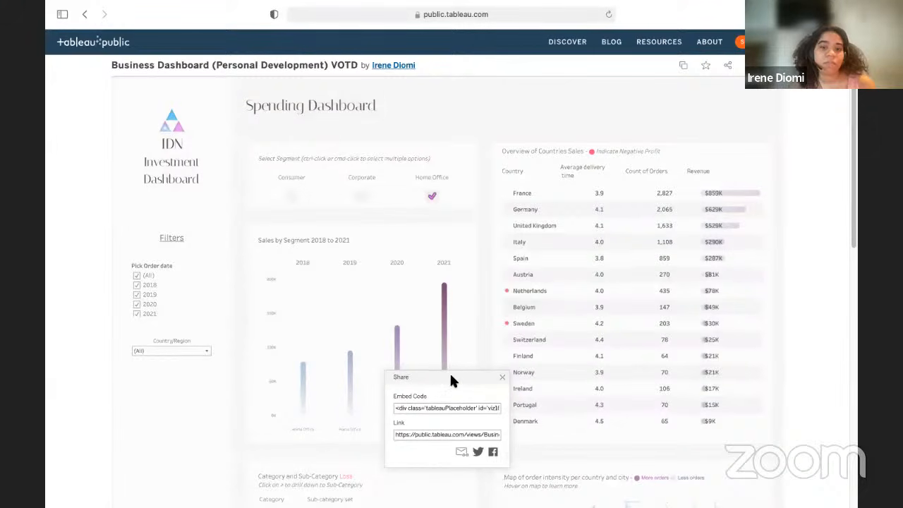
left_click(437, 408)
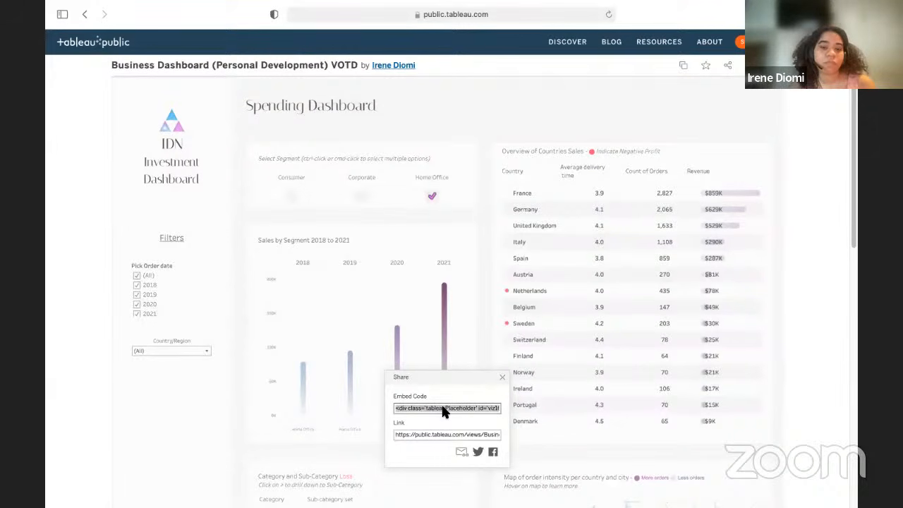
left_click(501, 376)
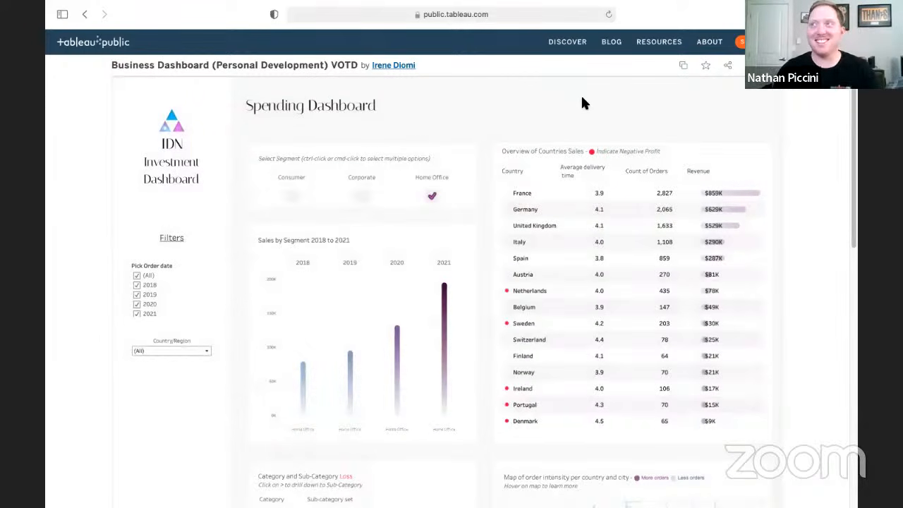